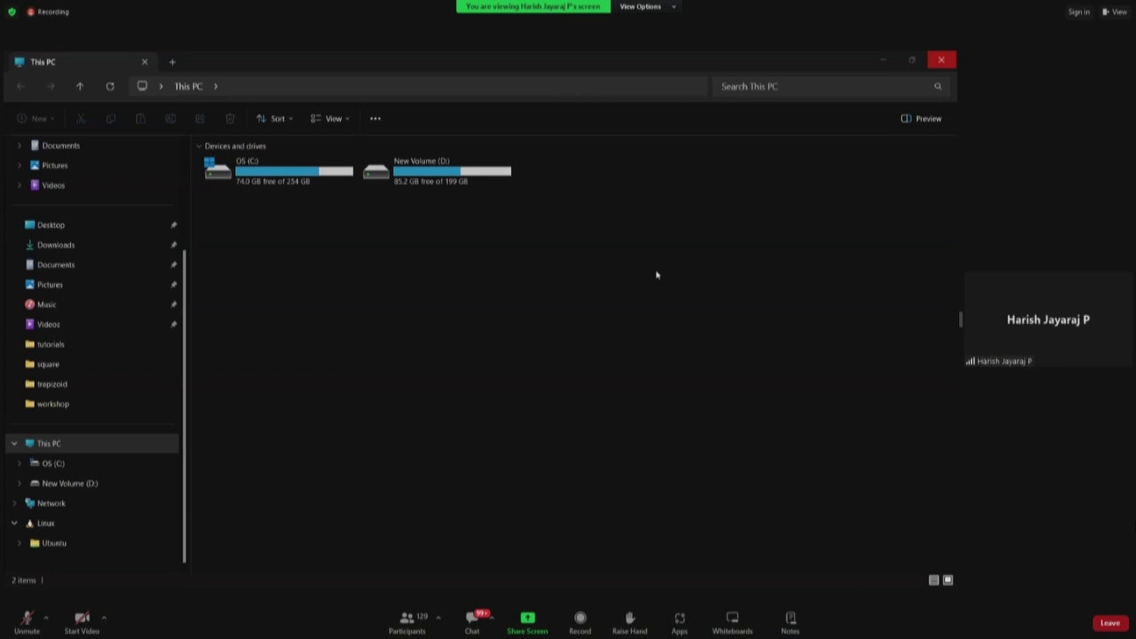
- In the workshop folder, delete the old moving_airfoil folder and extract moving_airfoil (1).zip to D:\FOSSEE\workshop\moving_airfoil (1)
{"action": "key", "text": "alt+Tab"}
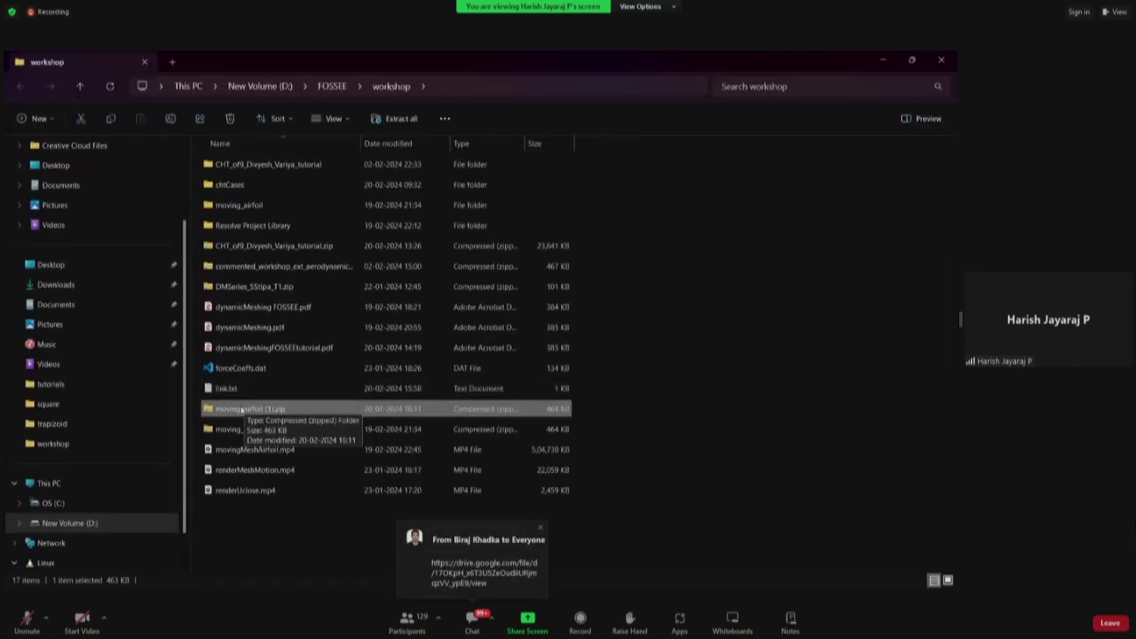
{"action": "left_click", "coordinate": [256, 209]}
{"action": "left_click", "coordinate": [281, 387]}
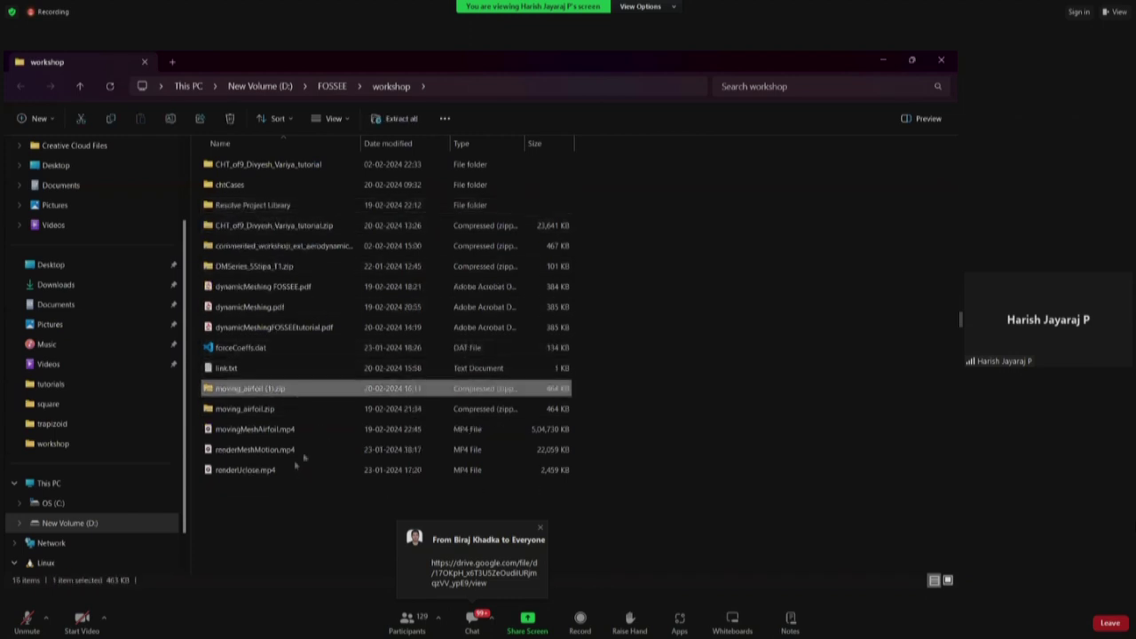
{"action": "key", "text": "shift+F10"}
{"action": "mouse_move", "coordinate": [353, 460]}
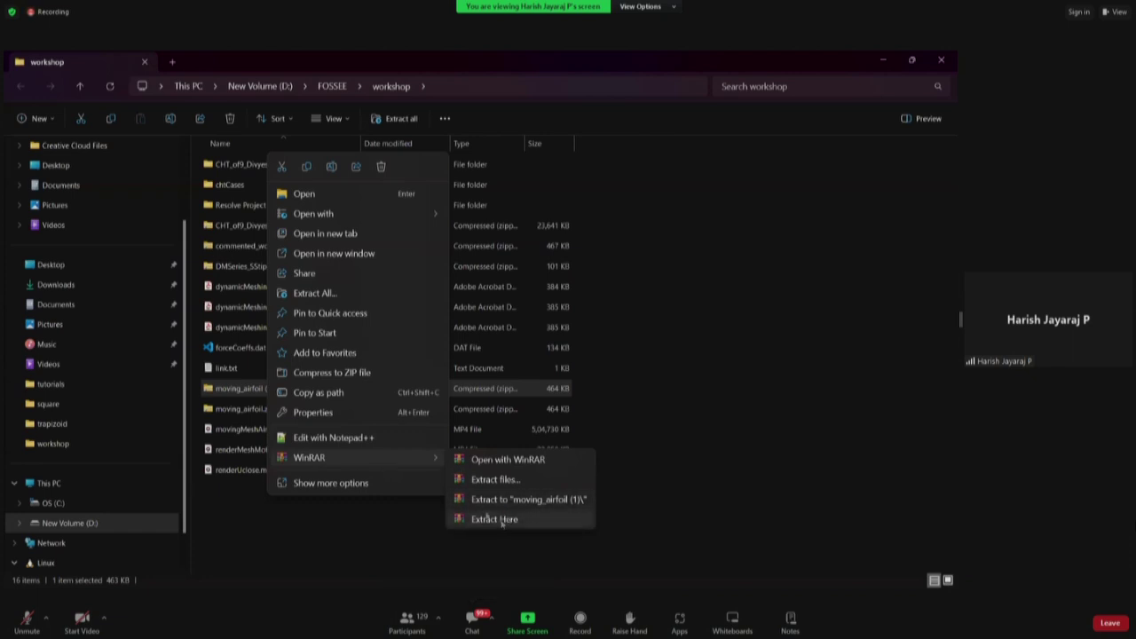
{"action": "left_click", "coordinate": [323, 295]}
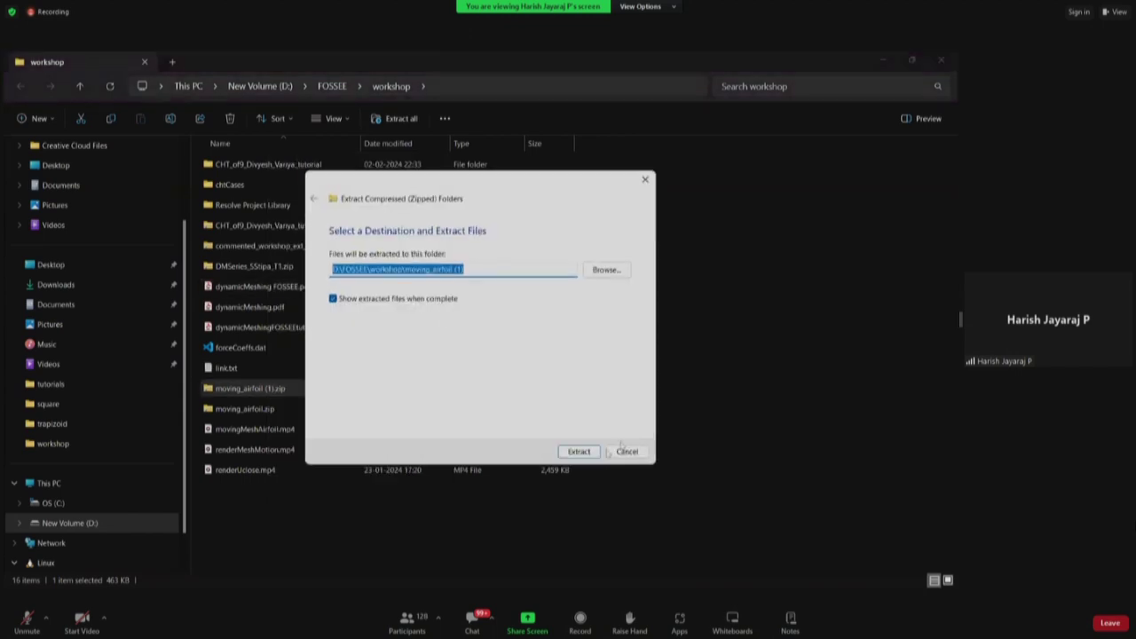
{"action": "left_click", "coordinate": [579, 453]}
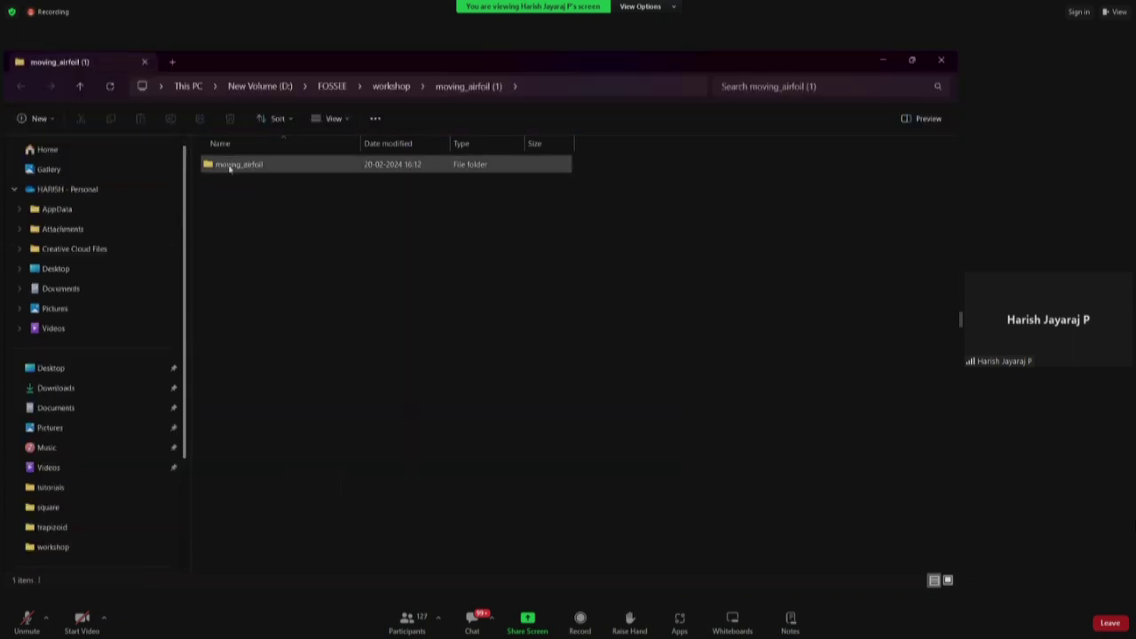
- Look inside the extracted moving_airfoil (1) folder and its moving_airfoil subfolder, and return to the workshop folder
{"action": "double_click", "coordinate": [230, 166]}
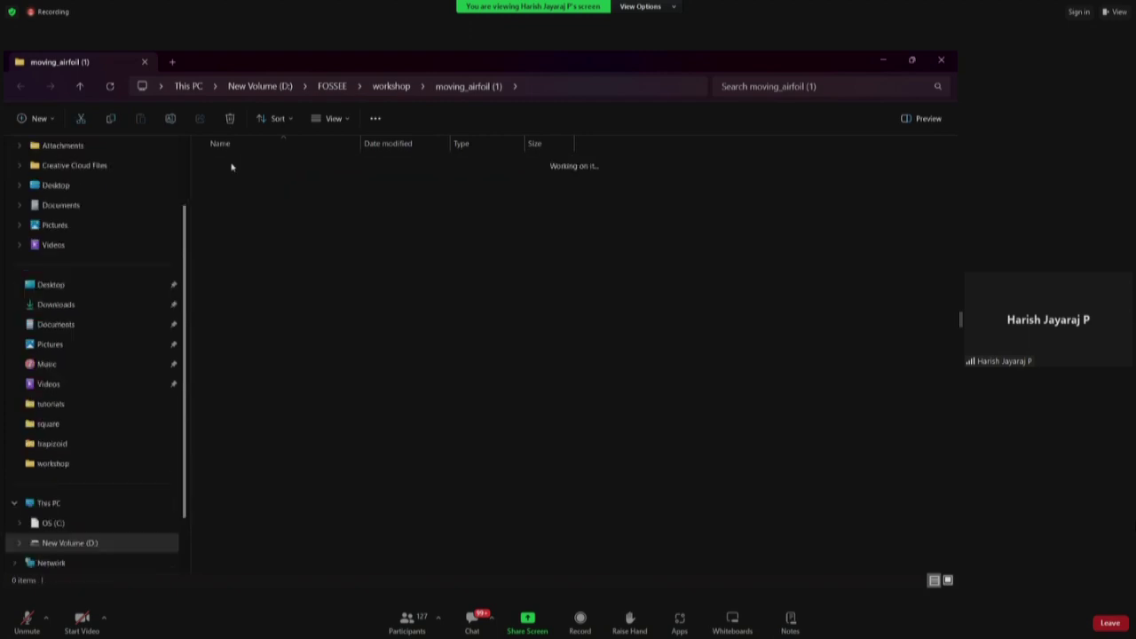
{"action": "left_click_drag", "start_coordinate": [253, 229], "coordinate": [251, 172]}
{"action": "key", "text": "alt+Left"}
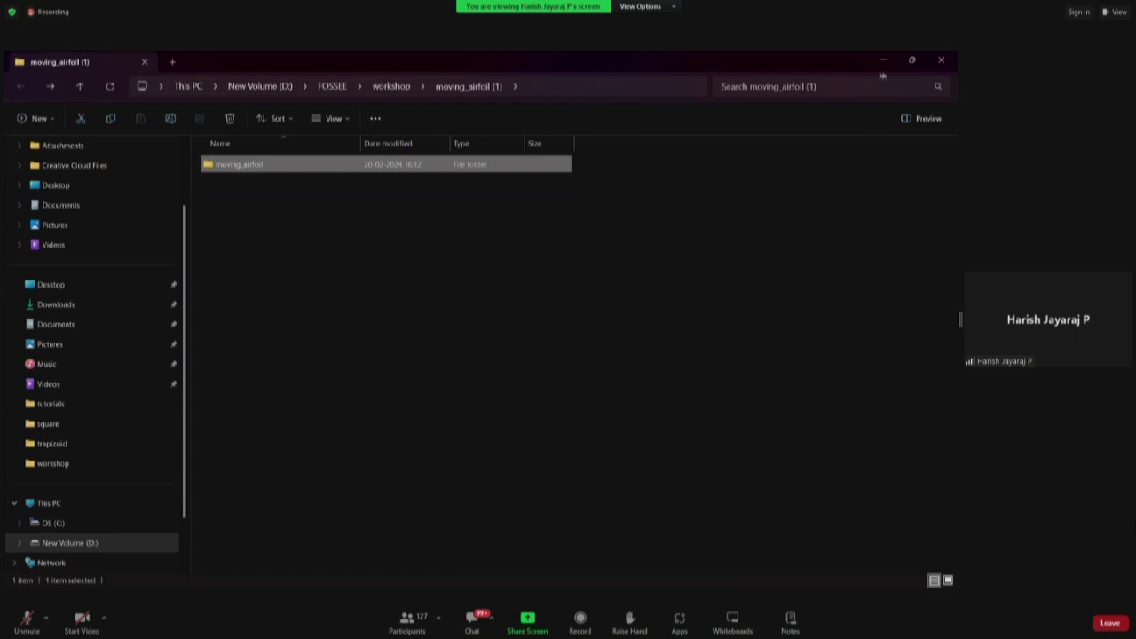
{"action": "key", "text": "alt+Up"}
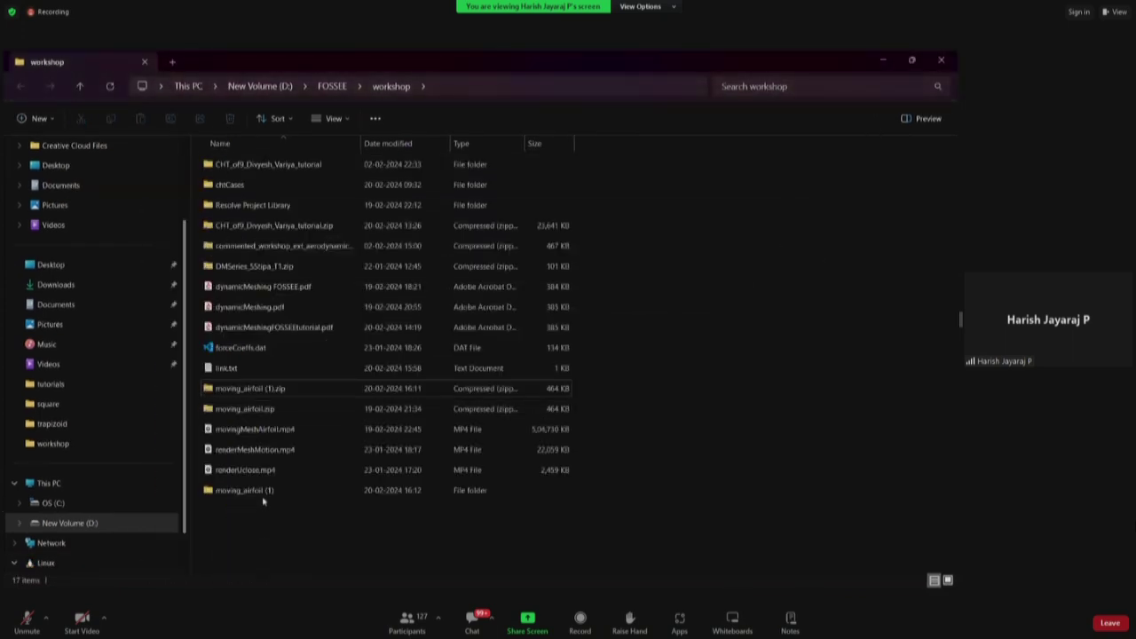
{"action": "double_click", "coordinate": [261, 493]}
{"action": "key", "text": "alt+Up"}
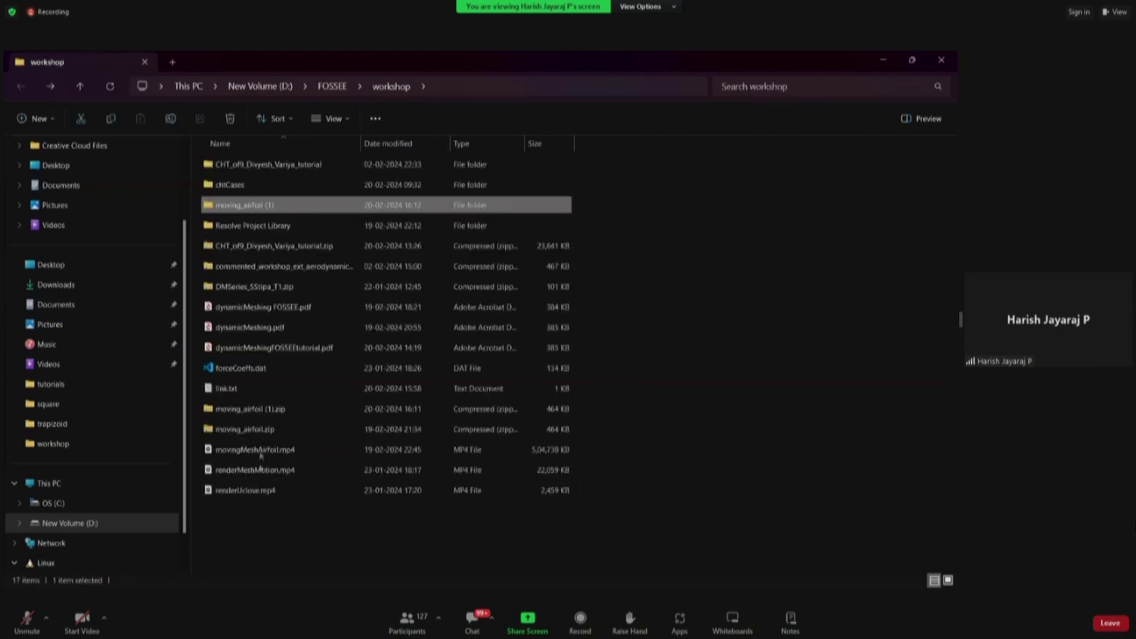
{"action": "left_click", "coordinate": [255, 205]}
{"action": "left_click_drag", "start_coordinate": [275, 205], "coordinate": [265, 205]}
{"action": "key", "text": "BackSpace"}
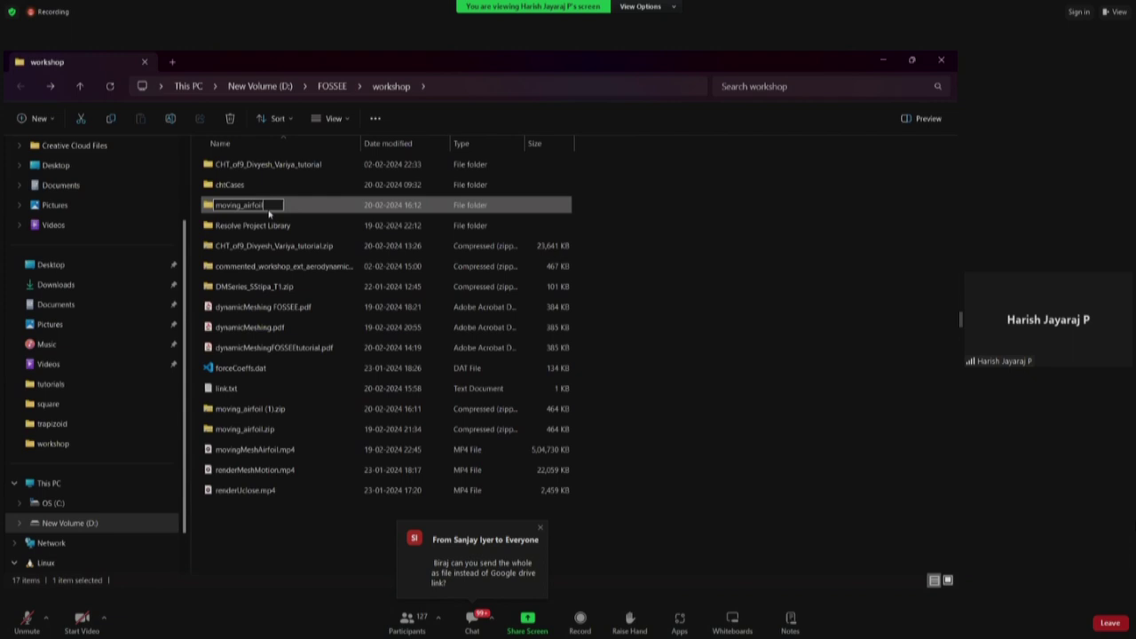
{"action": "key", "text": "Escape"}
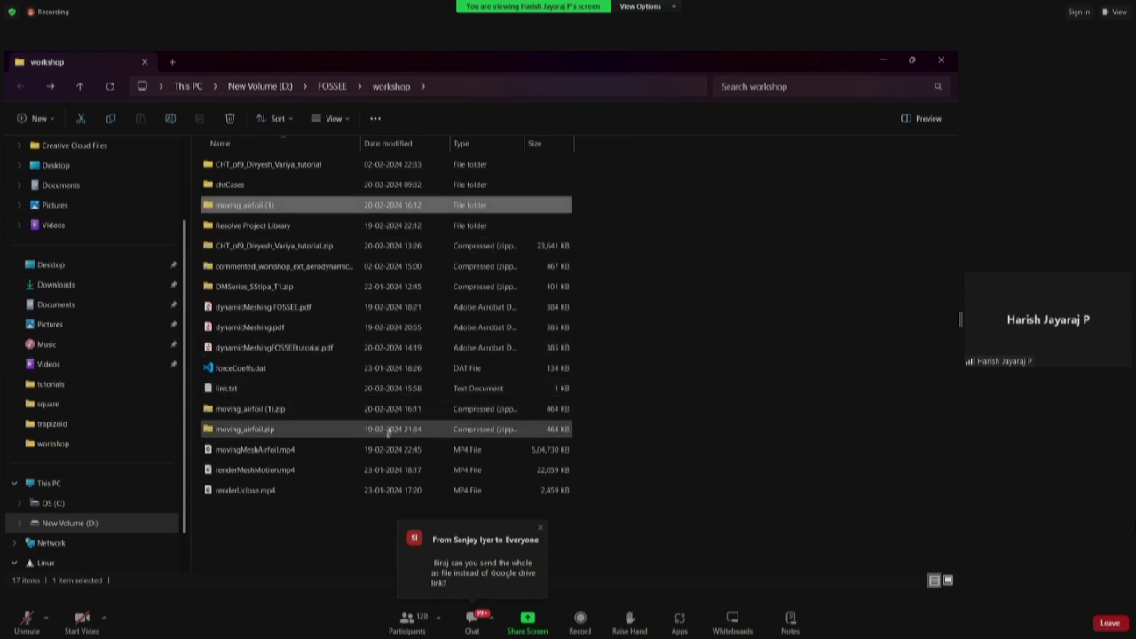
{"action": "left_click", "coordinate": [674, 343]}
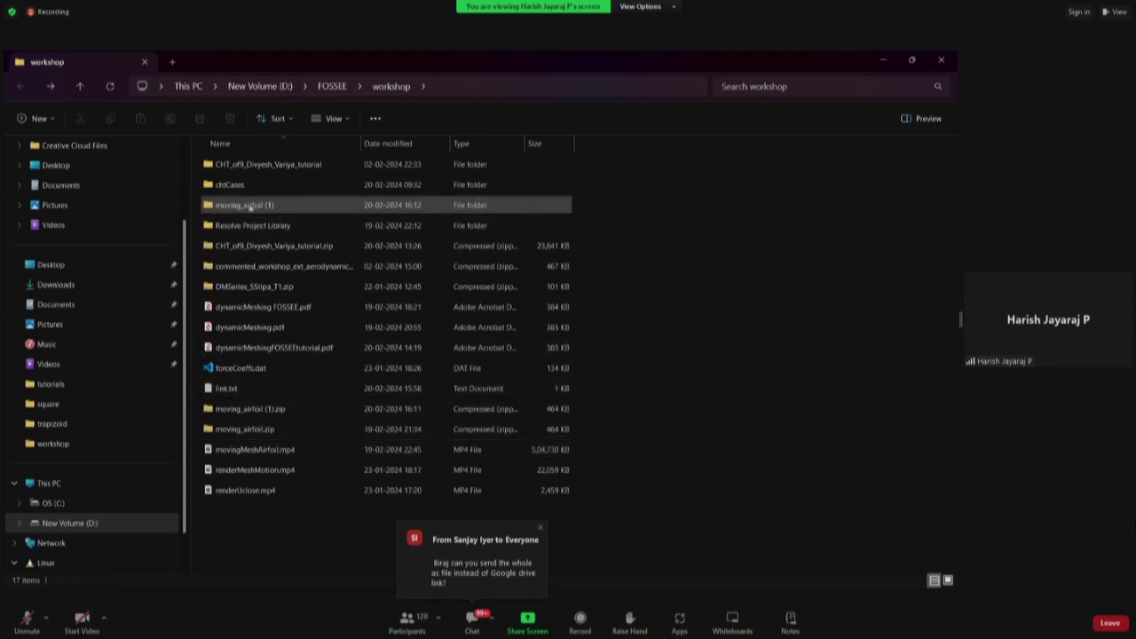
- Copy the moving_airfoil folder found inside the extracted moving_airfoil (1) folder
{"action": "double_click", "coordinate": [257, 209]}
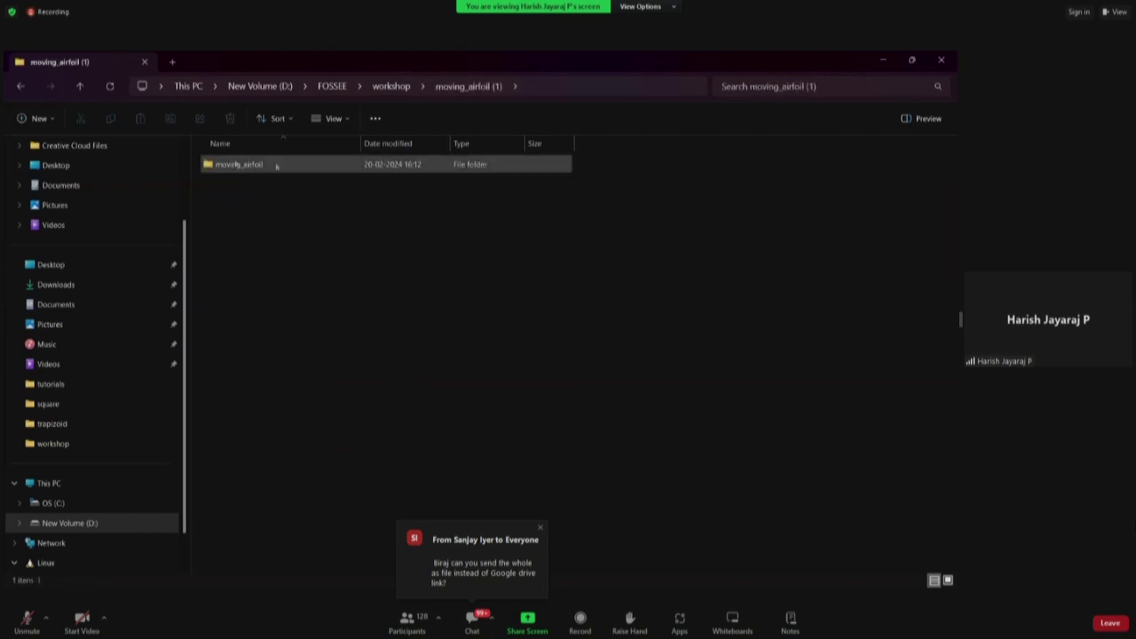
{"action": "left_click", "coordinate": [260, 168]}
{"action": "key", "text": "ctrl+c"}
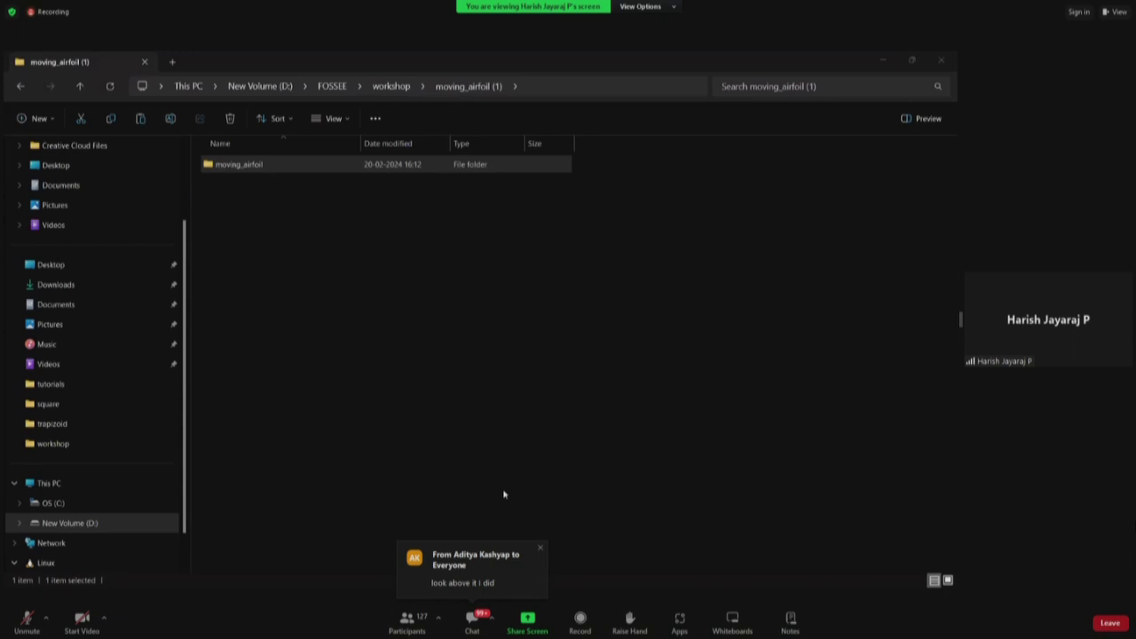
- Switch to Chrome, open dynamicMeshingFOSSEEtutorial.pdf from the airfoilCase Drive folder and view the Commands slide about the working directory
{"action": "key", "text": "super"}
{"action": "key", "text": "super"}
{"action": "left_click", "coordinate": [554, 573]}
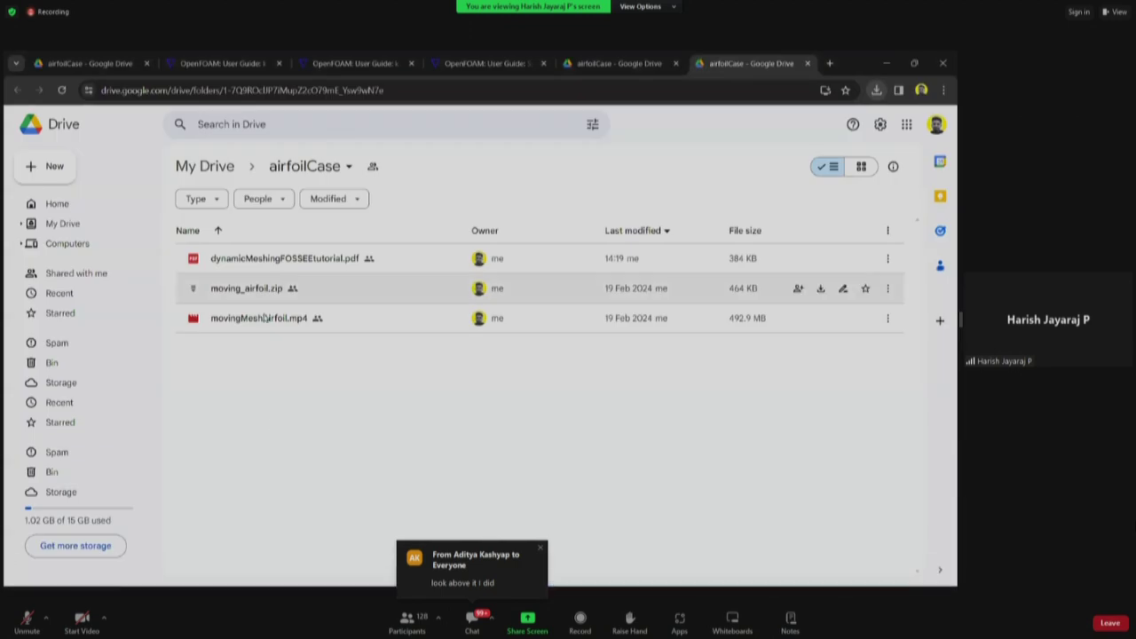
{"action": "double_click", "coordinate": [310, 258]}
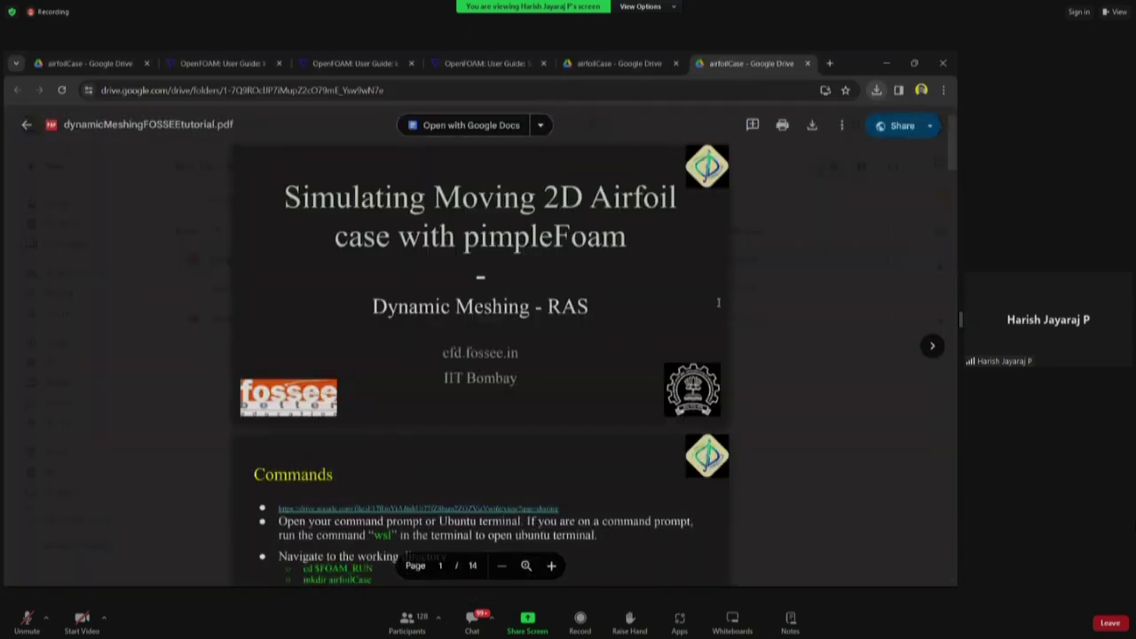
{"action": "scroll", "coordinate": [439, 394], "scroll_direction": "down", "scroll_amount": 5}
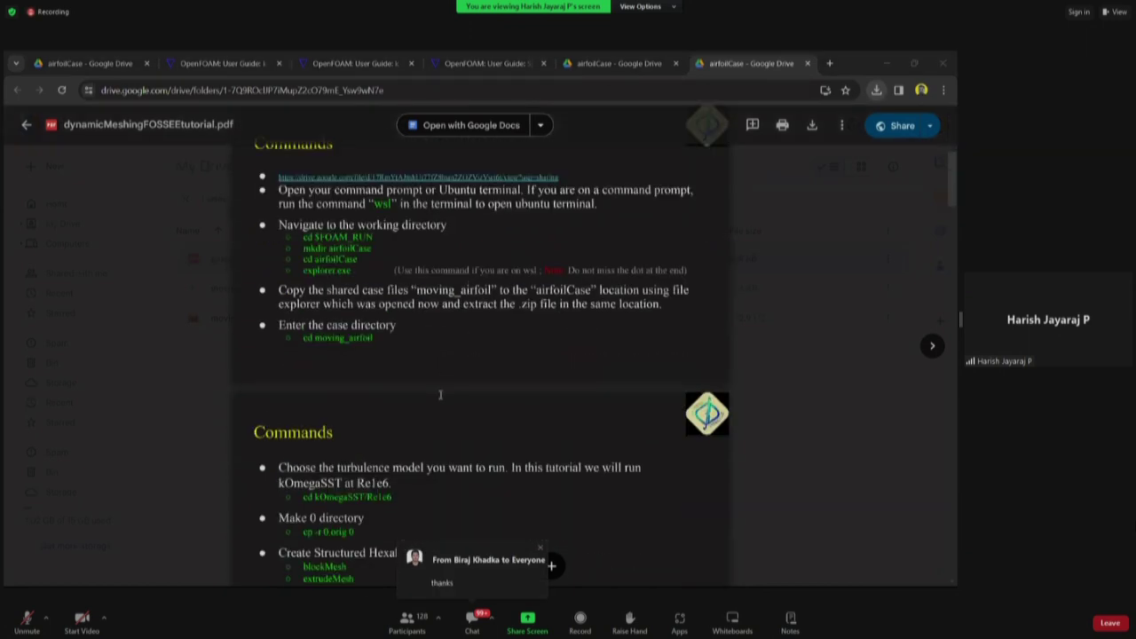
{"action": "scroll", "coordinate": [440, 394], "scroll_direction": "up", "scroll_amount": 5}
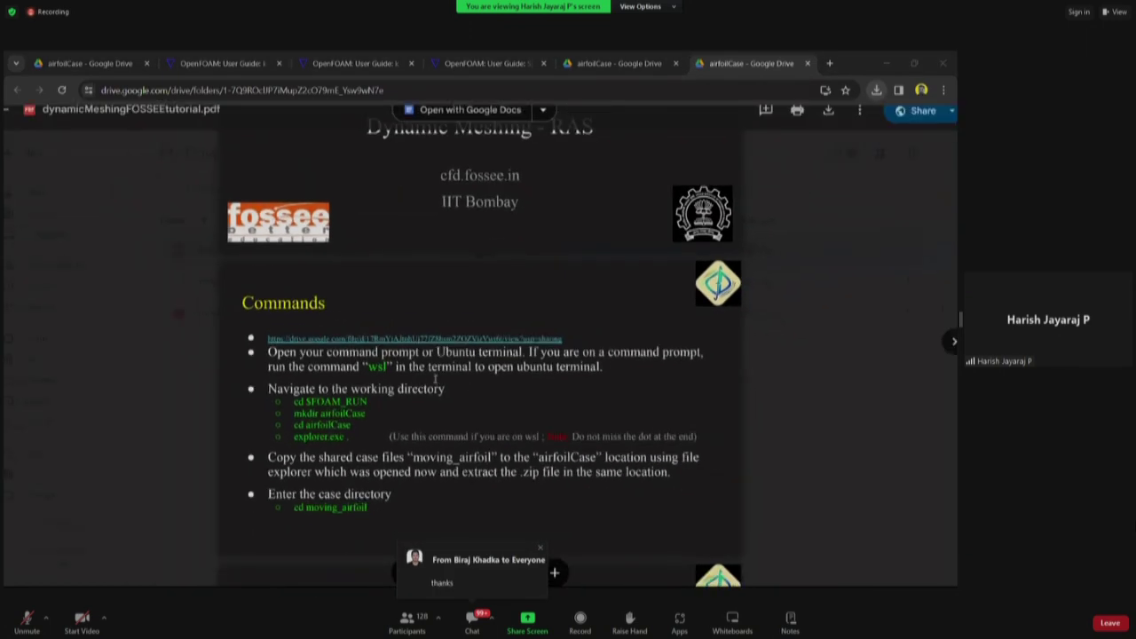
{"action": "scroll", "coordinate": [435, 379], "scroll_direction": "down", "scroll_amount": 2}
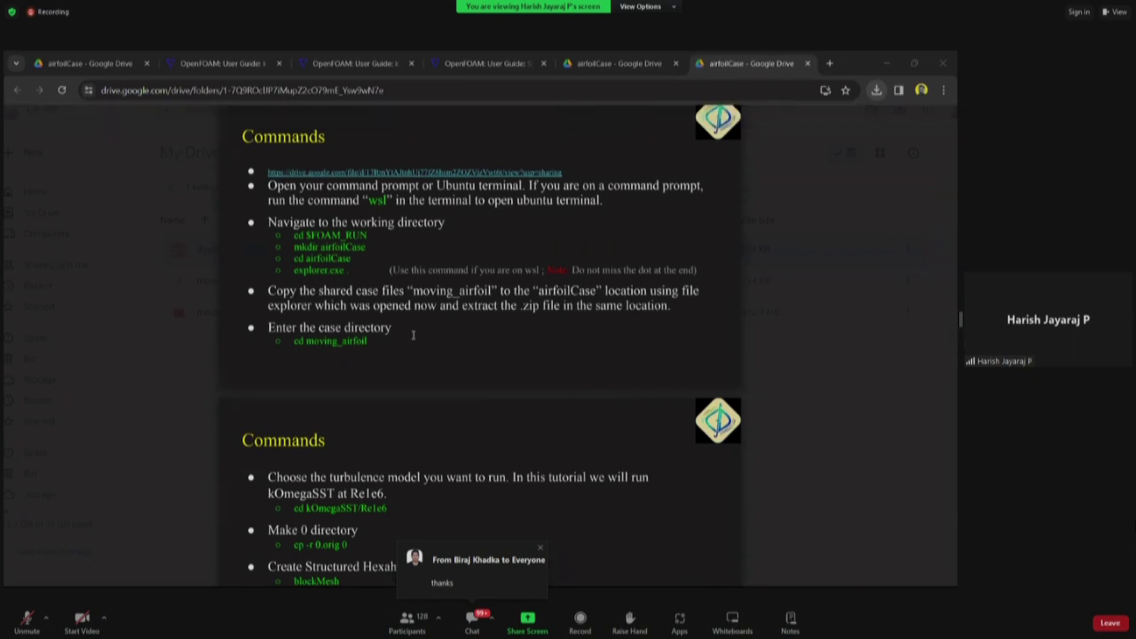
{"action": "key", "text": "super"}
{"action": "type", "text": "ubun"}
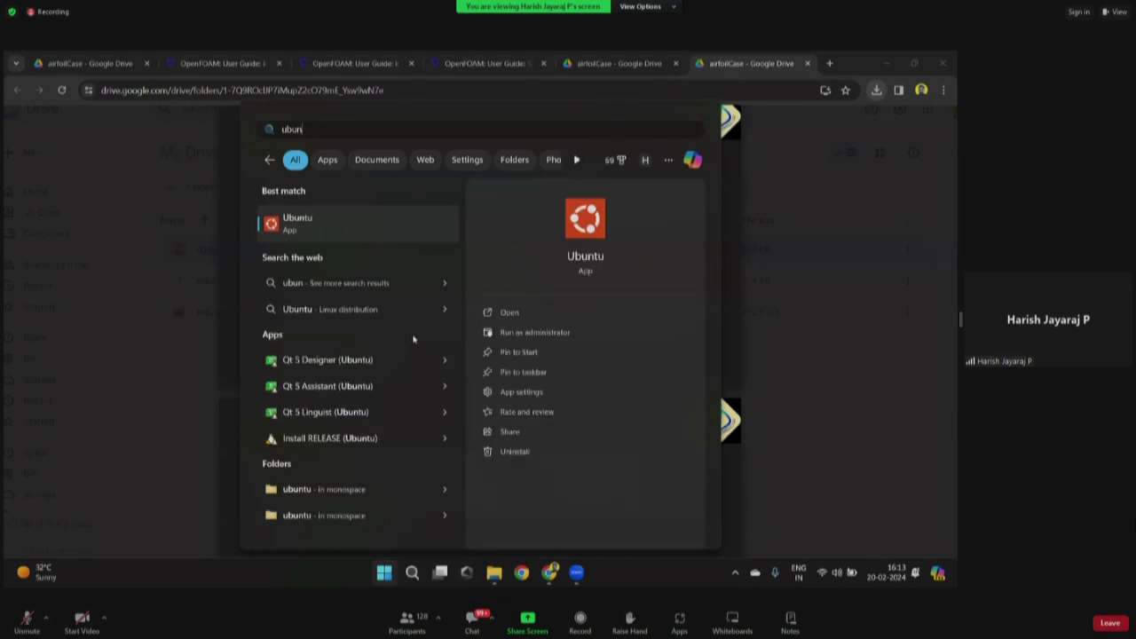
{"action": "key", "text": "Escape"}
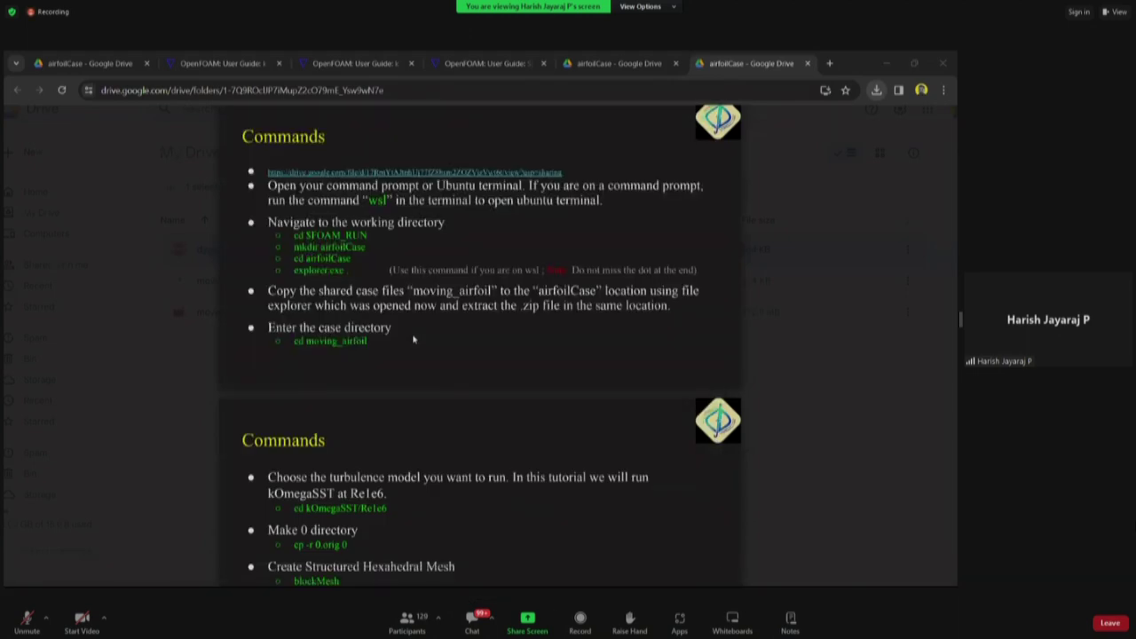
- Open a Command Prompt window beside the slide's commands and start the Ubuntu shell with wsl
{"action": "key", "text": "super+r"}
{"action": "type", "text": "cmd"}
{"action": "key", "text": "Return"}
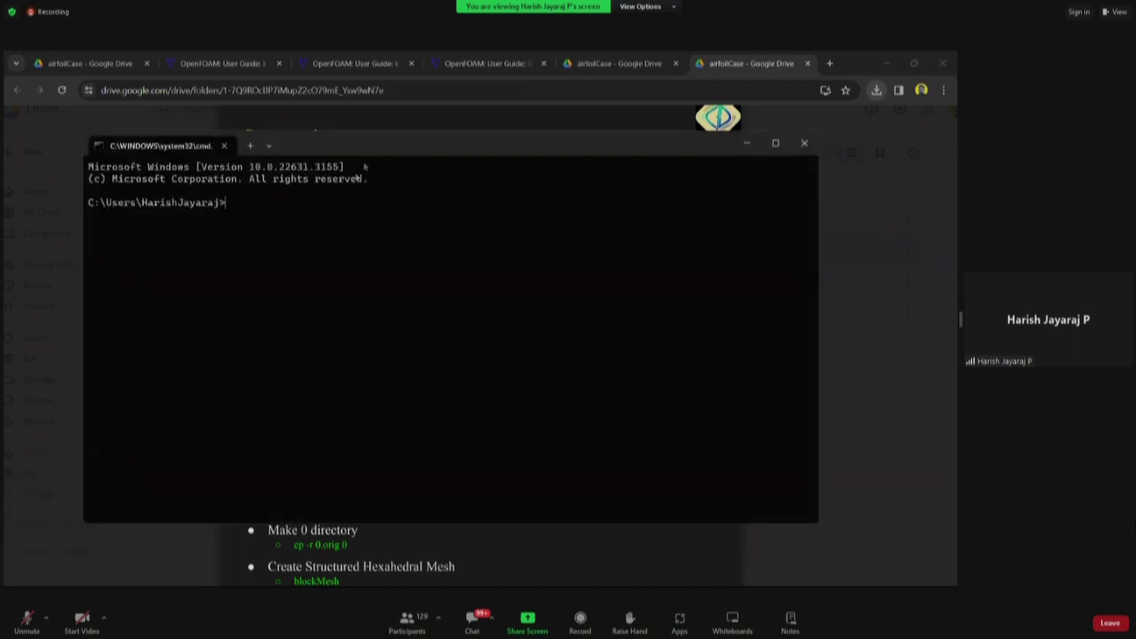
{"action": "left_click_drag", "start_coordinate": [413, 147], "coordinate": [661, 302]}
{"action": "type", "text": "wsl"}
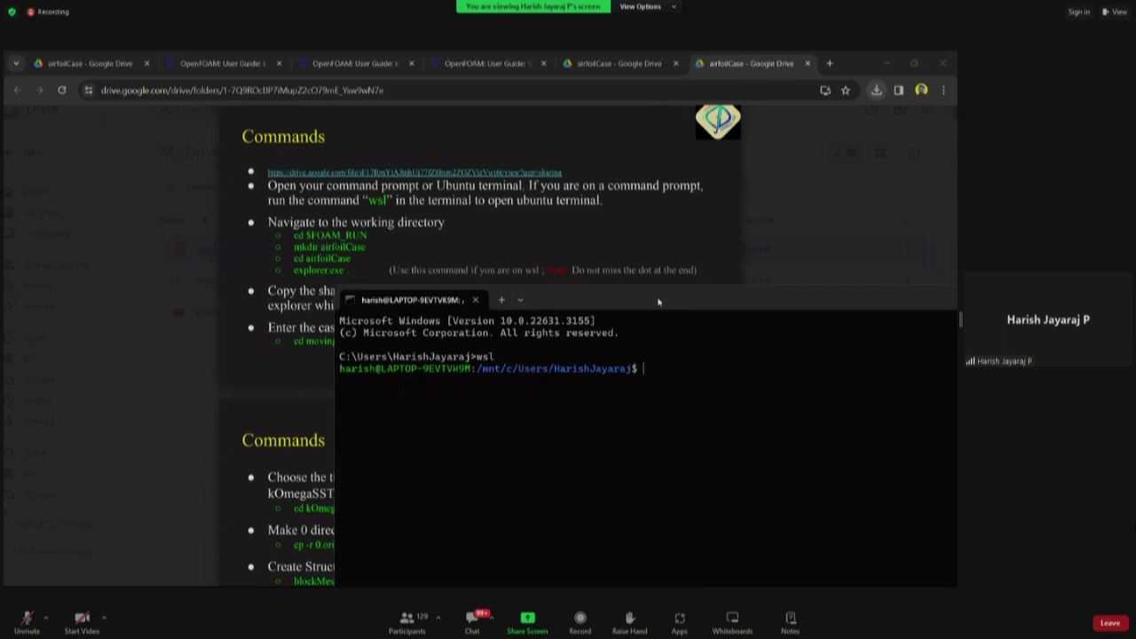
- Load the OpenFOAM 9 environment with of9 and change to the run directory with cd $FOAM_RUN
{"action": "type", "text": "of9"}
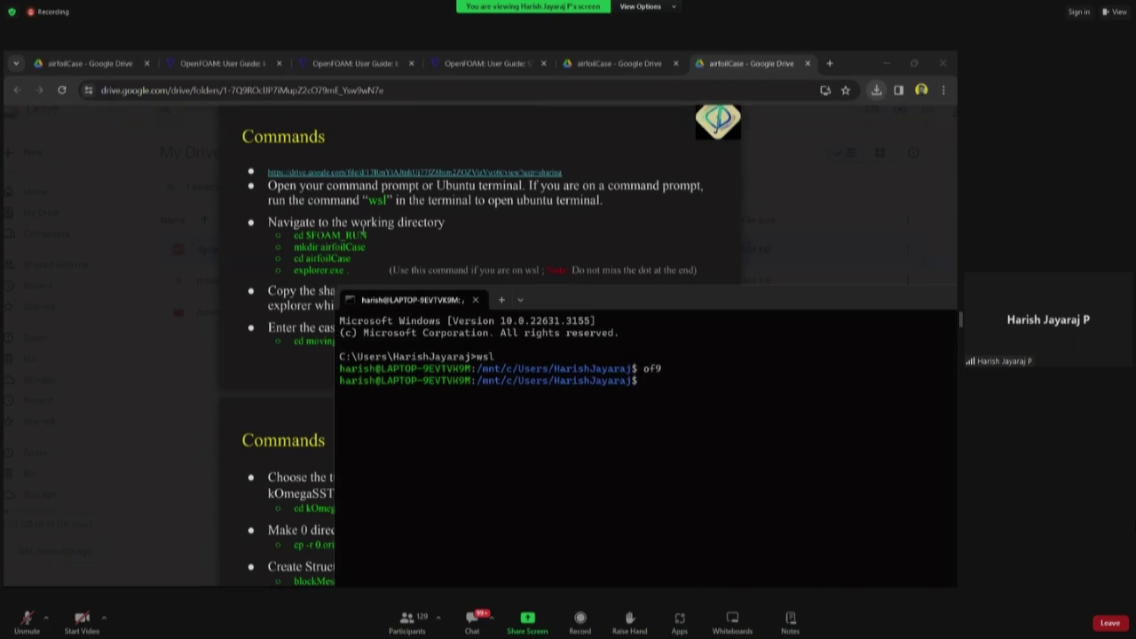
{"action": "left_click", "coordinate": [296, 235]}
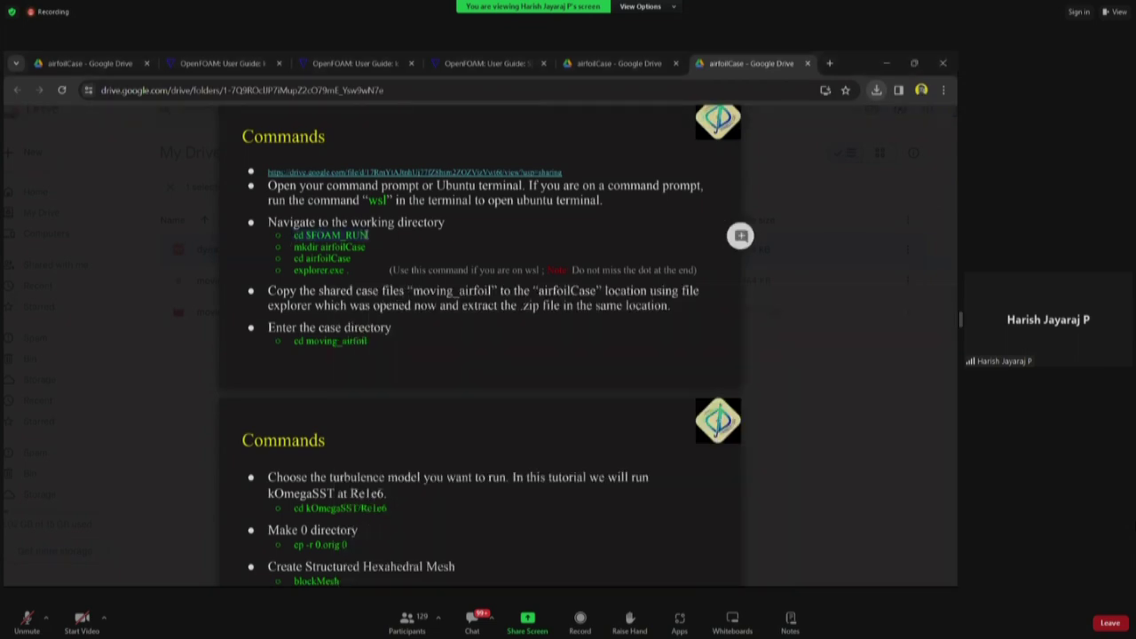
{"action": "key", "text": "alt+Tab"}
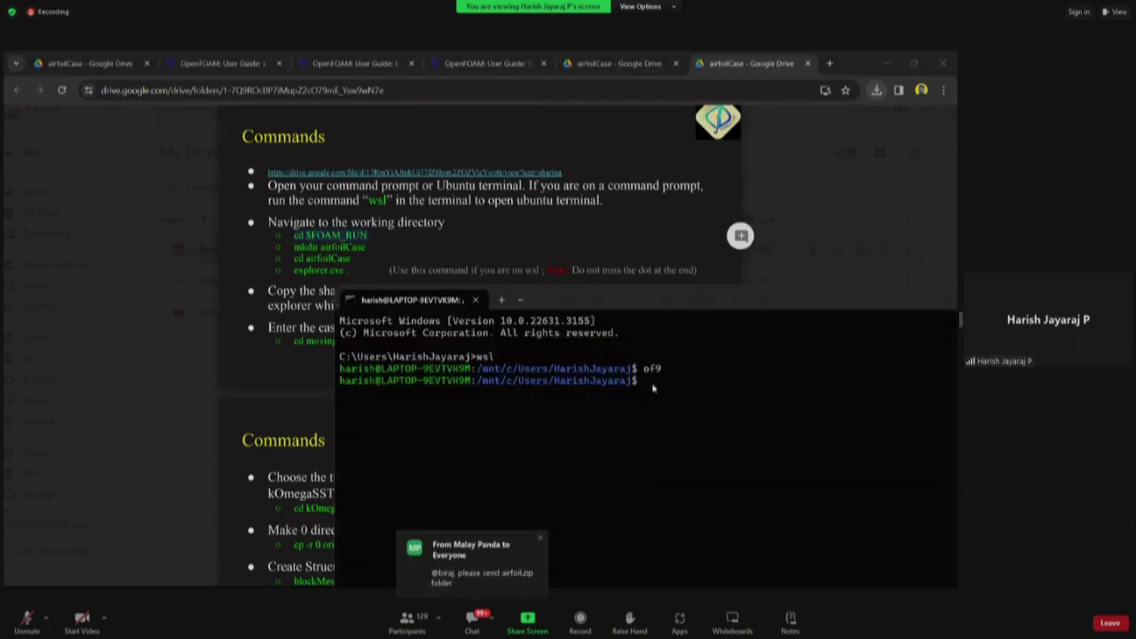
{"action": "type", "text": "cd $FOAM_RUN"}
{"action": "key", "text": "Return"}
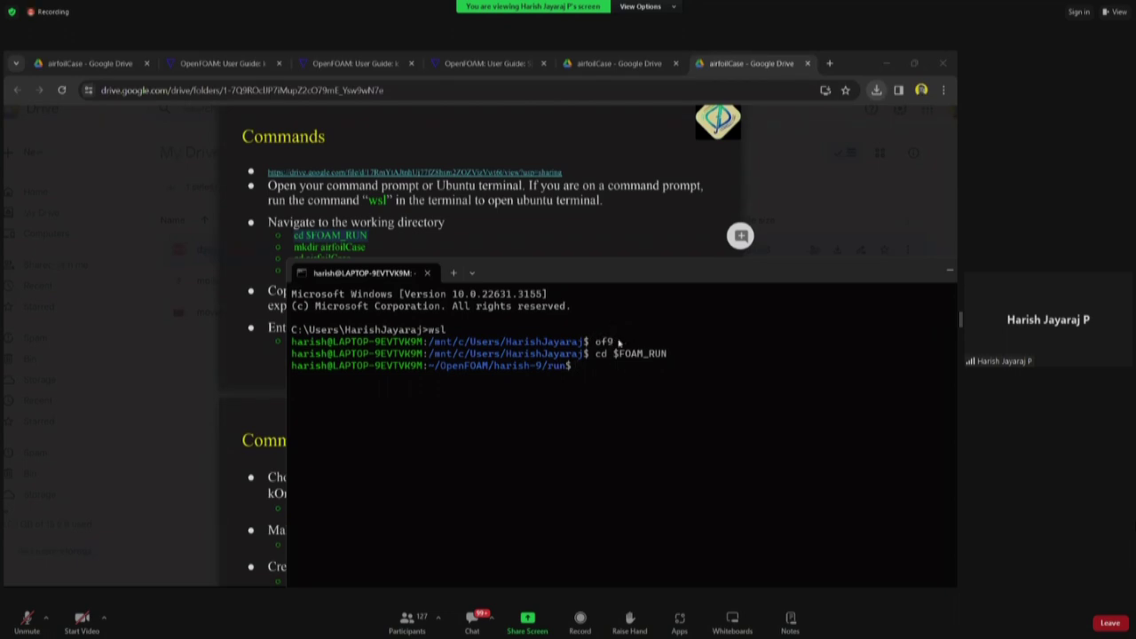
- Place the terminal below the slide's command list and create a directory named airfoilCase in the run directory
{"action": "left_click_drag", "start_coordinate": [613, 343], "coordinate": [593, 342]}
{"action": "left_click", "coordinate": [602, 374]}
{"action": "left_click_drag", "start_coordinate": [610, 283], "coordinate": [532, 339]}
{"action": "left_click_drag", "start_coordinate": [518, 397], "coordinate": [534, 398]}
{"action": "left_click", "coordinate": [539, 430]}
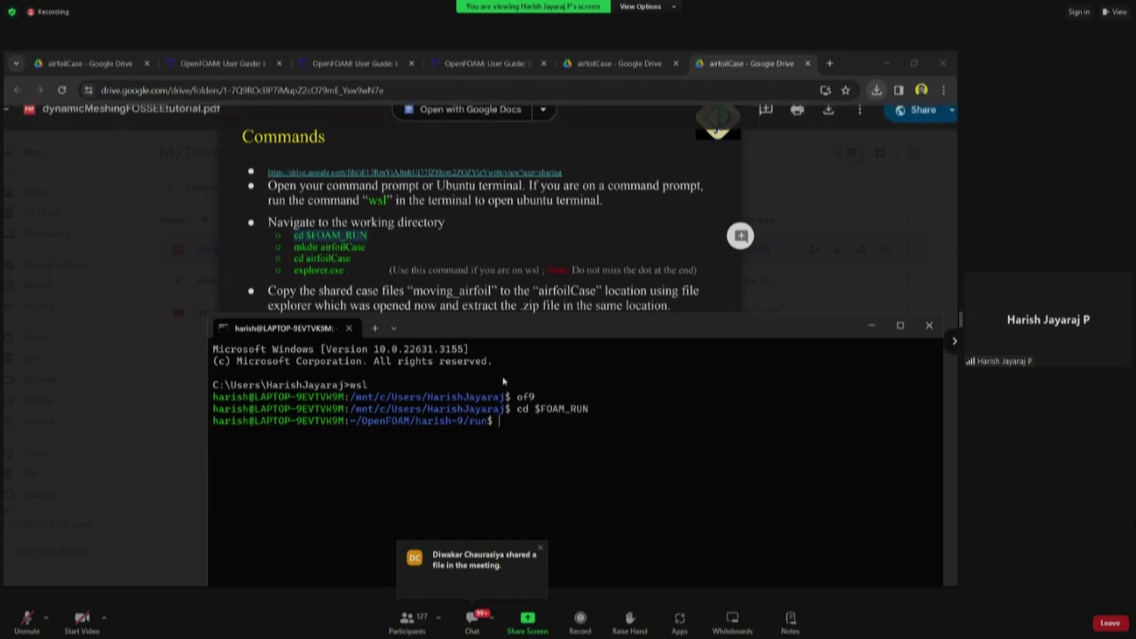
{"action": "type", "text": "mkdir"}
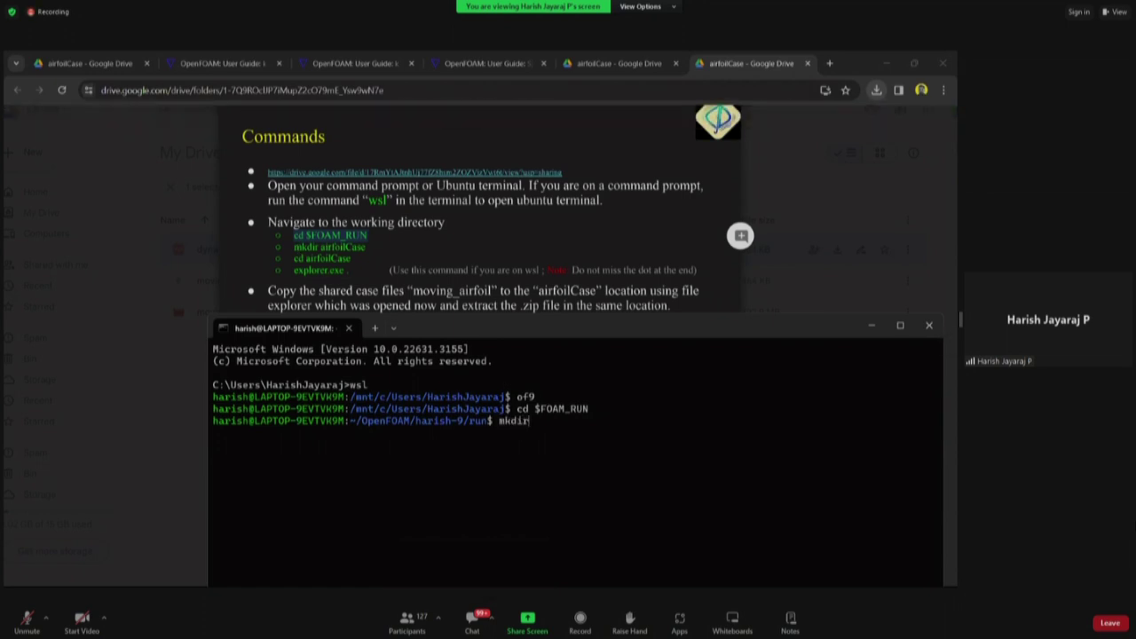
{"action": "type", "text": " airfoilCase"}
{"action": "key", "text": "Return"}
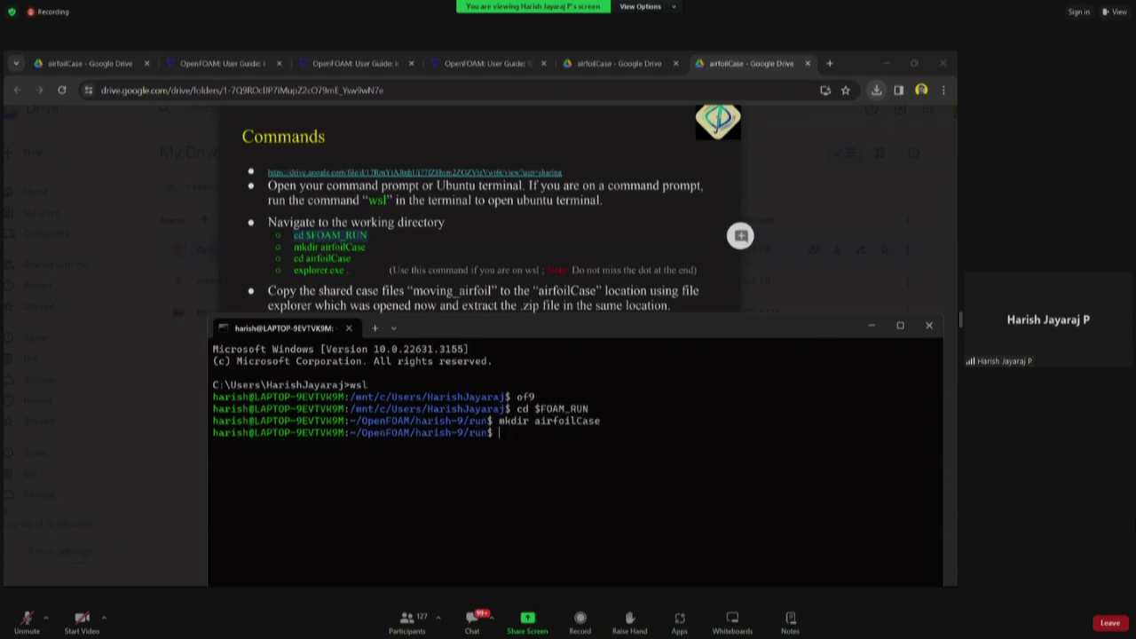
- List the contents of the run directory and change into the airfoilCase directory
{"action": "type", "text": "ls"}
{"action": "key", "text": "Return"}
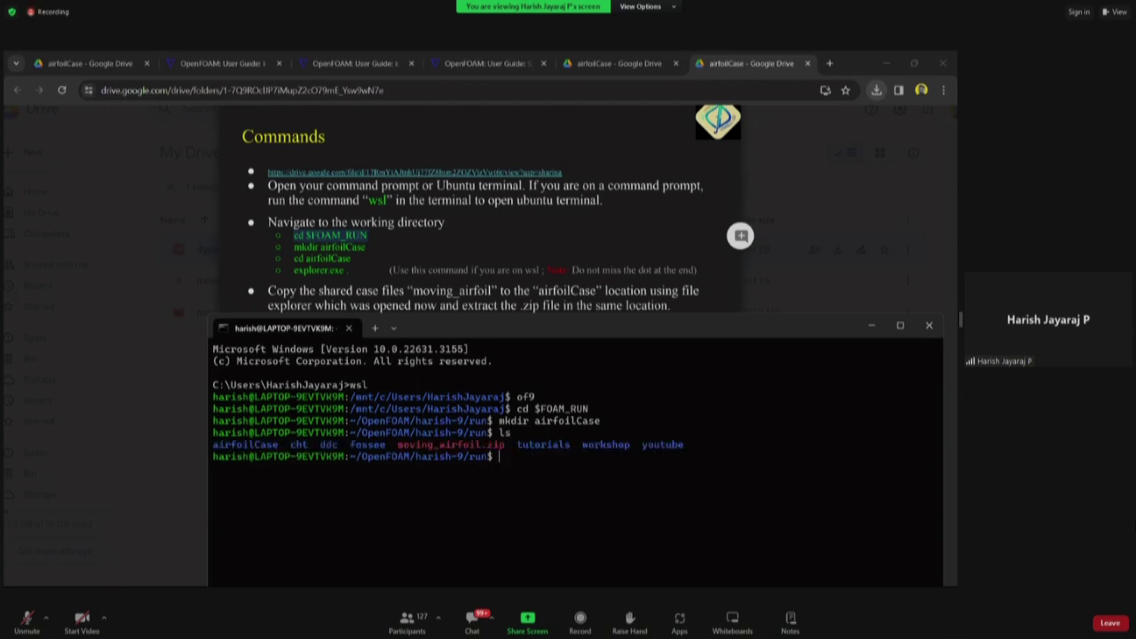
{"action": "left_click_drag", "start_coordinate": [283, 444], "coordinate": [231, 445]}
{"action": "left_click", "coordinate": [508, 461]}
{"action": "type", "text": "cd airf"}
{"action": "key", "text": "Tab"}
{"action": "key", "text": "Return"}
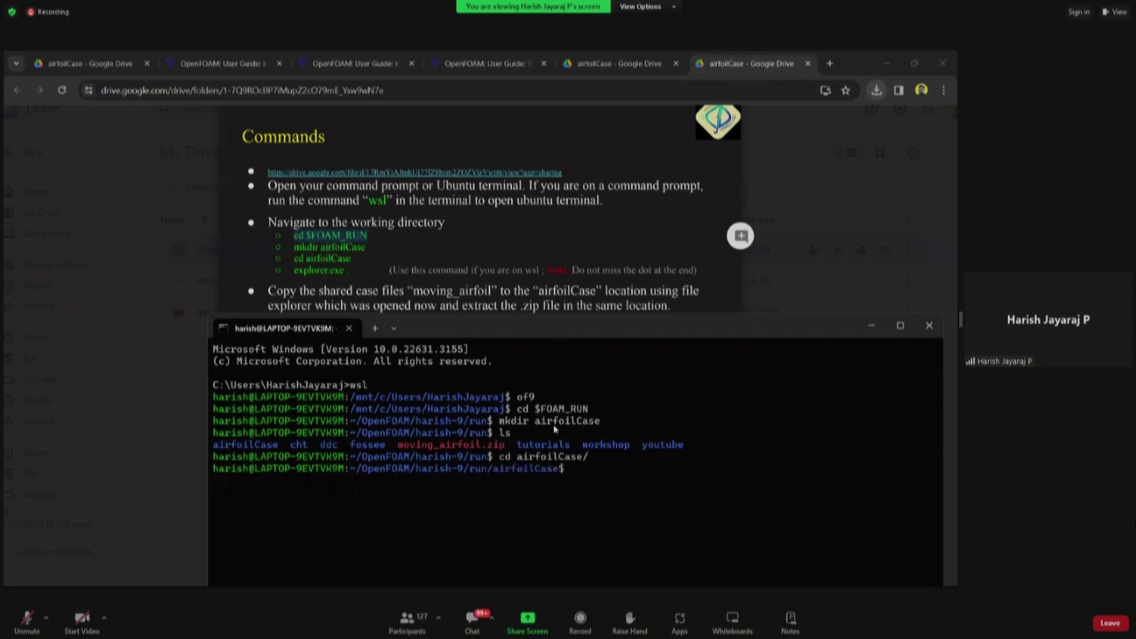
- Open the airfoilCase directory in File Explorer from the terminal with explorer.exe
{"action": "left_click_drag", "start_coordinate": [577, 327], "coordinate": [570, 225]}
{"action": "left_click_drag", "start_coordinate": [353, 366], "coordinate": [569, 370]}
{"action": "right_click", "coordinate": [568, 369]}
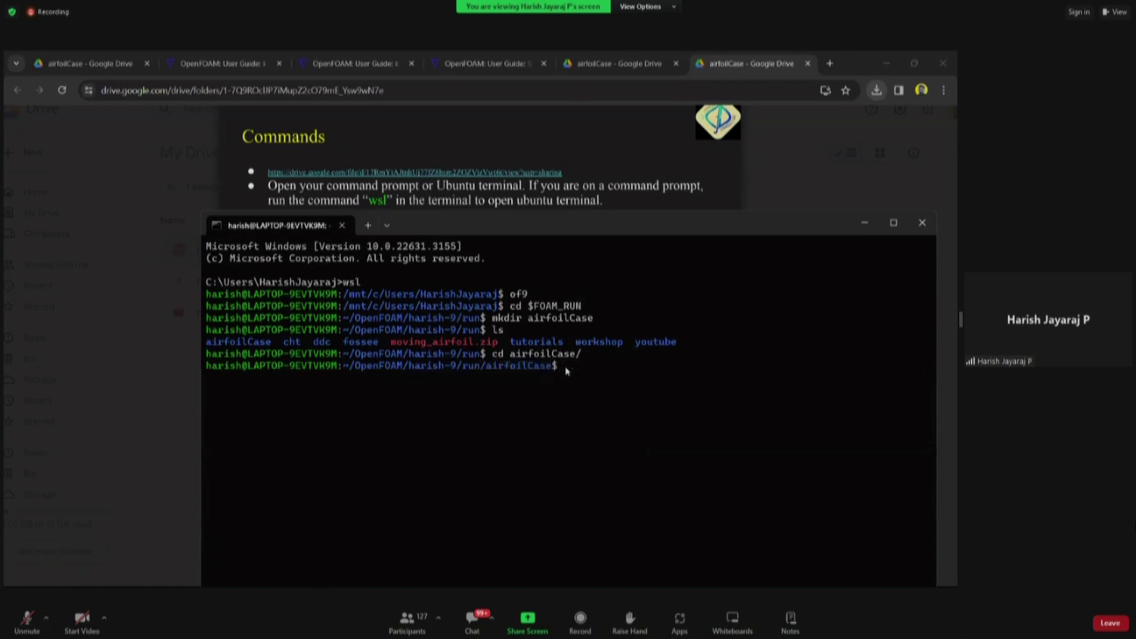
{"action": "left_click_drag", "start_coordinate": [404, 371], "coordinate": [458, 373]}
{"action": "left_click", "coordinate": [575, 365]}
{"action": "type", "text": "explorer.exe ."}
{"action": "key", "text": "Return"}
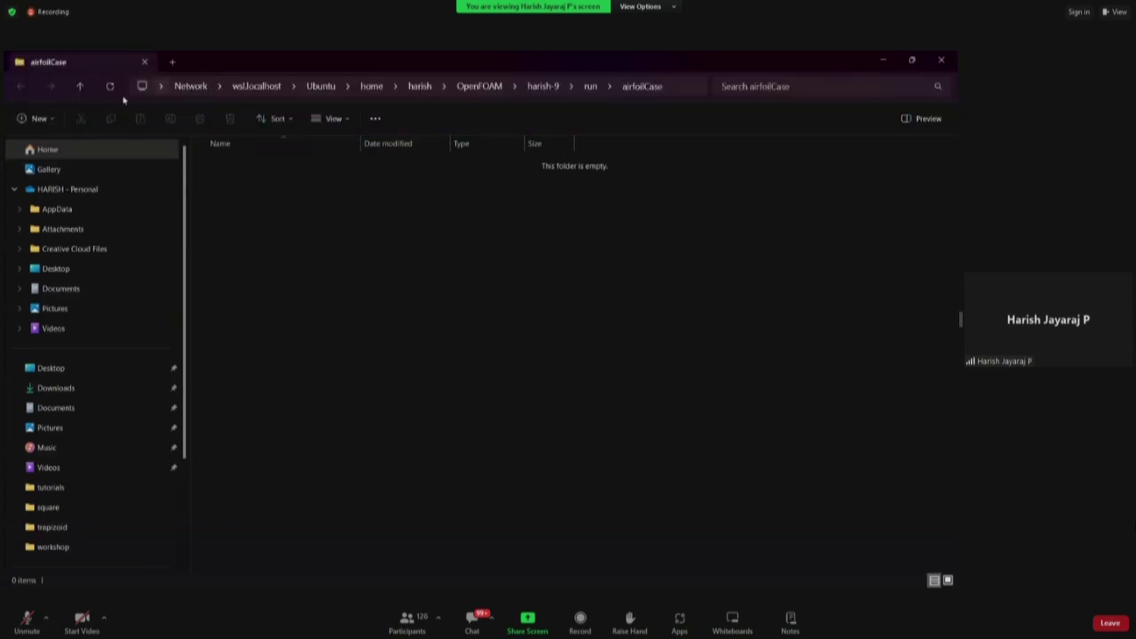
- Copy the moving_airfoil folder from the workshop's moving_airfoil (1) folder into the airfoilCase directory
{"action": "key", "text": "alt+Tab"}
{"action": "left_click", "coordinate": [279, 386]}
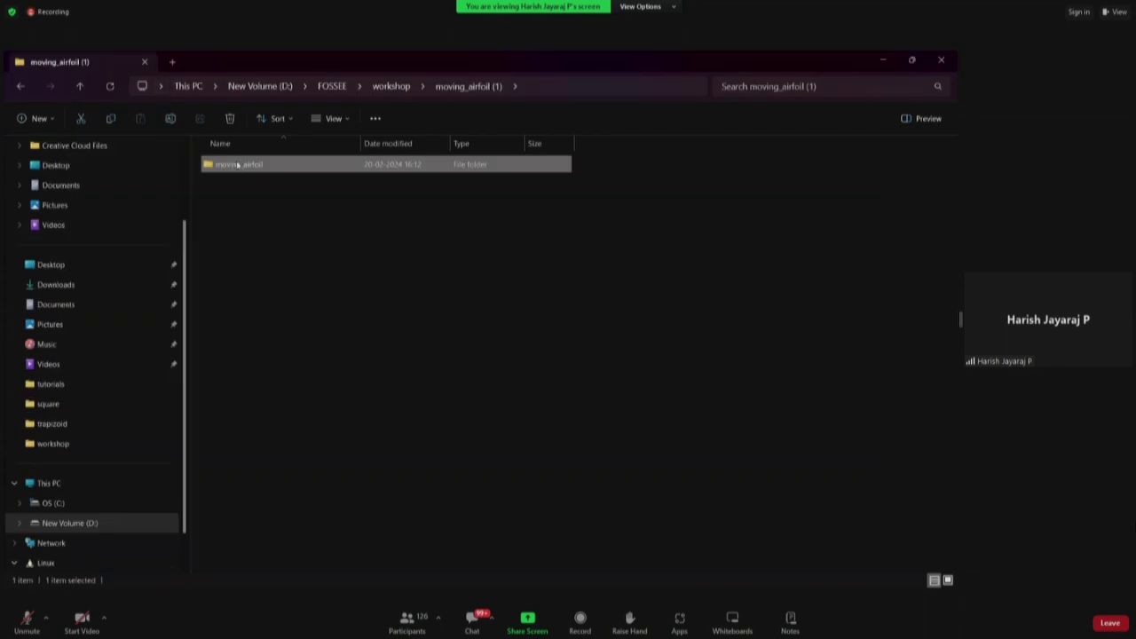
{"action": "double_click", "coordinate": [248, 165]}
{"action": "key", "text": "Down"}
{"action": "key", "text": "Up"}
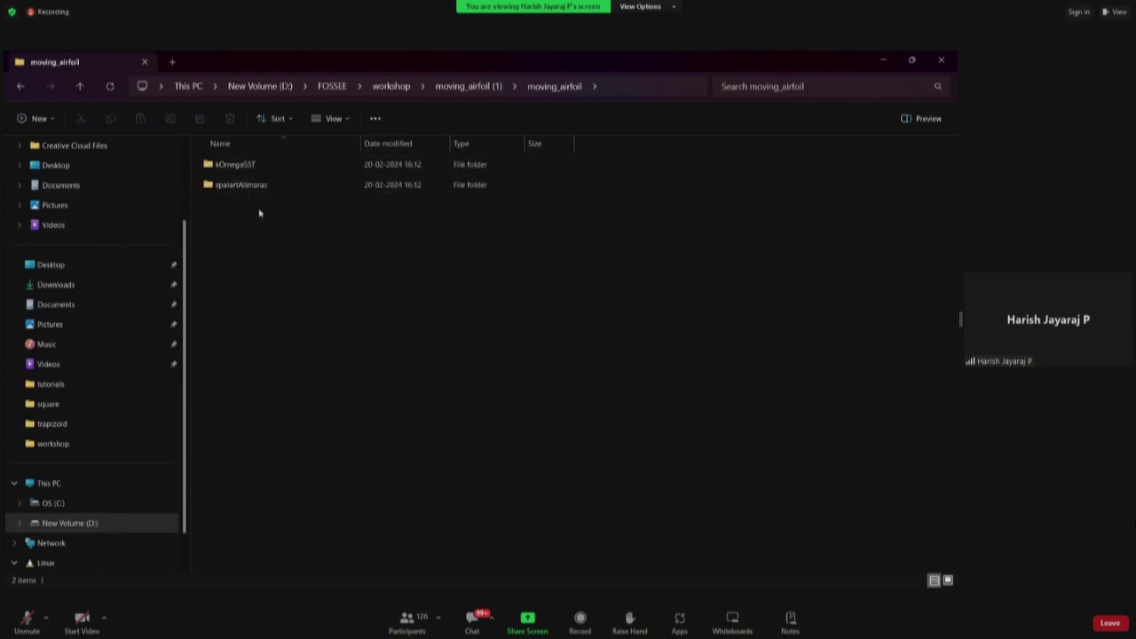
{"action": "key", "text": "alt+Left"}
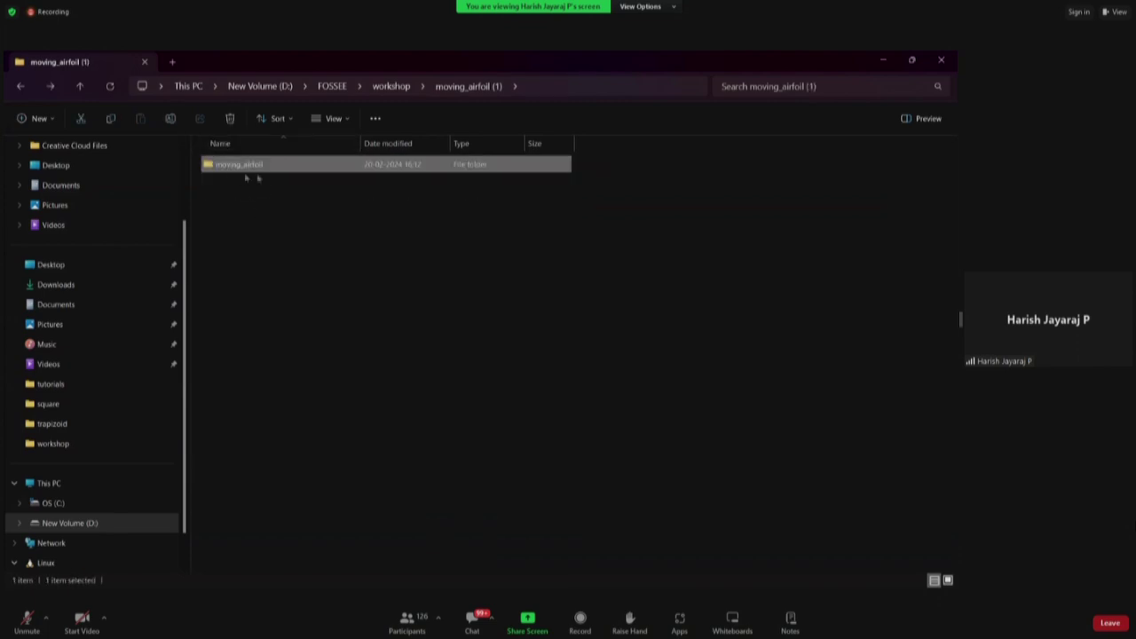
{"action": "key", "text": "ctrl+c"}
{"action": "key", "text": "alt+Tab"}
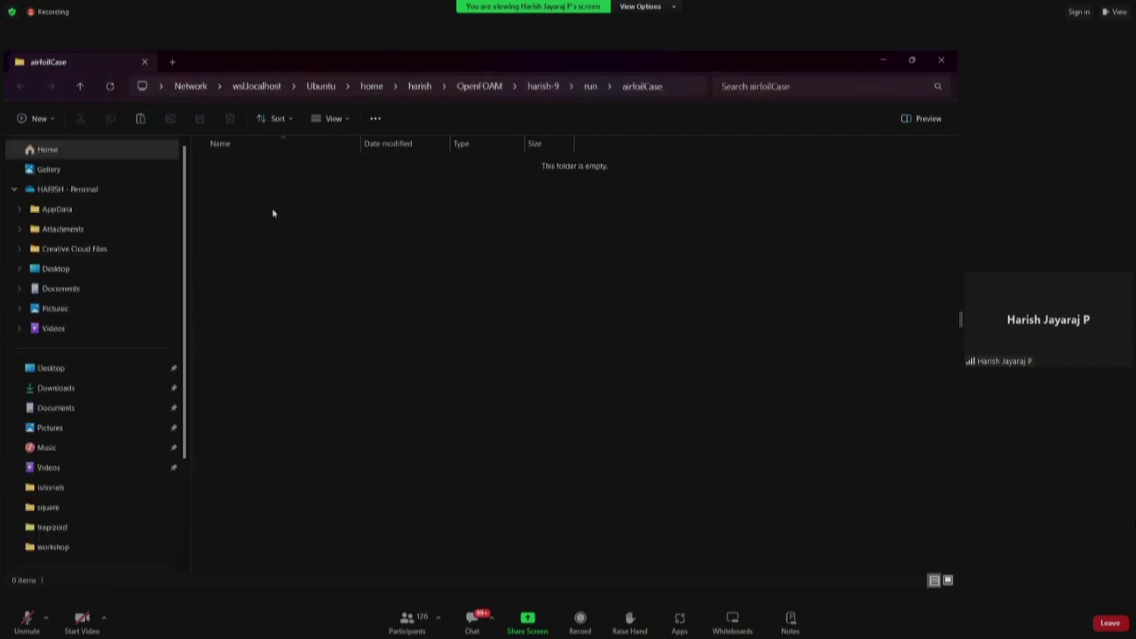
{"action": "key", "text": "ctrl+v"}
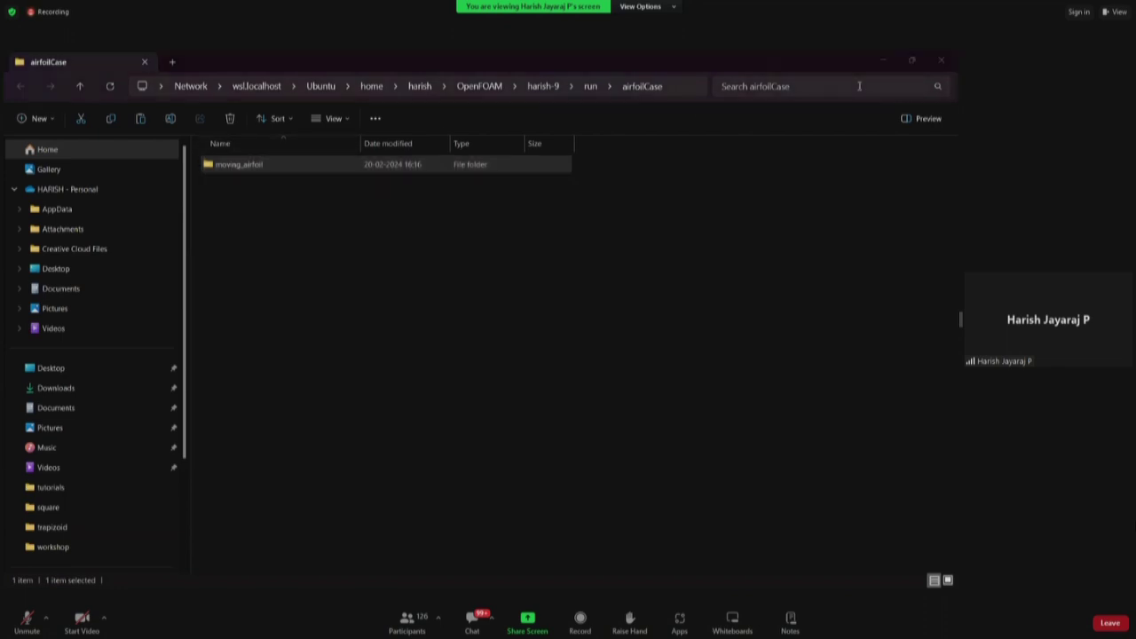
{"action": "left_click", "coordinate": [325, 231]}
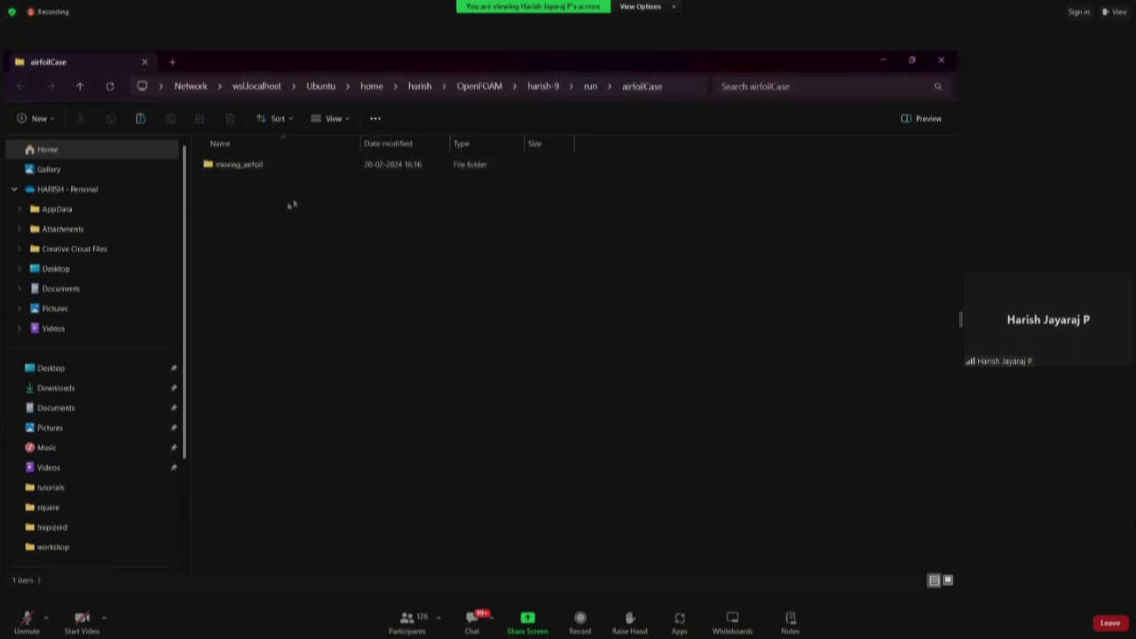
- Check the contents of the copied moving_airfoil folder and consult the tutorial slide's command for entering the case directory
{"action": "double_click", "coordinate": [249, 166]}
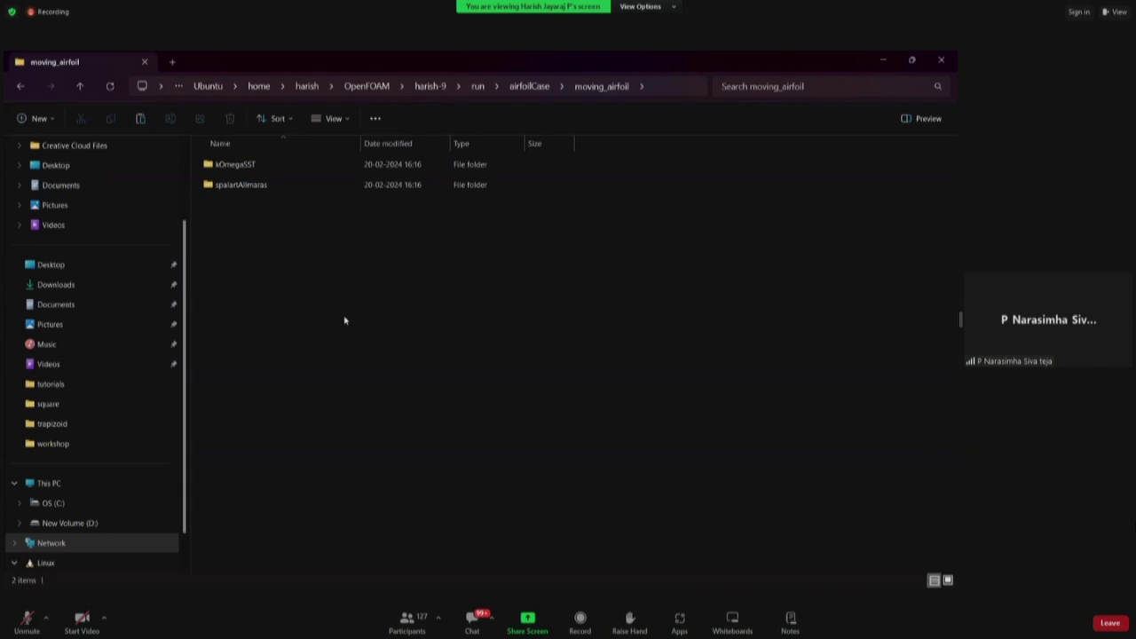
{"action": "key", "text": "alt+Up"}
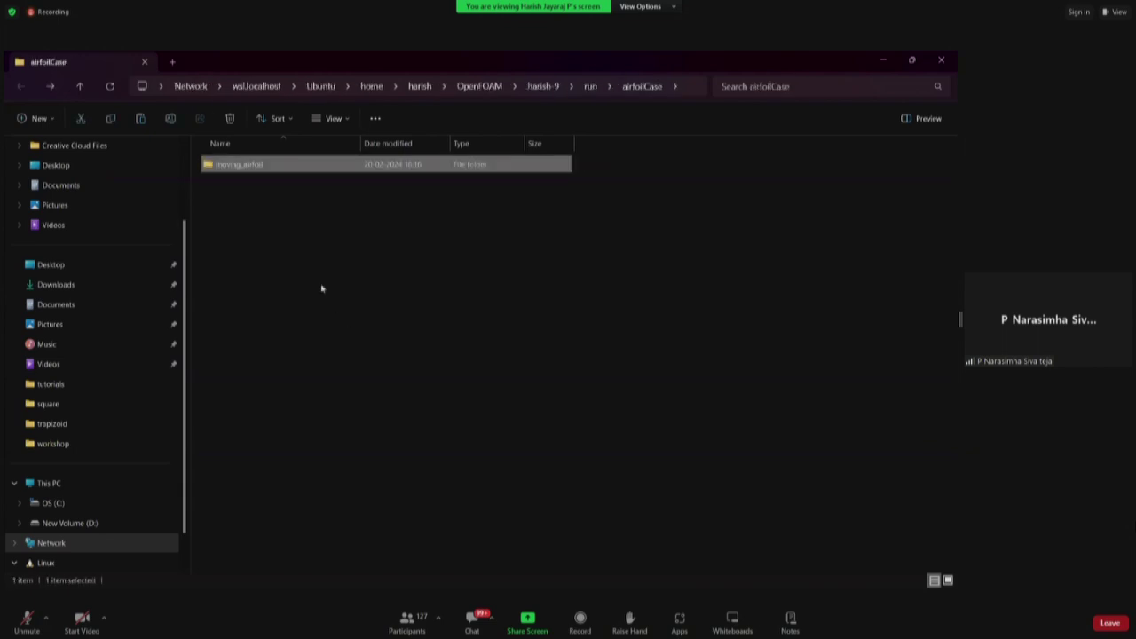
{"action": "key", "text": "alt+Tab"}
{"action": "key", "text": "alt+Tab"}
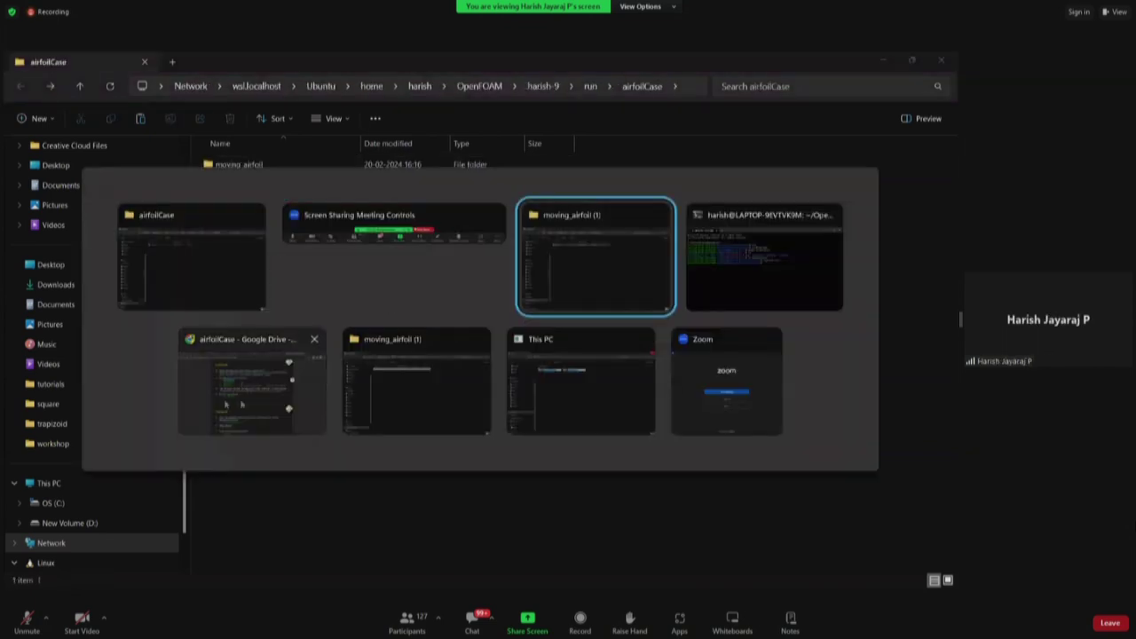
{"action": "left_click", "coordinate": [243, 404]}
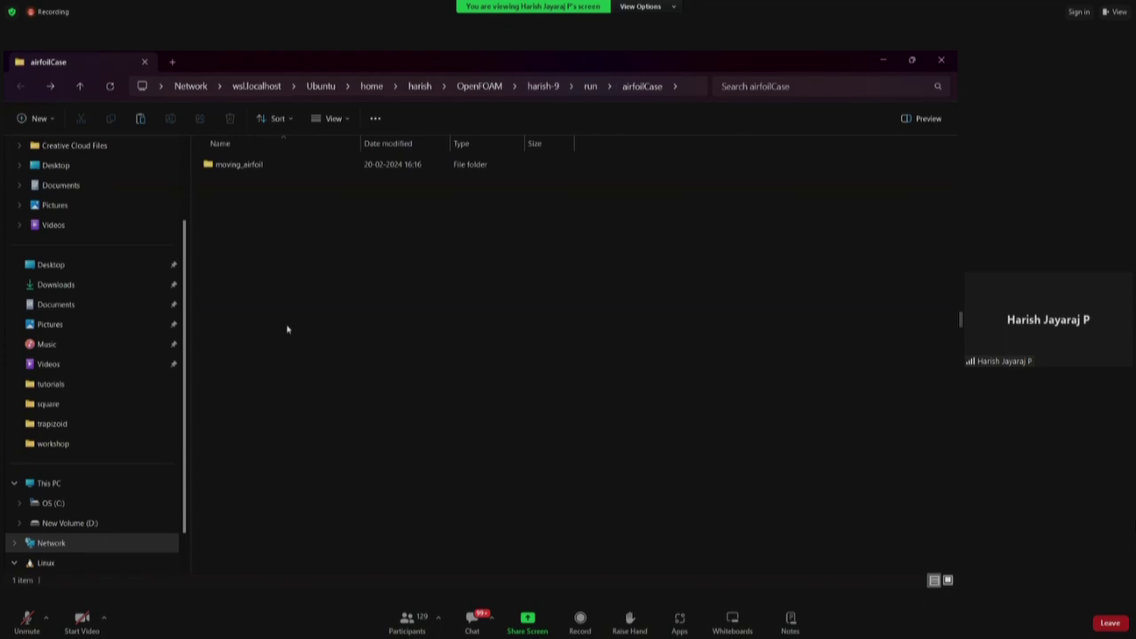
- Change into the moving_airfoil directory in the terminal with cd moving_airfoil/
{"action": "key", "text": "alt+Tab"}
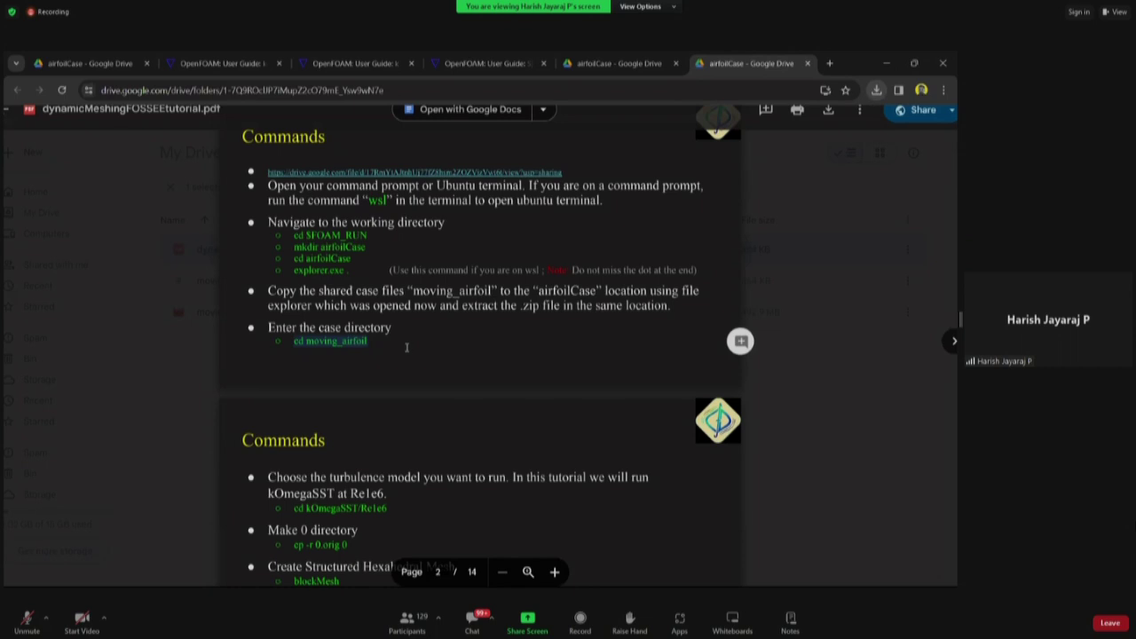
{"action": "key", "text": "alt+Tab"}
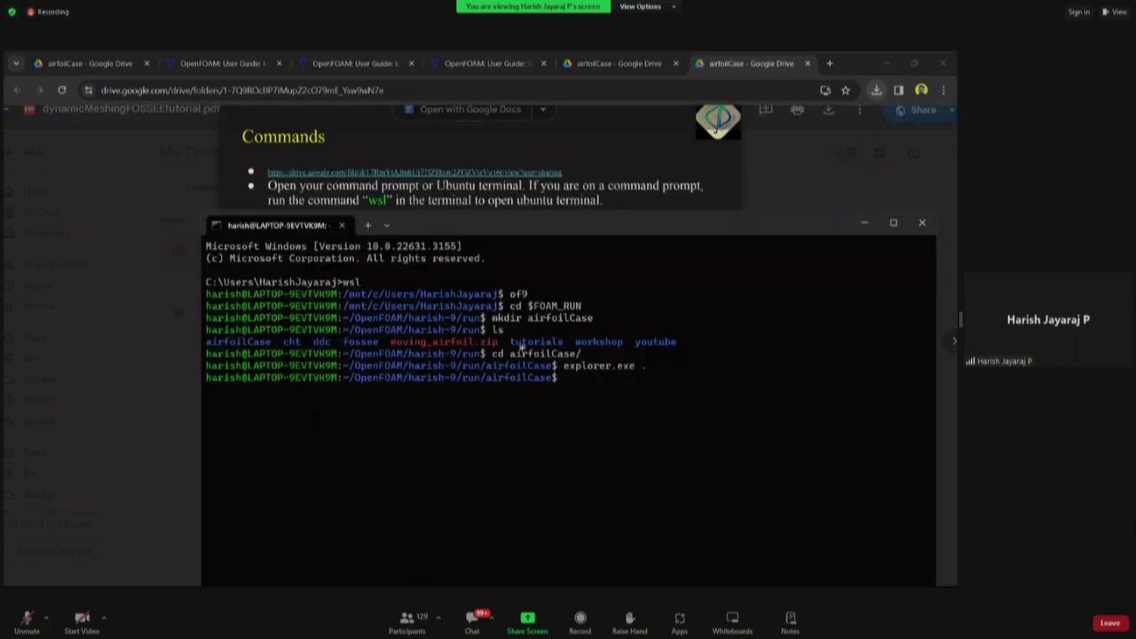
{"action": "type", "text": "cd "}
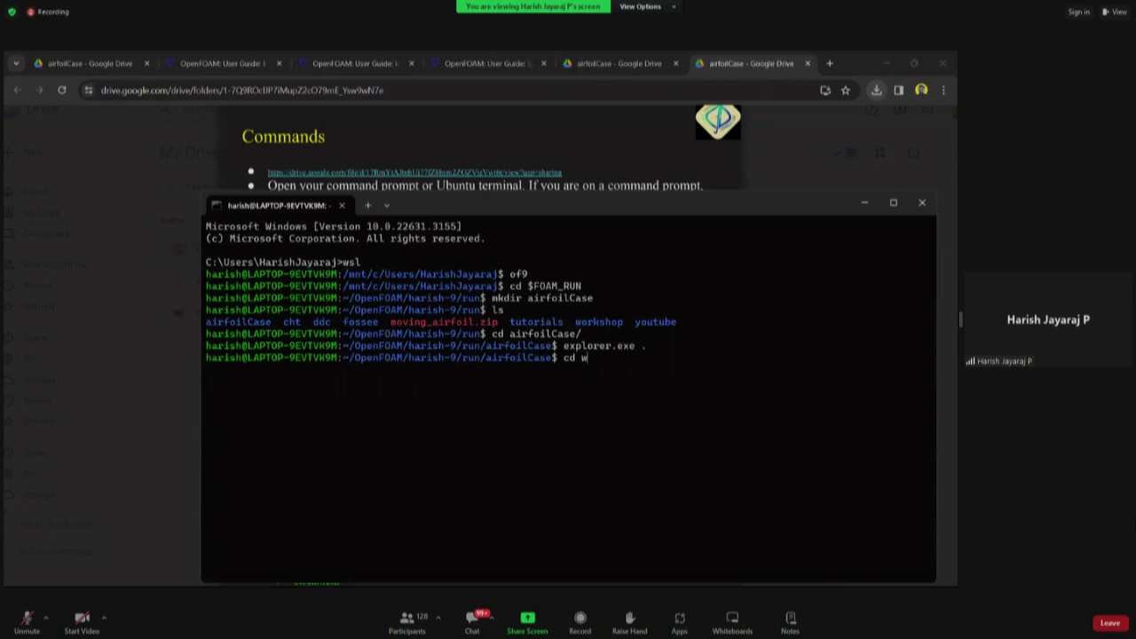
{"action": "type", "text": "m"}
{"action": "key", "text": "Tab"}
{"action": "key", "text": "Return"}
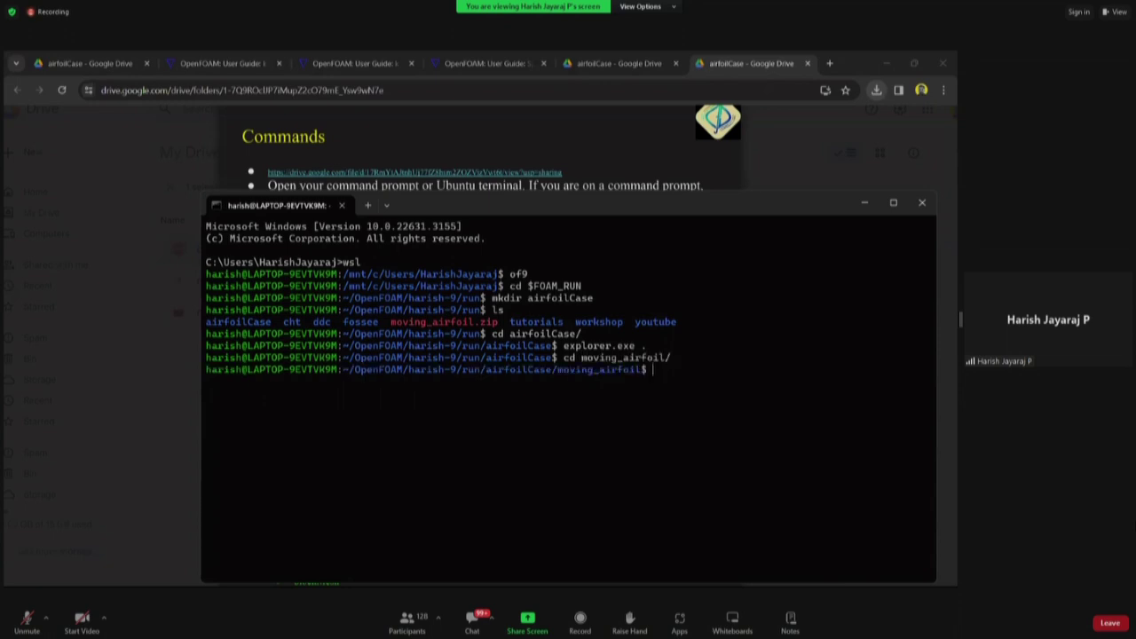
- List the contents of moving_airfoil in the terminal and point out the kOmegaSST and spalartAllmaras directories
{"action": "type", "text": "ls"}
{"action": "key", "text": "Return"}
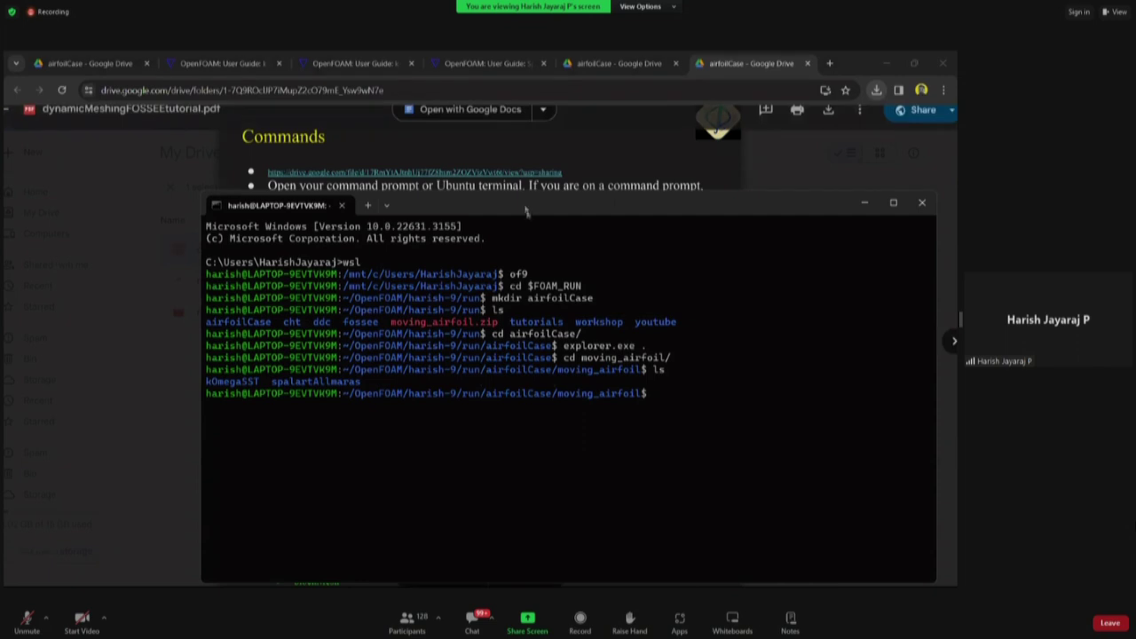
{"action": "left_click_drag", "start_coordinate": [523, 206], "coordinate": [502, 159]}
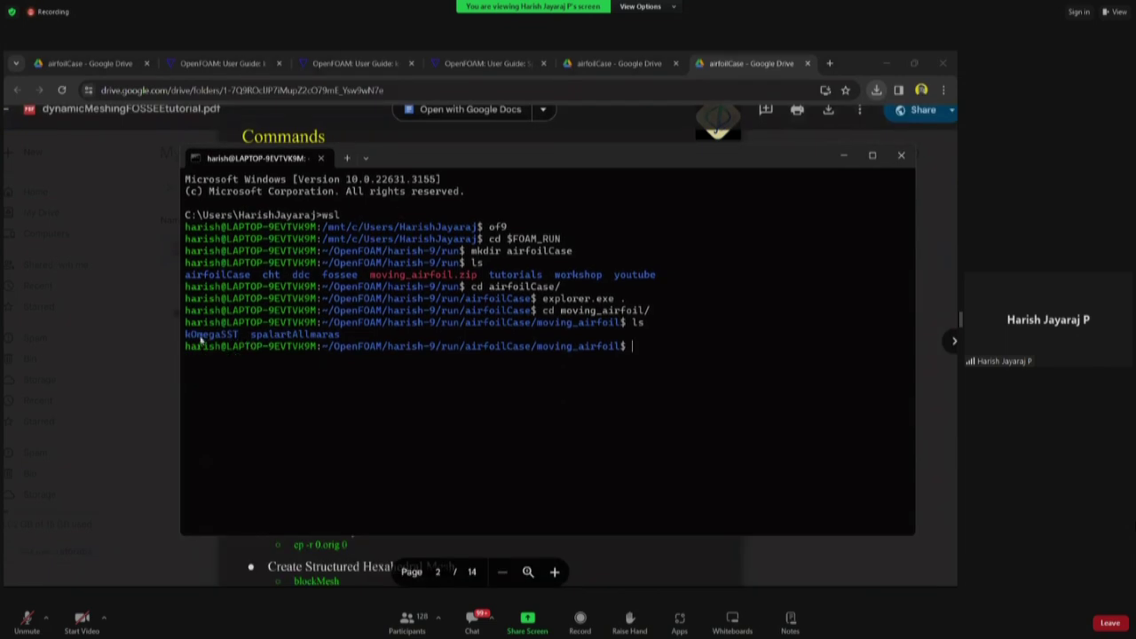
{"action": "left_click_drag", "start_coordinate": [188, 338], "coordinate": [236, 339]}
{"action": "left_click_drag", "start_coordinate": [344, 337], "coordinate": [256, 338]}
{"action": "left_click", "coordinate": [309, 355]}
- Examine the Reynolds number subfolders inside the kOmegaSST and spalartAllmaras folders in File Explorer
{"action": "key", "text": "alt+Tab"}
{"action": "key", "text": "alt+Tab"}
{"action": "double_click", "coordinate": [254, 165]}
{"action": "double_click", "coordinate": [254, 165]}
{"action": "mouse_move", "coordinate": [233, 241]}
{"action": "left_mouse_down"}
{"action": "mouse_move", "coordinate": [235, 190]}
{"action": "mouse_move", "coordinate": [237, 219]}
{"action": "left_mouse_up"}
{"action": "left_click", "coordinate": [237, 220]}
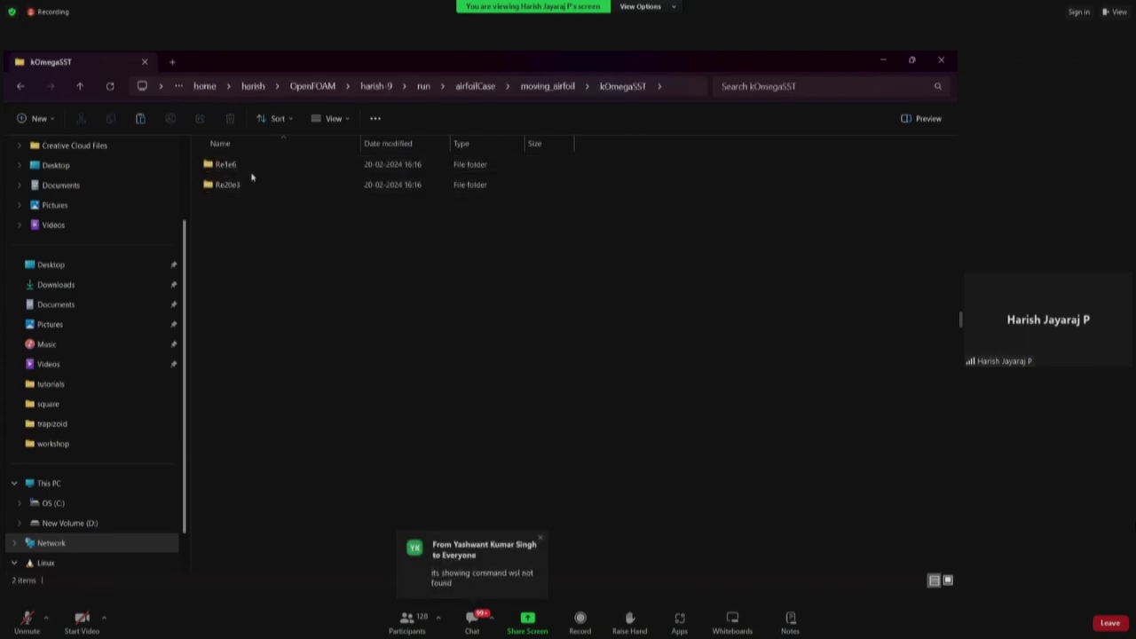
{"action": "key", "text": "alt+Left"}
{"action": "double_click", "coordinate": [250, 188]}
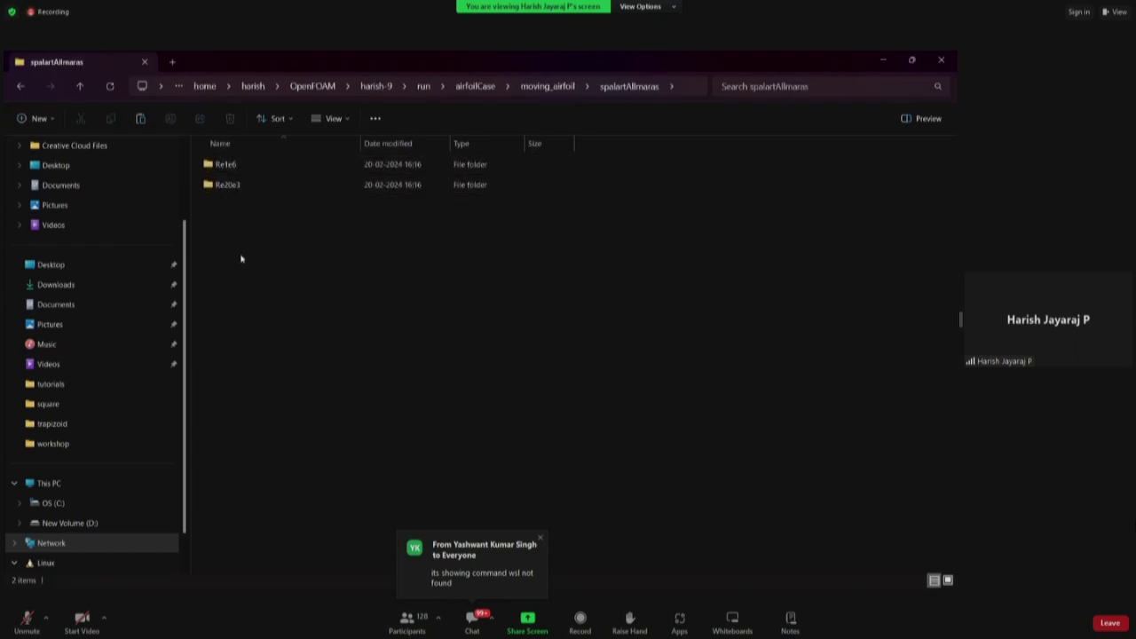
{"action": "key", "text": "alt+Left"}
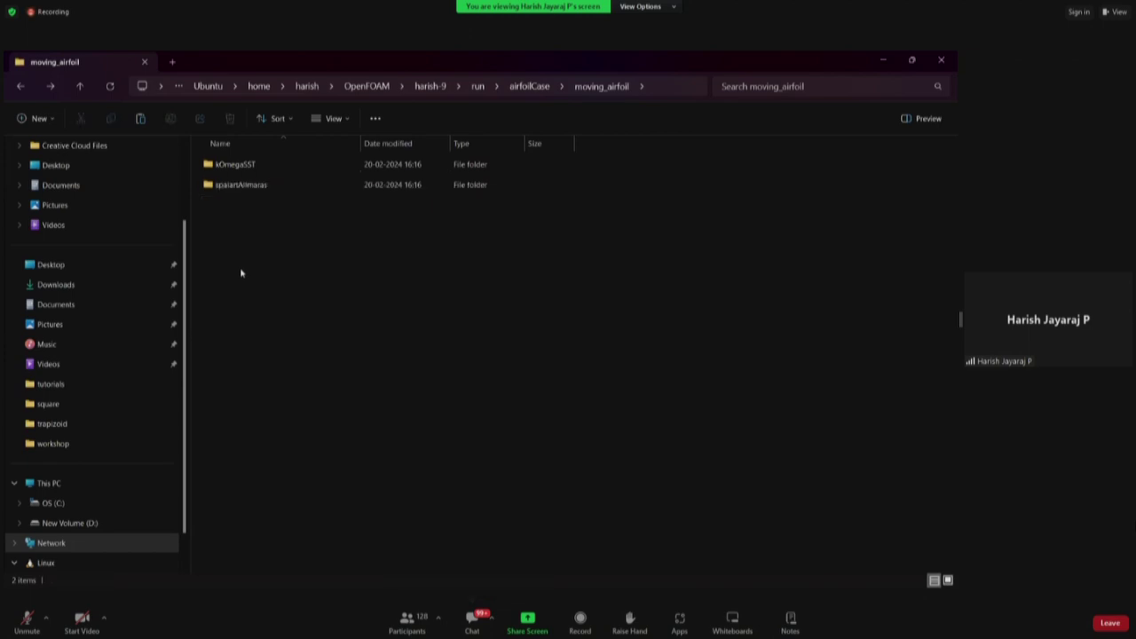
{"action": "left_click", "coordinate": [228, 173]}
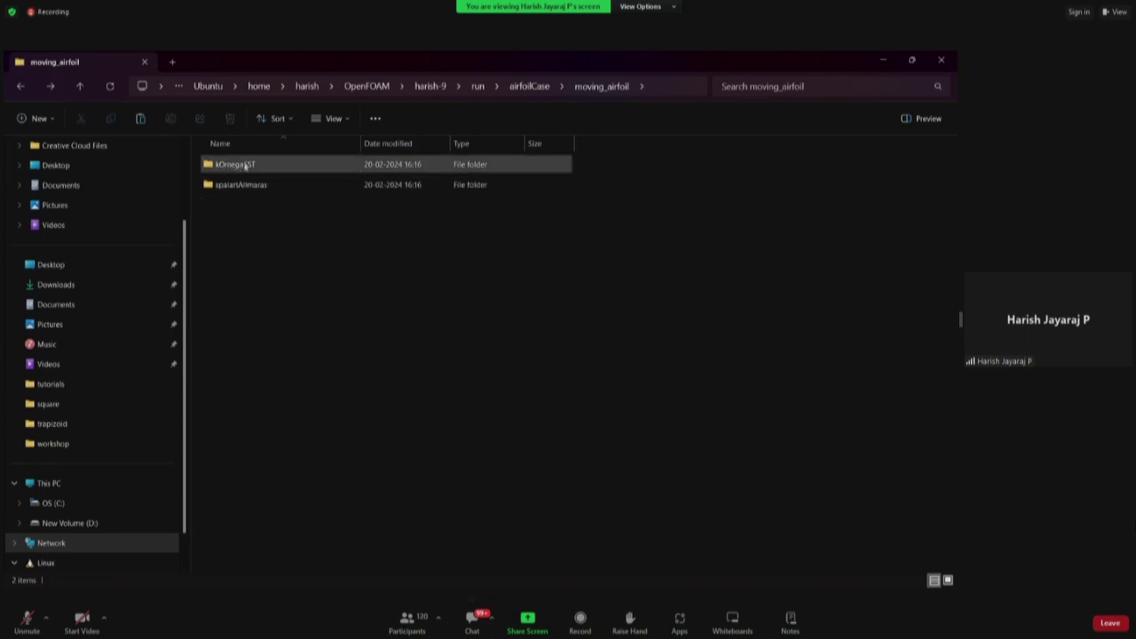
{"action": "double_click", "coordinate": [250, 165]}
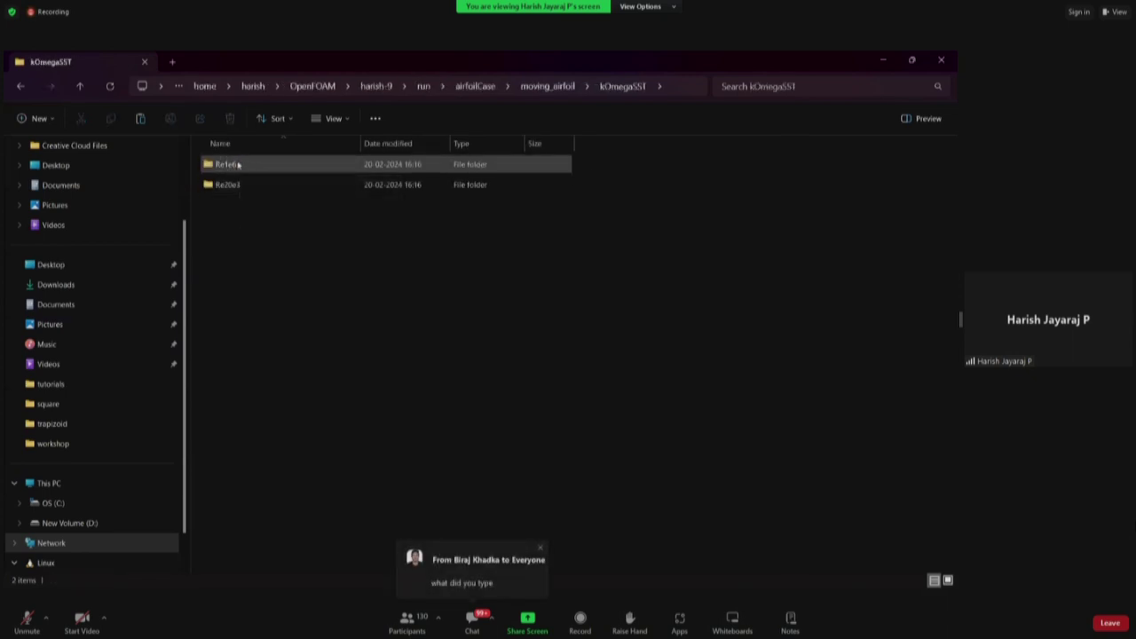
{"action": "key", "text": "alt+Left"}
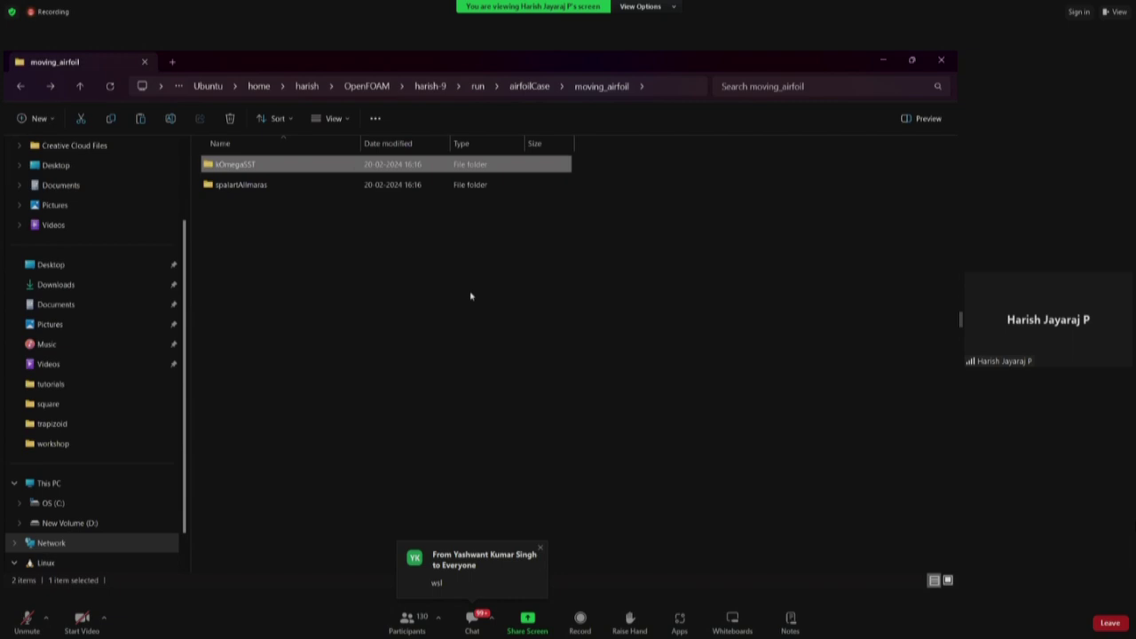
- Change the terminal into the kOmegaSST/Re1e6 case directory
{"action": "key", "text": "alt+Tab"}
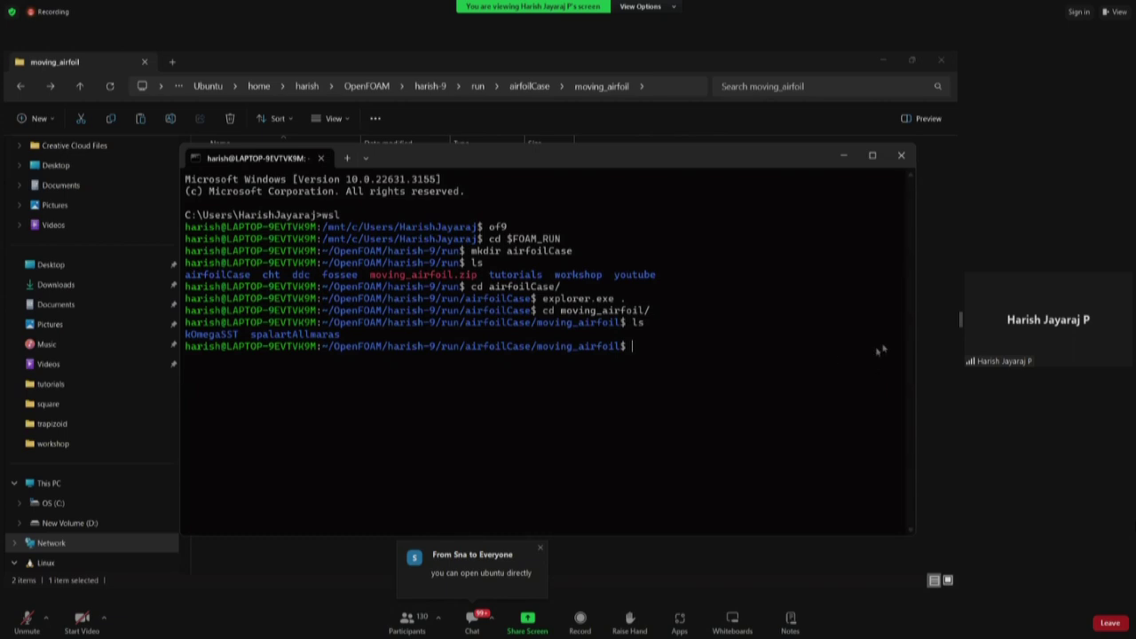
{"action": "type", "text": "cd"}
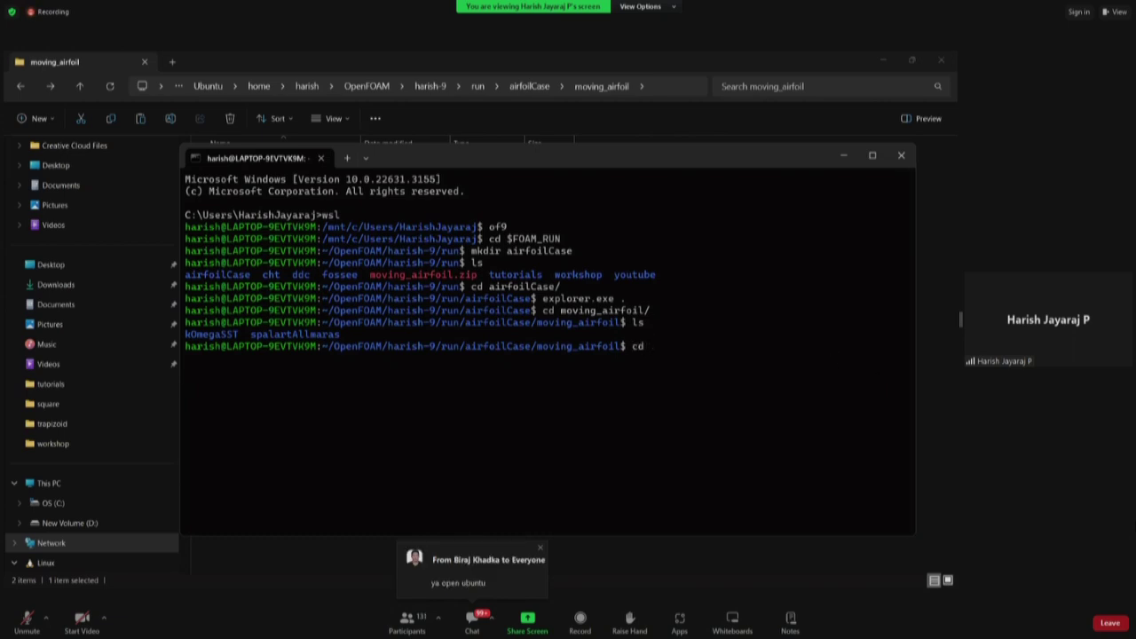
{"action": "type", "text": " k"}
{"action": "key", "text": "Tab"}
{"action": "type", "text": "Re1"}
{"action": "key", "text": "Tab"}
{"action": "key", "text": "Return"}
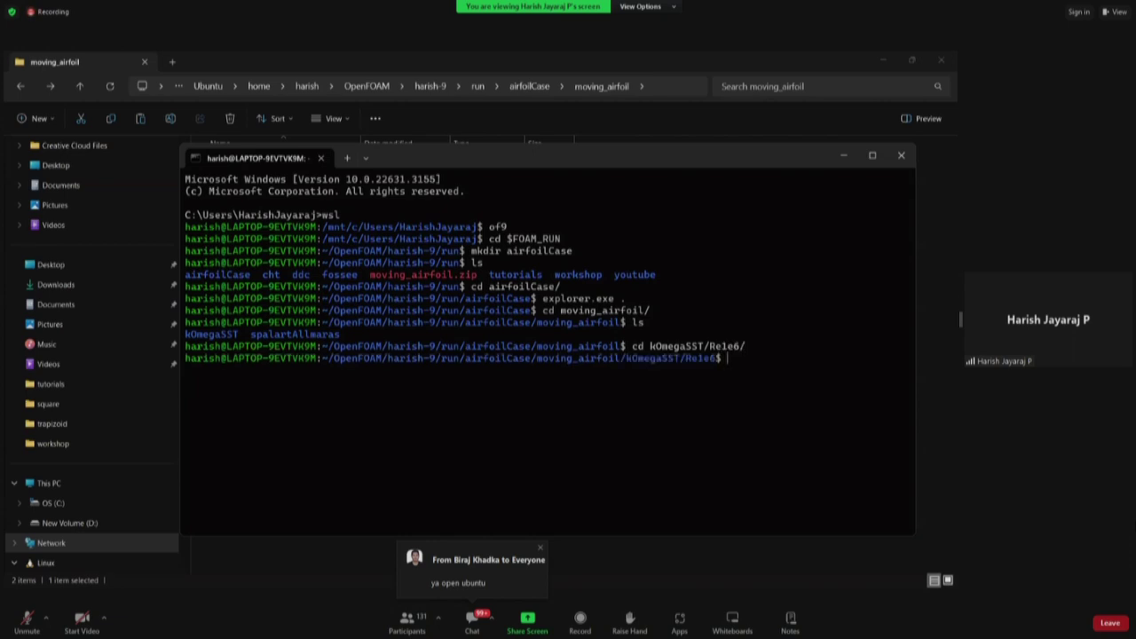
{"action": "left_click_drag", "start_coordinate": [721, 358], "coordinate": [745, 371]}
{"action": "left_click", "coordinate": [734, 364]}
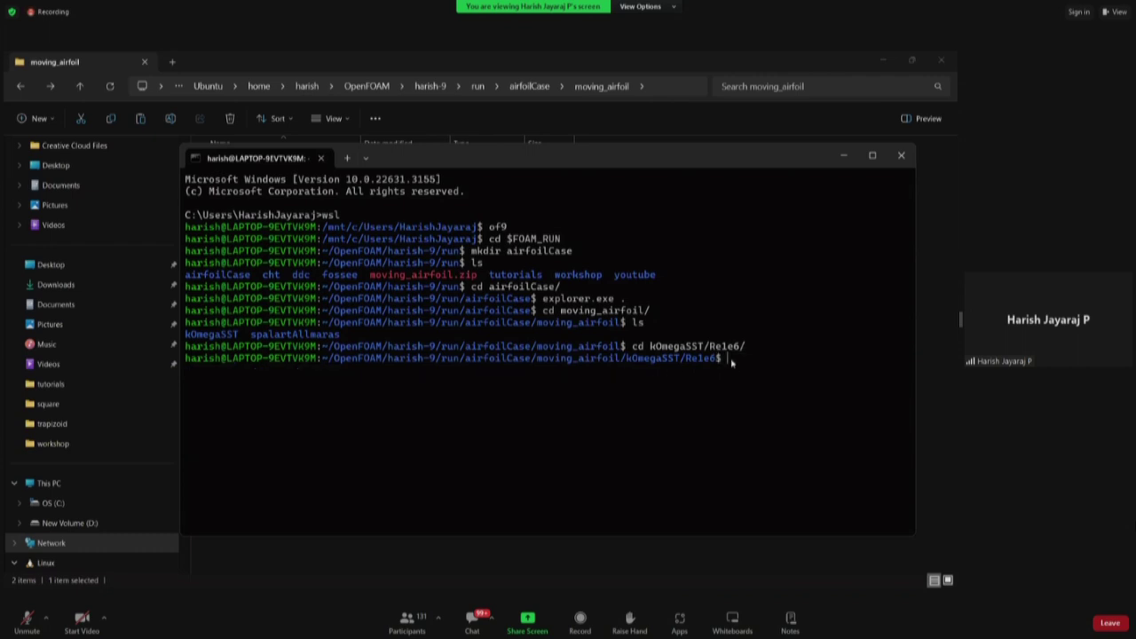
- Review the tutorial PDF's commands for choosing the turbulence model, making the 0 directory and creating the hexahedral mesh
{"action": "key", "text": "alt+Tab"}
{"action": "key", "text": "alt+Tab"}
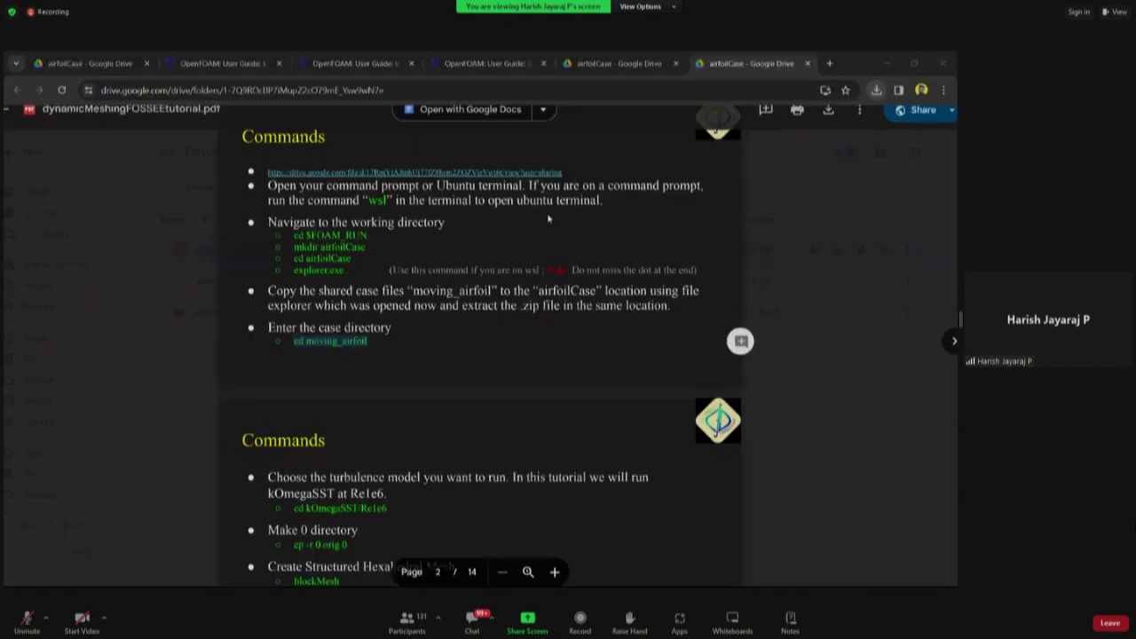
{"action": "key", "text": "alt+Tab"}
{"action": "left_click_drag", "start_coordinate": [580, 161], "coordinate": [576, 189]}
{"action": "left_click", "coordinate": [839, 182]}
{"action": "scroll", "coordinate": [480, 355], "scroll_direction": "down", "scroll_amount": 5}
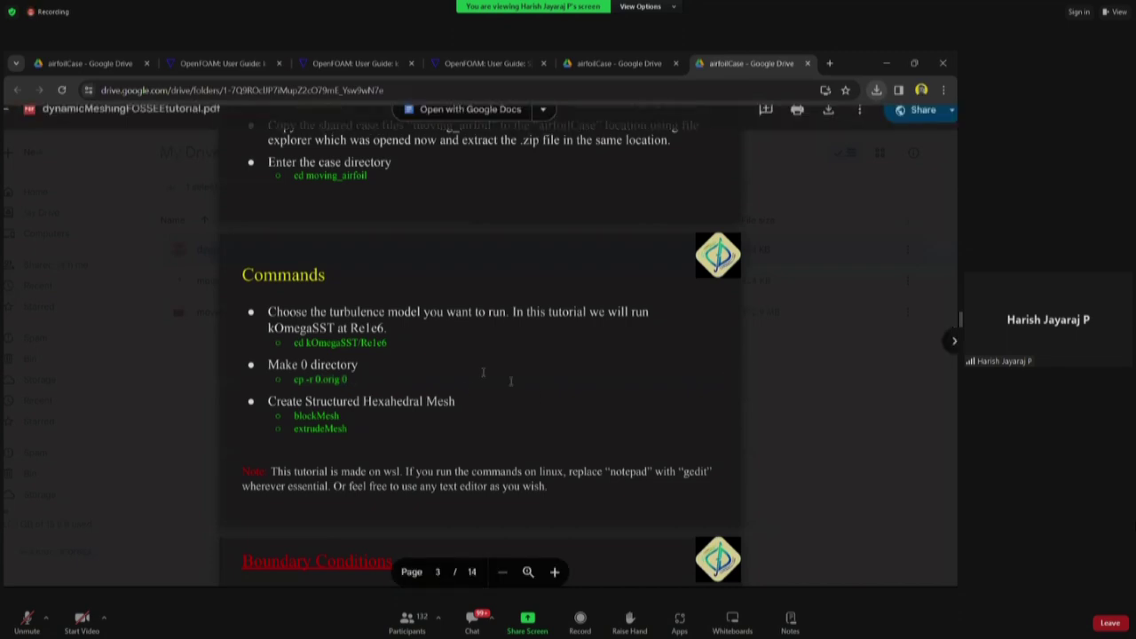
- Open the Re1e6 case folder under kOmegaSST in File Explorer to inspect its case files
{"action": "key", "text": "alt+Tab"}
{"action": "left_click", "coordinate": [534, 402]}
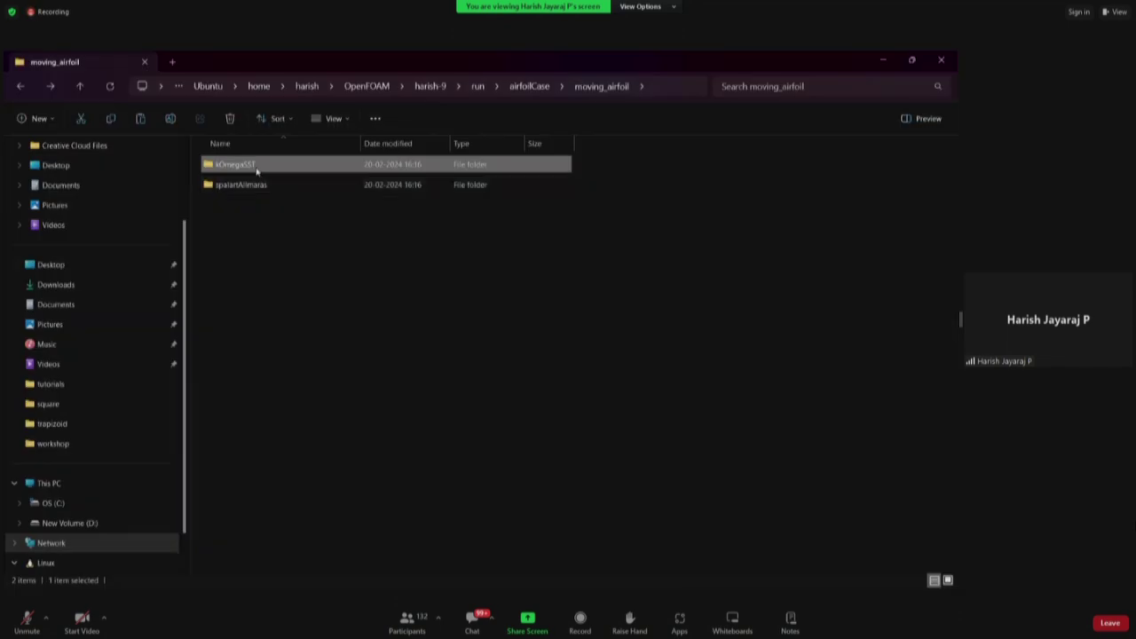
{"action": "double_click", "coordinate": [255, 171]}
{"action": "double_click", "coordinate": [257, 168]}
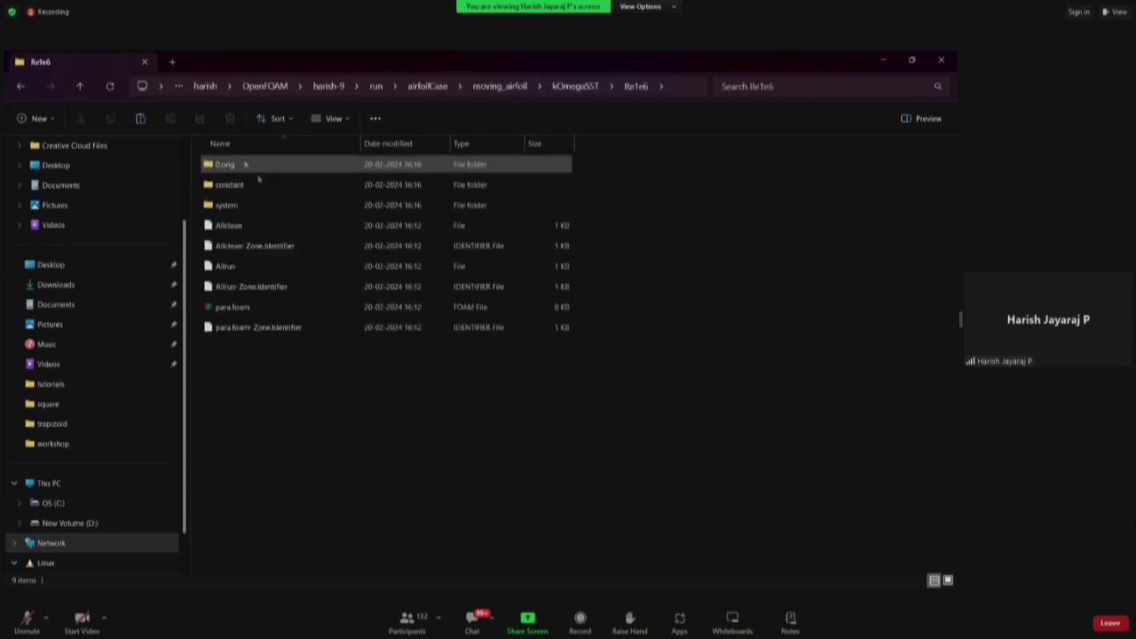
{"action": "left_click", "coordinate": [274, 253]}
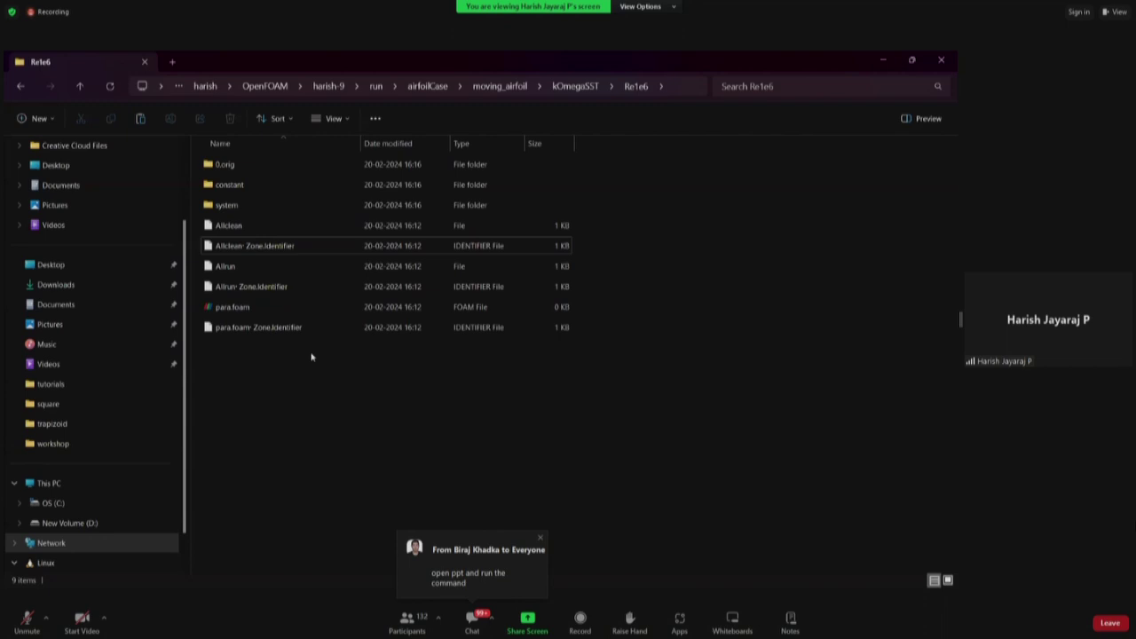
- Go back up to airfoilCase and permanently delete the moving_airfoil folder from it
{"action": "key", "text": "alt+Up"}
{"action": "key", "text": "alt+Up"}
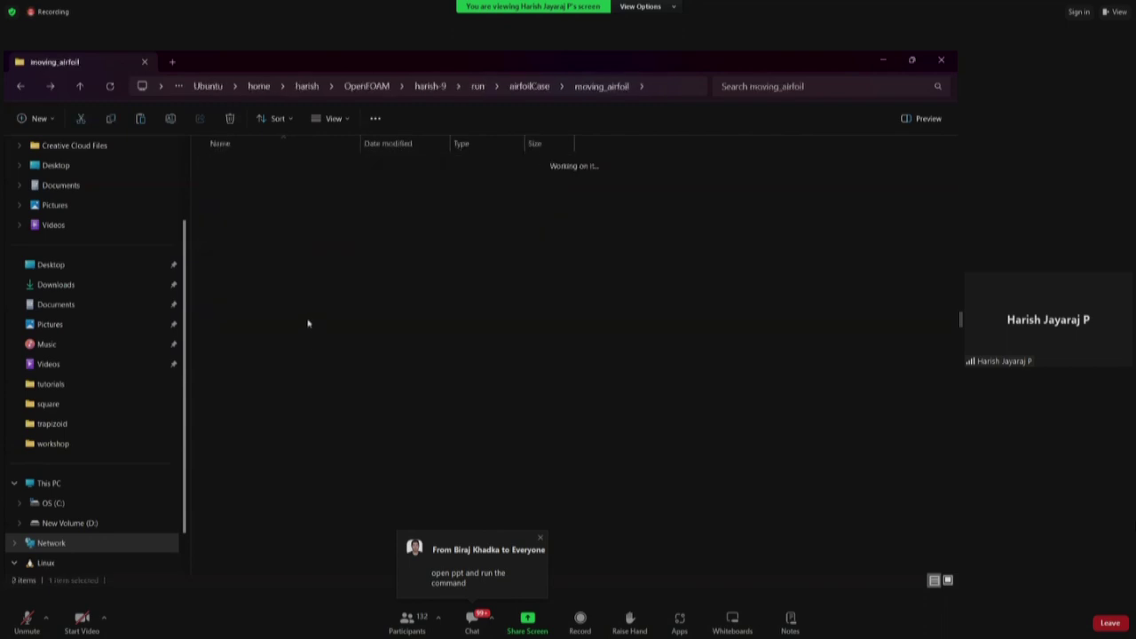
{"action": "key", "text": "alt+Up"}
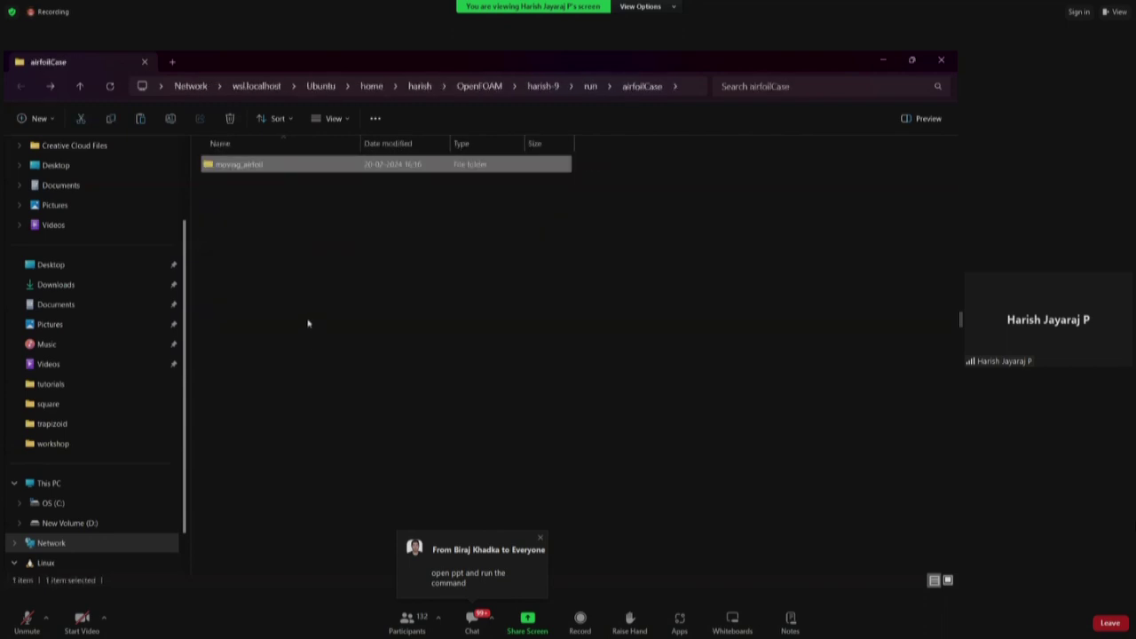
{"action": "key", "text": "Delete"}
{"action": "left_click", "coordinate": [538, 367]}
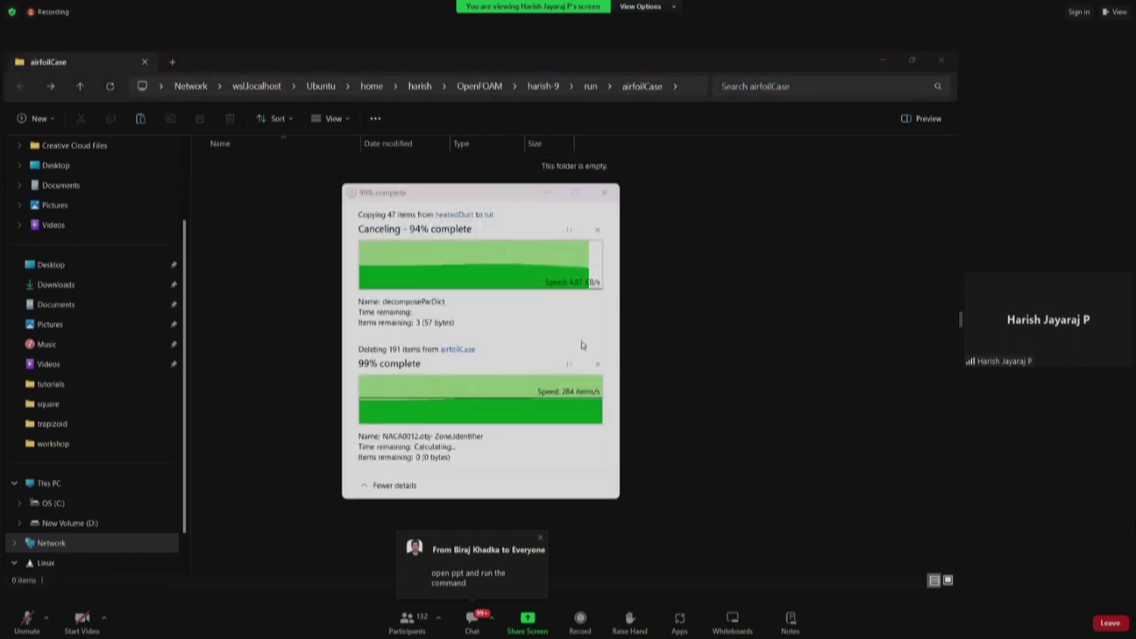
- Close the extra File Explorer window and bring up the workshop folder on the D: drive
{"action": "key", "text": "alt+Tab"}
{"action": "left_click", "coordinate": [392, 381]}
{"action": "left_click", "coordinate": [941, 60]}
{"action": "key", "text": "alt+Tab"}
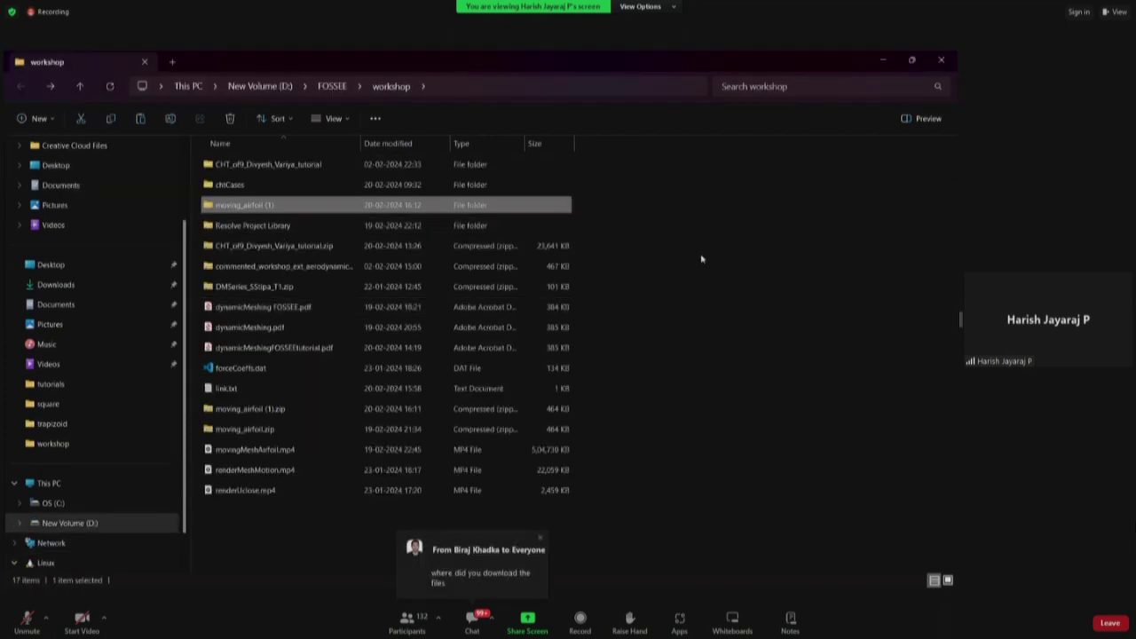
- Delete the moving_airfoil (1) folder from the workshop folder and extract moving_airfoil.zip into its own moving_airfoil folder
{"action": "key", "text": "Delete"}
{"action": "left_click", "coordinate": [266, 409]}
{"action": "right_click", "coordinate": [267, 408]}
{"action": "mouse_move", "coordinate": [301, 457]}
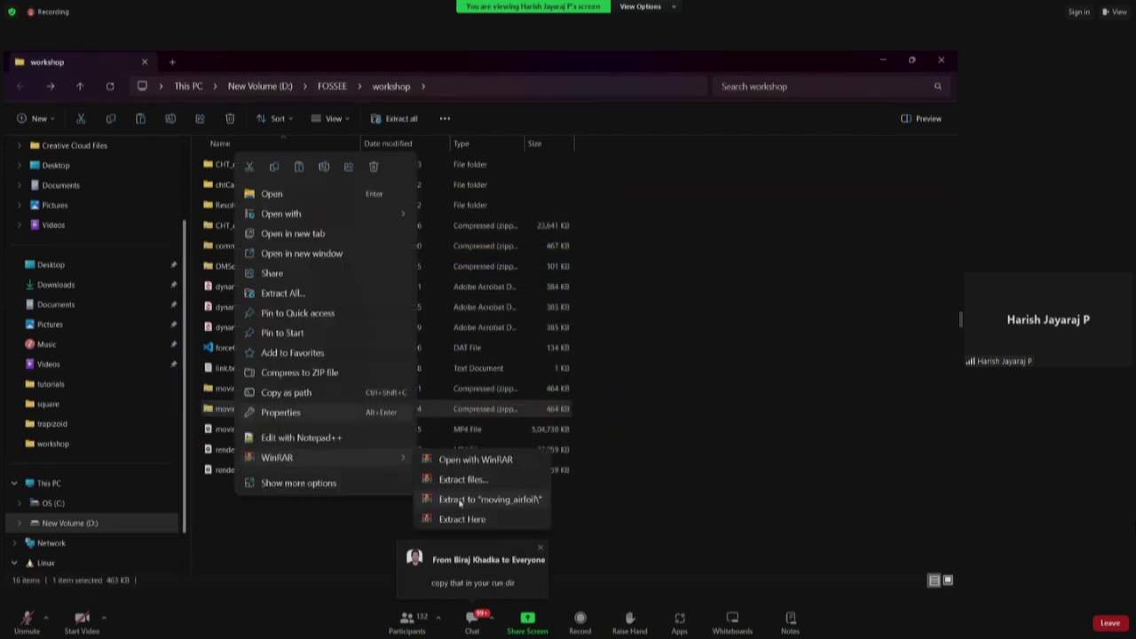
{"action": "left_click", "coordinate": [472, 500]}
- Copy the extracted moving_airfoil folder into the airfoilCase directory of the OpenFOAM run folder
{"action": "left_click", "coordinate": [254, 495]}
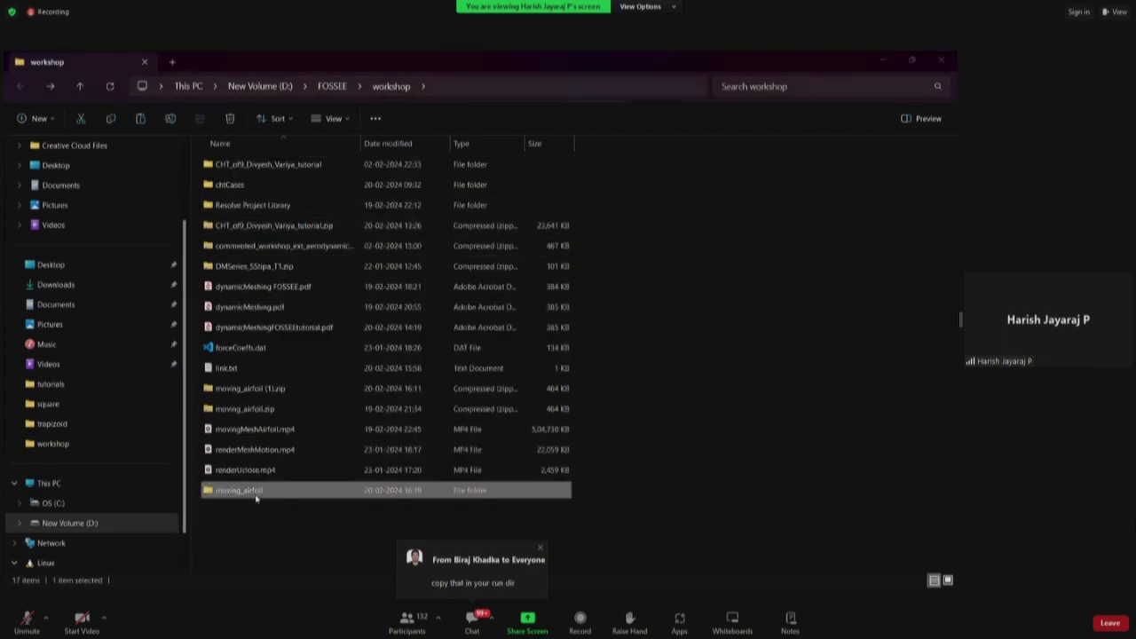
{"action": "key", "text": "ctrl+c"}
{"action": "key", "text": "alt+Tab"}
{"action": "key", "text": "ctrl+v"}
- Open kOmegaSST/Re1e6 inside the copied moving_airfoil folder and examine its case files and folders
{"action": "double_click", "coordinate": [251, 167]}
{"action": "double_click", "coordinate": [251, 167]}
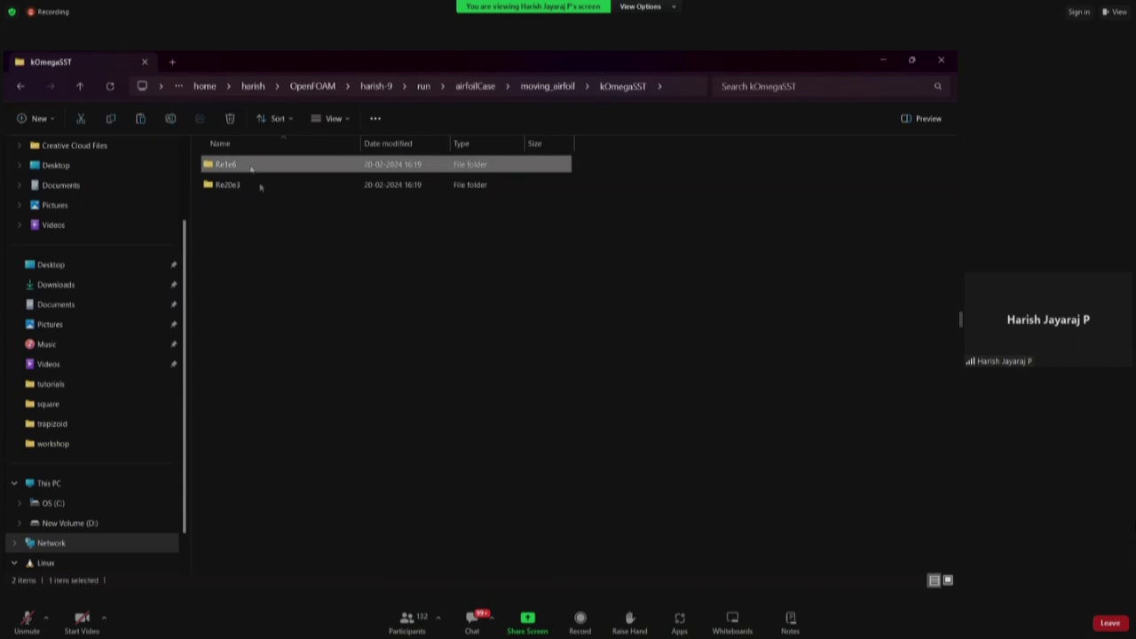
{"action": "double_click", "coordinate": [251, 167]}
{"action": "key", "text": "ctrl+a"}
{"action": "left_click", "coordinate": [252, 327]}
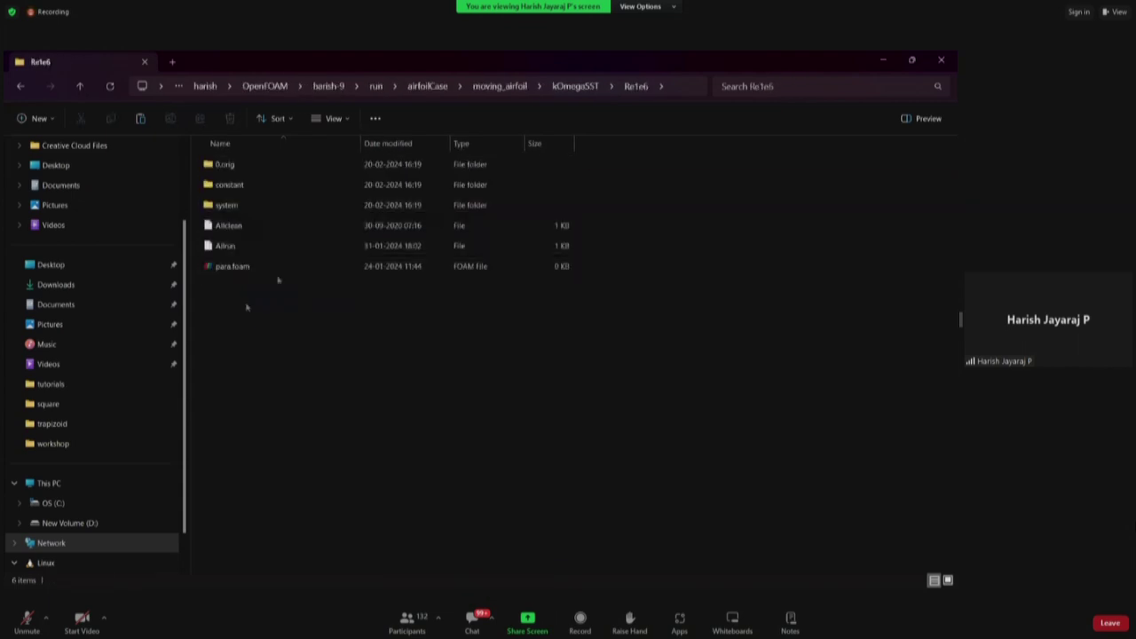
{"action": "left_click", "coordinate": [221, 205]}
{"action": "left_click", "coordinate": [234, 246]}
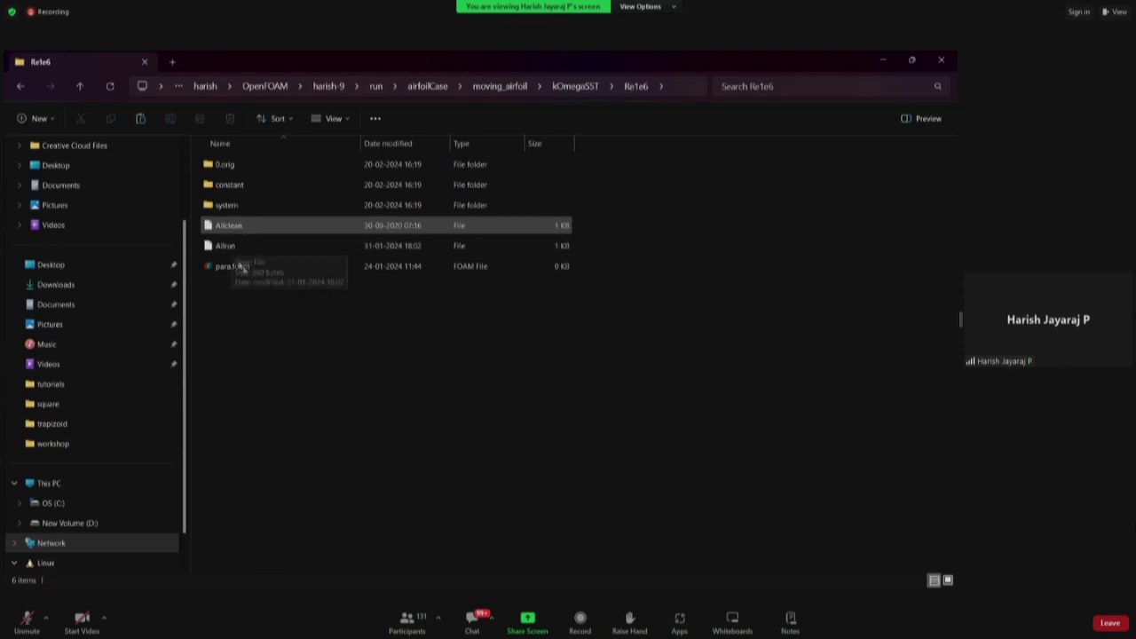
{"action": "left_click", "coordinate": [336, 313]}
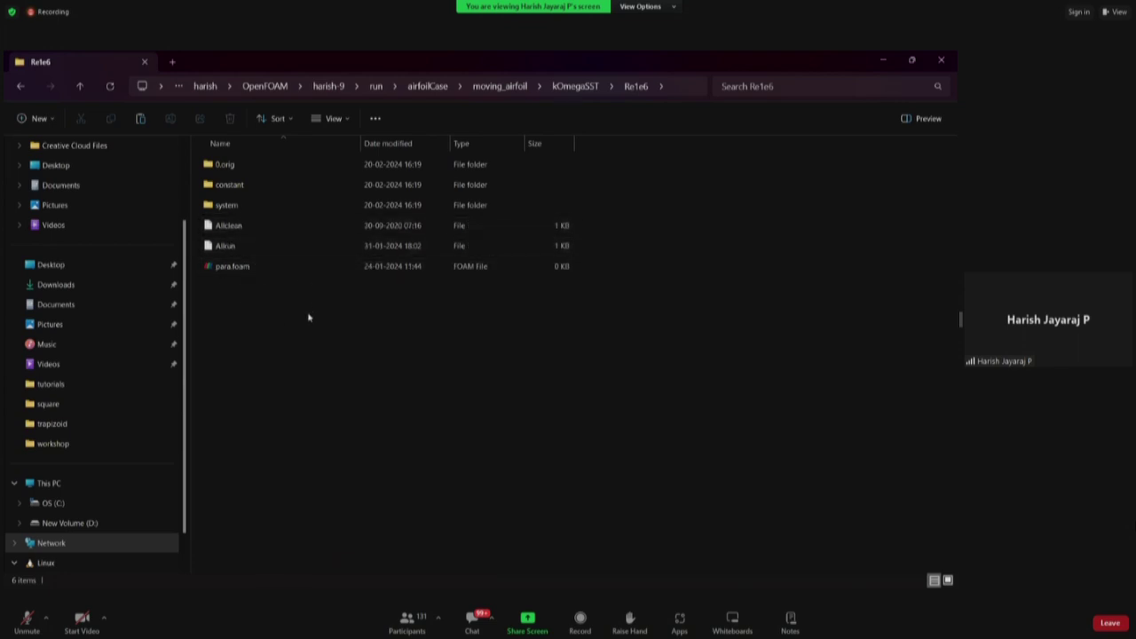
{"action": "left_click", "coordinate": [229, 268]}
- Copy the make-0-directory command from the tutorial PDF, try running cp -r 0.orig 0 in the WSL terminal, and list the directory
{"action": "key", "text": "alt+Tab"}
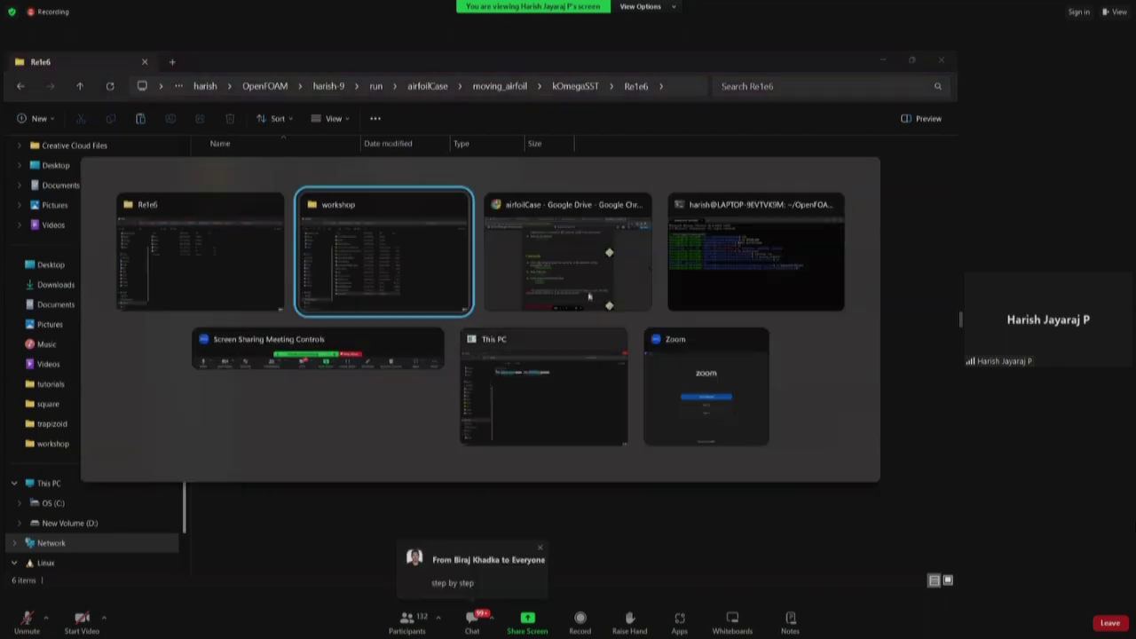
{"action": "left_click", "coordinate": [593, 273]}
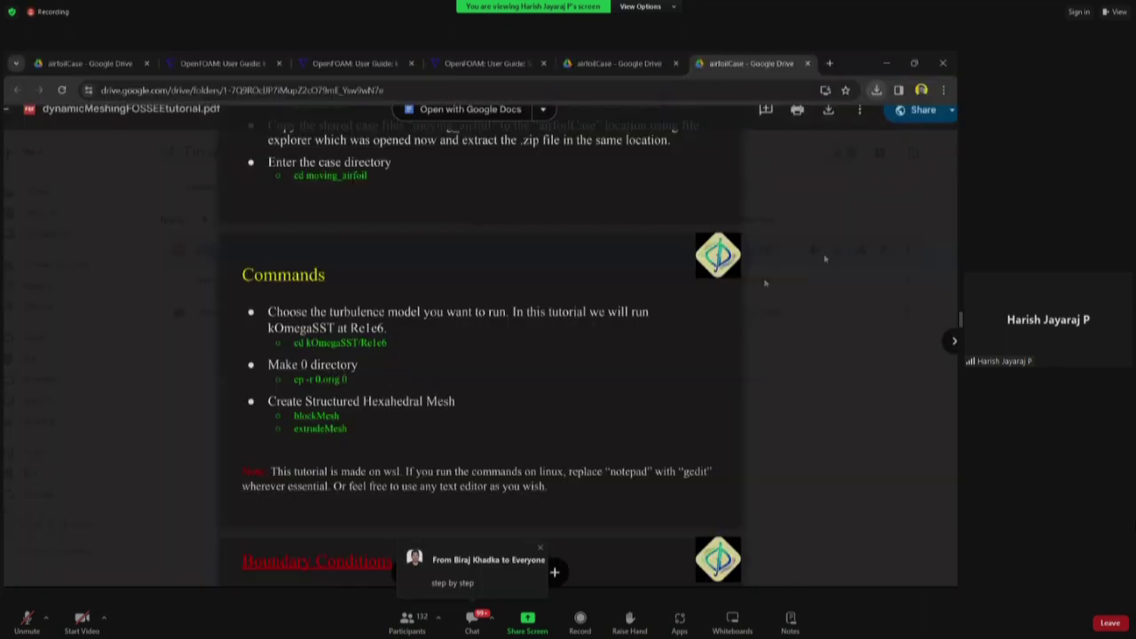
{"action": "key", "text": "alt+Tab"}
{"action": "left_click", "coordinate": [680, 292]}
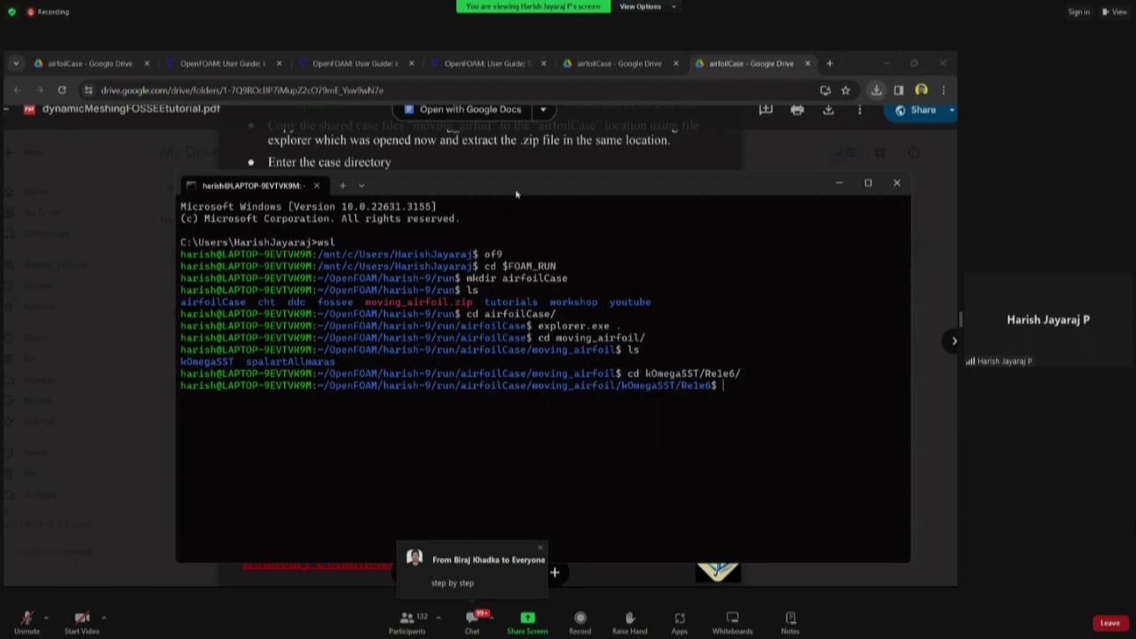
{"action": "key", "text": "alt+Tab"}
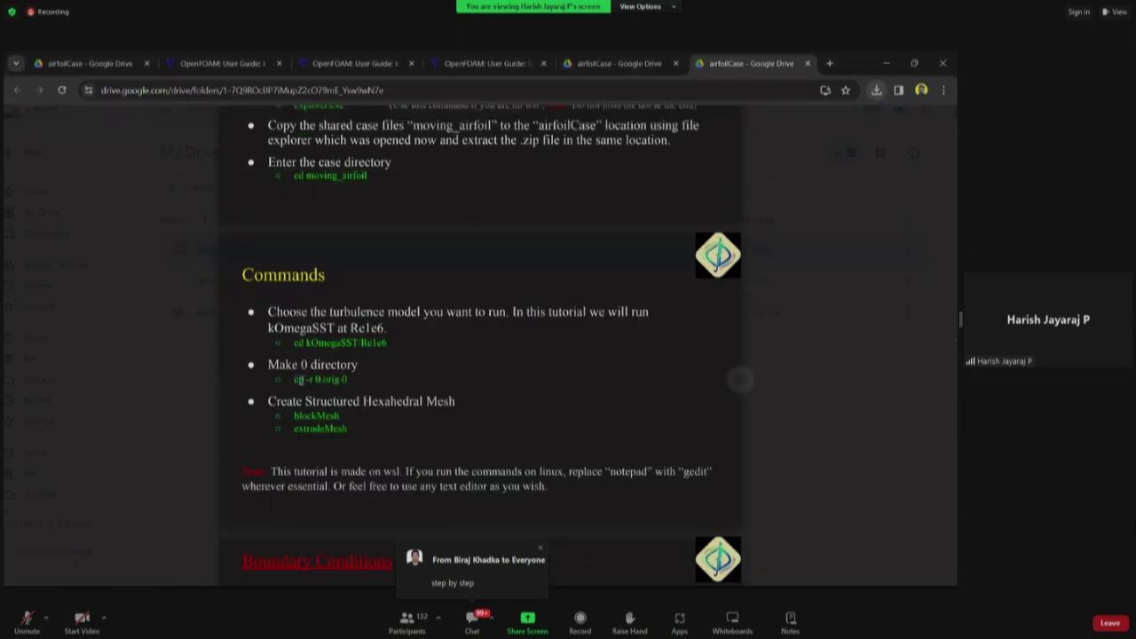
{"action": "triple_click", "coordinate": [333, 380]}
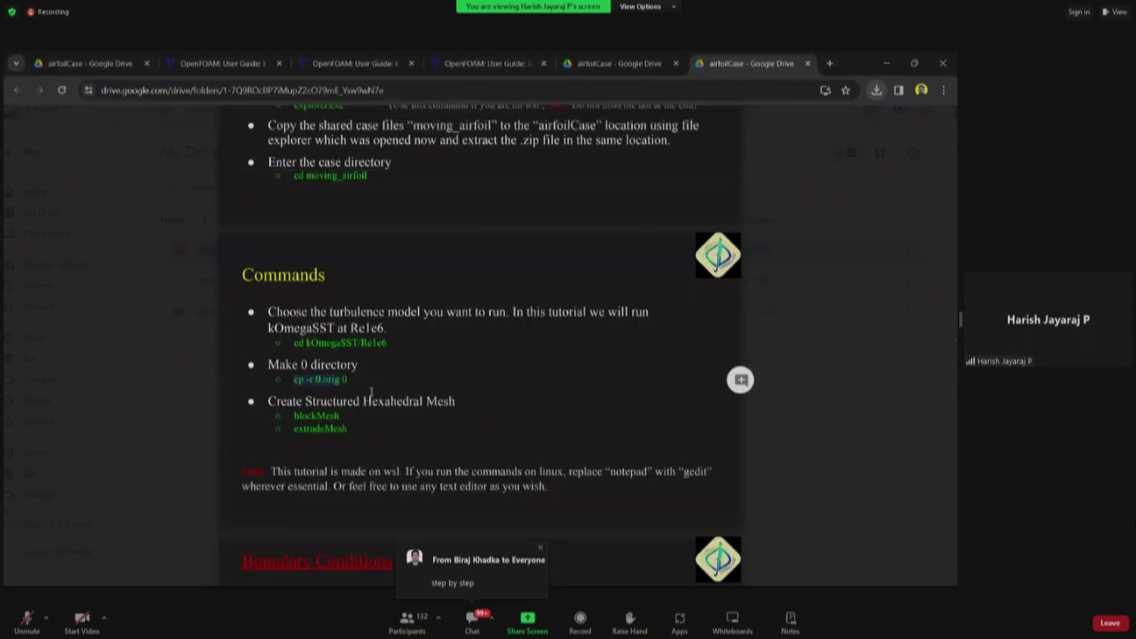
{"action": "key", "text": "alt+Tab"}
{"action": "key", "text": "ctrl+v"}
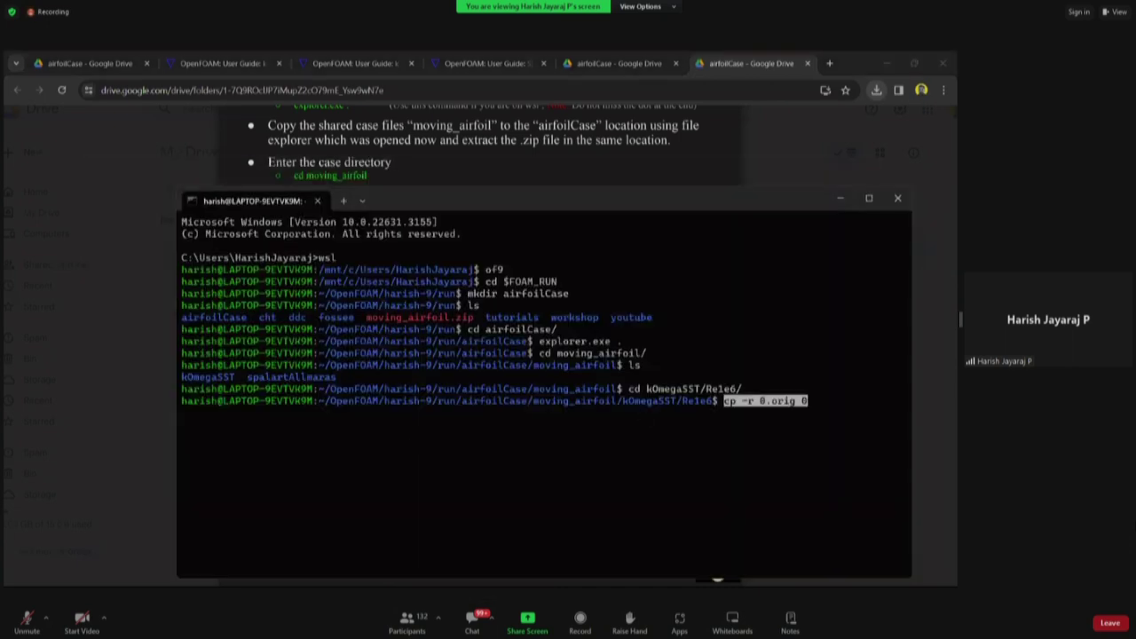
{"action": "key", "text": "Return"}
{"action": "type", "text": "ls"}
{"action": "key", "text": "Return"}
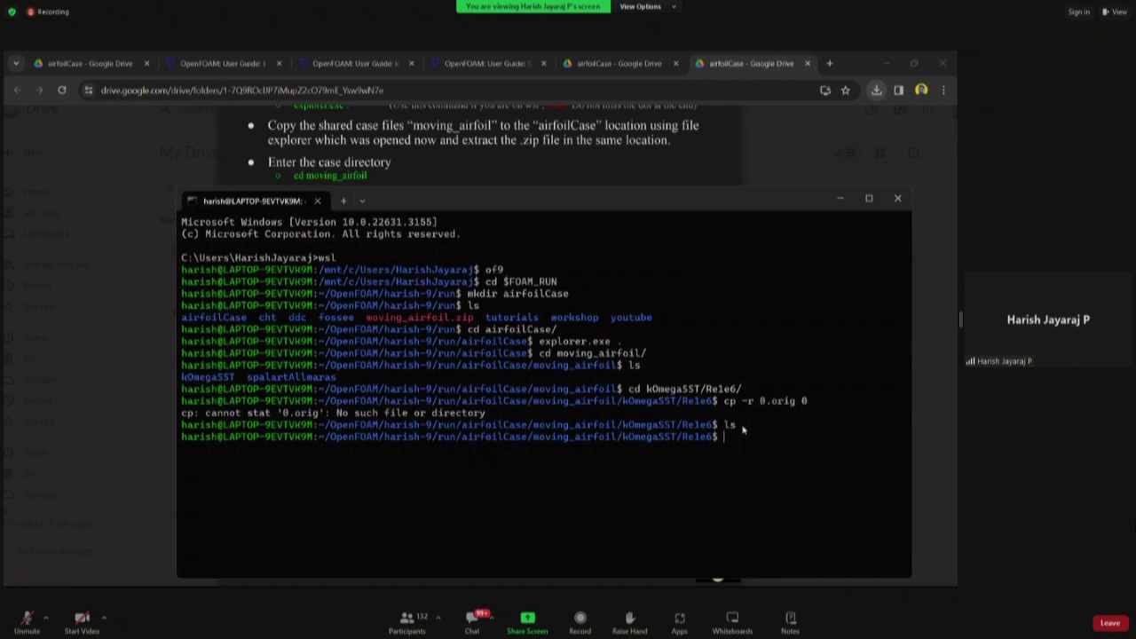
- Return to the OpenFOAM run directory in the terminal, re-enter airfoilCase/moving_airfoil/kOmegaSST/Re1e6/, and list its contents
{"action": "type", "text": "cd"}
{"action": "key", "text": "Return"}
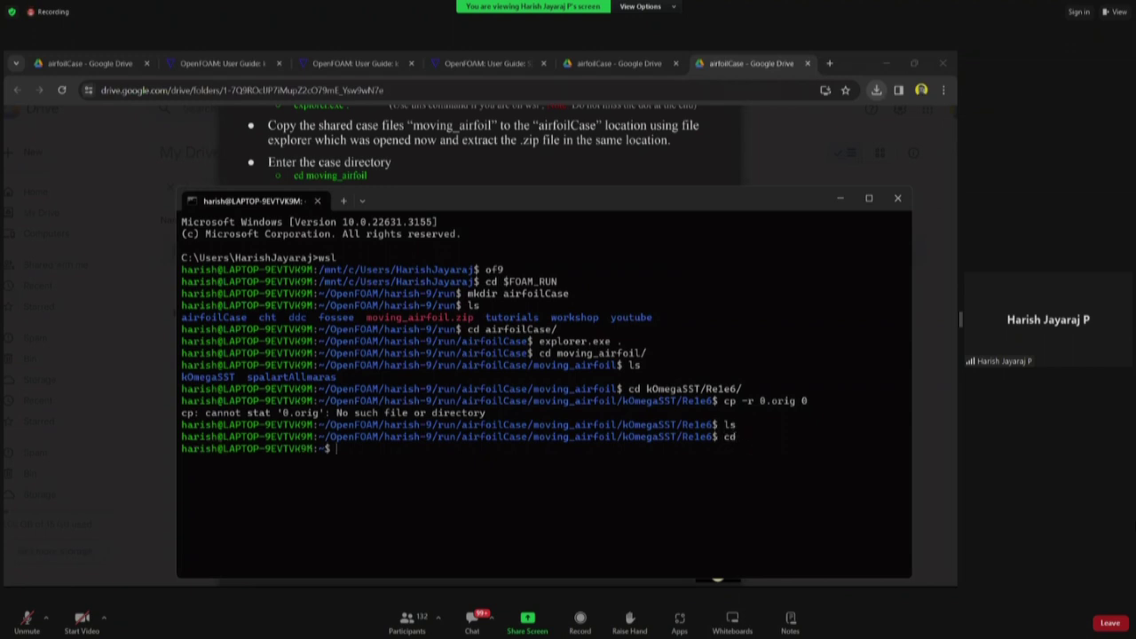
{"action": "type", "text": "cd"}
{"action": "key", "text": "BackSpace"}
{"action": "key", "text": "BackSpace"}
{"action": "key", "text": "BackSpace"}
{"action": "type", "text": "run"}
{"action": "key", "text": "Return"}
{"action": "type", "text": "cd airfoilCase/"}
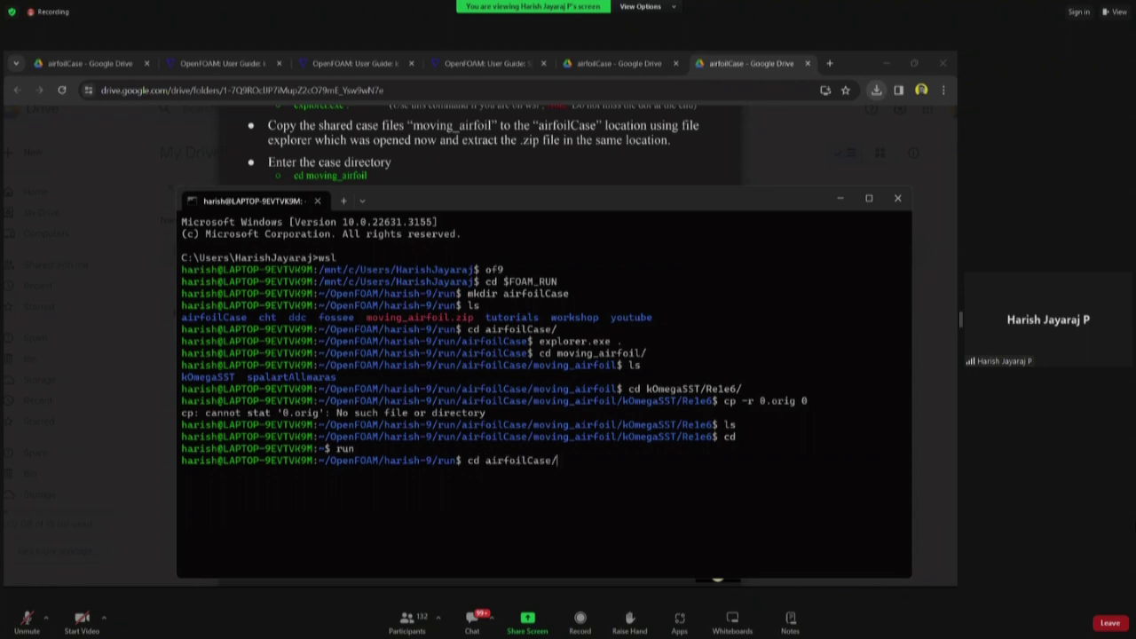
{"action": "type", "text": "moving_airfoil/k"}
{"action": "key", "text": "Tab"}
{"action": "type", "text": "Re"}
{"action": "key", "text": "Tab"}
{"action": "key", "text": "Return"}
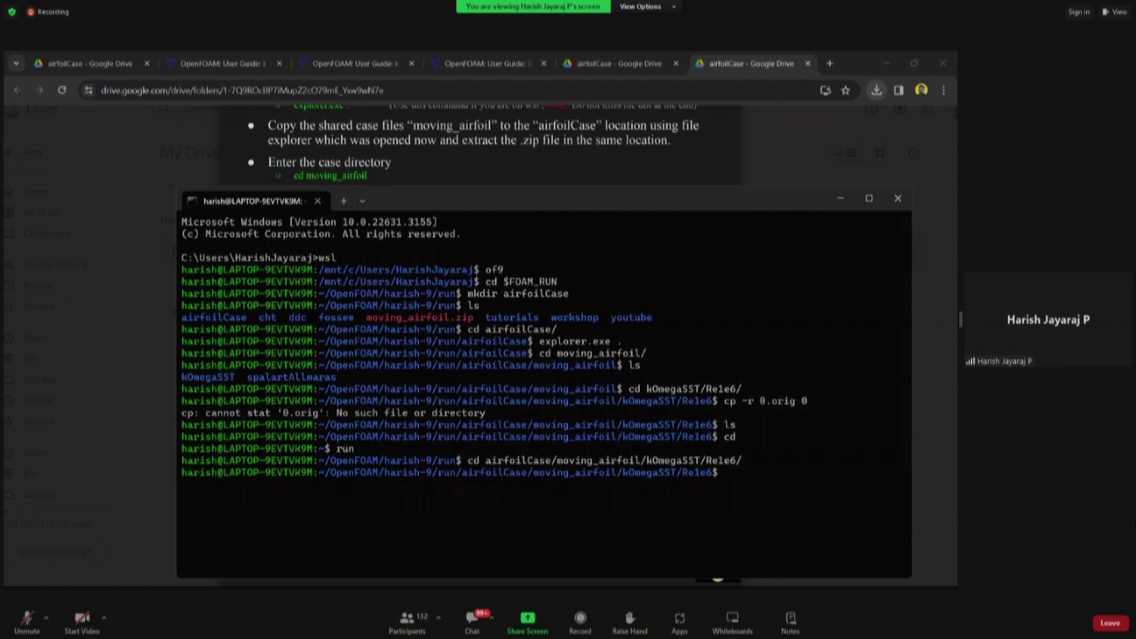
{"action": "type", "text": "ls"}
{"action": "key", "text": "Return"}
{"action": "left_click_drag", "start_coordinate": [688, 200], "coordinate": [686, 167]}
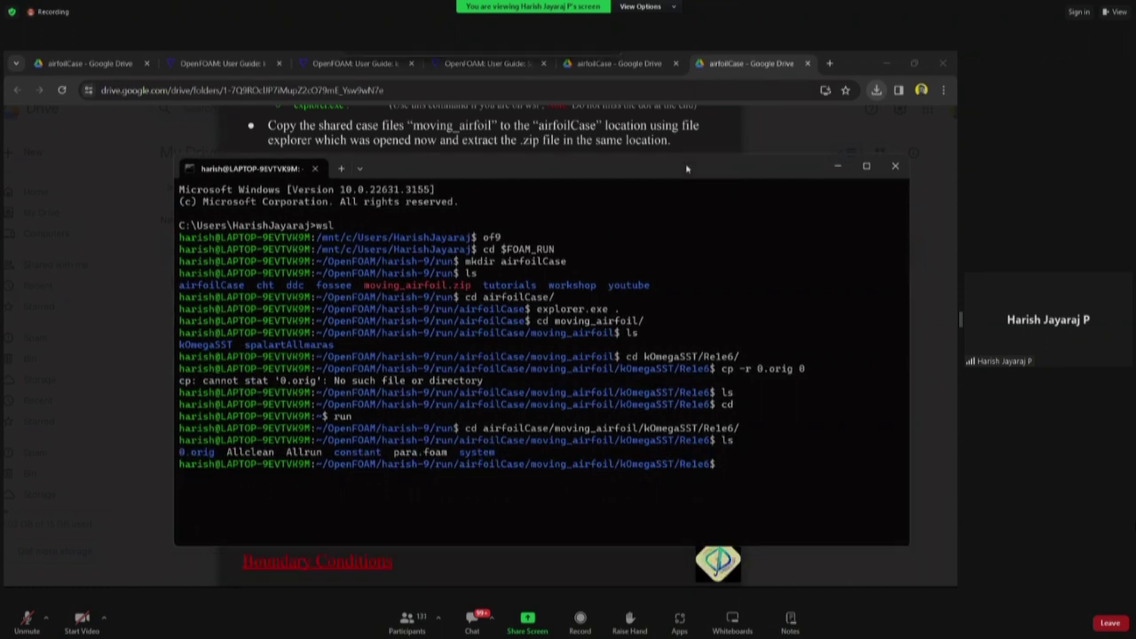
- Create the 0 directory by running cp -r 0.orig 0 in the Re1e6 case, and list the directory to check it
{"action": "key", "text": "Up"}
{"action": "key", "text": "Up"}
{"action": "key", "text": "Up"}
{"action": "key", "text": "Up"}
{"action": "key", "text": "Up"}
{"action": "key", "text": "Up"}
{"action": "key", "text": "Return"}
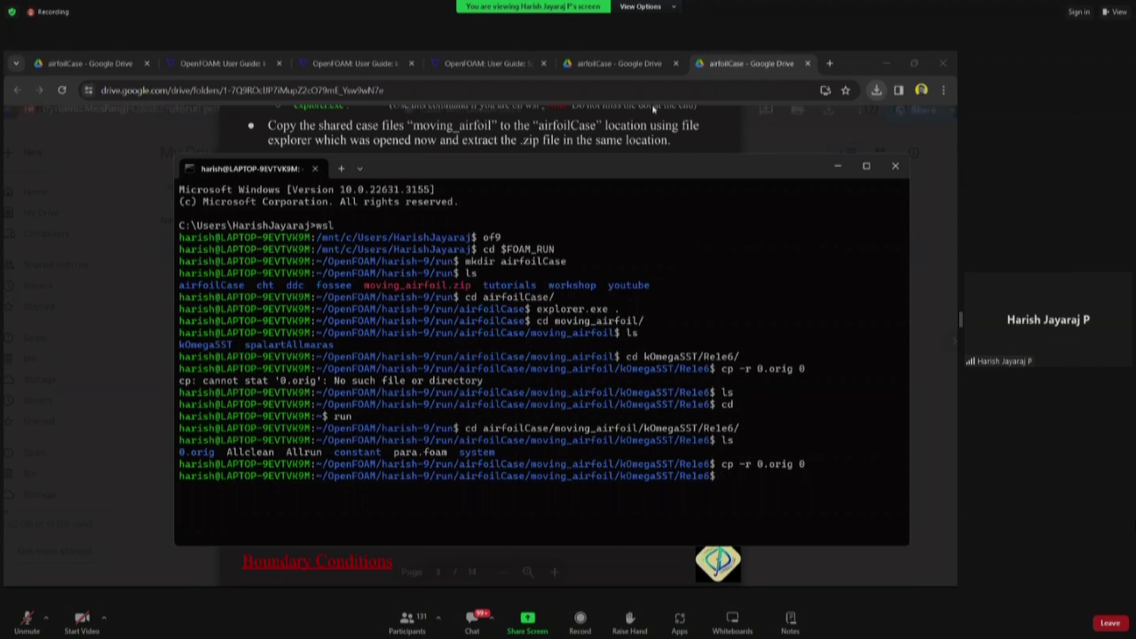
{"action": "type", "text": "ls"}
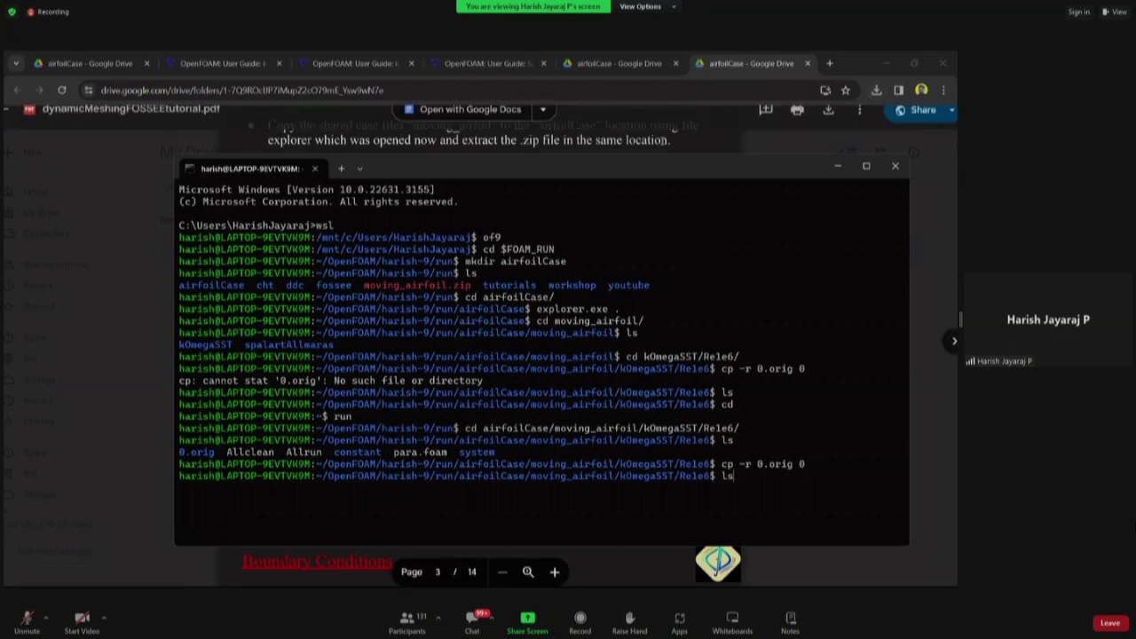
{"action": "key", "text": "Return"}
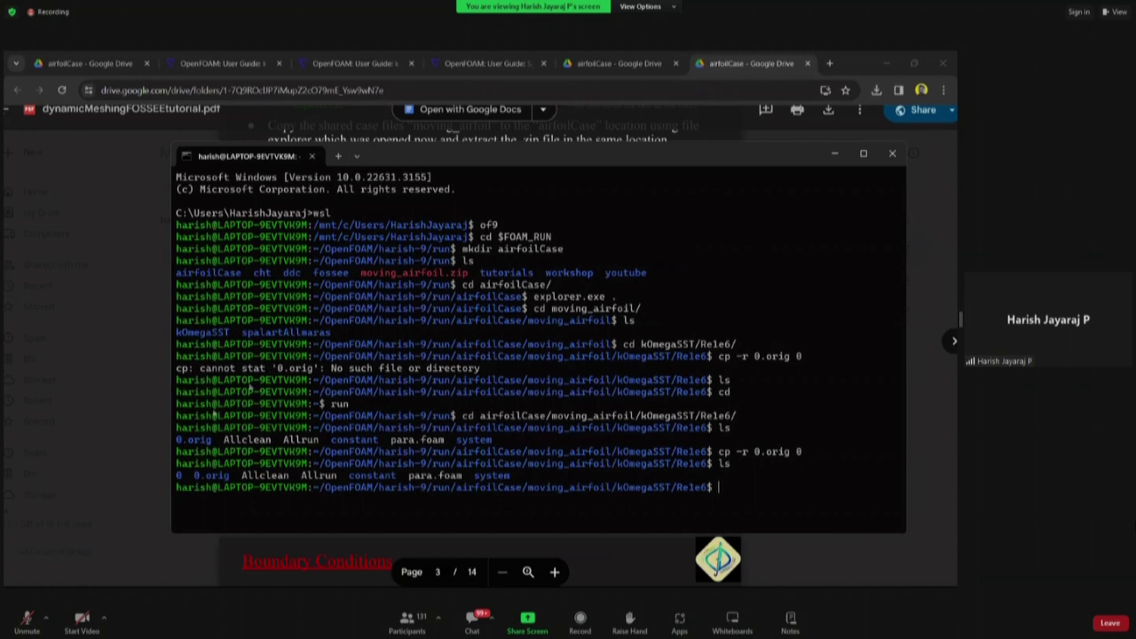
{"action": "left_click_drag", "start_coordinate": [550, 167], "coordinate": [539, 96]}
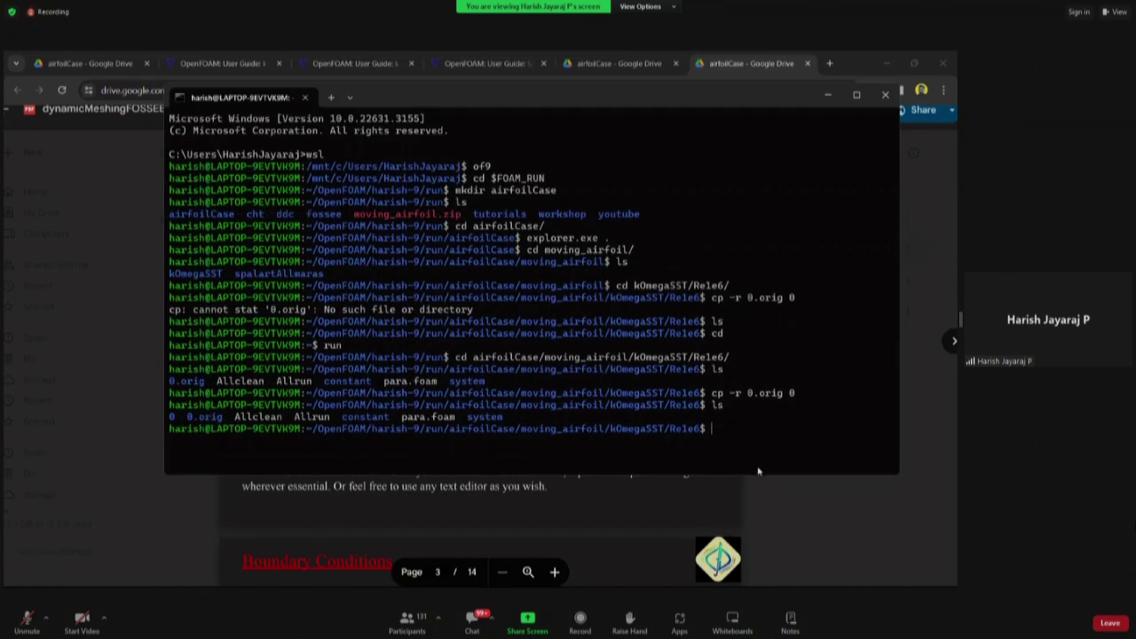
- Review the tutorial PDF's structured hexahedral mesh commands and bring up the Re1e6 folder in File Explorer
{"action": "key", "text": "alt+Tab"}
{"action": "scroll", "coordinate": [346, 392], "scroll_direction": "down", "scroll_amount": 2}
{"action": "scroll", "coordinate": [346, 393], "scroll_direction": "down", "scroll_amount": 1}
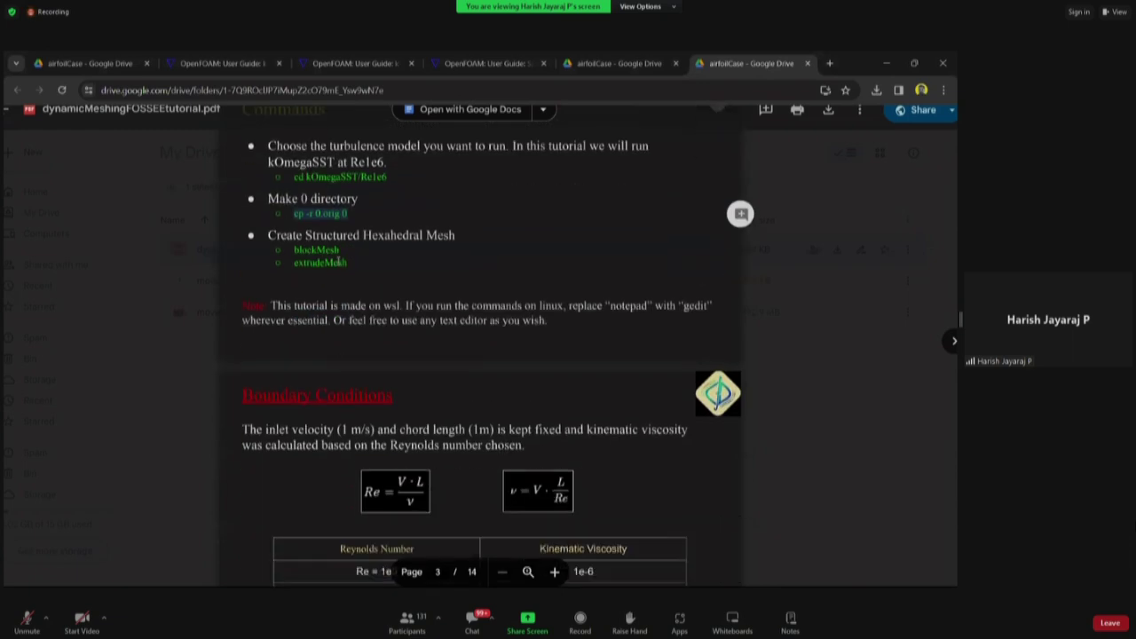
{"action": "key", "text": "alt+Tab"}
{"action": "key", "text": "Tab"}
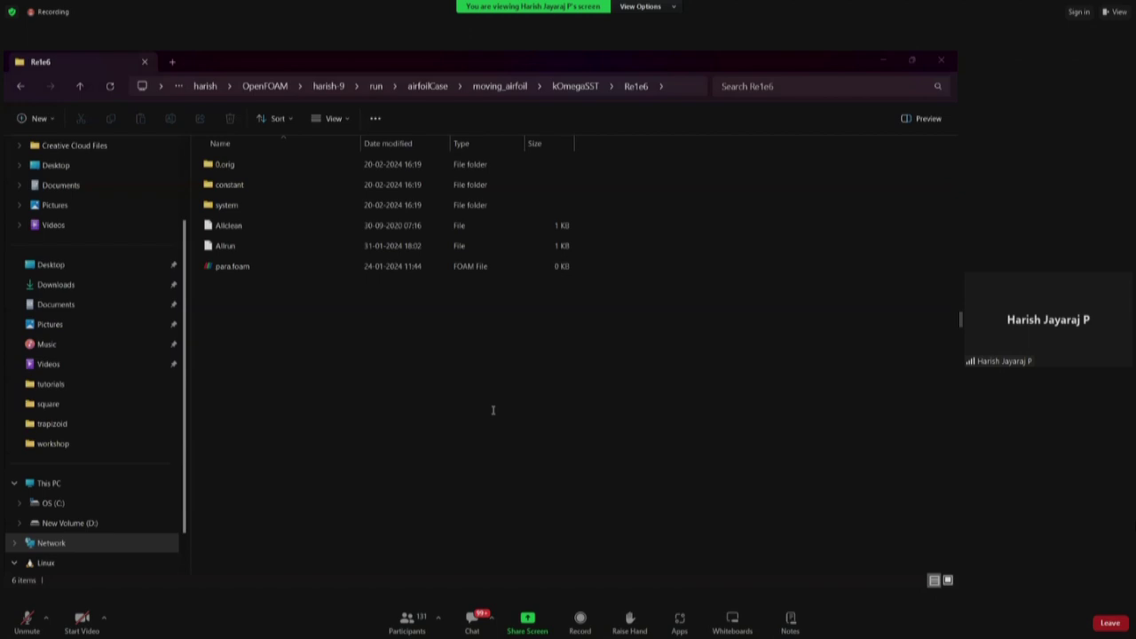
{"action": "key", "text": "alt+Tab"}
{"action": "key", "text": "alt+Tab"}
{"action": "key", "text": "Tab"}
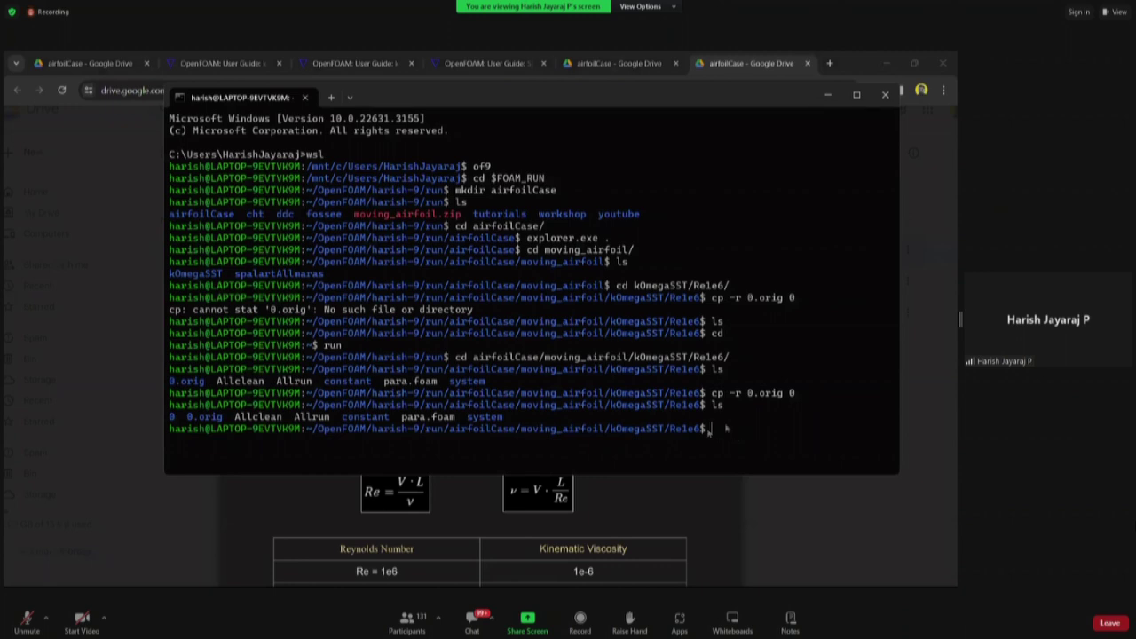
{"action": "key", "text": "alt+Tab"}
{"action": "key", "text": "alt+Tab"}
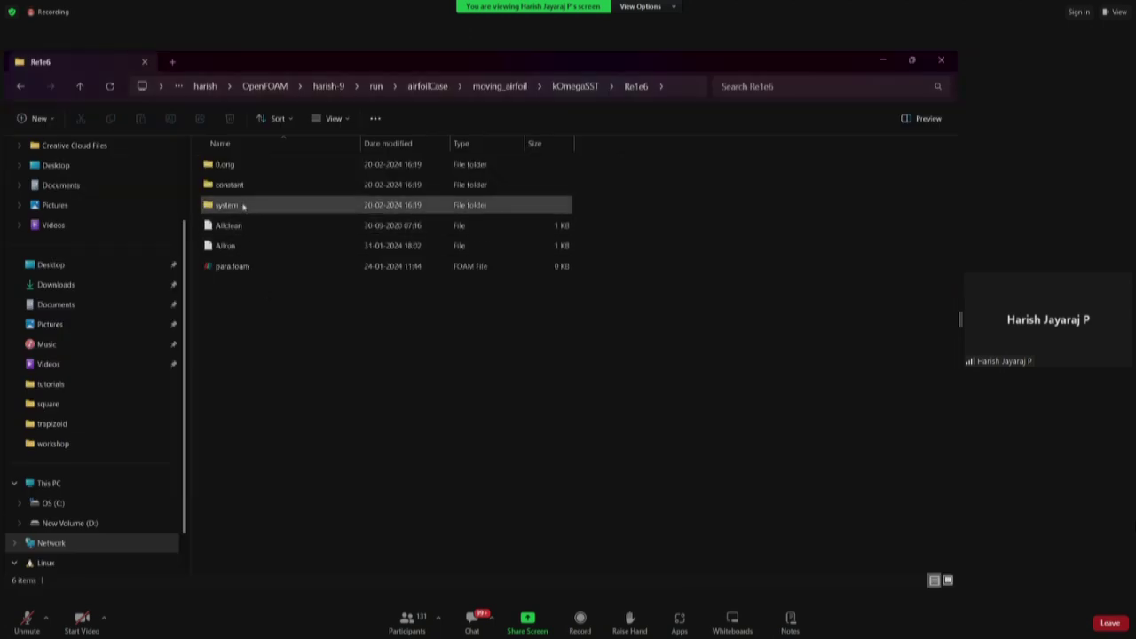
- Open blockMeshDict from the Re1e6 case's system folder in Visual Studio Code, using that app just once
{"action": "double_click", "coordinate": [232, 207]}
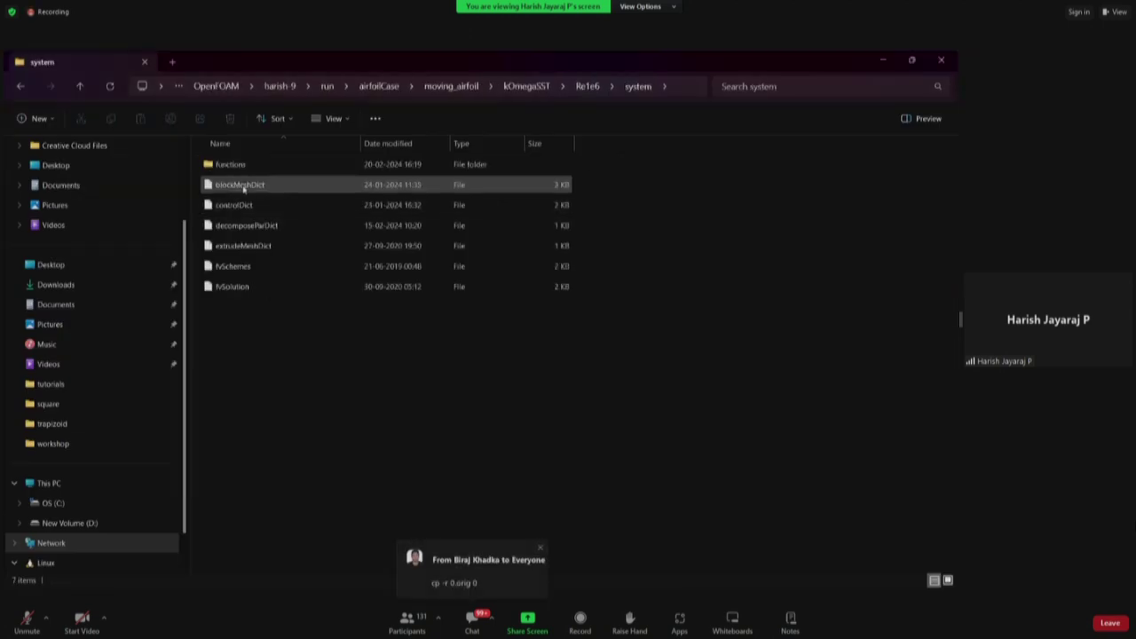
{"action": "double_click", "coordinate": [244, 186]}
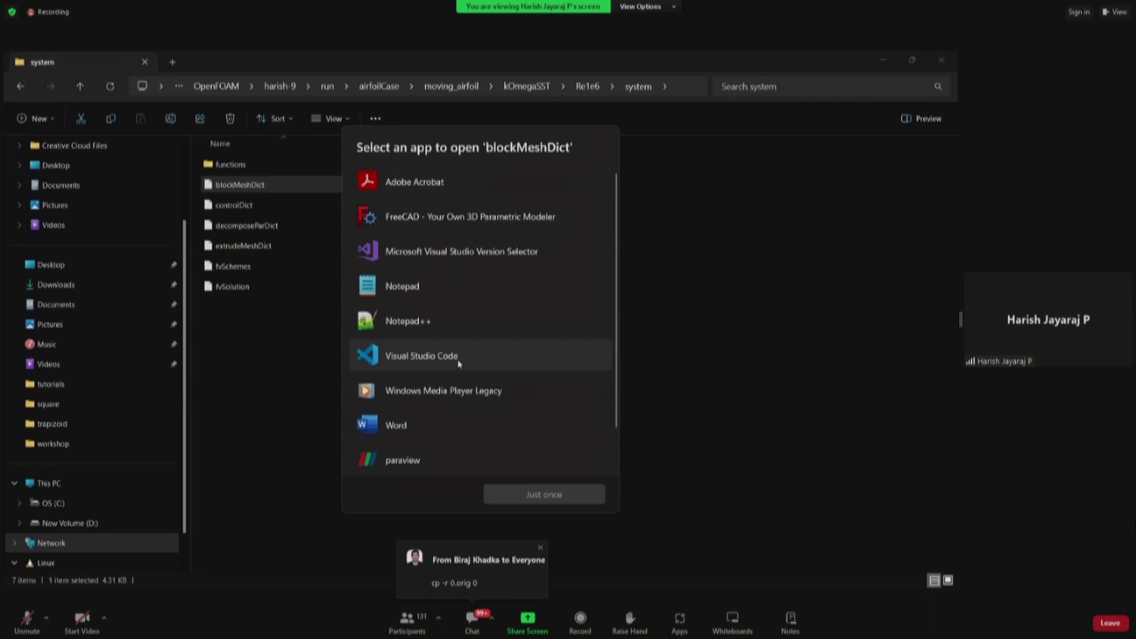
{"action": "left_click", "coordinate": [455, 358]}
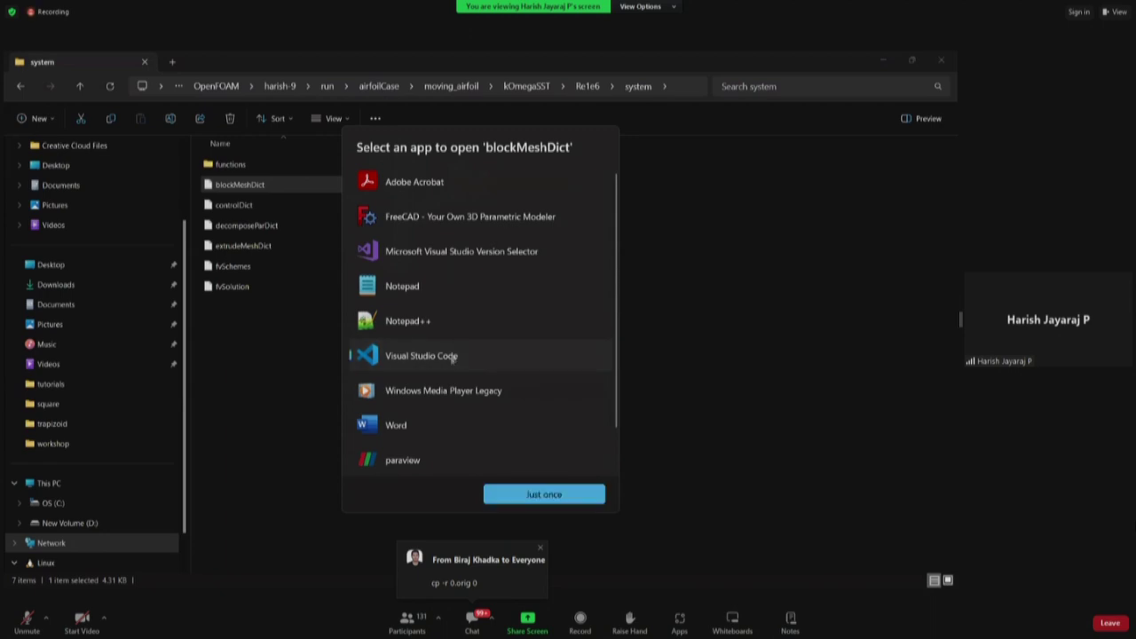
{"action": "left_click", "coordinate": [552, 499]}
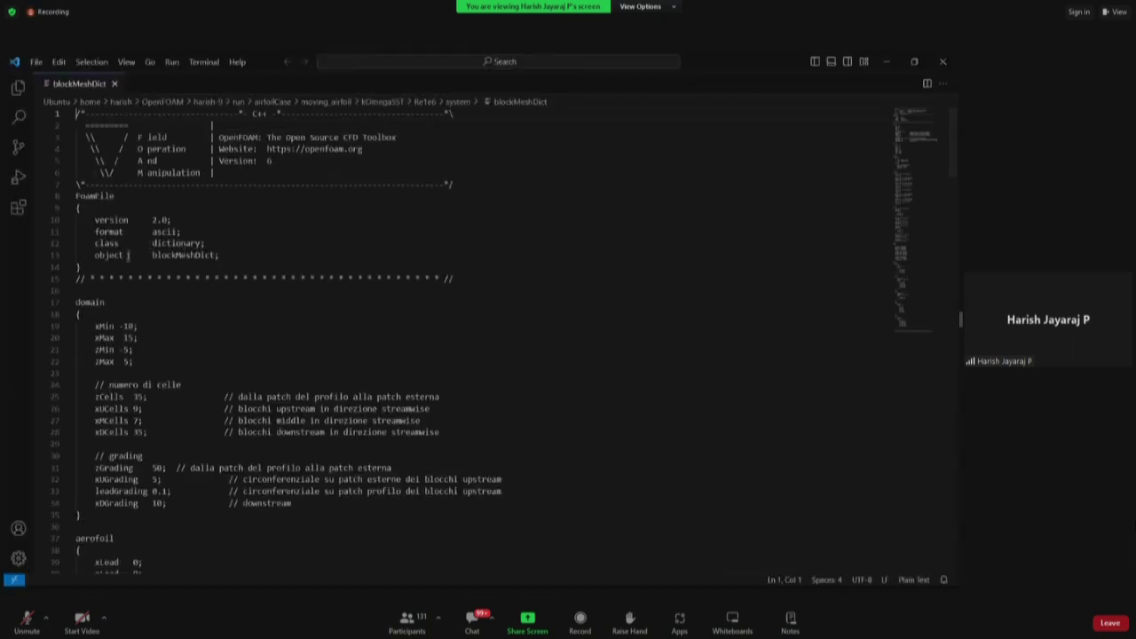
- Examine blockMeshDict's geometry section, including the aerofoil's NACA0012.obj file entry, and dismiss the update and extension notifications
{"action": "scroll", "coordinate": [245, 365], "scroll_direction": "down", "scroll_amount": 2}
{"action": "scroll", "coordinate": [315, 380], "scroll_direction": "down", "scroll_amount": 8}
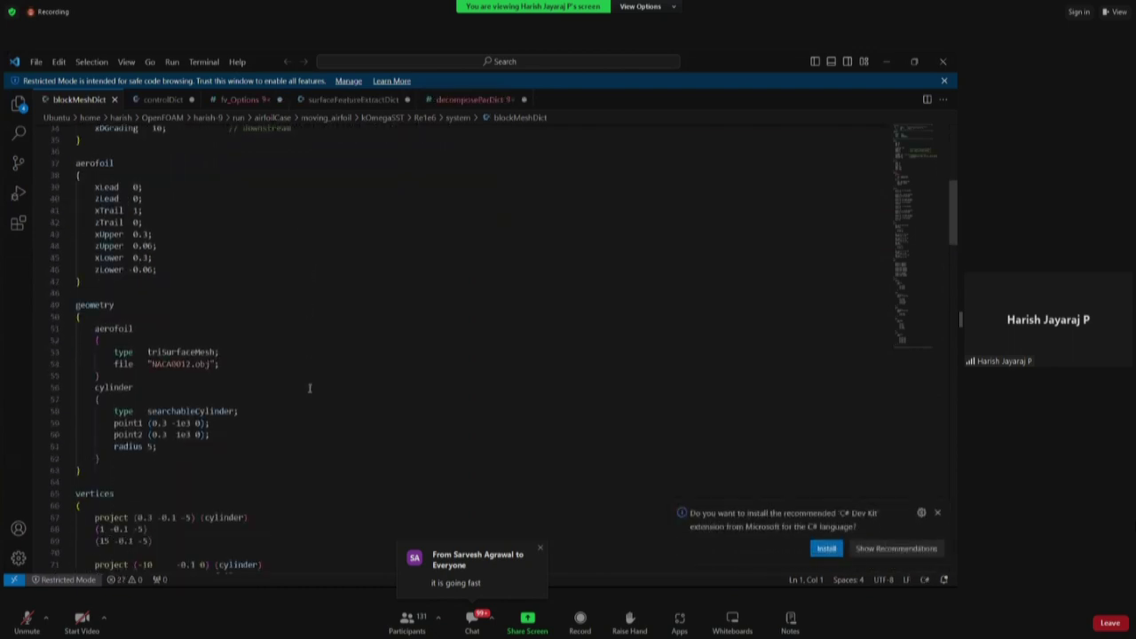
{"action": "scroll", "coordinate": [310, 388], "scroll_direction": "down", "scroll_amount": 3}
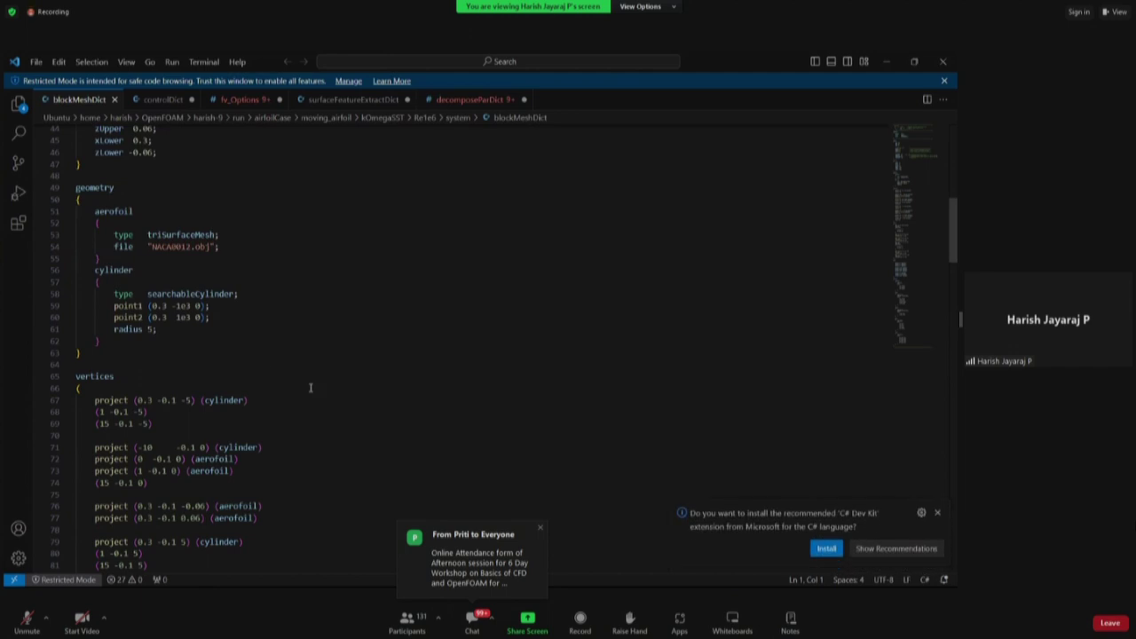
{"action": "scroll", "coordinate": [207, 269], "scroll_direction": "up", "scroll_amount": 1}
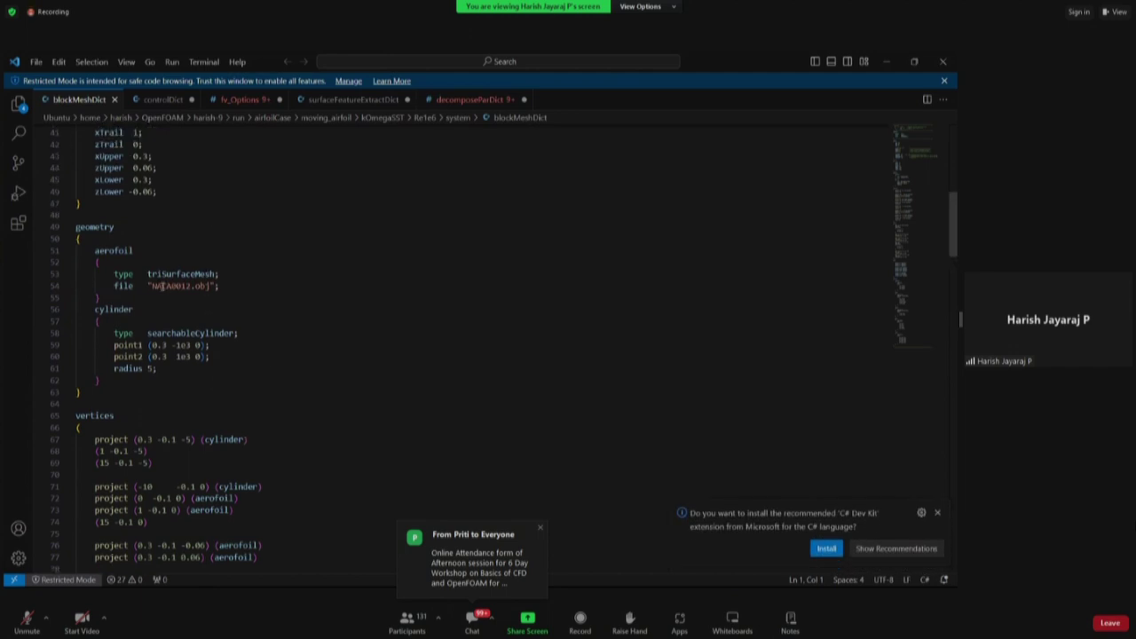
{"action": "left_click_drag", "start_coordinate": [152, 286], "coordinate": [214, 285]}
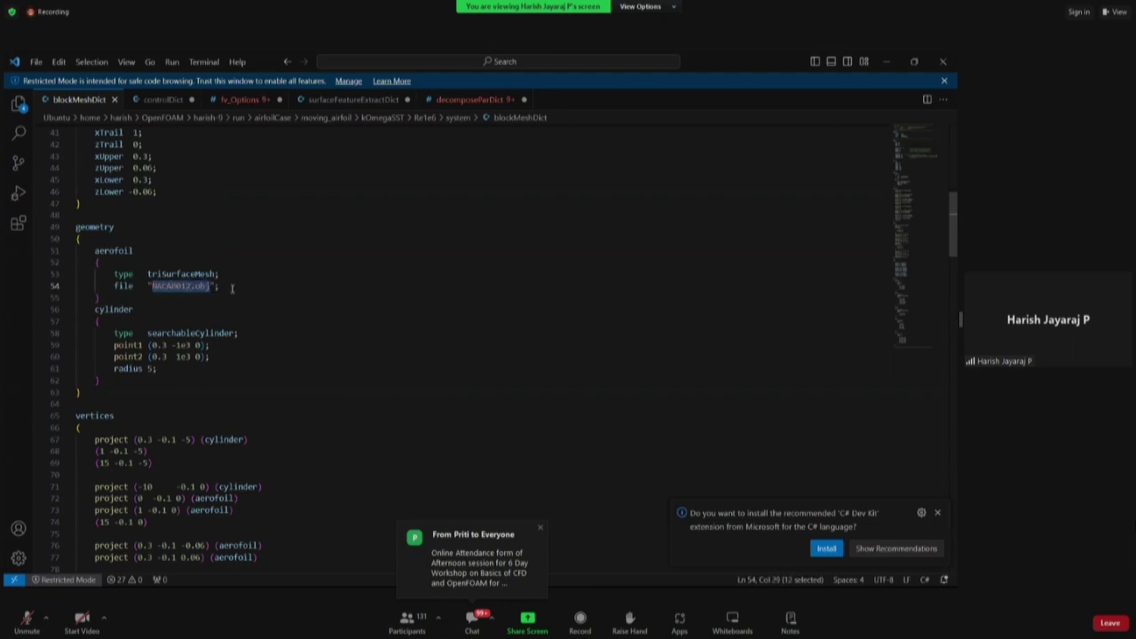
{"action": "left_click", "coordinate": [232, 287]}
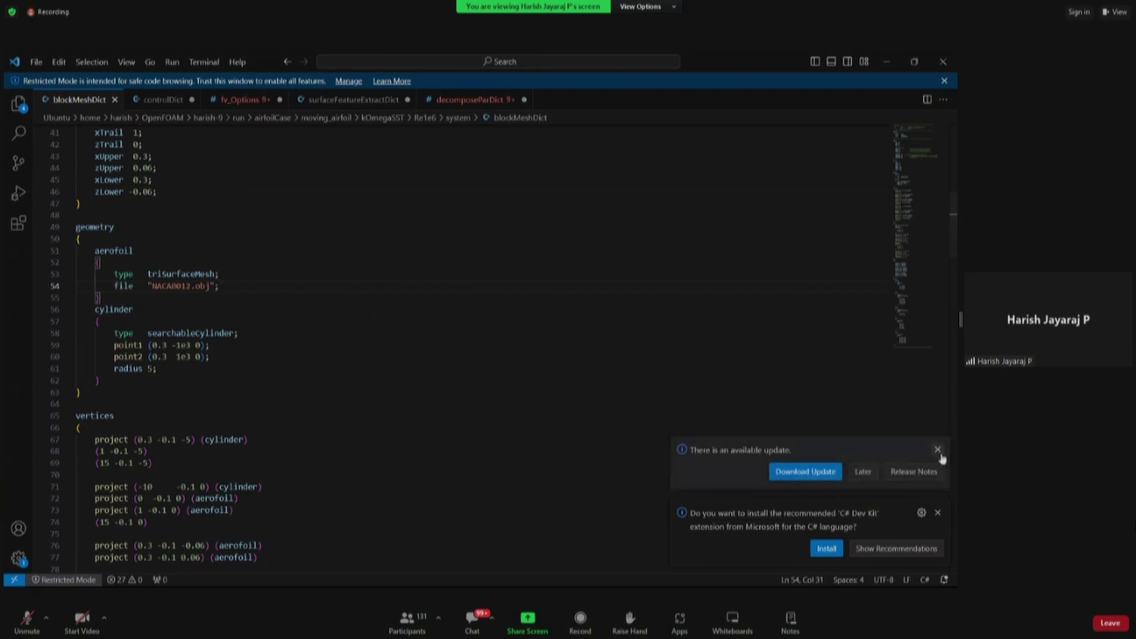
{"action": "left_click", "coordinate": [937, 449]}
{"action": "left_click", "coordinate": [938, 512]}
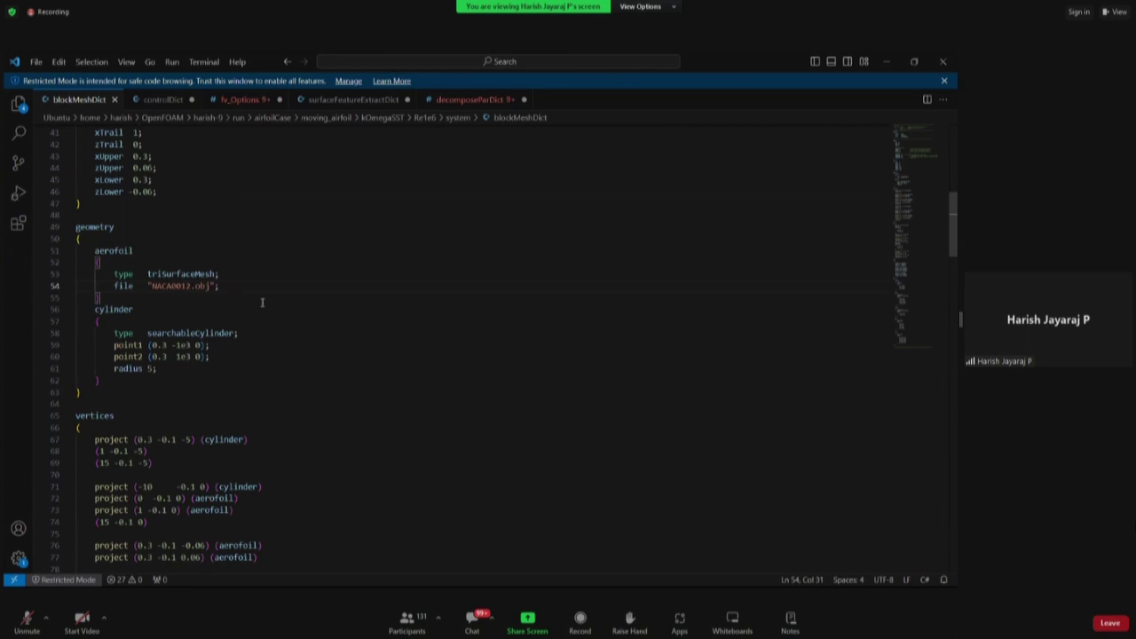
- In File Explorer, locate the NACA0012.obj file in the Re1e6 case's constant/geometry folder
{"action": "key", "text": "alt+Tab"}
{"action": "key", "text": "alt+Up"}
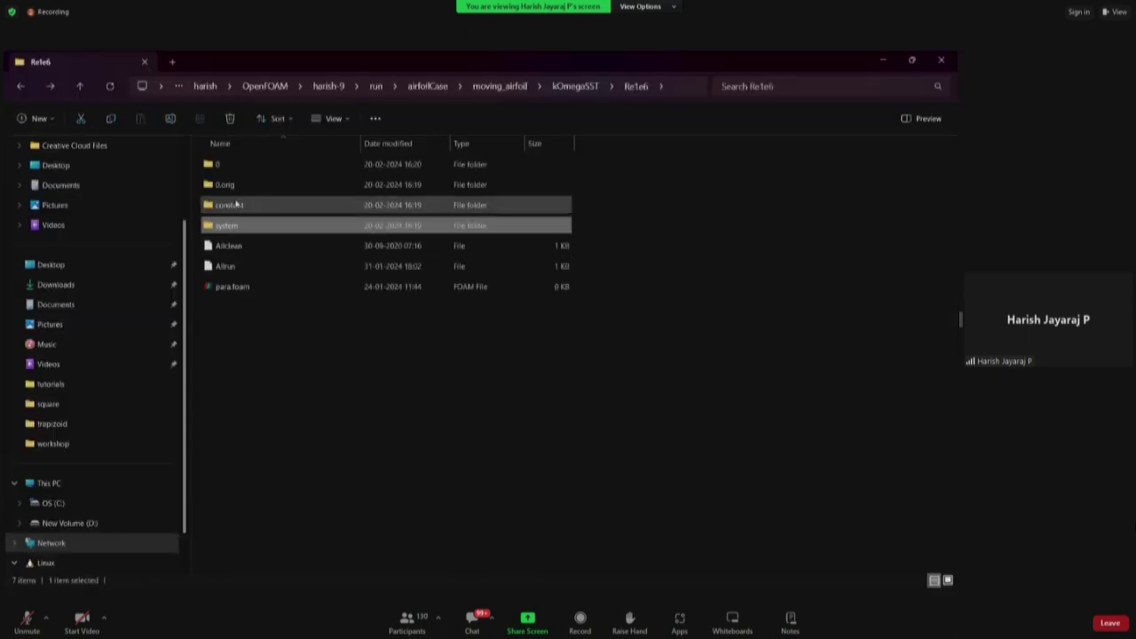
{"action": "double_click", "coordinate": [236, 204]}
{"action": "double_click", "coordinate": [238, 165]}
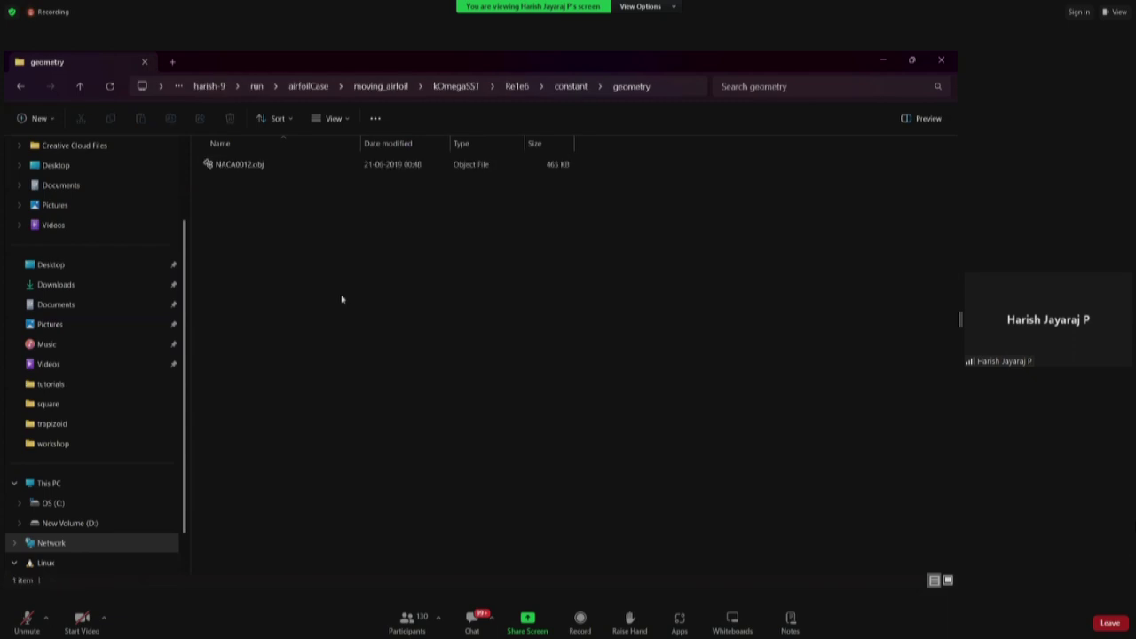
{"action": "left_click", "coordinate": [292, 168]}
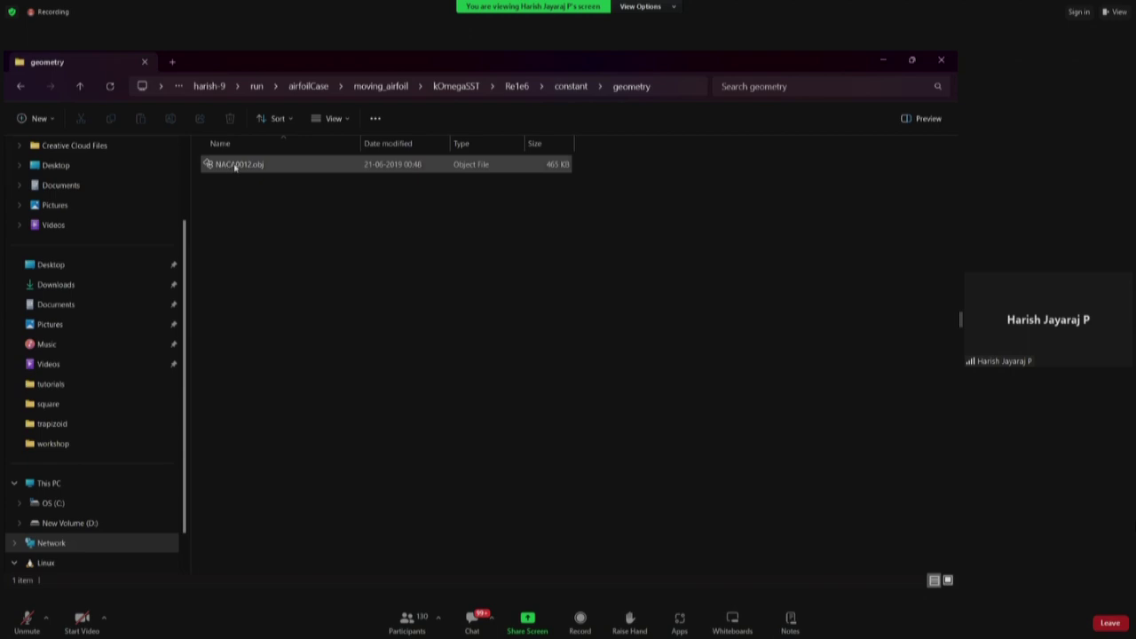
- Bring up the Re1e6 case's system folder, and review the vertices and blocks sections of blockMeshDict in Visual Studio Code
{"action": "key", "text": "alt+Up"}
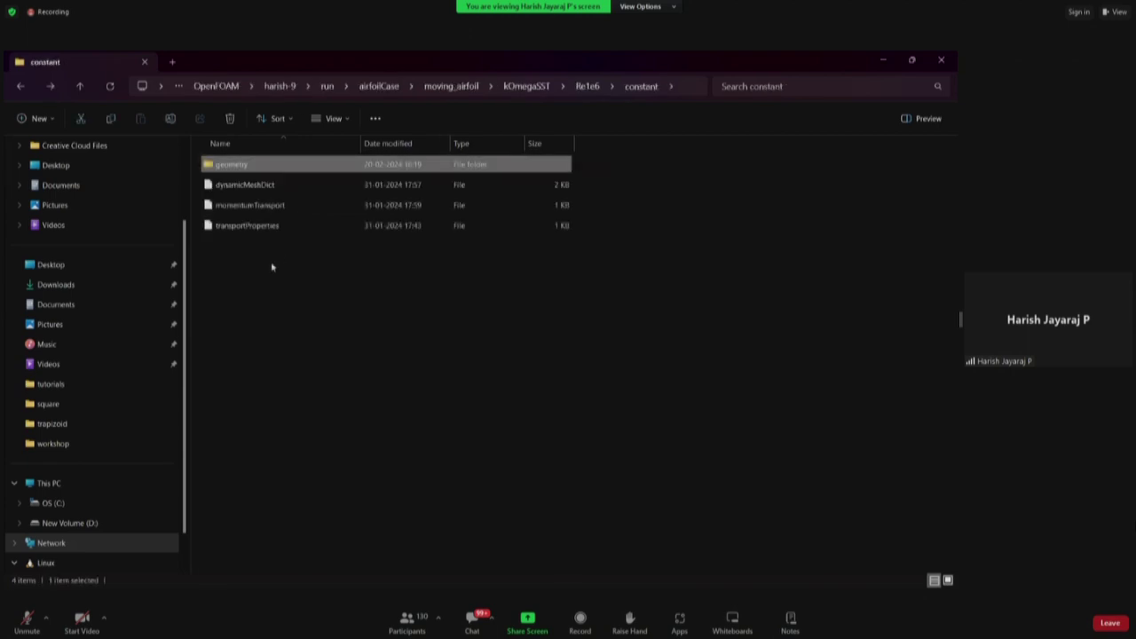
{"action": "key", "text": "alt+Up"}
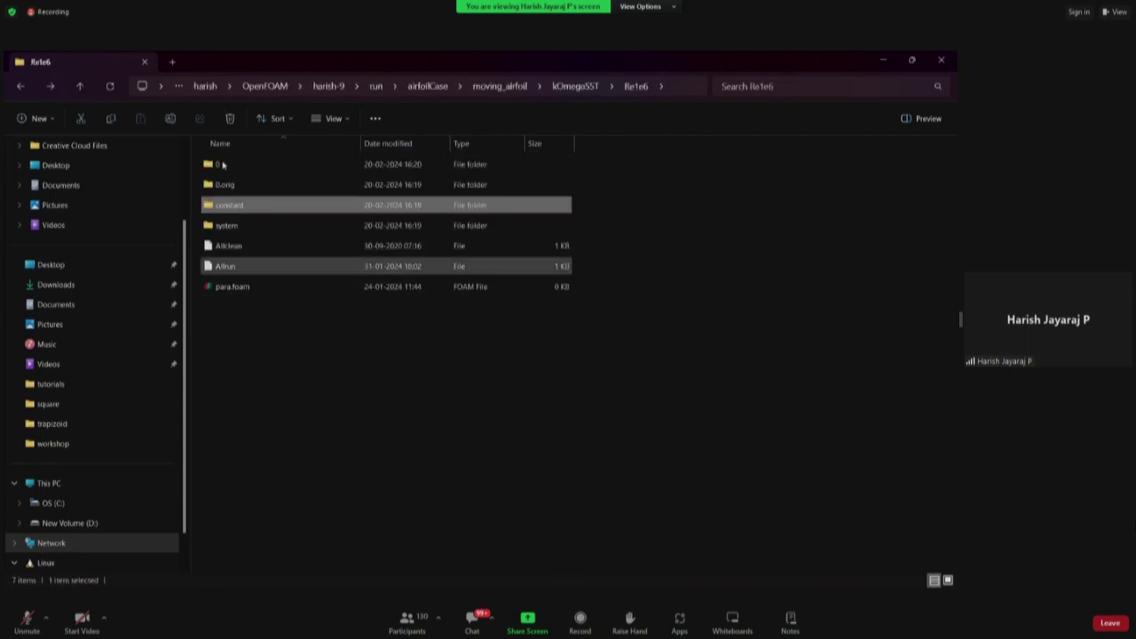
{"action": "left_click", "coordinate": [229, 225]}
{"action": "double_click", "coordinate": [233, 225]}
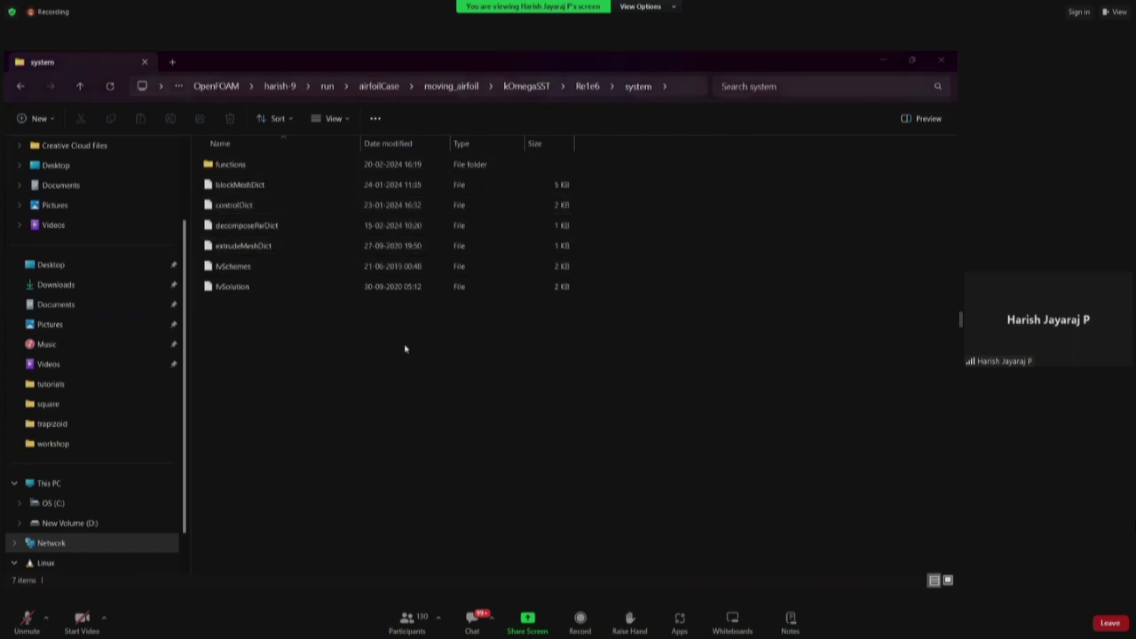
{"action": "key", "text": "alt+Tab"}
{"action": "scroll", "coordinate": [246, 355], "scroll_direction": "down", "scroll_amount": 12}
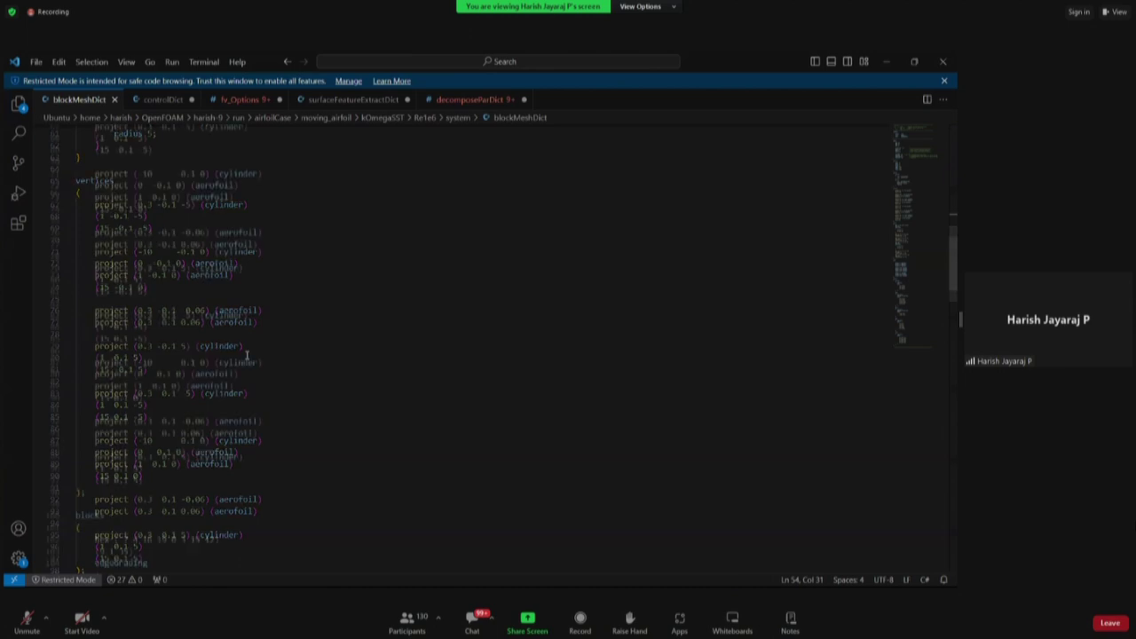
{"action": "scroll", "coordinate": [247, 355], "scroll_direction": "down", "scroll_amount": 4}
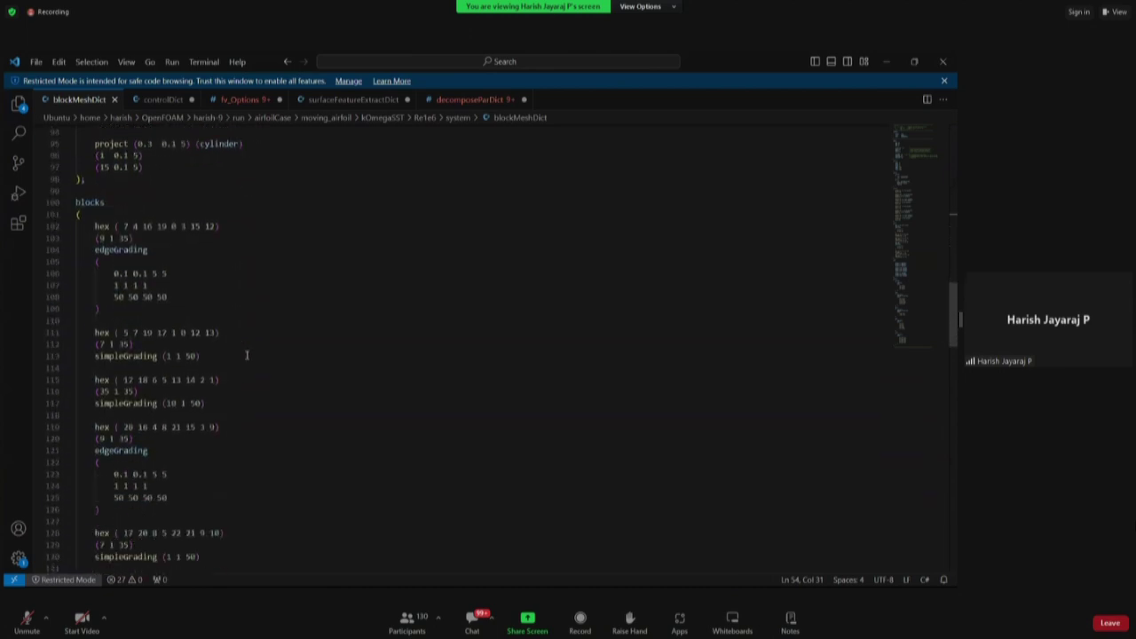
- Open extrudeMeshDict from the Re1e6 case's system folder in Visual Studio Code, using that app just once
{"action": "key", "text": "alt+Tab"}
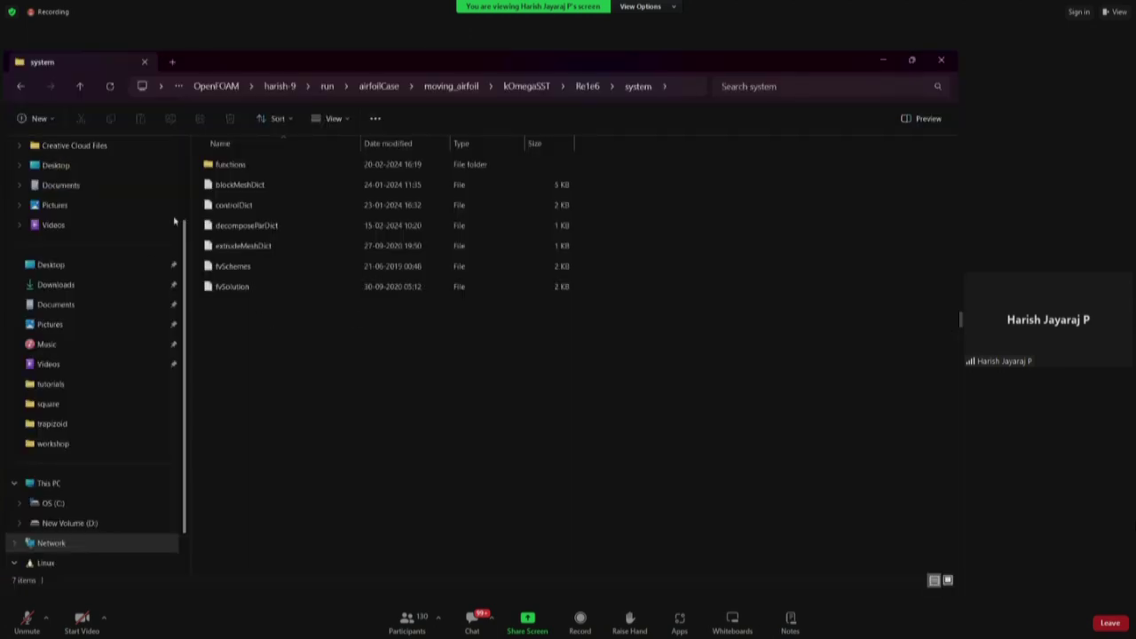
{"action": "left_click", "coordinate": [264, 245]}
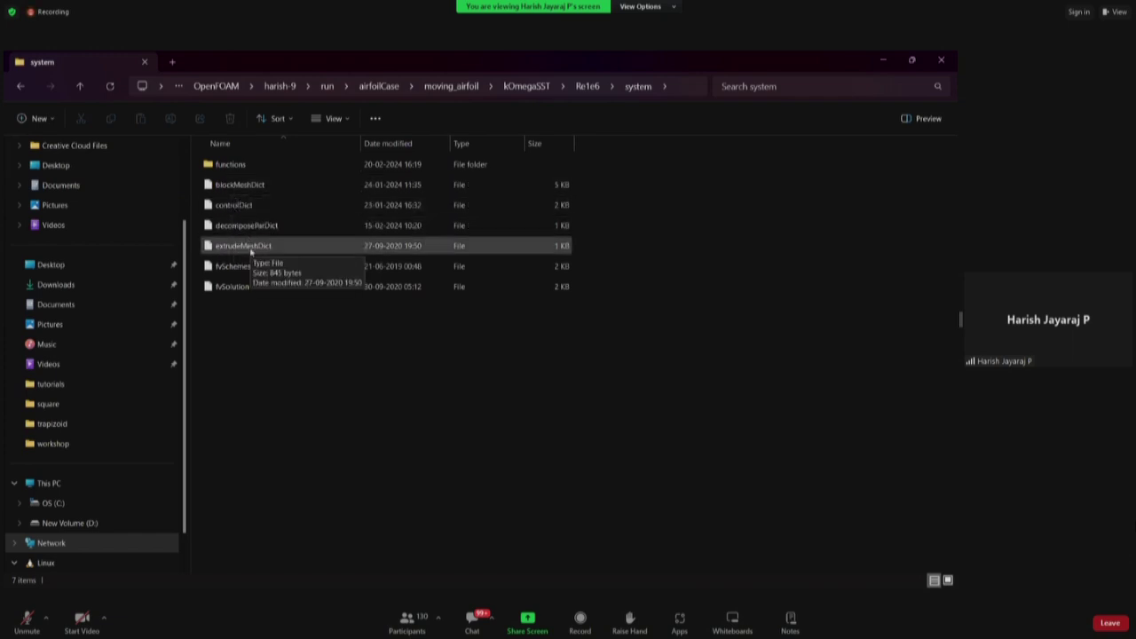
{"action": "left_click", "coordinate": [245, 253]}
{"action": "double_click", "coordinate": [245, 253]}
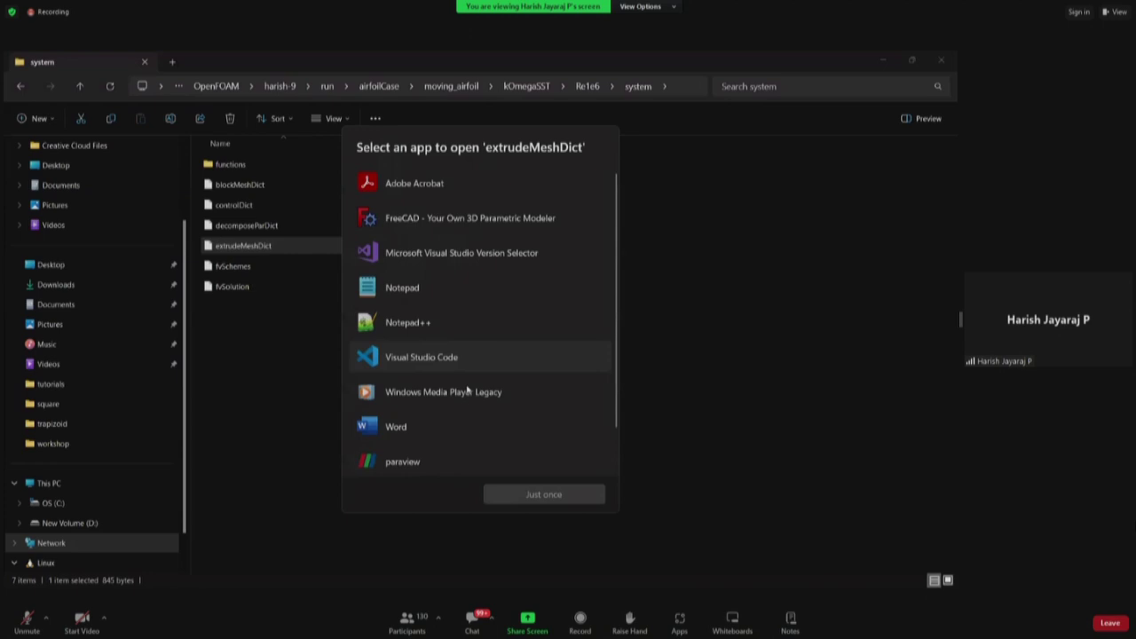
{"action": "left_click", "coordinate": [422, 355]}
{"action": "left_click", "coordinate": [543, 494]}
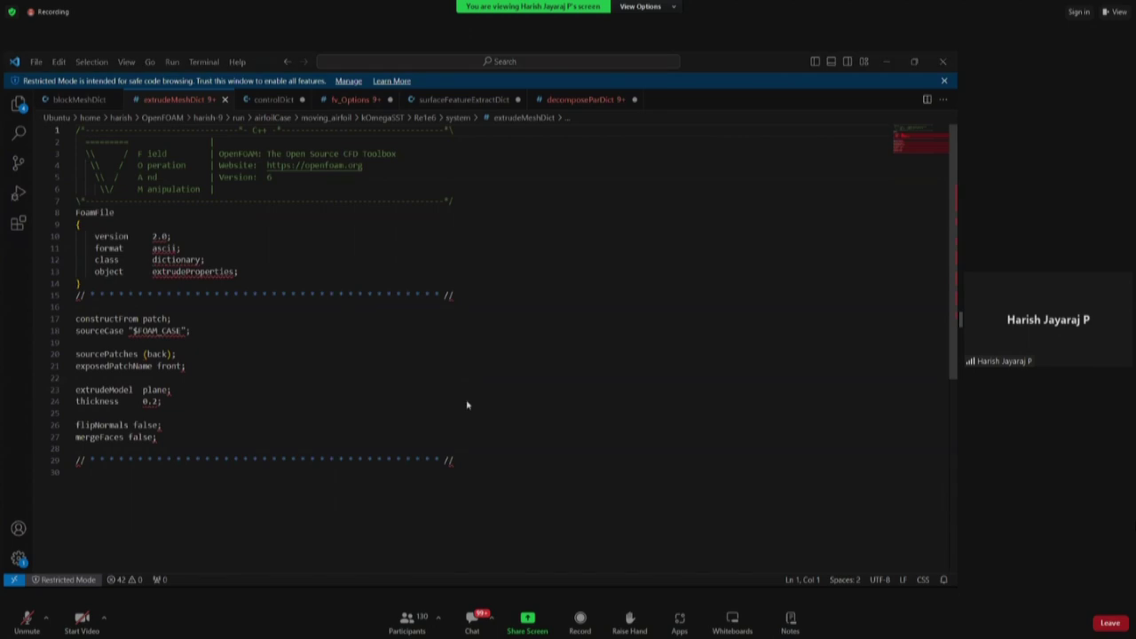
- Open the forceCoeffs file from the system/functions folder in Visual Studio Code, using that app just once
{"action": "key", "text": "alt+Tab"}
{"action": "left_click", "coordinate": [410, 388]}
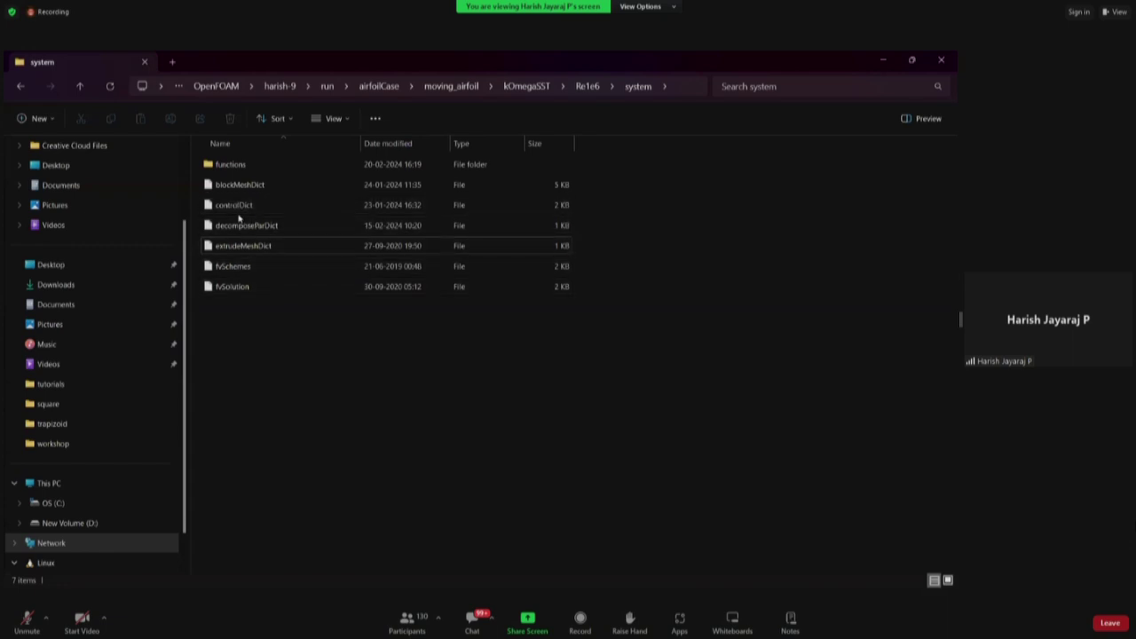
{"action": "double_click", "coordinate": [237, 167]}
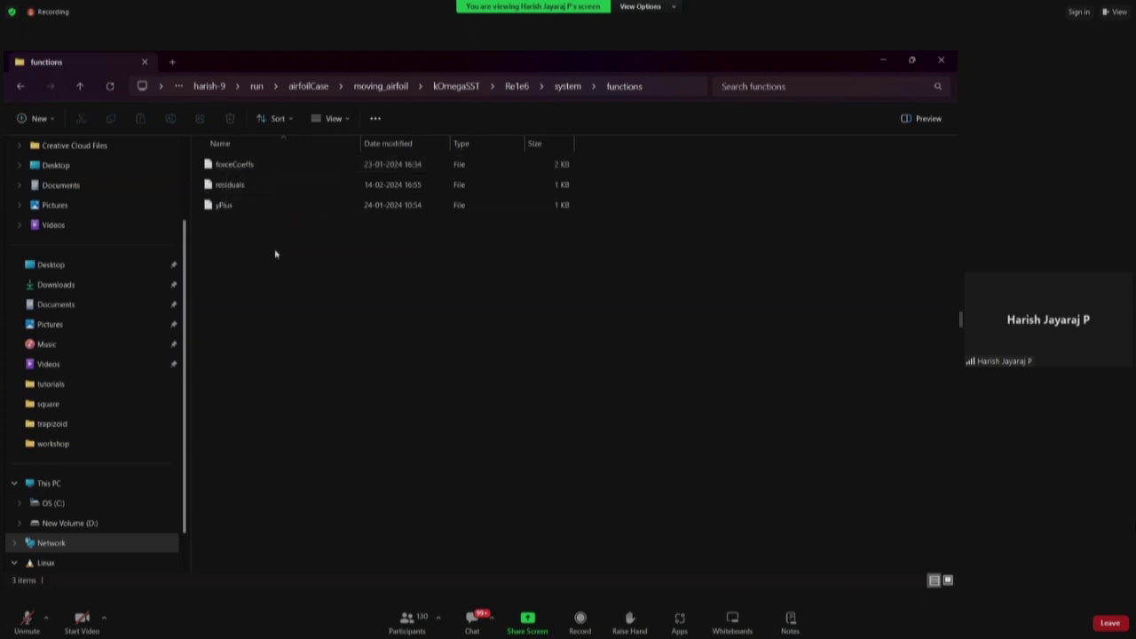
{"action": "left_click", "coordinate": [240, 165]}
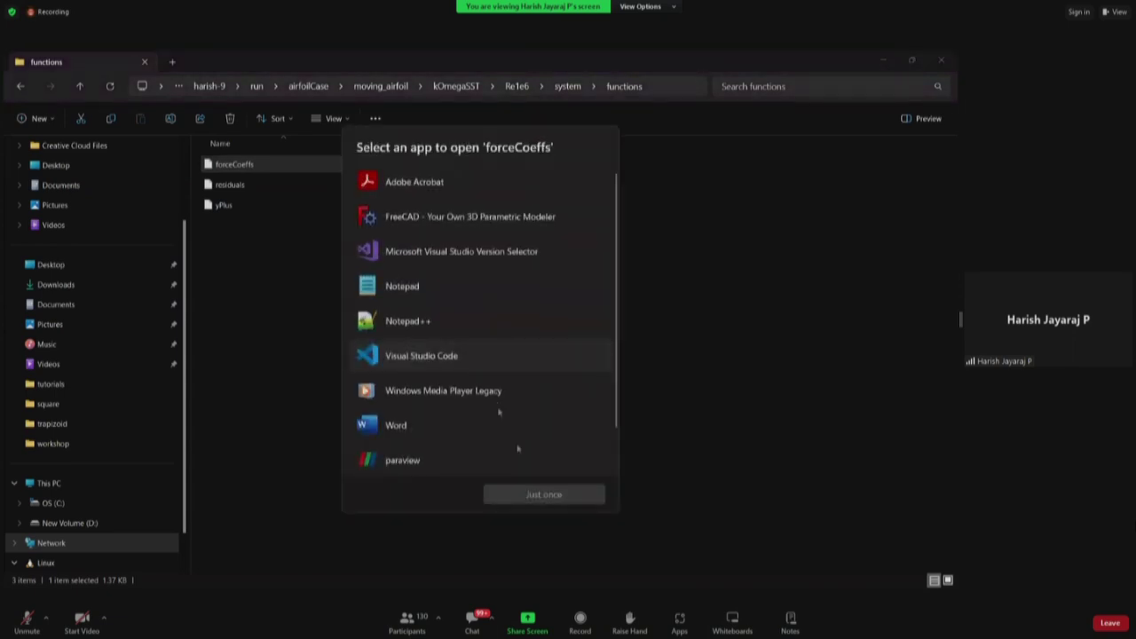
{"action": "left_click", "coordinate": [545, 499]}
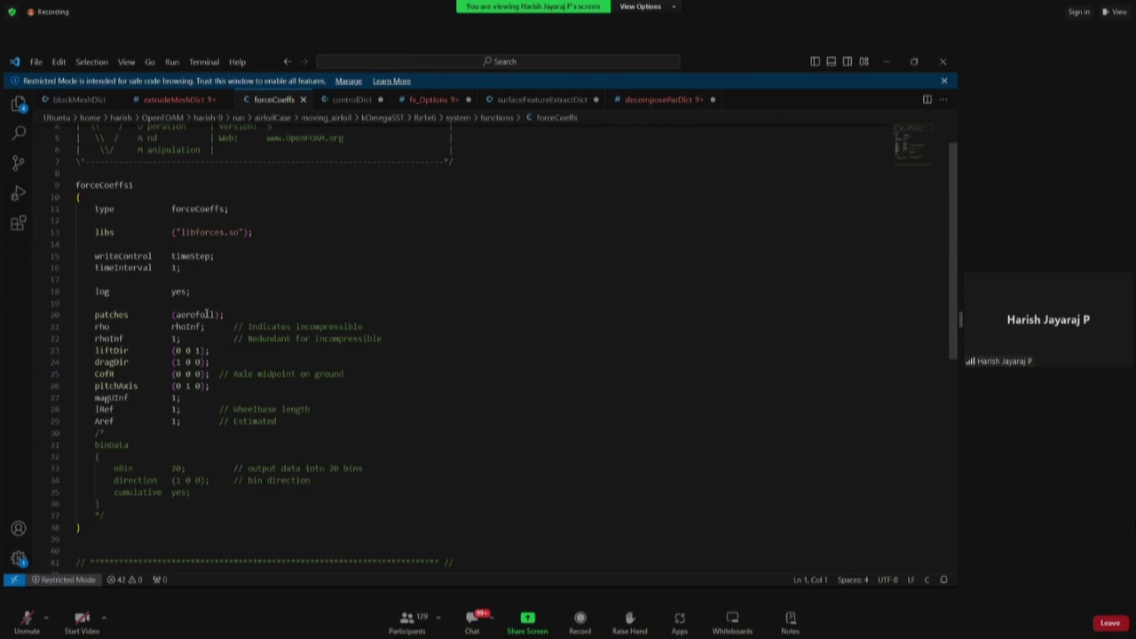
- Examine the aerofoil patch entry and the liftDir and dragDir vectors in forceCoeffs
{"action": "left_click_drag", "start_coordinate": [218, 314], "coordinate": [175, 315]}
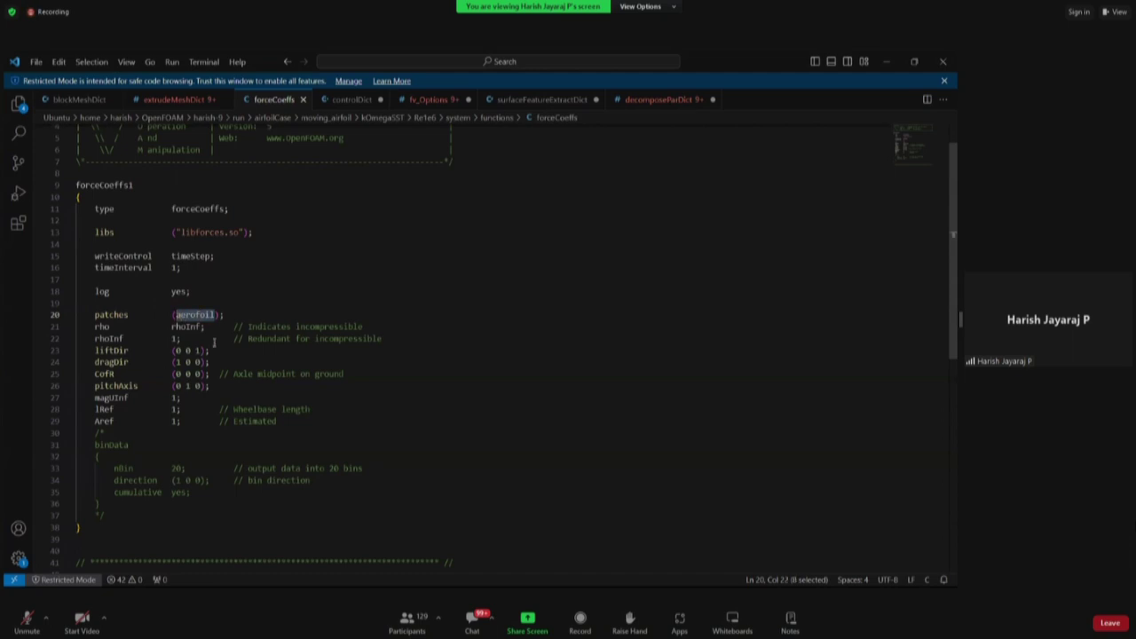
{"action": "left_click", "coordinate": [226, 315]}
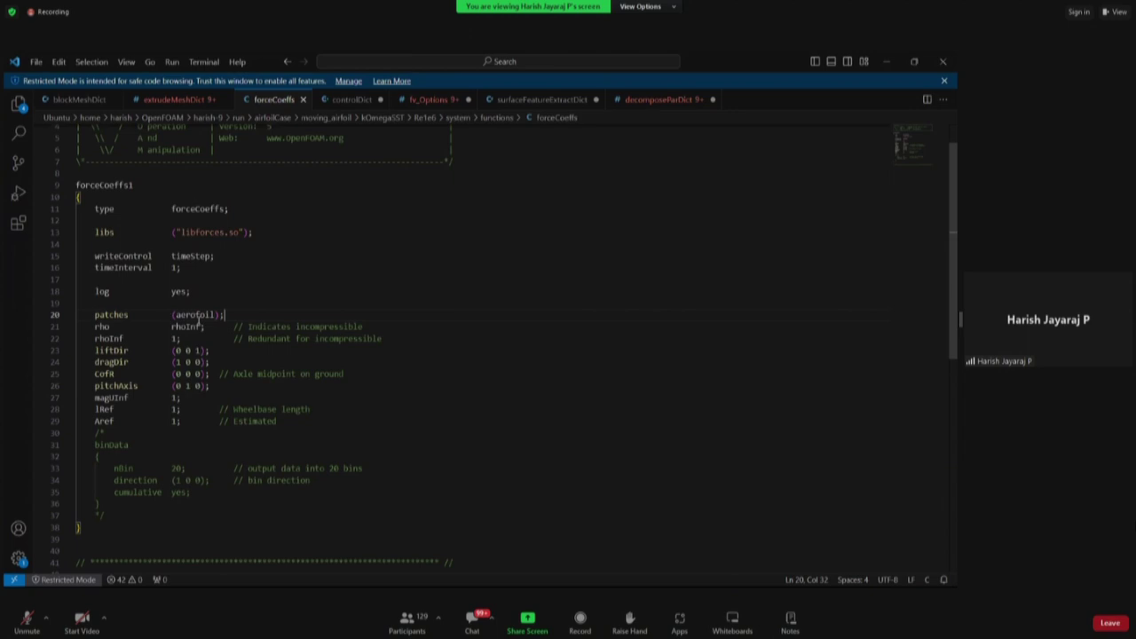
{"action": "scroll", "coordinate": [202, 363], "scroll_direction": "down", "scroll_amount": 1}
{"action": "left_click", "coordinate": [178, 299]}
{"action": "left_click", "coordinate": [180, 322]}
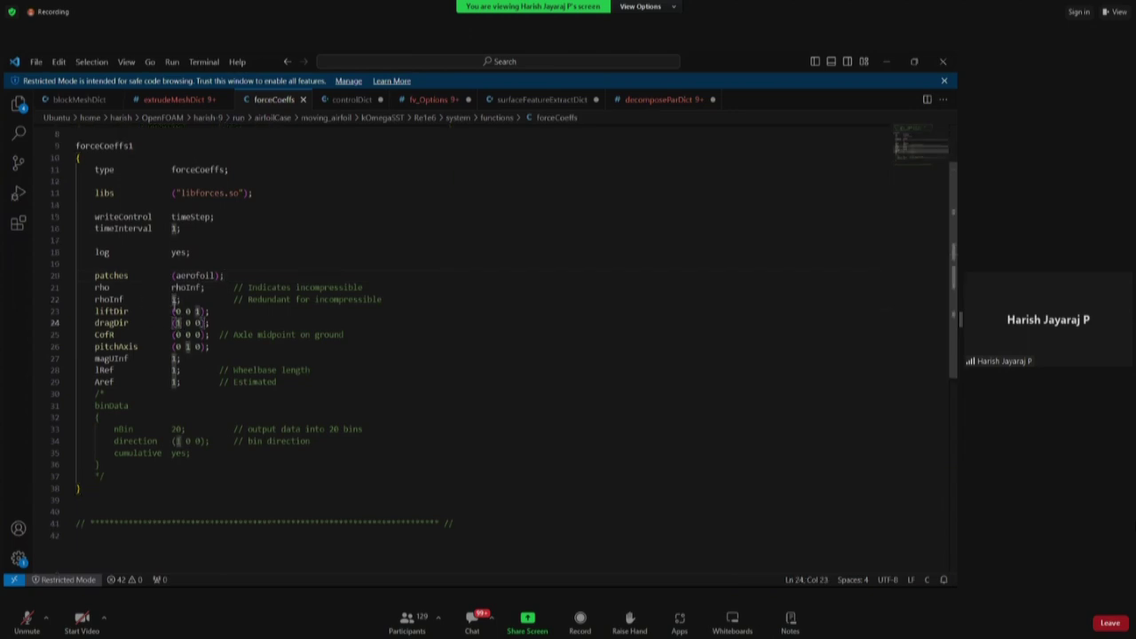
{"action": "double_click", "coordinate": [180, 311]}
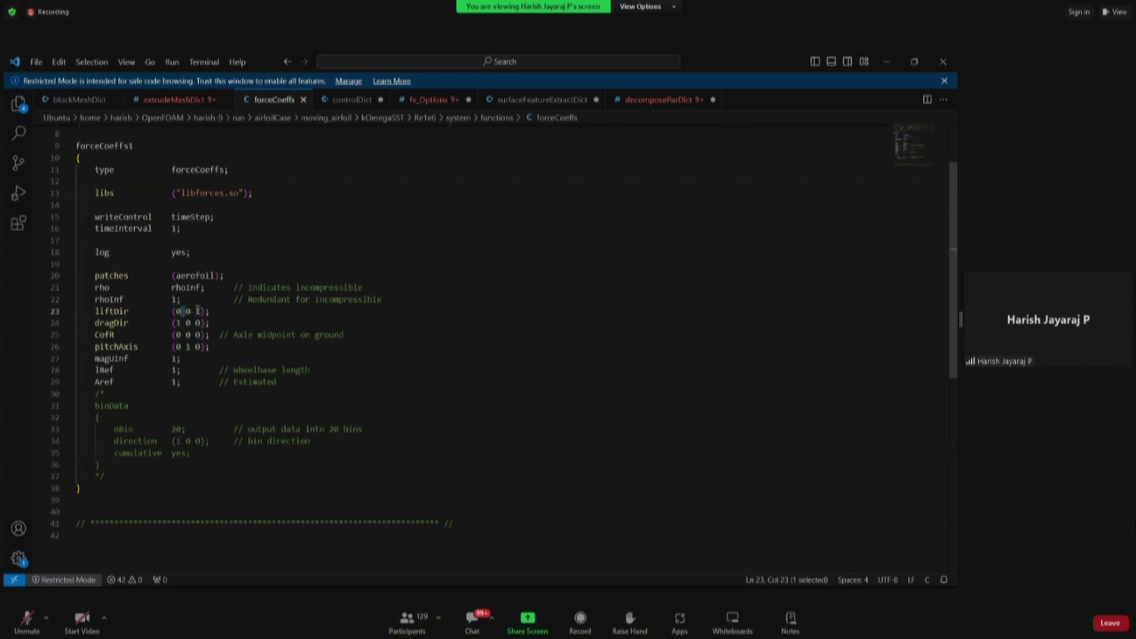
{"action": "left_click", "coordinate": [198, 312]}
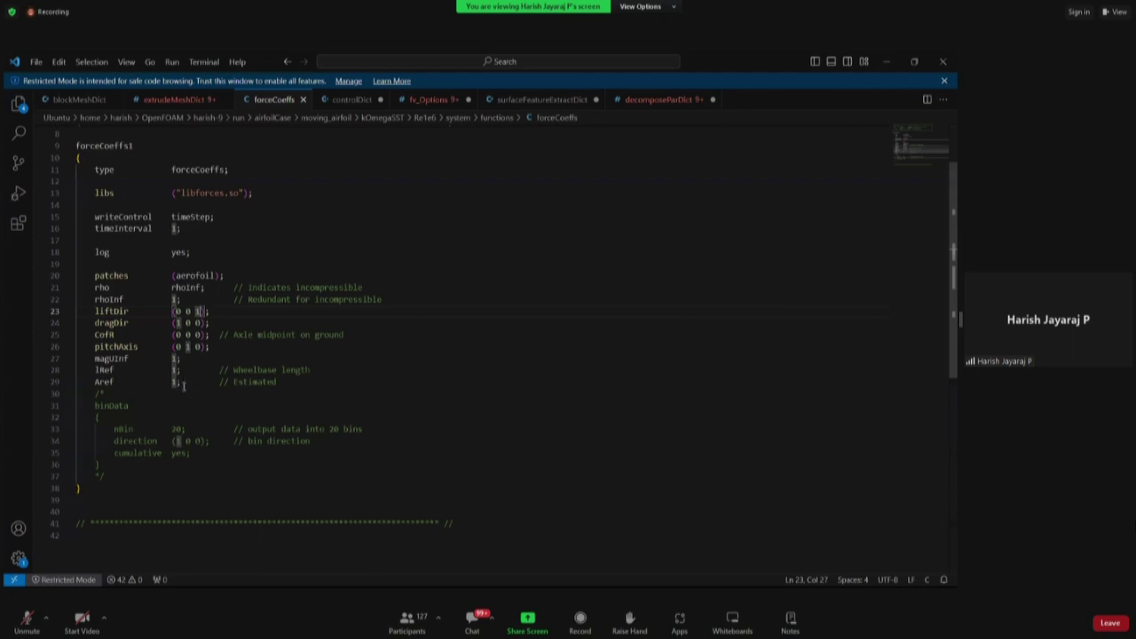
{"action": "scroll", "coordinate": [370, 429], "scroll_direction": "up", "scroll_amount": 1}
- Return to the functions folder in File Explorer and point out the residuals and yPlus files
{"action": "key", "text": "shift+alt+r"}
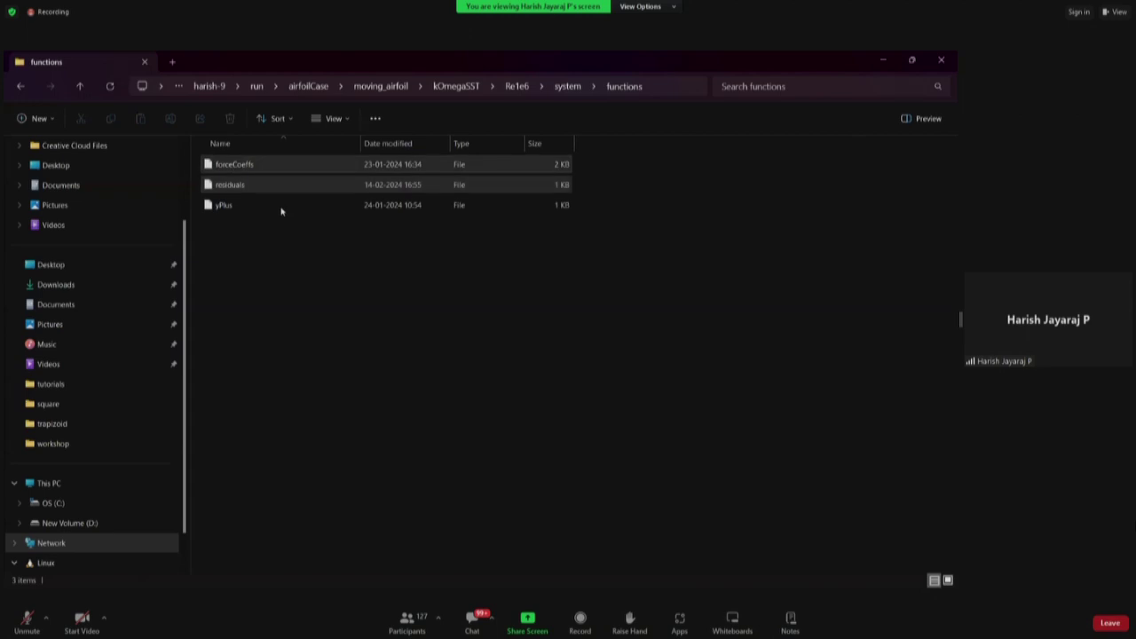
{"action": "left_click", "coordinate": [244, 232]}
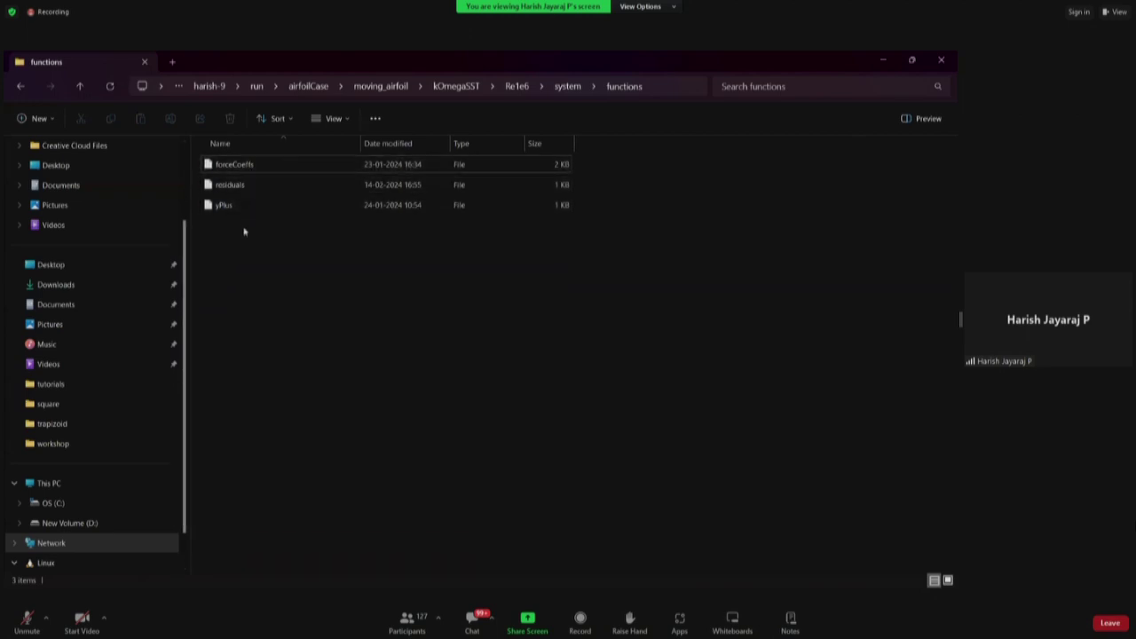
{"action": "left_click_drag", "start_coordinate": [242, 217], "coordinate": [237, 188]}
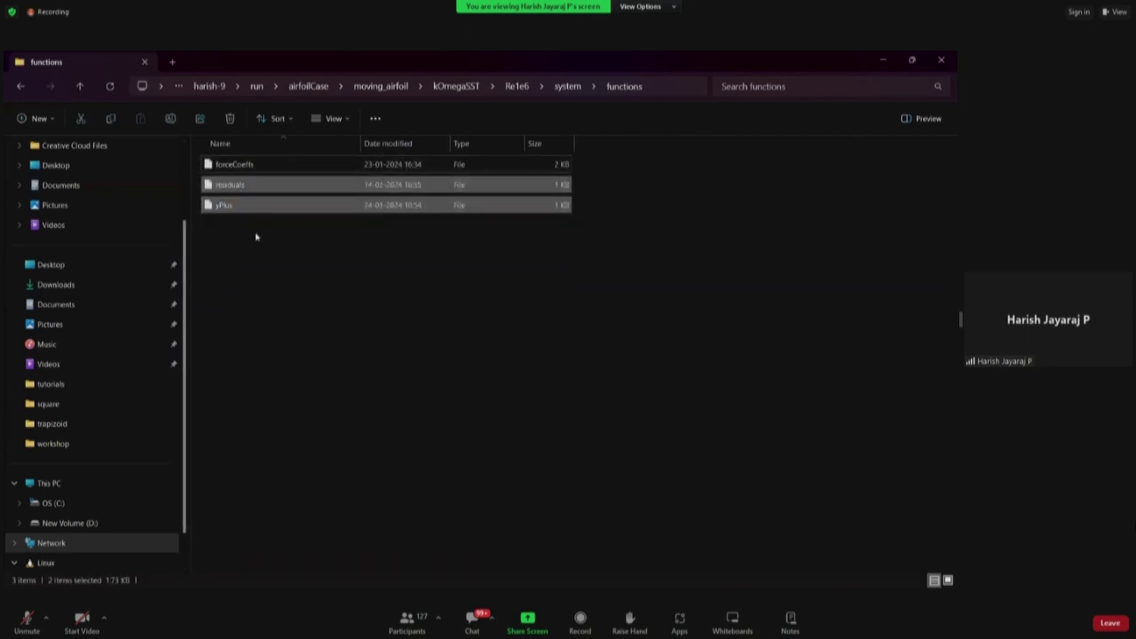
{"action": "left_click", "coordinate": [255, 236]}
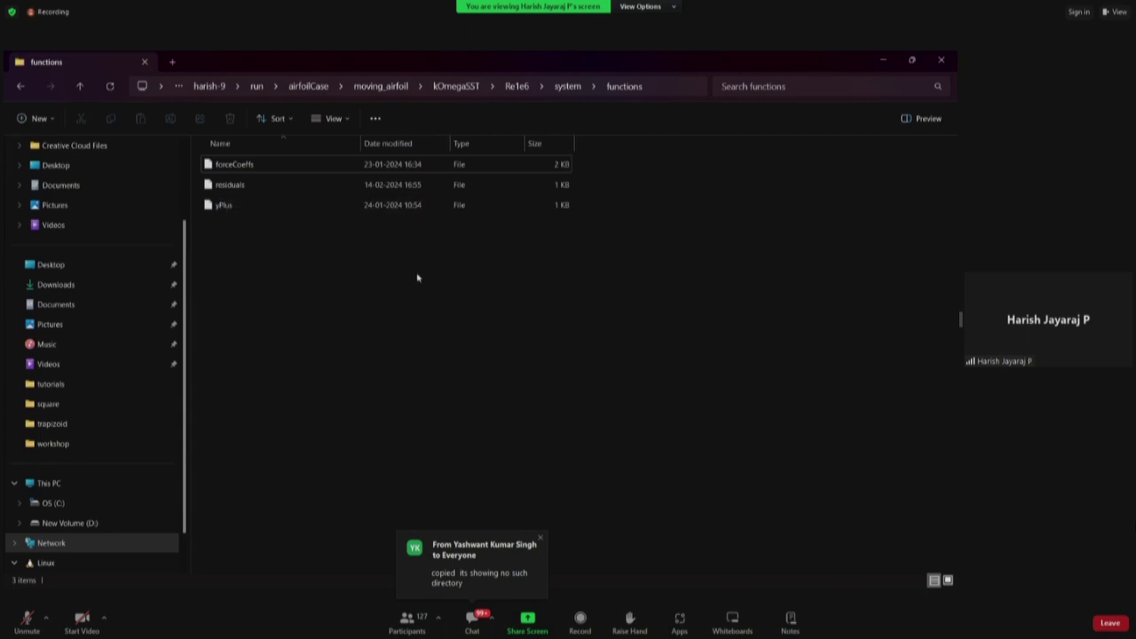
- Open momentumTransport from the Re1e6 case's constant folder in Visual Studio Code, using that app just once
{"action": "key", "text": "alt+Up"}
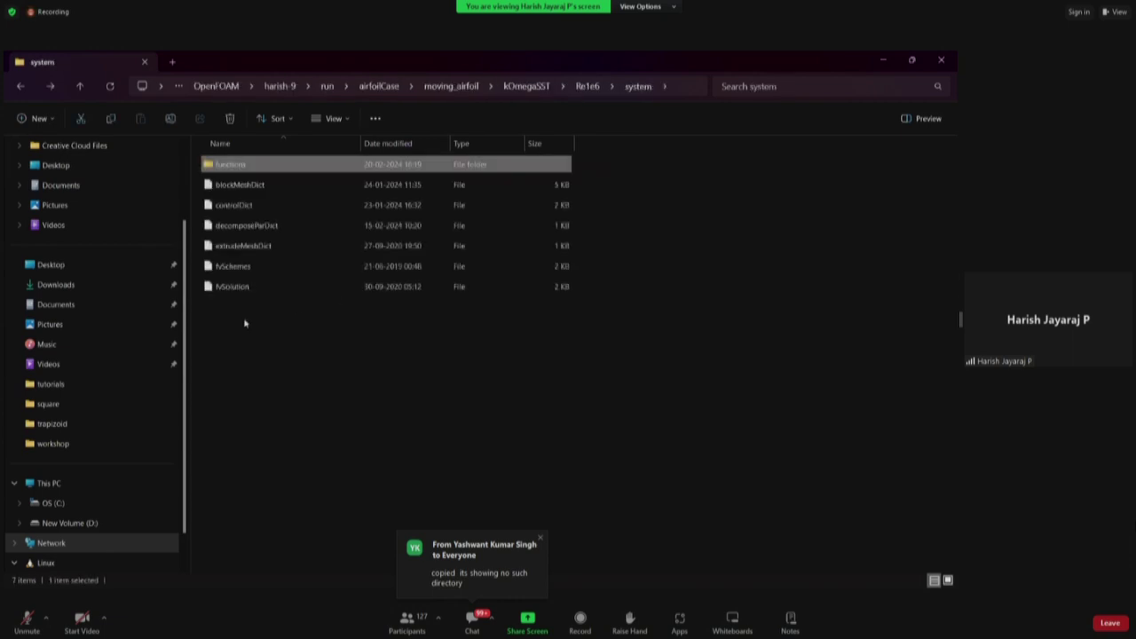
{"action": "key", "text": "alt+Up"}
{"action": "left_click", "coordinate": [317, 369]}
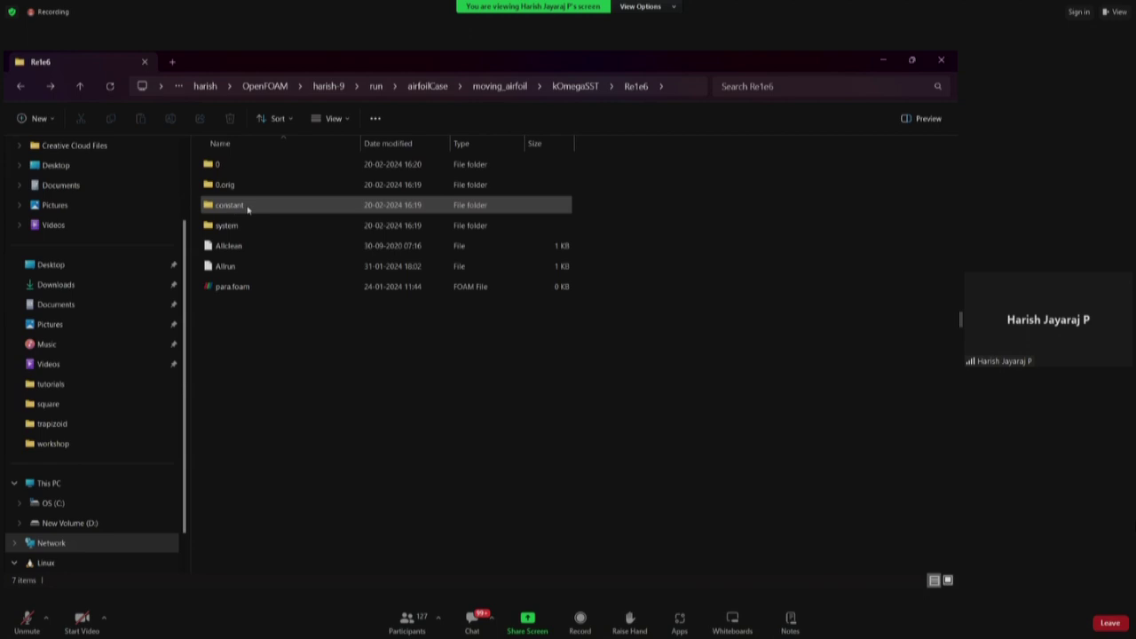
{"action": "double_click", "coordinate": [247, 207]}
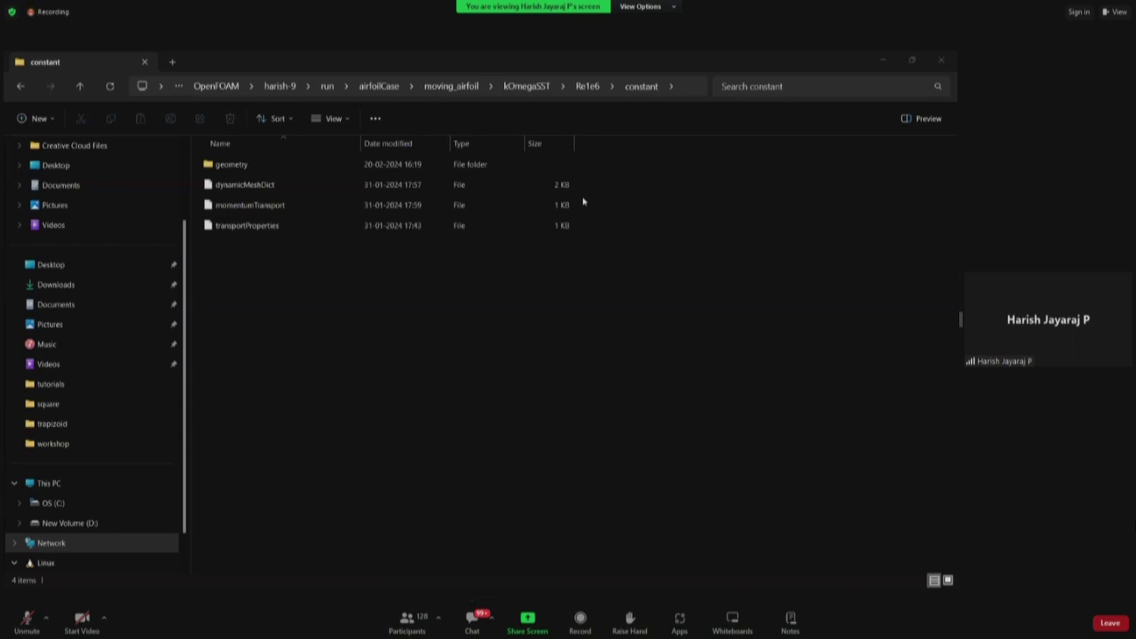
{"action": "double_click", "coordinate": [245, 207]}
{"action": "left_click", "coordinate": [417, 373]}
{"action": "left_click", "coordinate": [524, 492]}
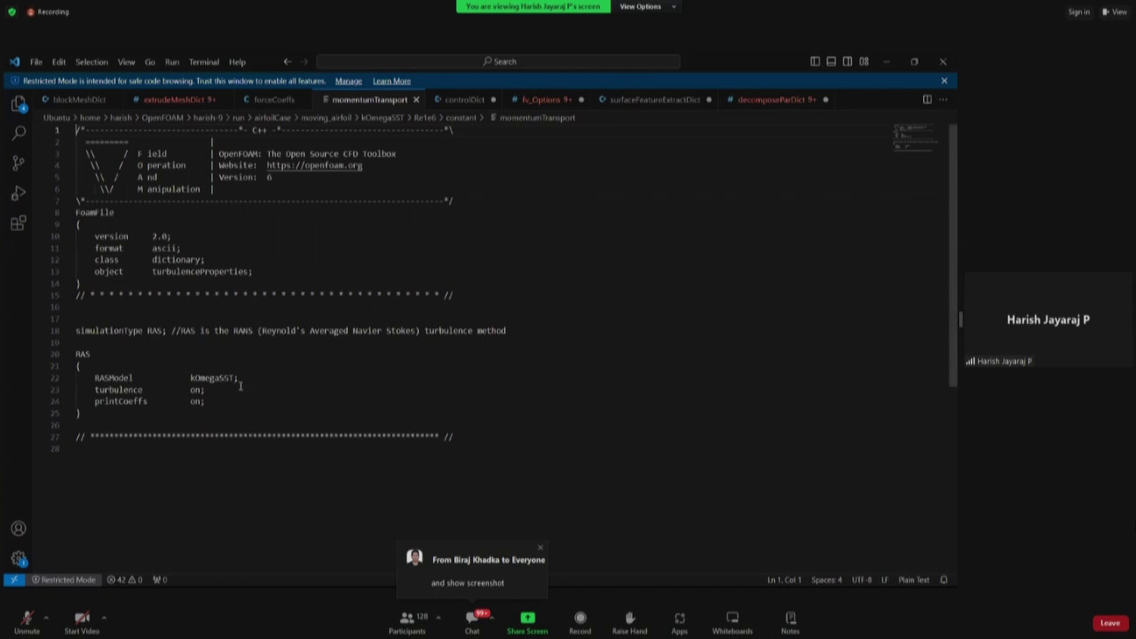
- Examine the simulationType RAS and RASModel kOmegaSST entries in momentumTransport
{"action": "left_click_drag", "start_coordinate": [163, 330], "coordinate": [148, 330]}
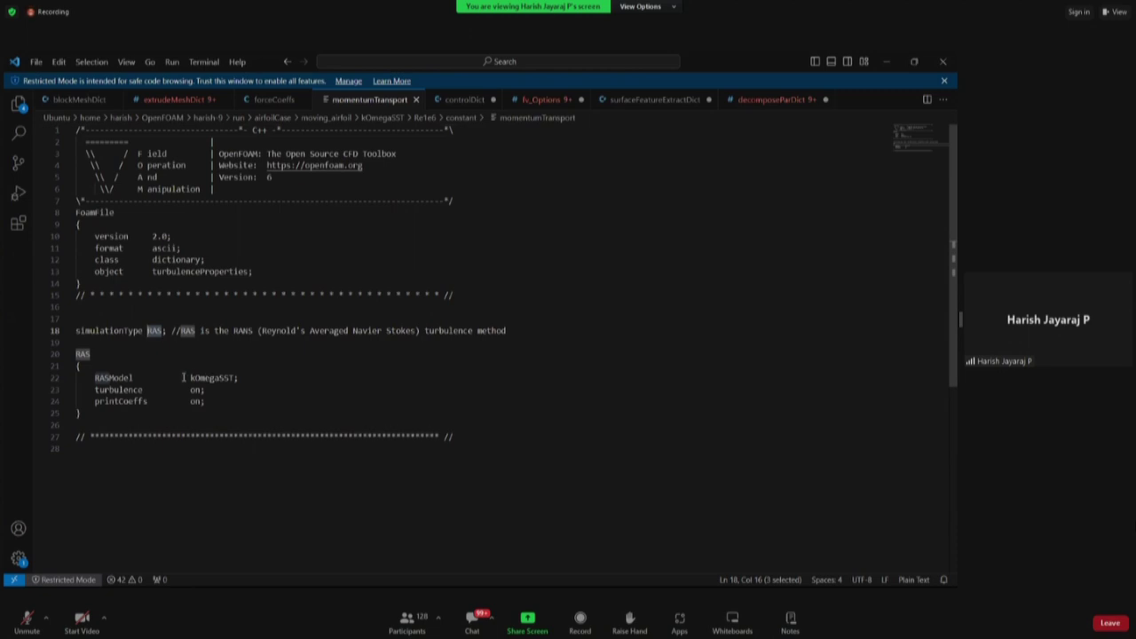
{"action": "left_click_drag", "start_coordinate": [191, 377], "coordinate": [236, 379]}
{"action": "left_click", "coordinate": [245, 380]}
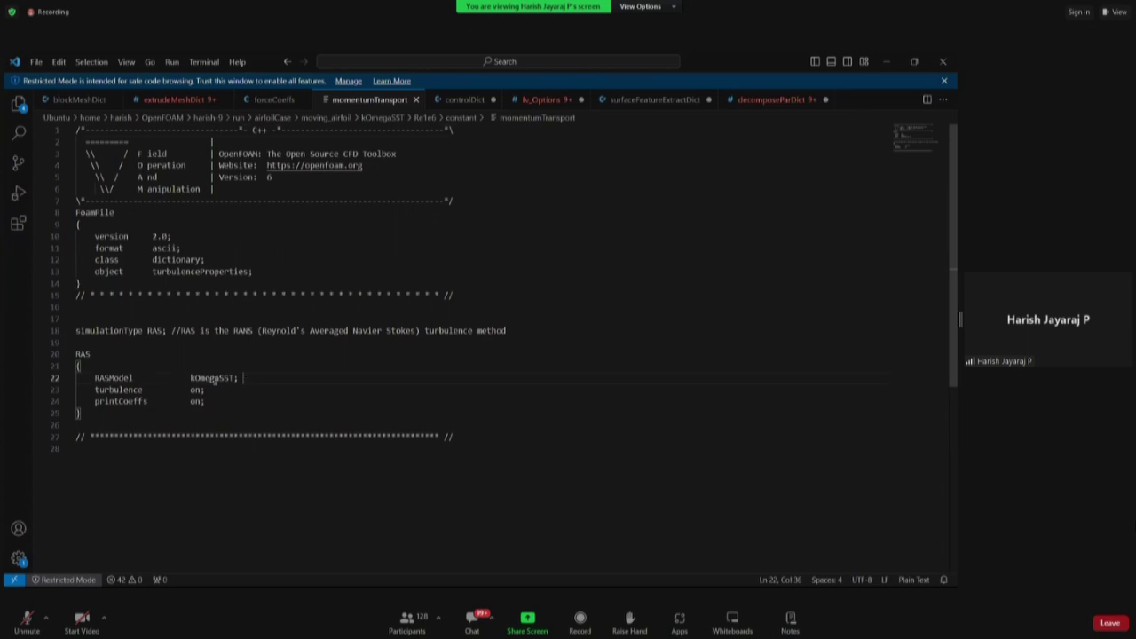
{"action": "left_click_drag", "start_coordinate": [236, 379], "coordinate": [190, 379]}
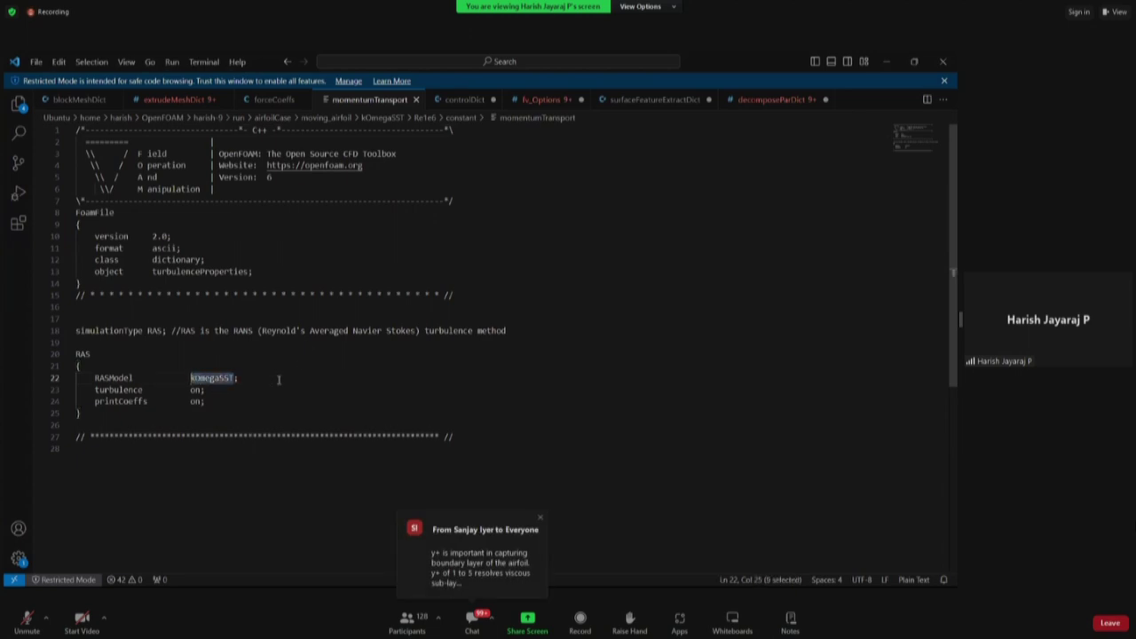
- Open transportProperties from the constant folder in Visual Studio Code, using that app just once
{"action": "key", "text": "alt+Tab"}
{"action": "left_click", "coordinate": [254, 227]}
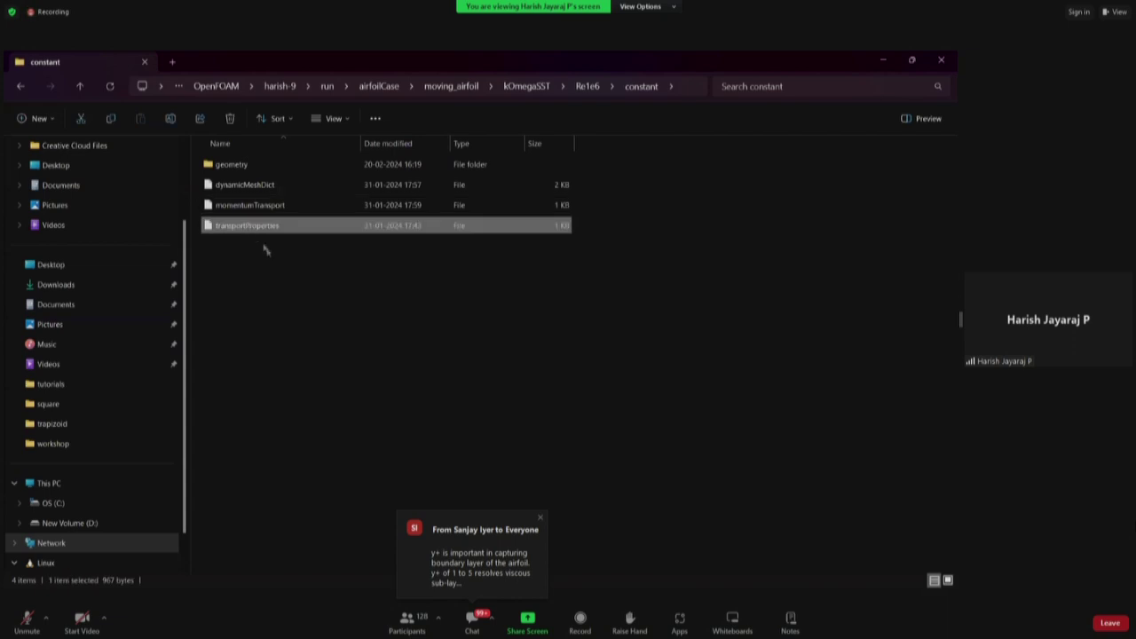
{"action": "key", "text": "Return"}
{"action": "left_click", "coordinate": [444, 355]}
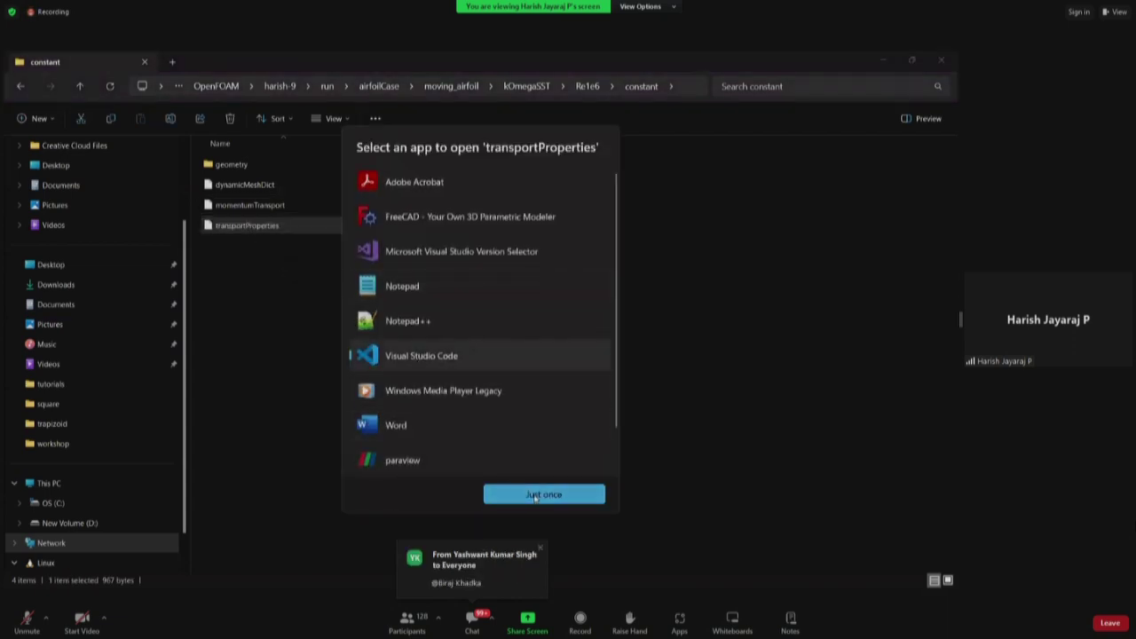
{"action": "left_click", "coordinate": [544, 494]}
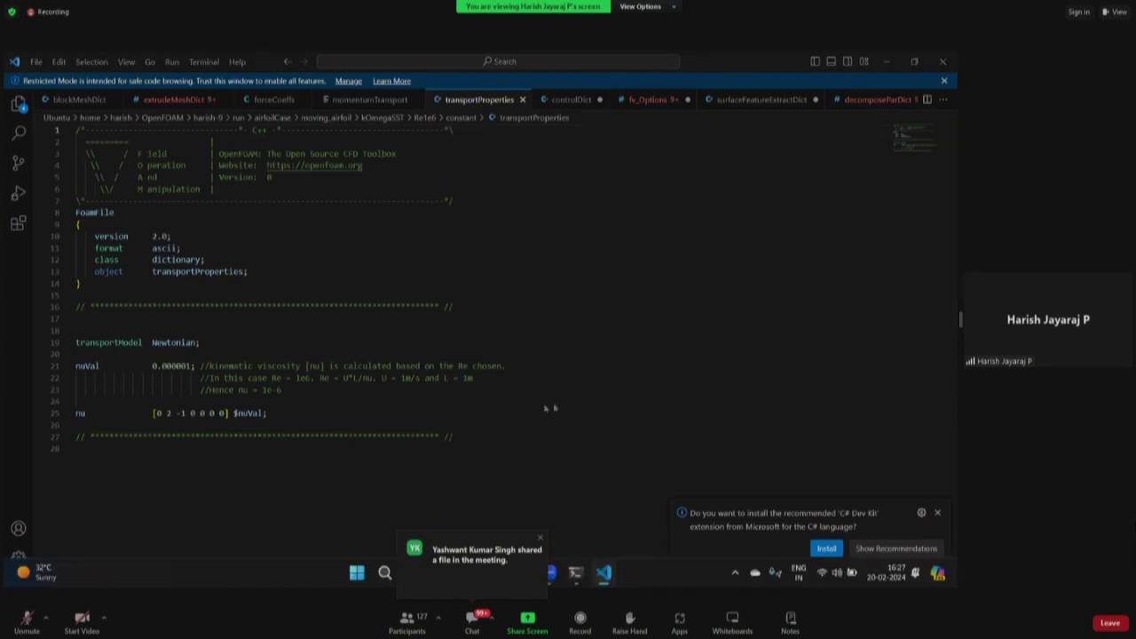
- Compare nuVal in transportProperties with the tutorial PDF's table of Reynolds number against kinematic viscosity
{"action": "key", "text": "alt+Tab"}
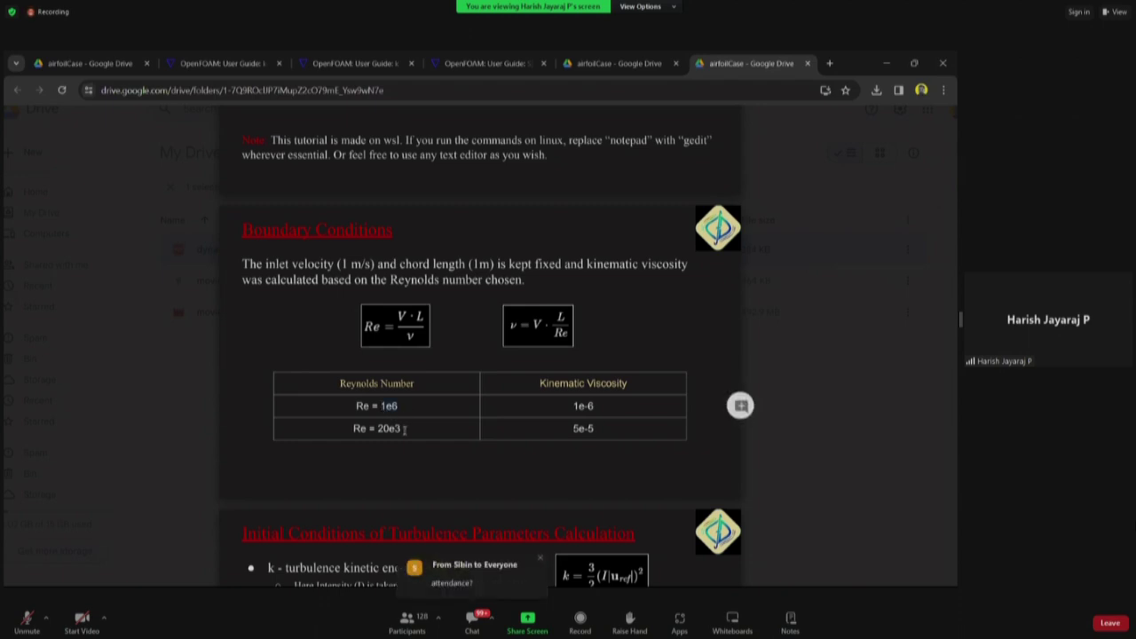
{"action": "double_click", "coordinate": [415, 435]}
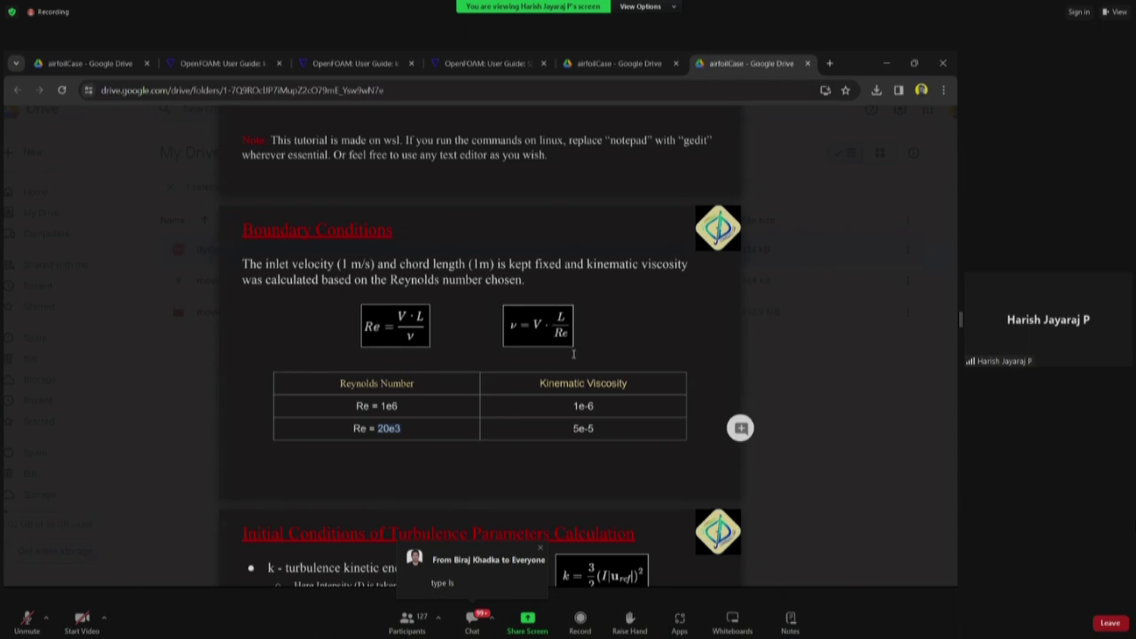
{"action": "key", "text": "alt+Tab"}
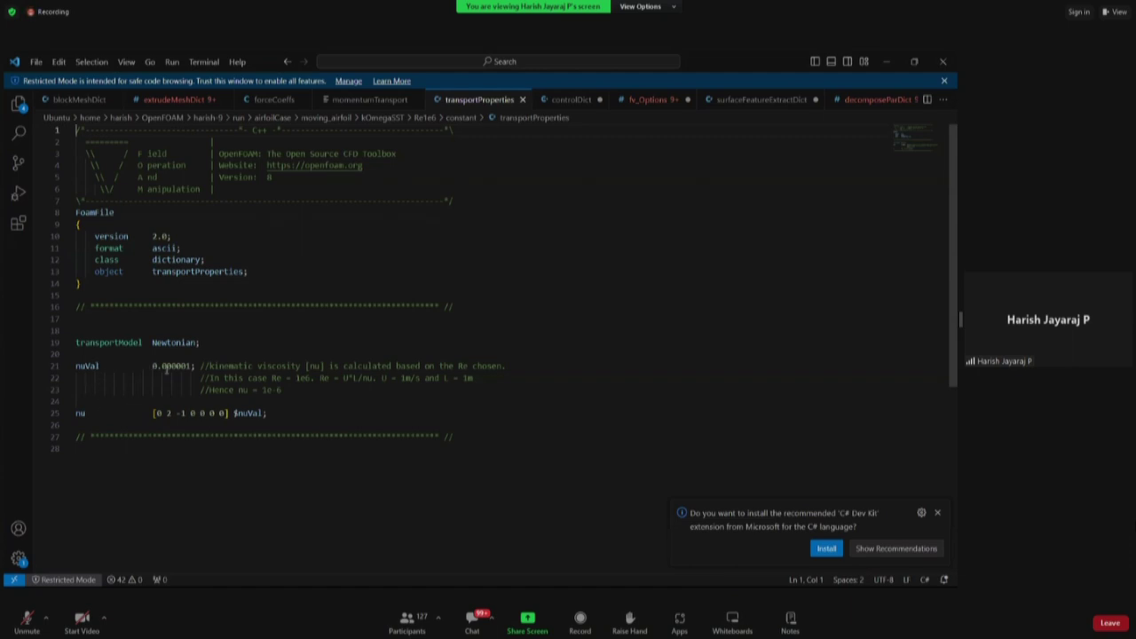
{"action": "key", "text": "alt+Tab"}
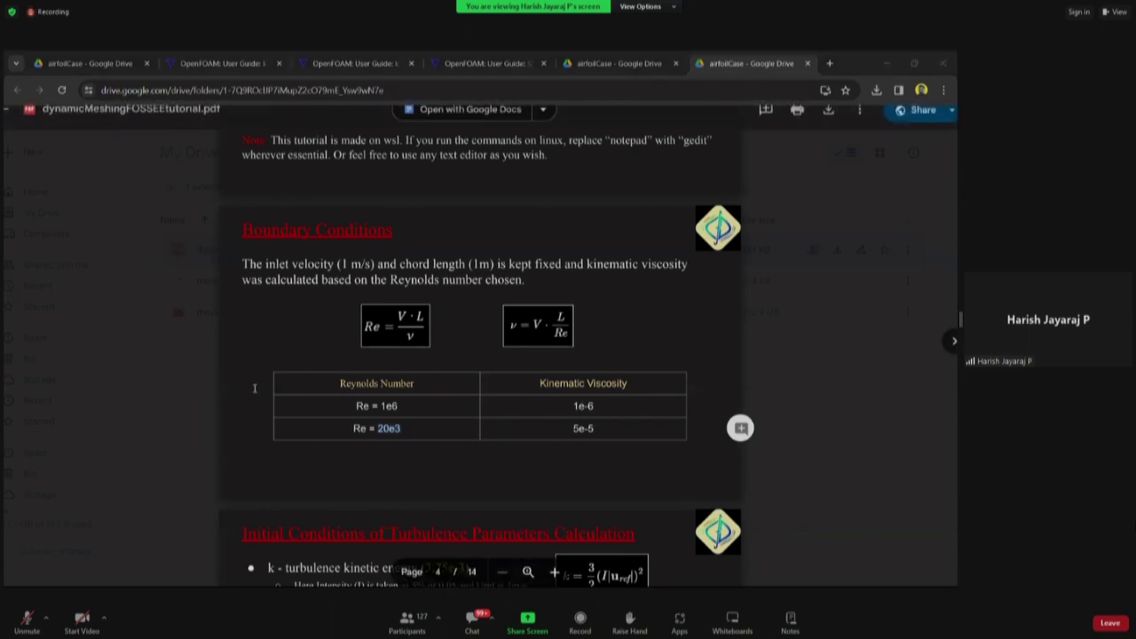
{"action": "key", "text": "alt+Tab"}
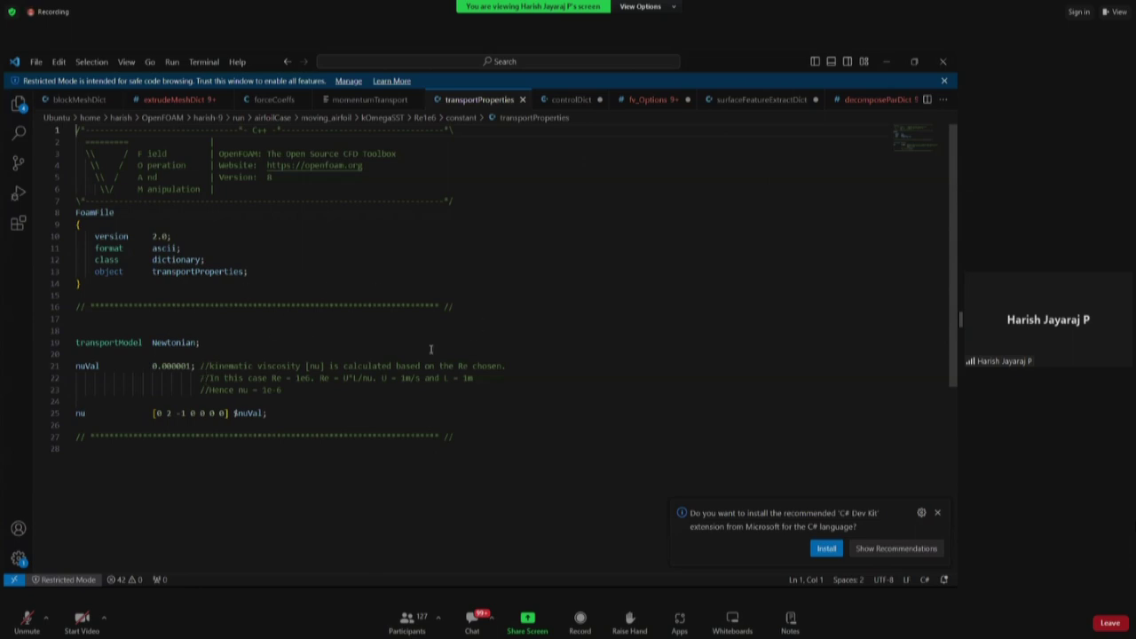
- Examine the Newtonian transportModel entry and the dimension exponents of nu in transportProperties
{"action": "left_click_drag", "start_coordinate": [196, 342], "coordinate": [153, 346]}
{"action": "left_click", "coordinate": [214, 347]}
{"action": "left_click_drag", "start_coordinate": [165, 413], "coordinate": [196, 414]}
{"action": "left_click", "coordinate": [178, 426]}
{"action": "left_click", "coordinate": [157, 413]}
{"action": "left_click", "coordinate": [173, 414]}
{"action": "left_click", "coordinate": [185, 414]}
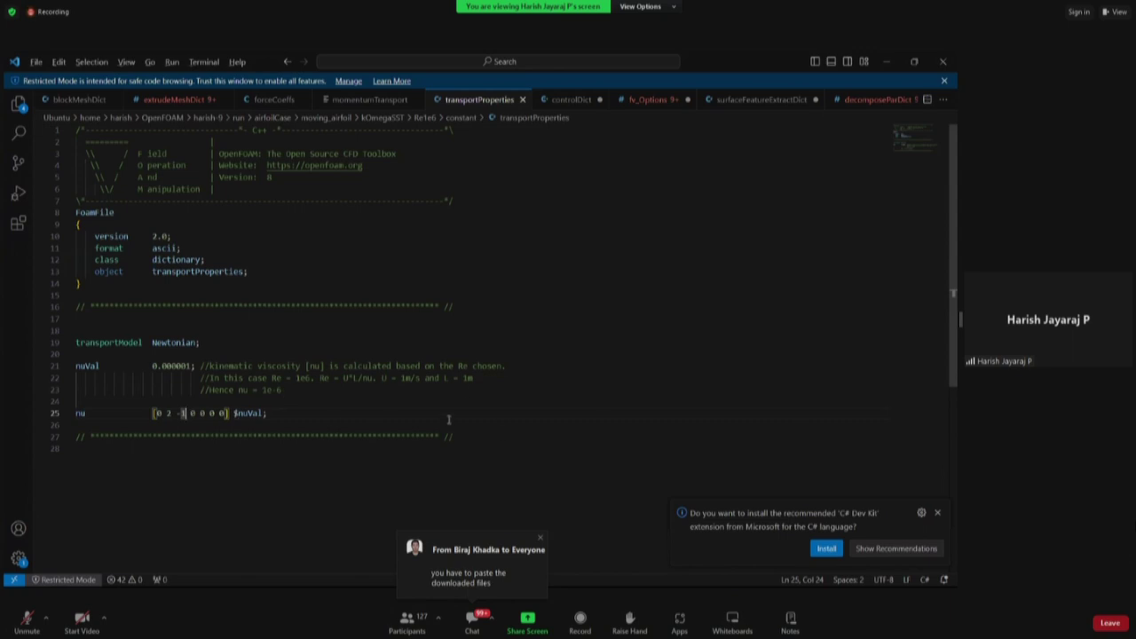
- Open dynamicMeshDict from the constant folder in Visual Studio Code, using that app just once
{"action": "key", "text": "alt+Tab"}
{"action": "key", "text": "Tab"}
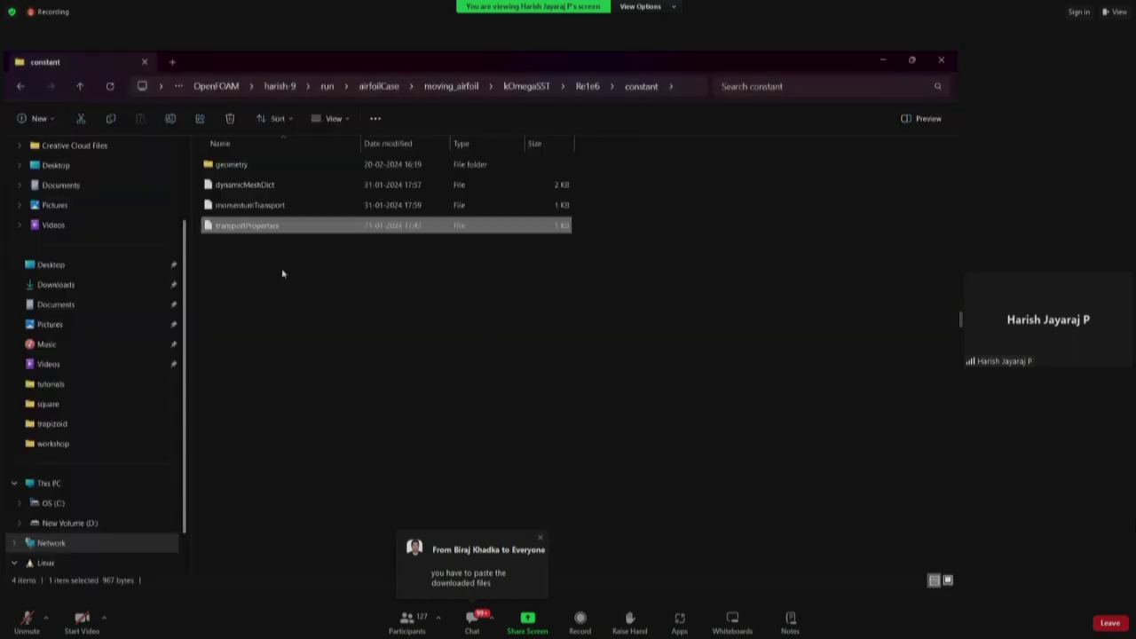
{"action": "left_click", "coordinate": [282, 274]}
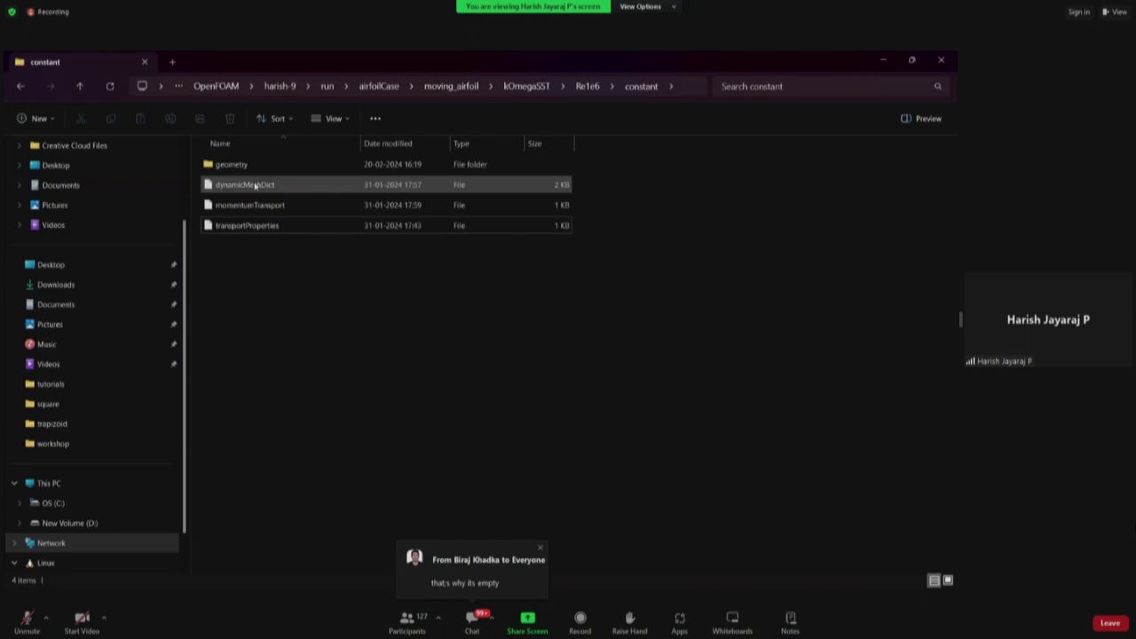
{"action": "double_click", "coordinate": [256, 186]}
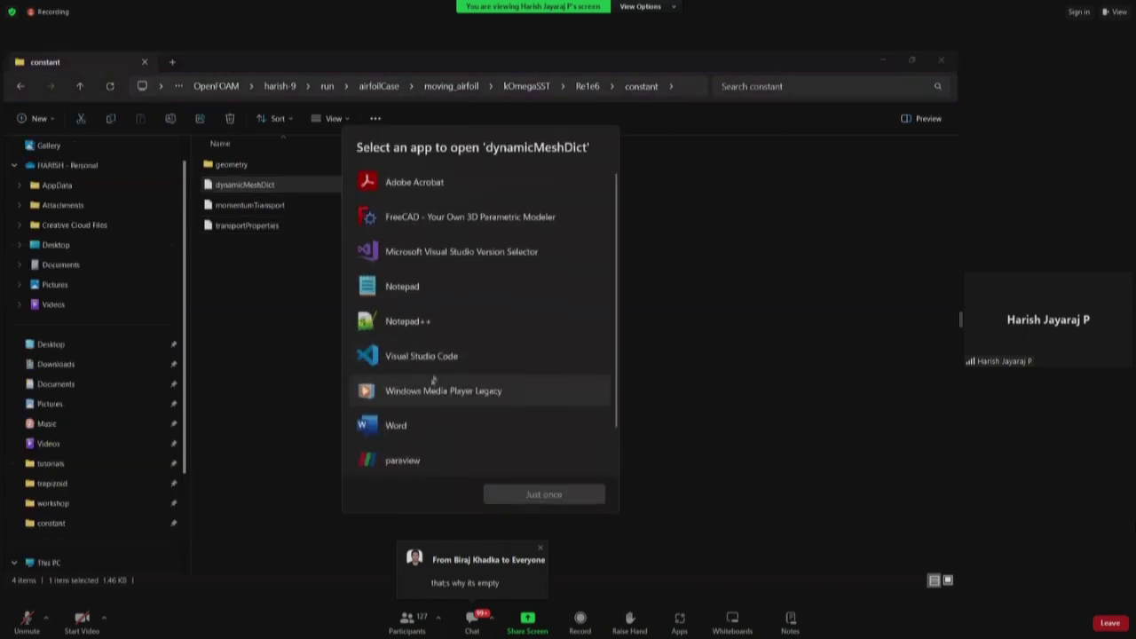
{"action": "left_click", "coordinate": [422, 356]}
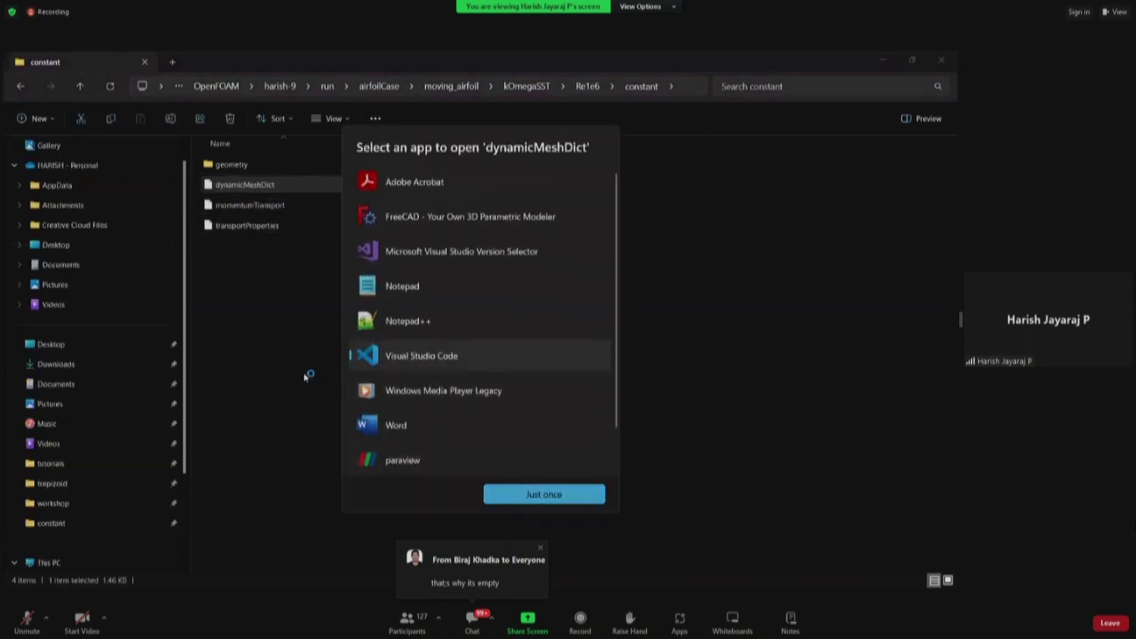
- Examine the motion solver library, the oscillatingRotatingMotion function and the aerofoil patch entries in dynamicMeshDict
{"action": "scroll", "coordinate": [349, 388], "scroll_direction": "down", "scroll_amount": 4}
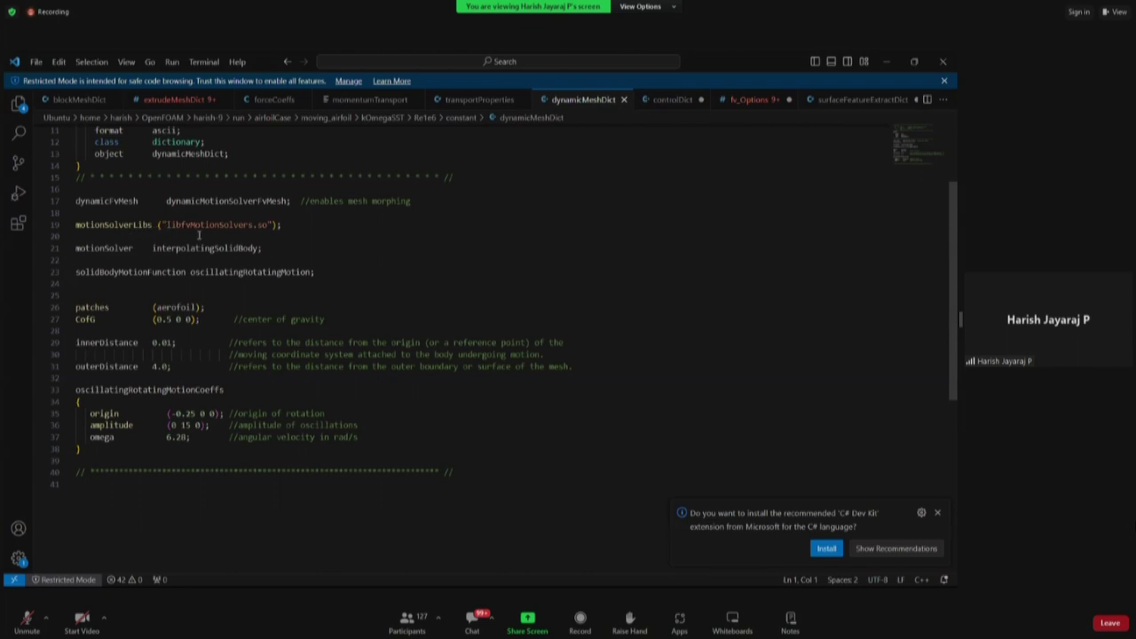
{"action": "left_click", "coordinate": [286, 225]}
{"action": "left_click_drag", "start_coordinate": [190, 271], "coordinate": [312, 273]}
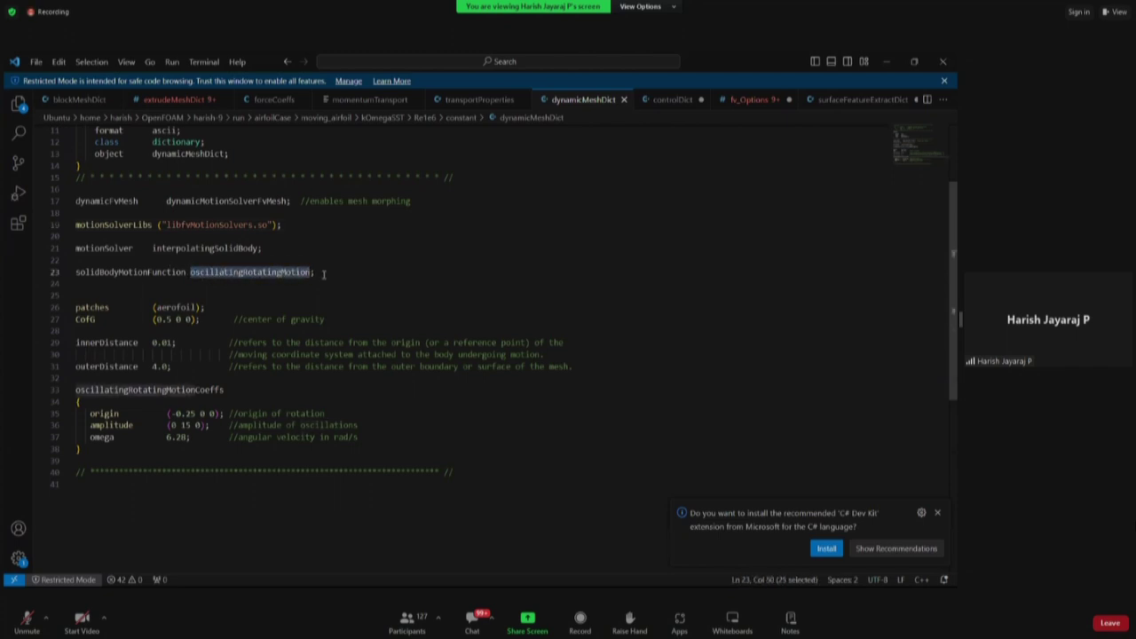
{"action": "left_click", "coordinate": [324, 273]}
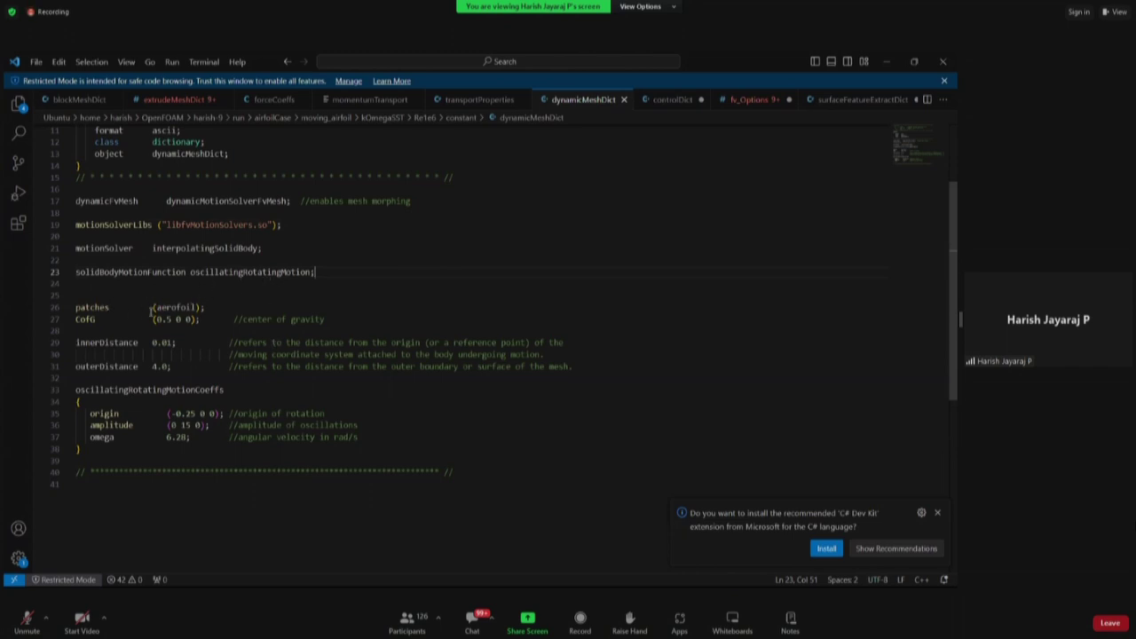
{"action": "double_click", "coordinate": [156, 306]}
{"action": "left_click", "coordinate": [182, 332]}
- Examine the oscillatingRotatingMotionCoeffs amplitude and omega values, plus the patch, CofG and inner and outer distance entries
{"action": "left_click_drag", "start_coordinate": [88, 450], "coordinate": [76, 389]}
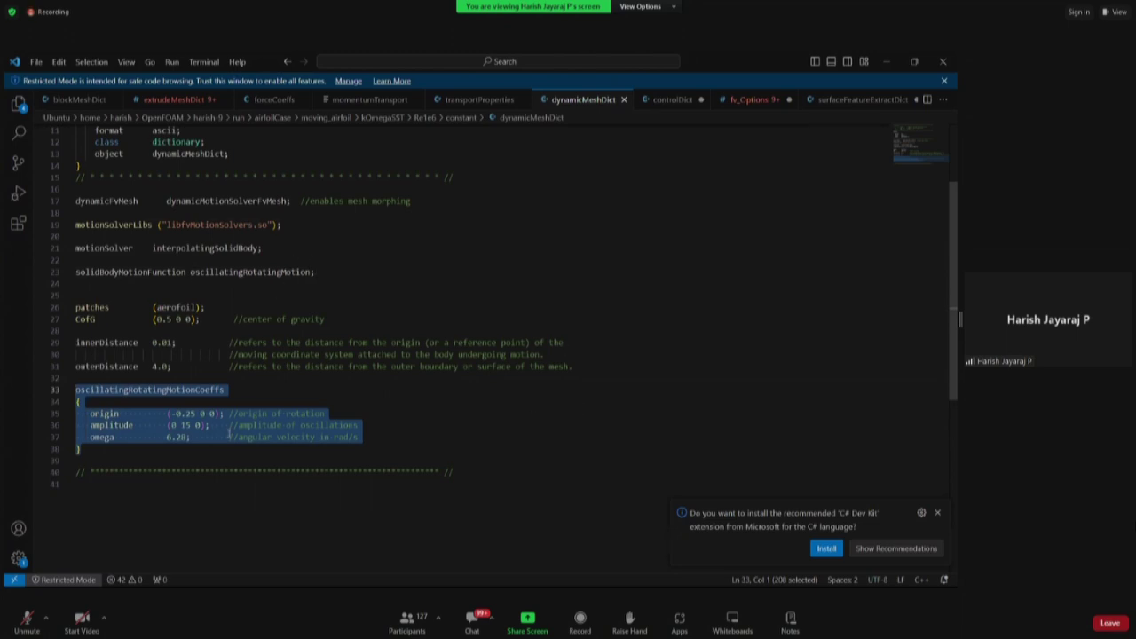
{"action": "left_click", "coordinate": [229, 437]}
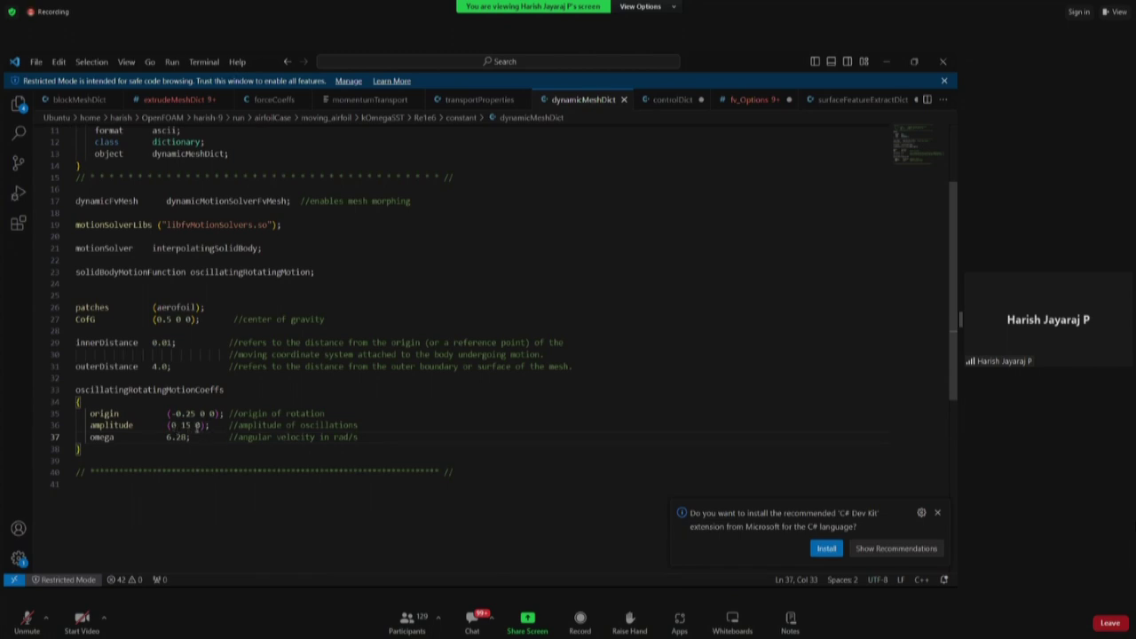
{"action": "double_click", "coordinate": [186, 425]}
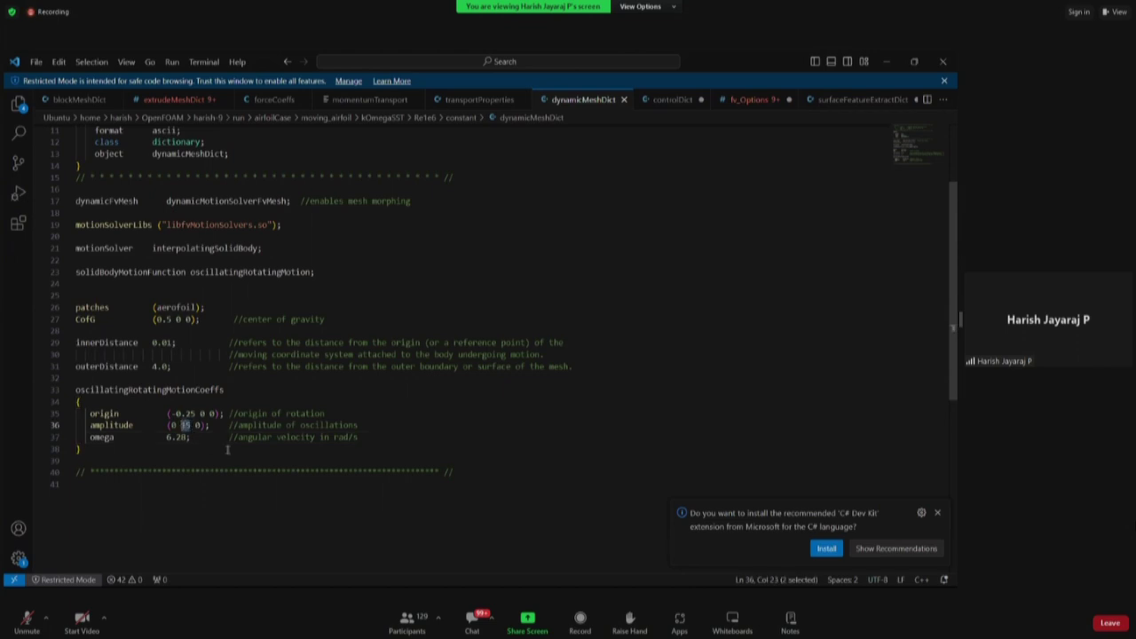
{"action": "left_click", "coordinate": [229, 426]}
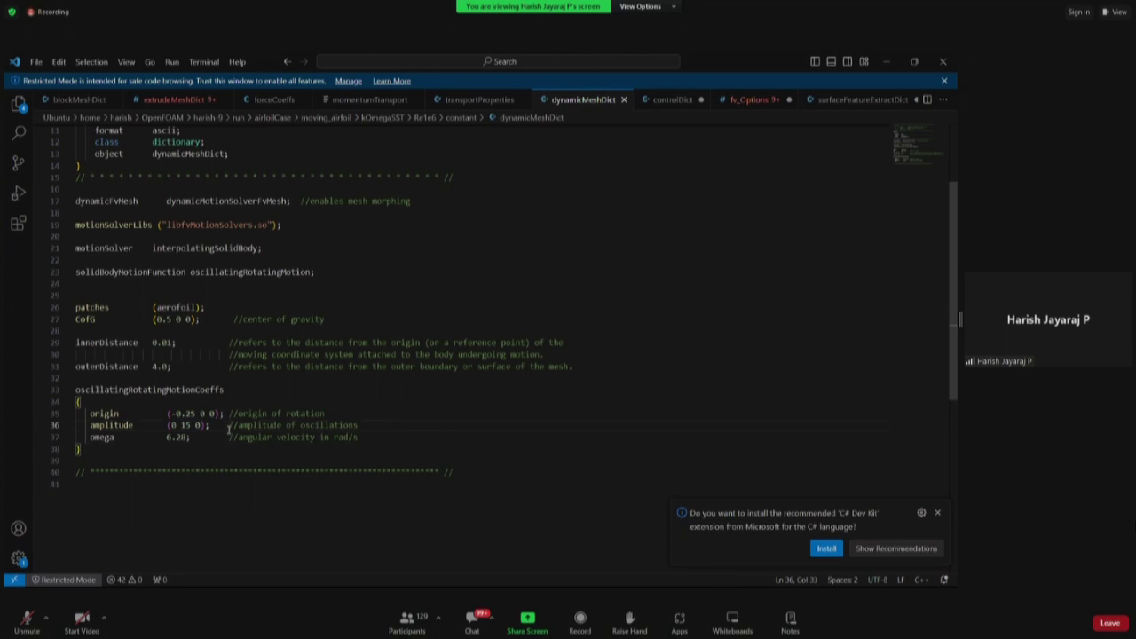
{"action": "left_click", "coordinate": [167, 437]}
{"action": "left_click_drag", "start_coordinate": [167, 436], "coordinate": [183, 436]}
{"action": "left_click", "coordinate": [195, 437]}
{"action": "left_click_drag", "start_coordinate": [174, 366], "coordinate": [76, 302]}
{"action": "left_click", "coordinate": [199, 436]}
{"action": "key", "text": "alt+Tab"}
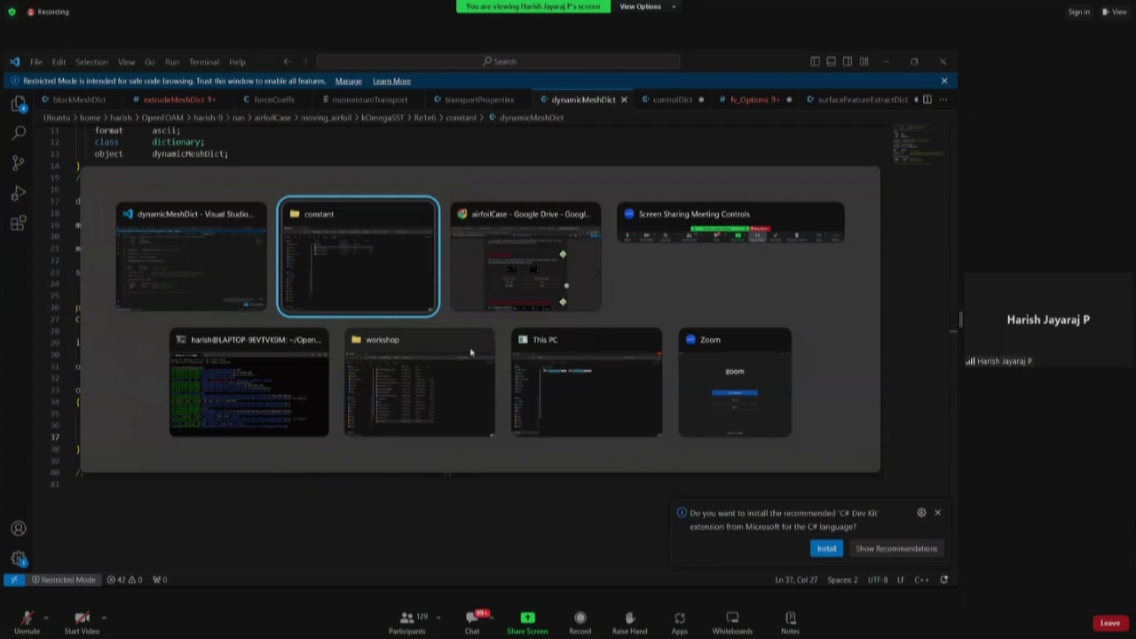
{"action": "left_click", "coordinate": [410, 310]}
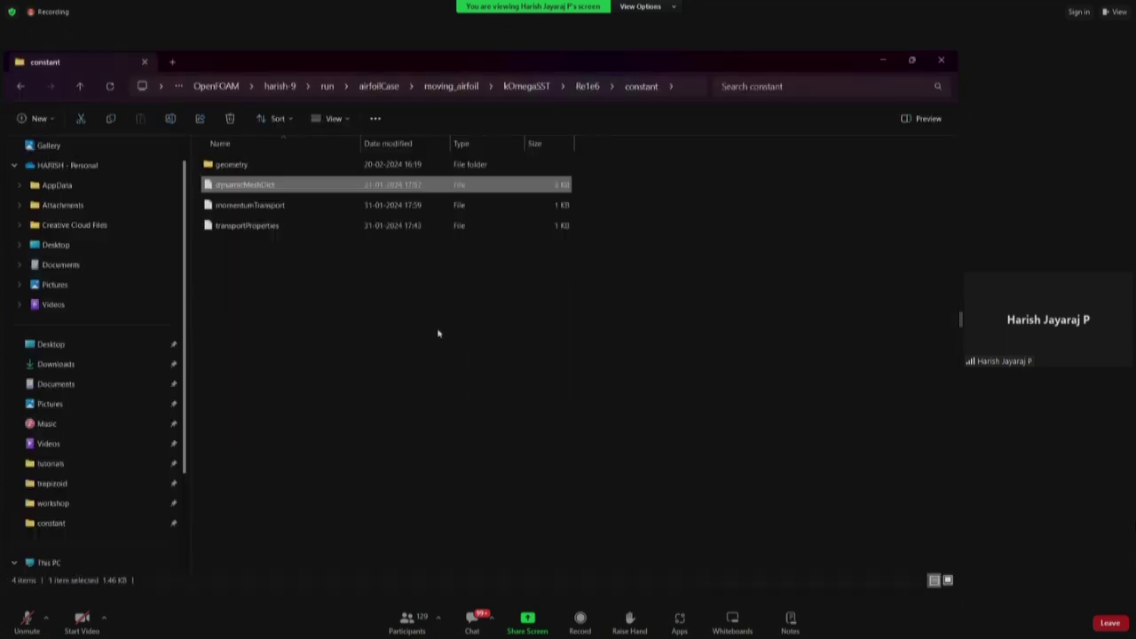
{"action": "key", "text": "alt+Tab"}
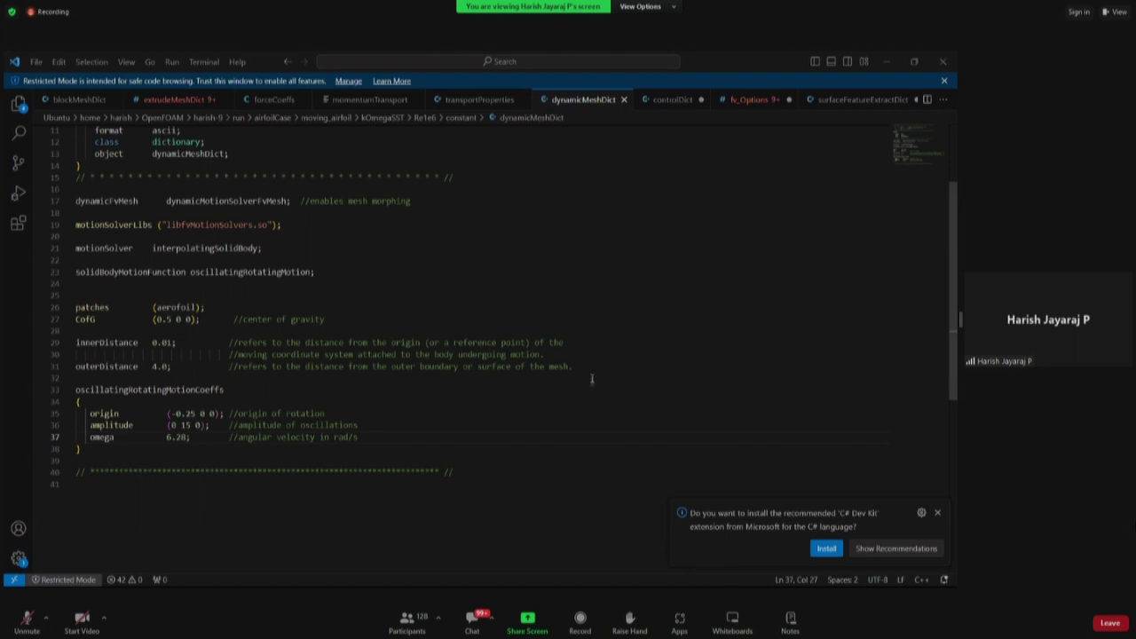
- Show the tutorial PDF's mesh-creation commands and place a shortened WSL terminal window above them
{"action": "key", "text": "alt+Tab"}
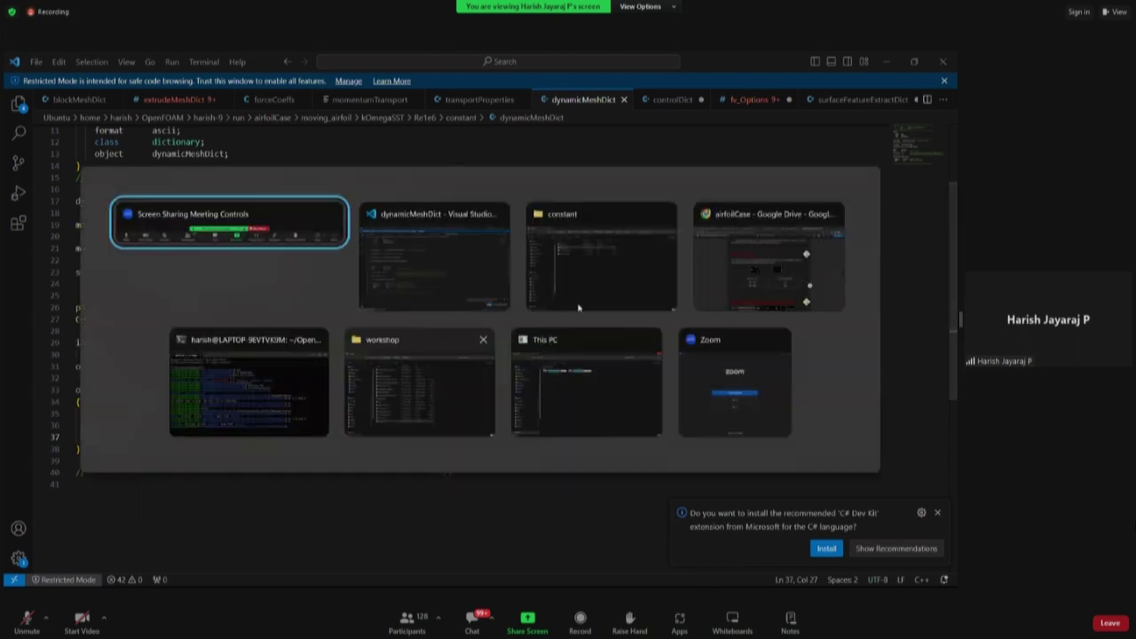
{"action": "left_click", "coordinate": [726, 273]}
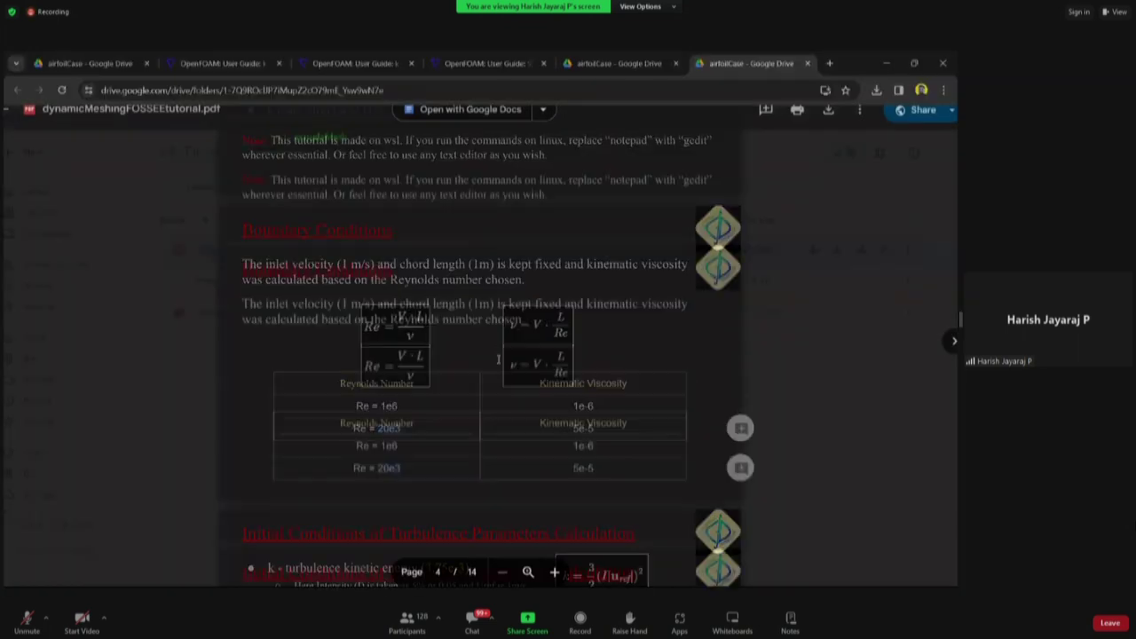
{"action": "key", "text": "alt+Tab"}
{"action": "key", "text": "alt+Tab"}
{"action": "key", "text": "alt+Tab"}
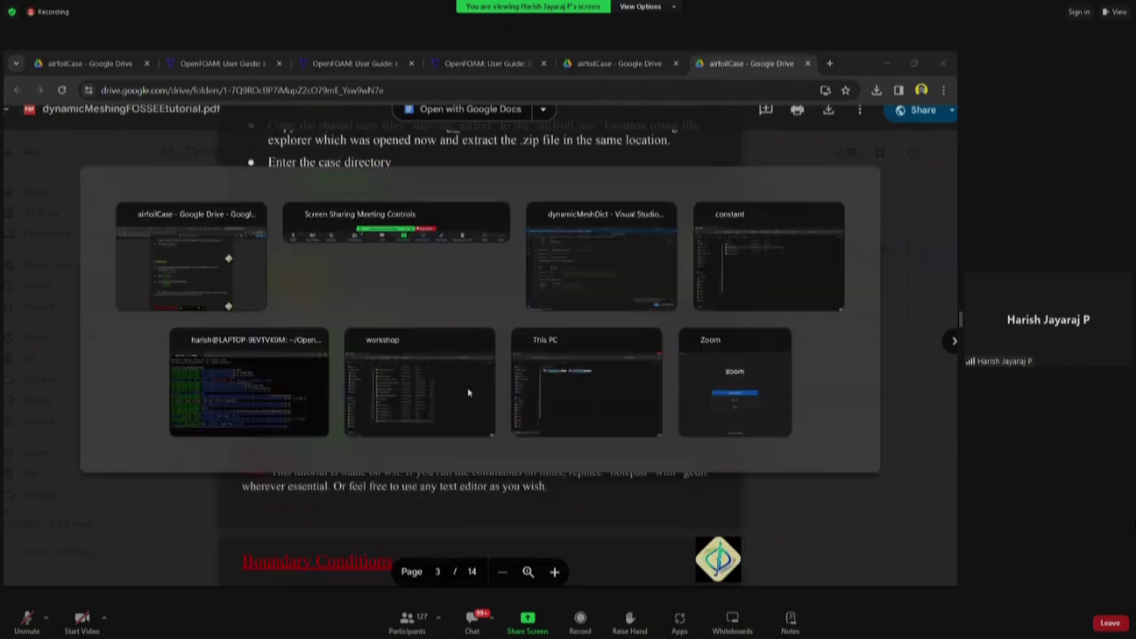
{"action": "key", "text": "alt+Tab"}
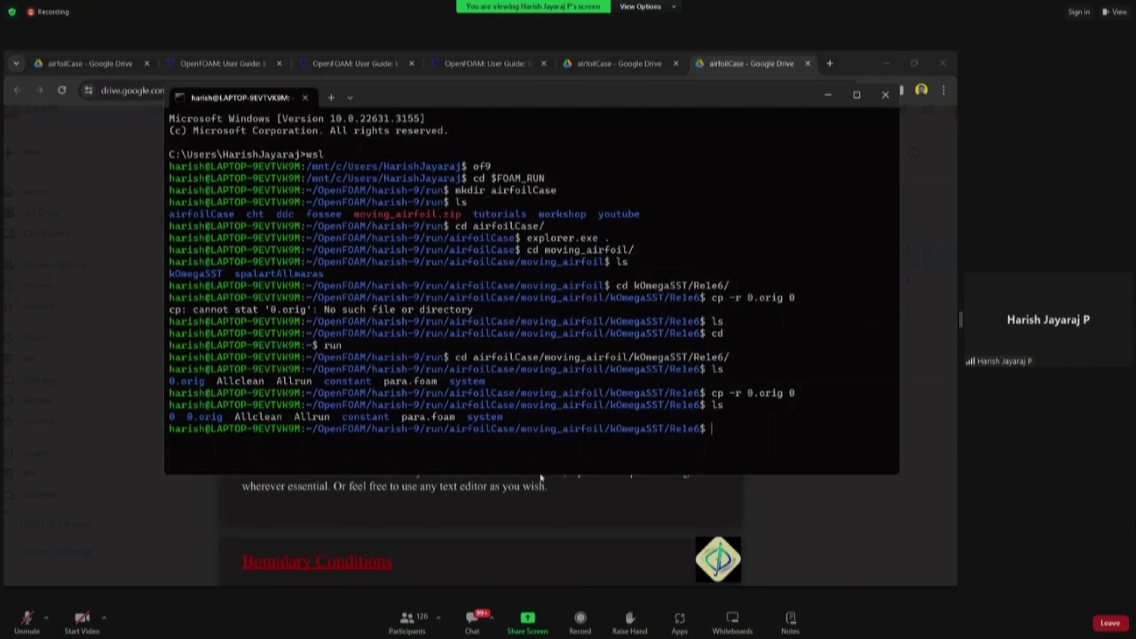
{"action": "left_click_drag", "start_coordinate": [539, 475], "coordinate": [541, 287]}
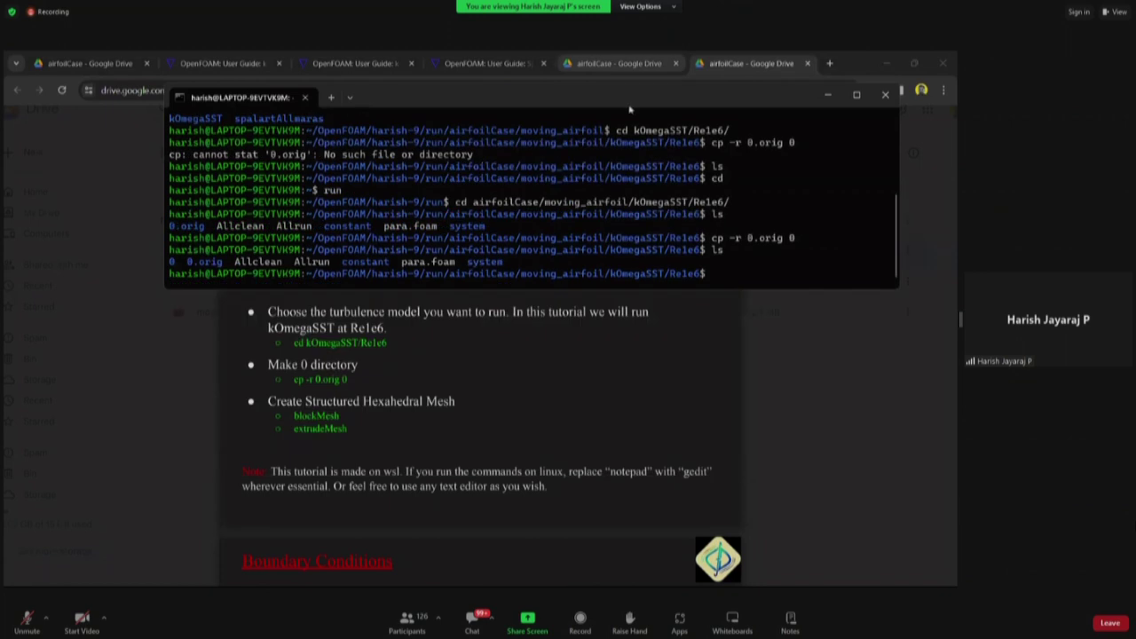
{"action": "left_click_drag", "start_coordinate": [594, 108], "coordinate": [468, 120]}
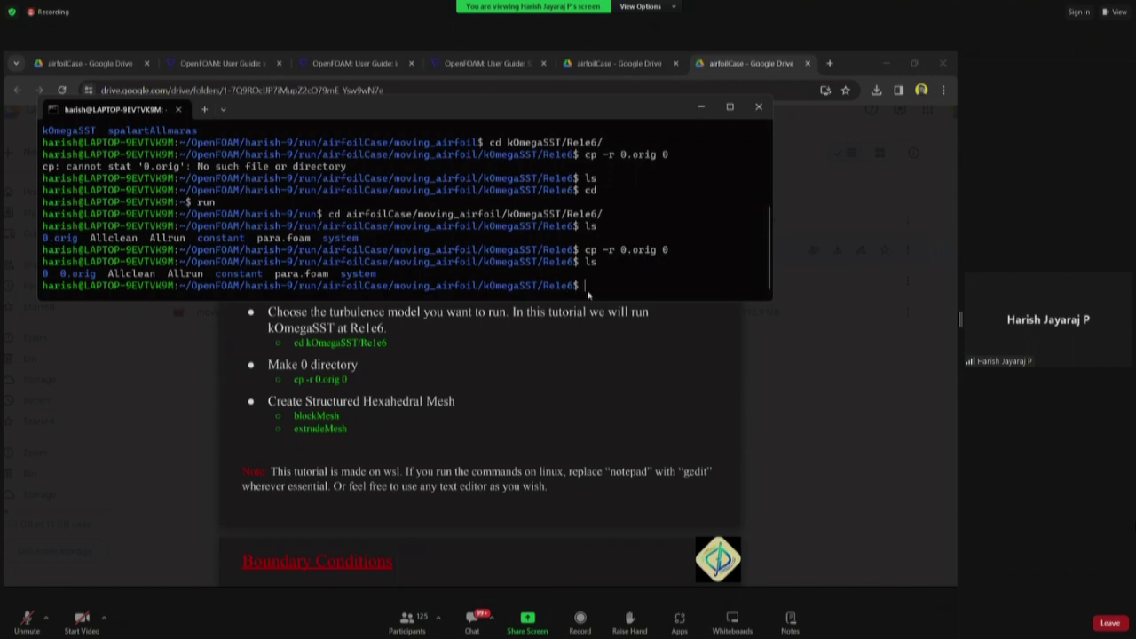
- List the contents of the Re1e6 case directory in the terminal with ls and point out the listed folders
{"action": "type", "text": "s"}
{"action": "key", "text": "Return"}
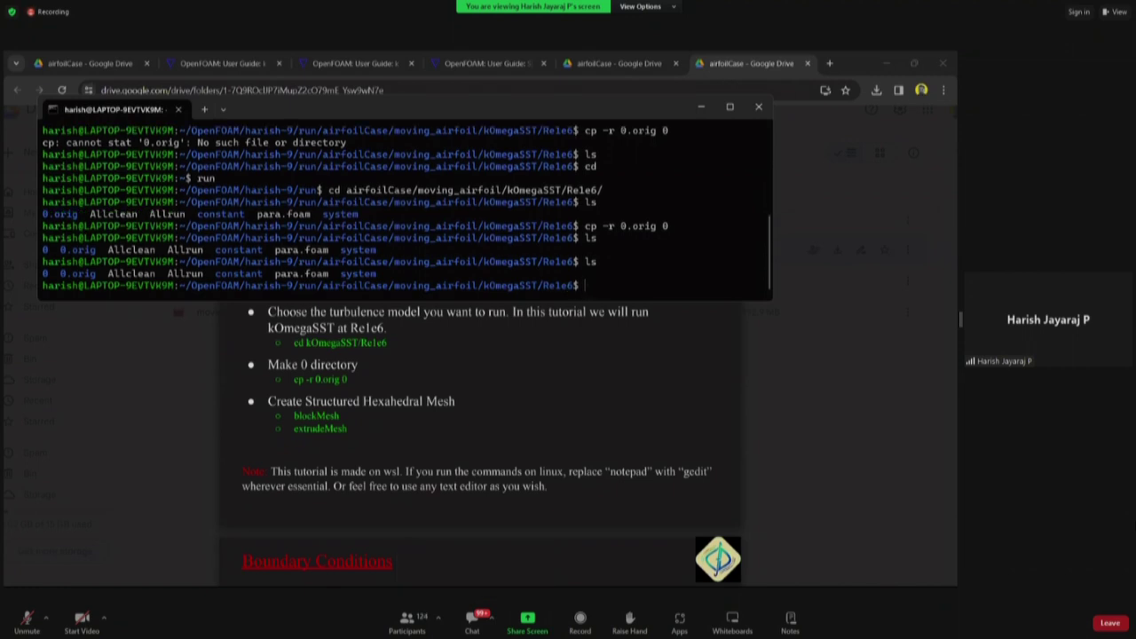
{"action": "left_click_drag", "start_coordinate": [383, 276], "coordinate": [42, 274]}
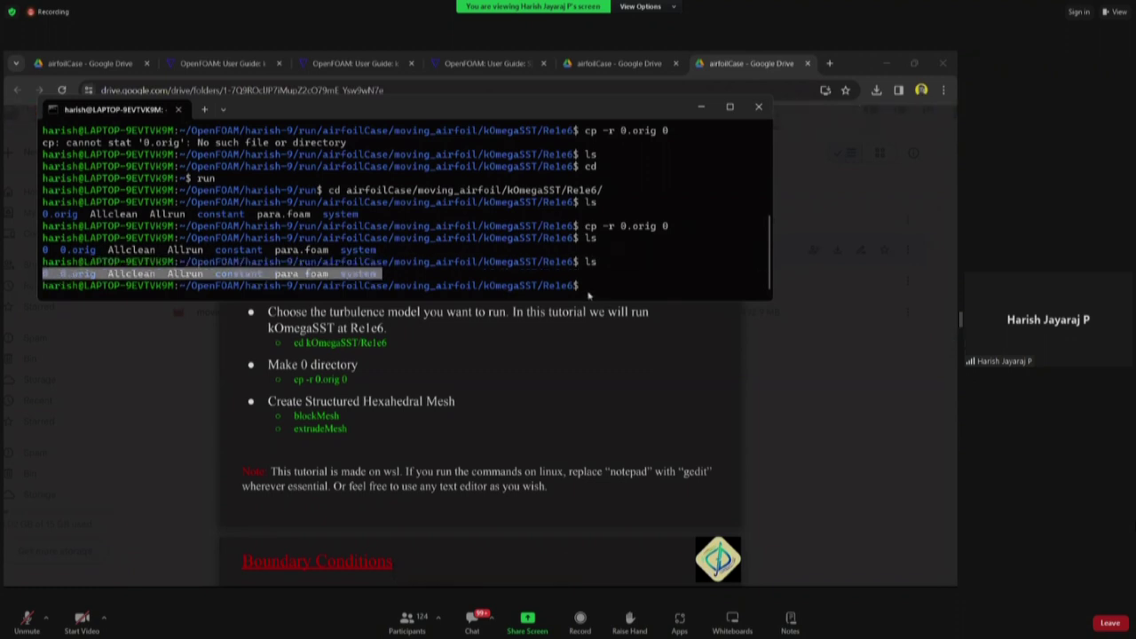
{"action": "left_click_drag", "start_coordinate": [479, 288], "coordinate": [586, 293]}
{"action": "right_click", "coordinate": [586, 293]}
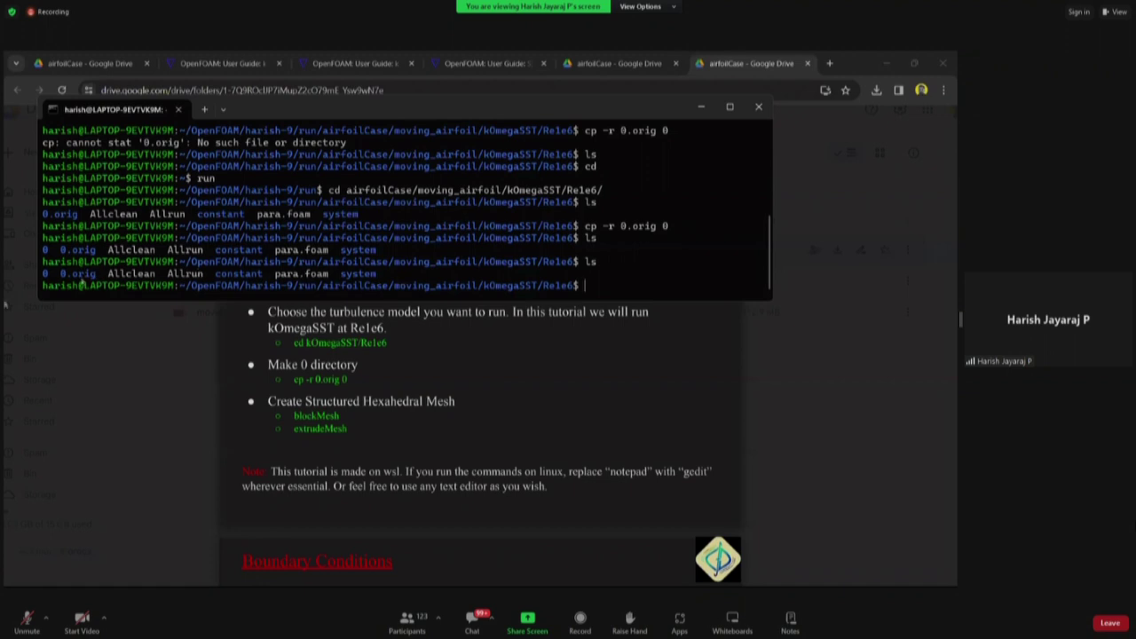
- Run blockMesh in the Re1e6 case directory and check the end of its output
{"action": "type", "text": "blockMesh"}
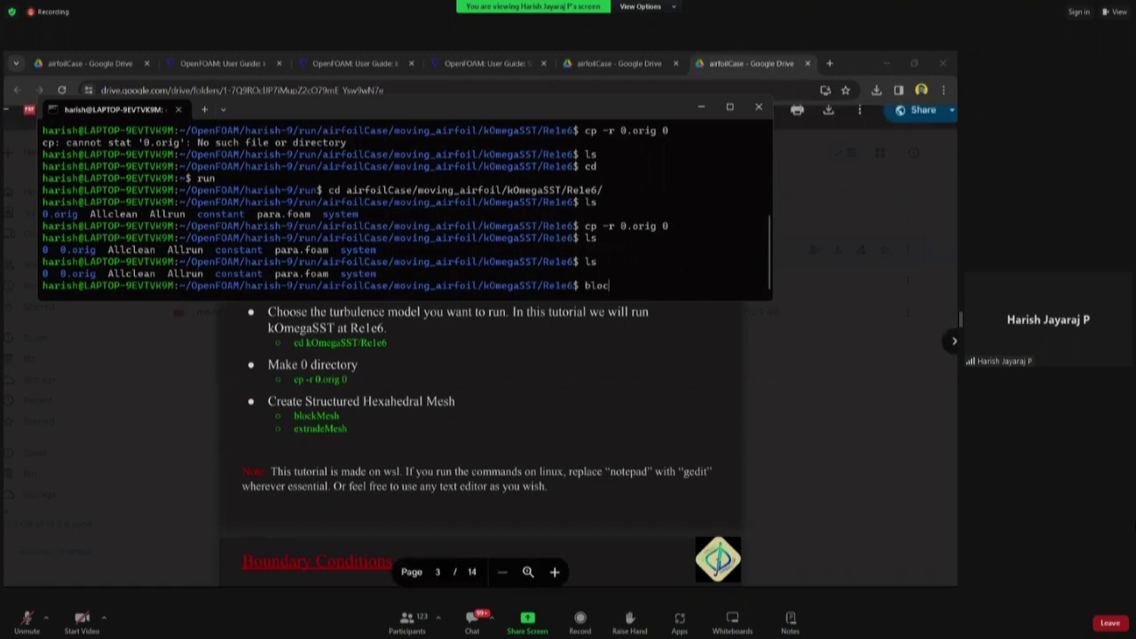
{"action": "key", "text": "Return"}
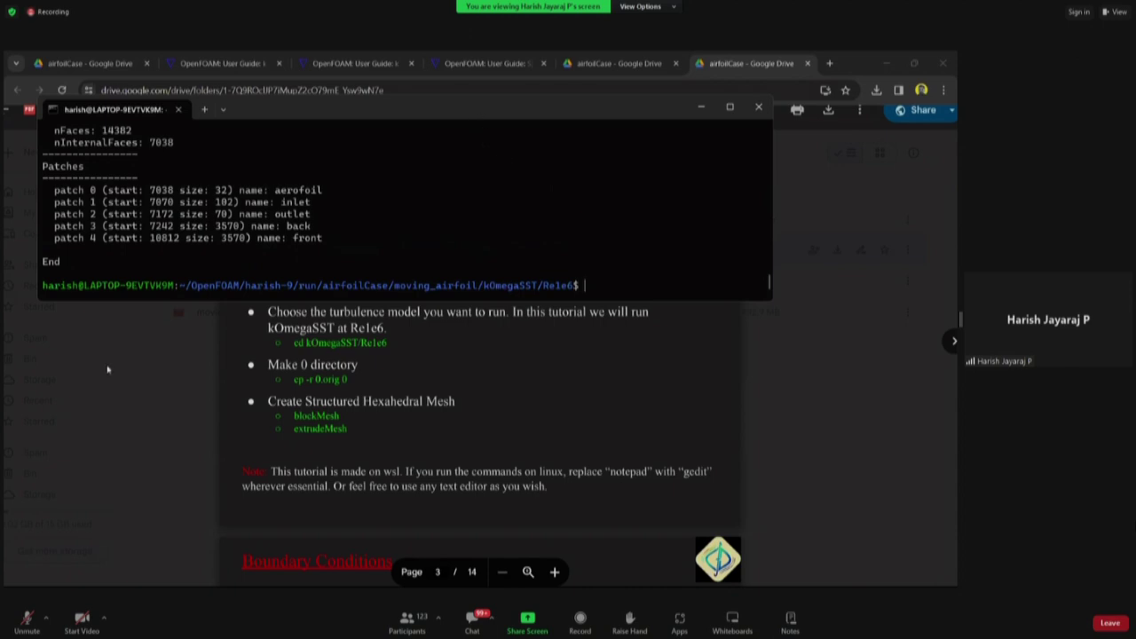
{"action": "left_click_drag", "start_coordinate": [266, 109], "coordinate": [288, 198]}
{"action": "double_click", "coordinate": [72, 351]}
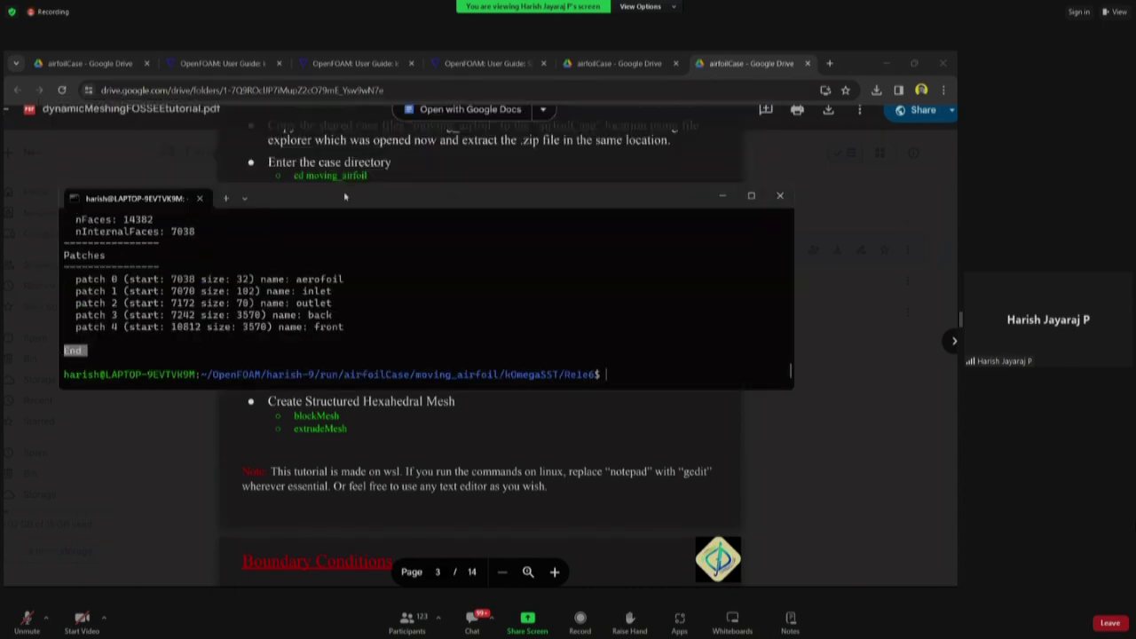
- Shift the terminal clear of the tutorial's mesh commands and run extrudeMesh in the Re1e6 case directory
{"action": "left_click_drag", "start_coordinate": [346, 196], "coordinate": [300, 149]}
{"action": "left_click", "coordinate": [568, 330]}
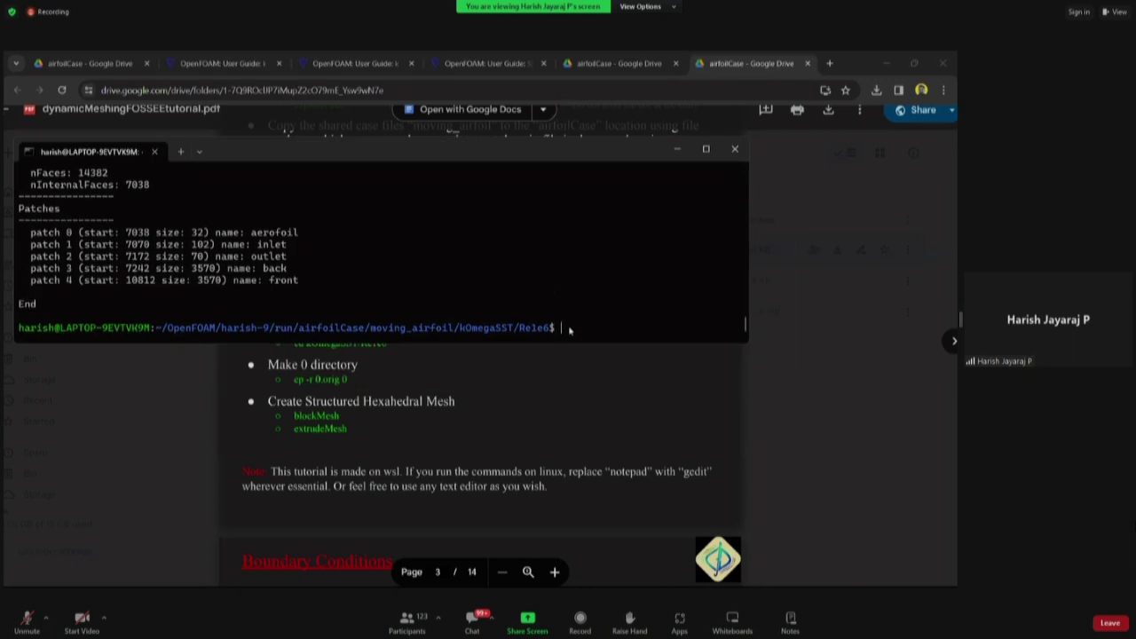
{"action": "type", "text": "extrudeMesh"}
{"action": "key", "text": "Return"}
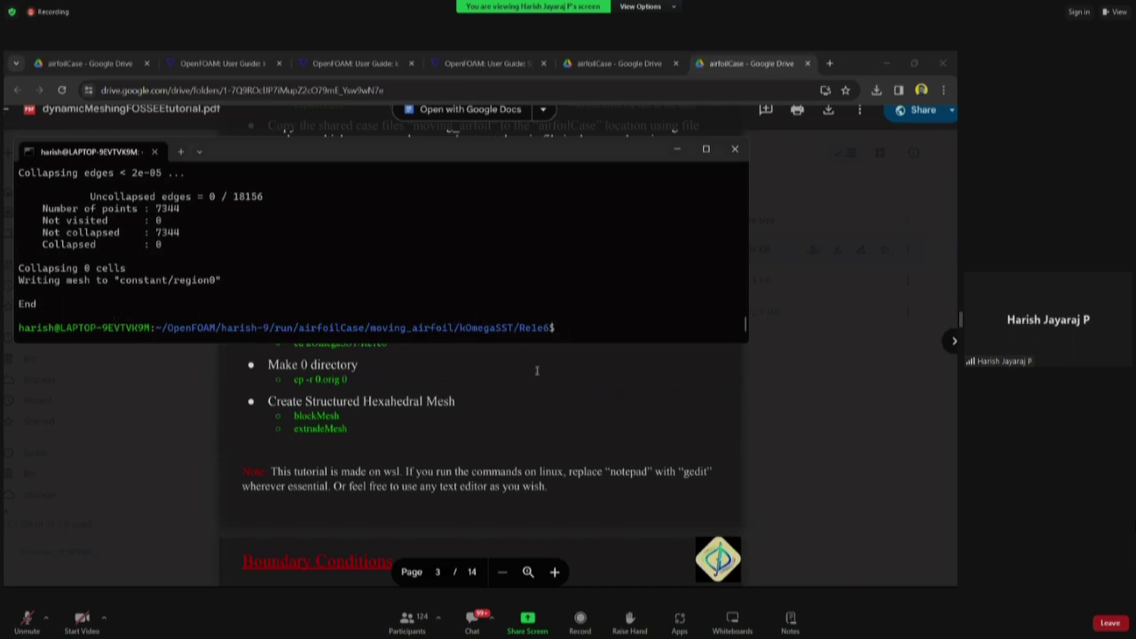
- Switch to File Explorer, go up to the Re1e6 case folder and open para.foam
{"action": "key", "text": "alt+Tab"}
{"action": "key", "text": "alt+Tab"}
{"action": "left_click", "coordinate": [472, 391]}
{"action": "key", "text": "BackSpace"}
{"action": "left_click", "coordinate": [236, 288]}
{"action": "left_click", "coordinate": [237, 291]}
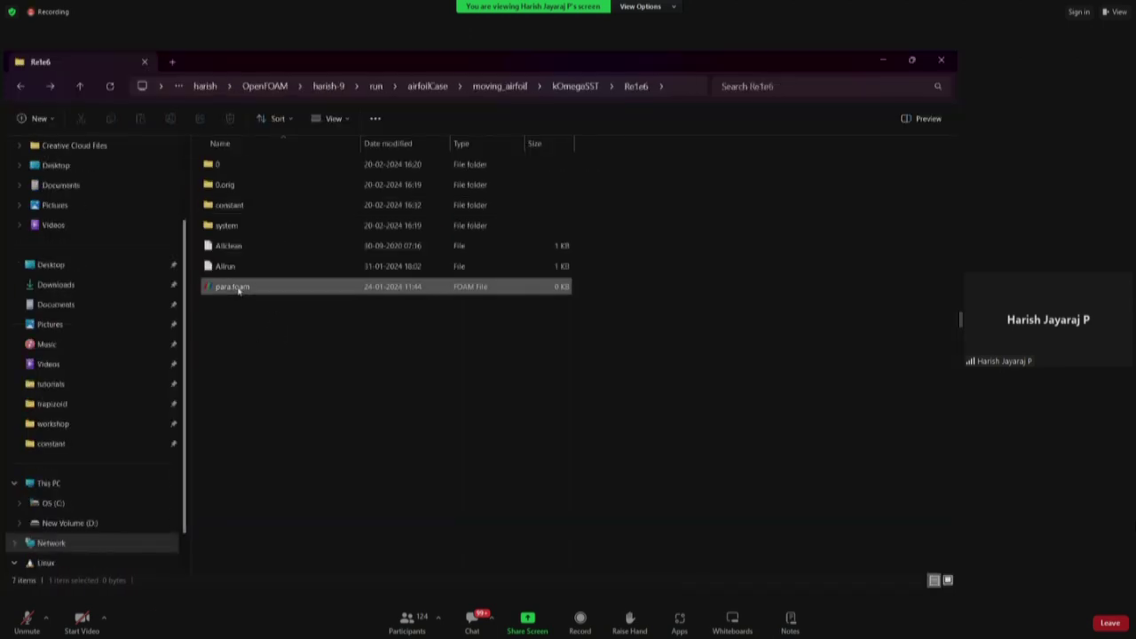
- Load the para.foam mesh in ParaView and display it along the +Y direction as Surface With Edges
{"action": "double_click", "coordinate": [238, 290]}
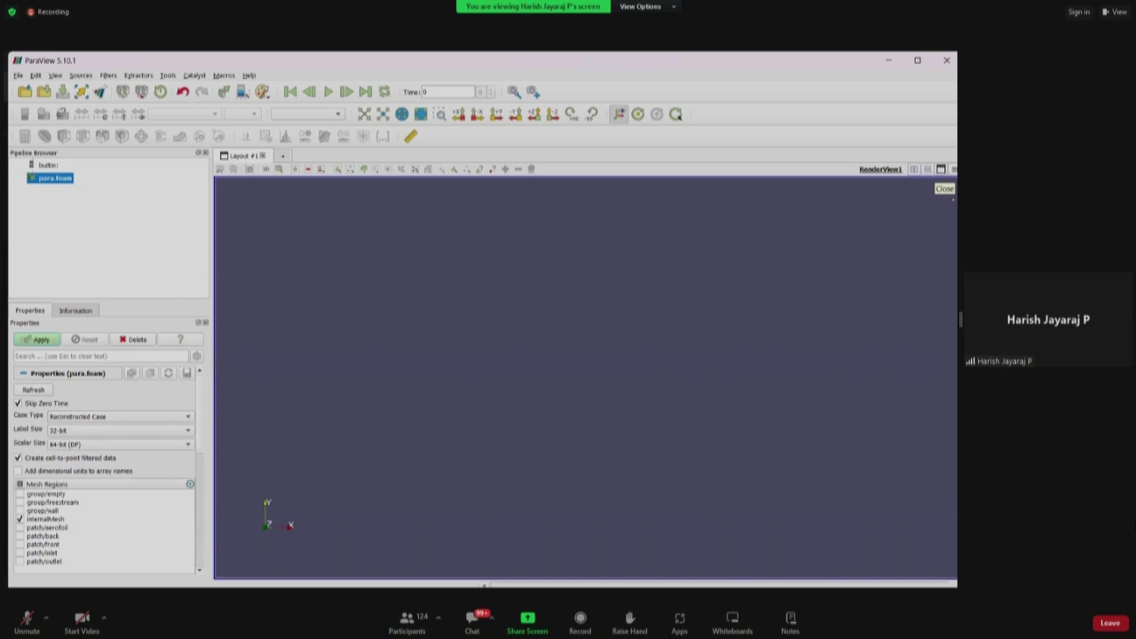
{"action": "left_click", "coordinate": [45, 341]}
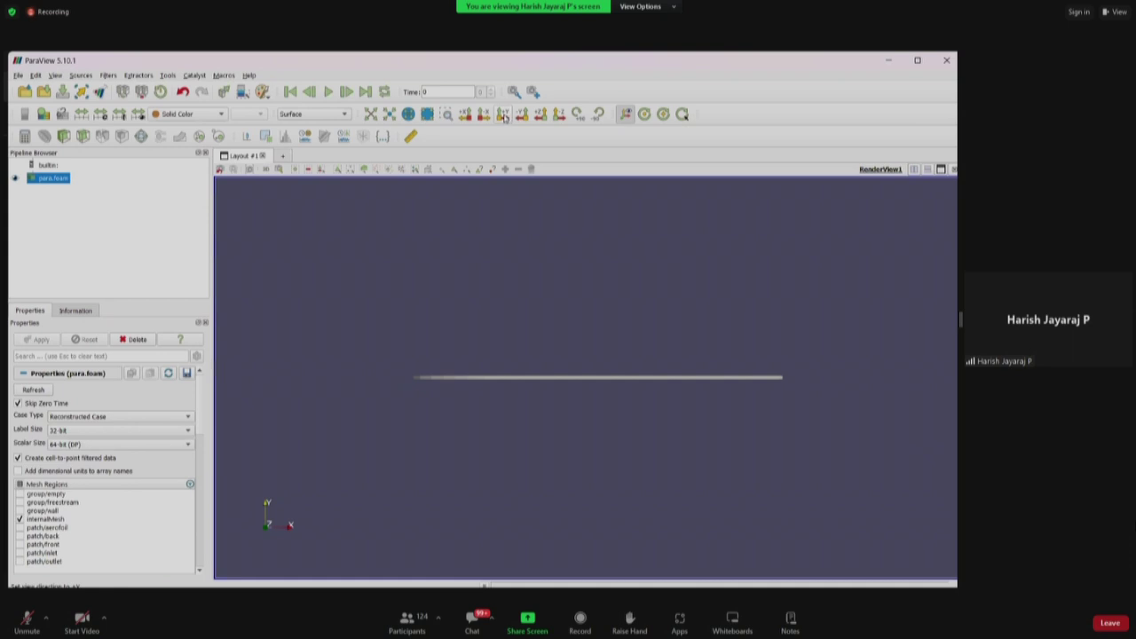
{"action": "left_click", "coordinate": [504, 117]}
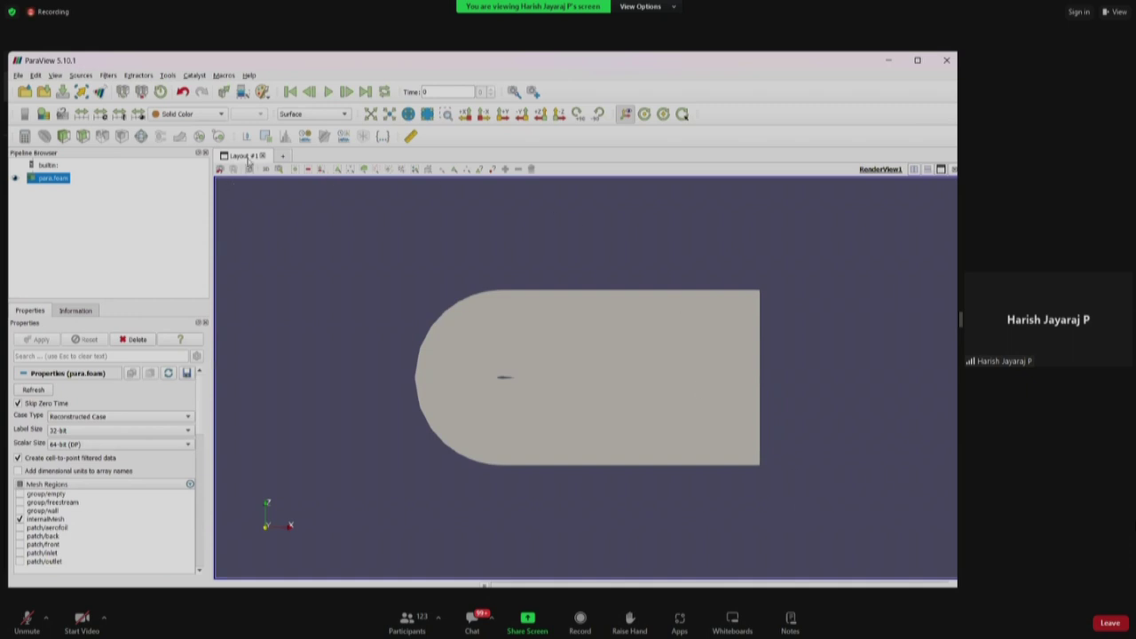
{"action": "left_click", "coordinate": [299, 116]}
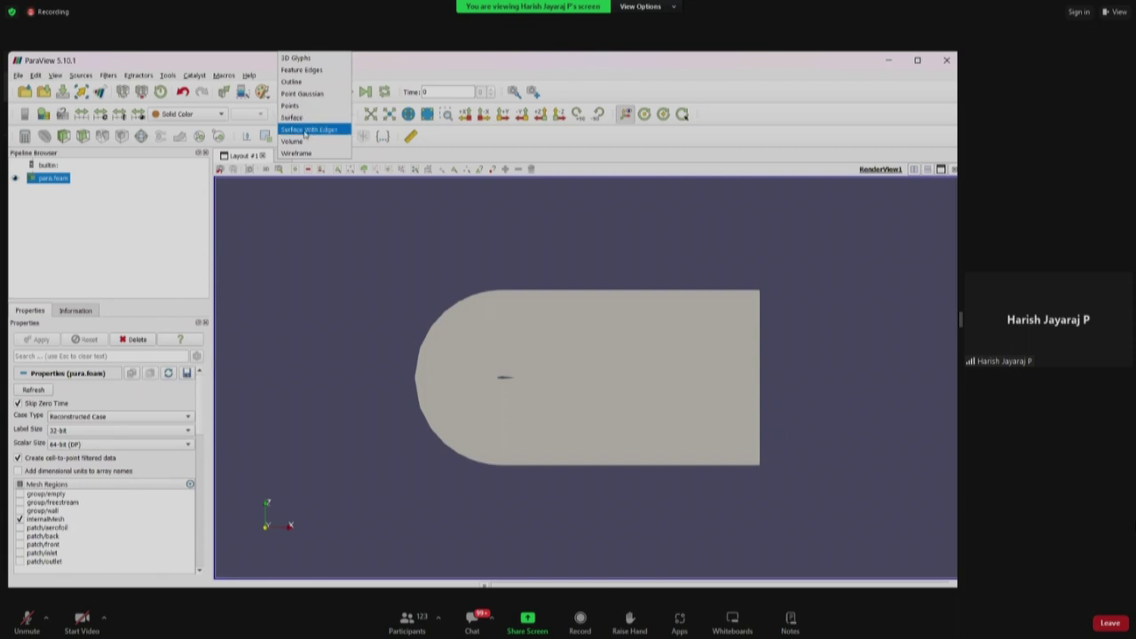
{"action": "left_click", "coordinate": [305, 130]}
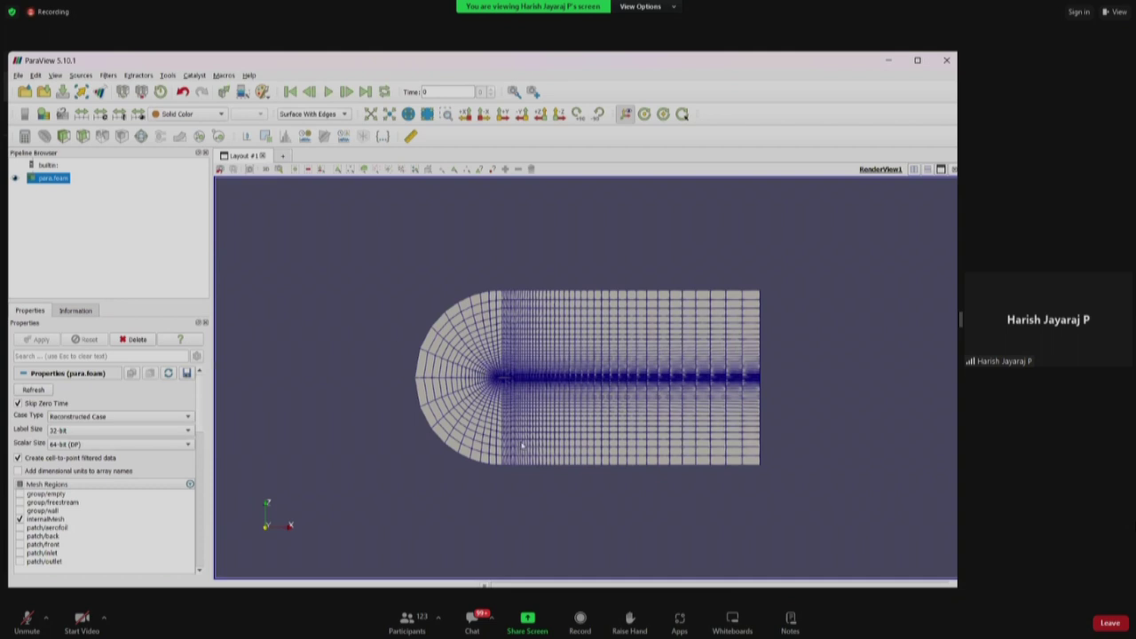
- Examine the mesh around the airfoil, the curved inlet side and the wake, including an angled view of its thickness
{"action": "scroll", "coordinate": [532, 317], "scroll_direction": "up", "scroll_amount": 5}
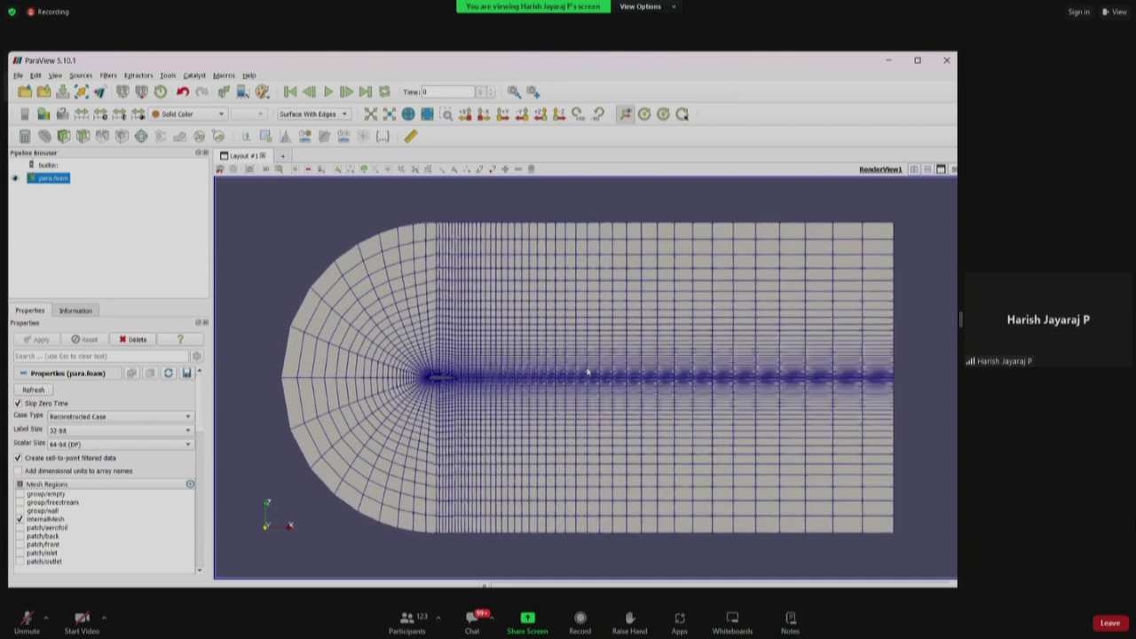
{"action": "scroll", "coordinate": [486, 373], "scroll_direction": "up", "scroll_amount": 2}
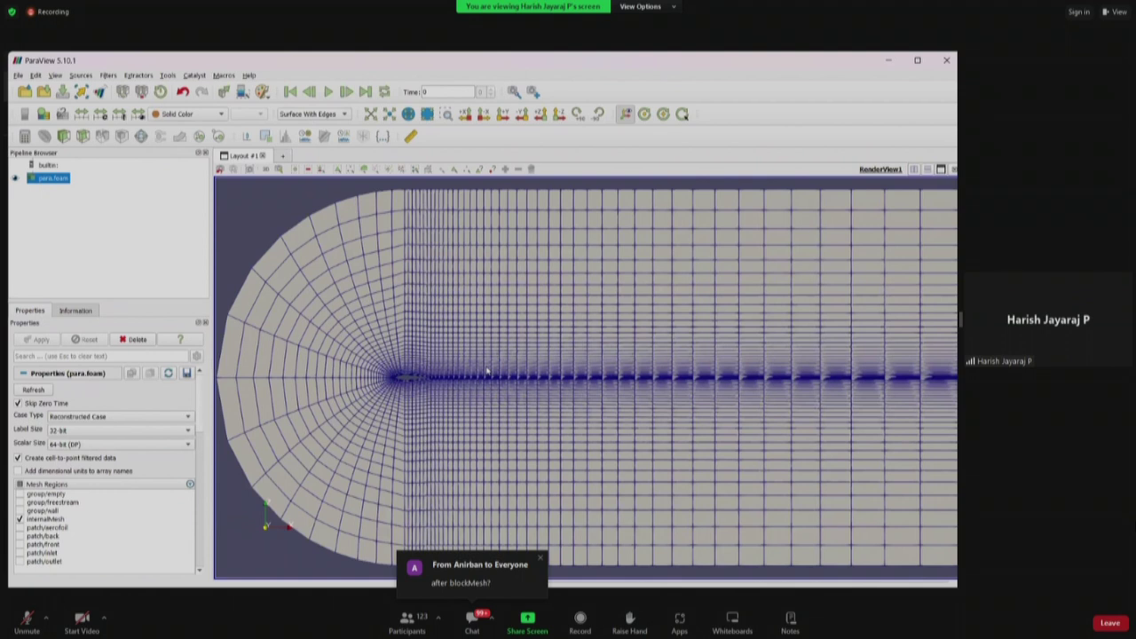
{"action": "scroll", "coordinate": [486, 373], "scroll_direction": "up", "scroll_amount": 2}
{"action": "left_click_drag", "start_coordinate": [497, 364], "coordinate": [671, 343]}
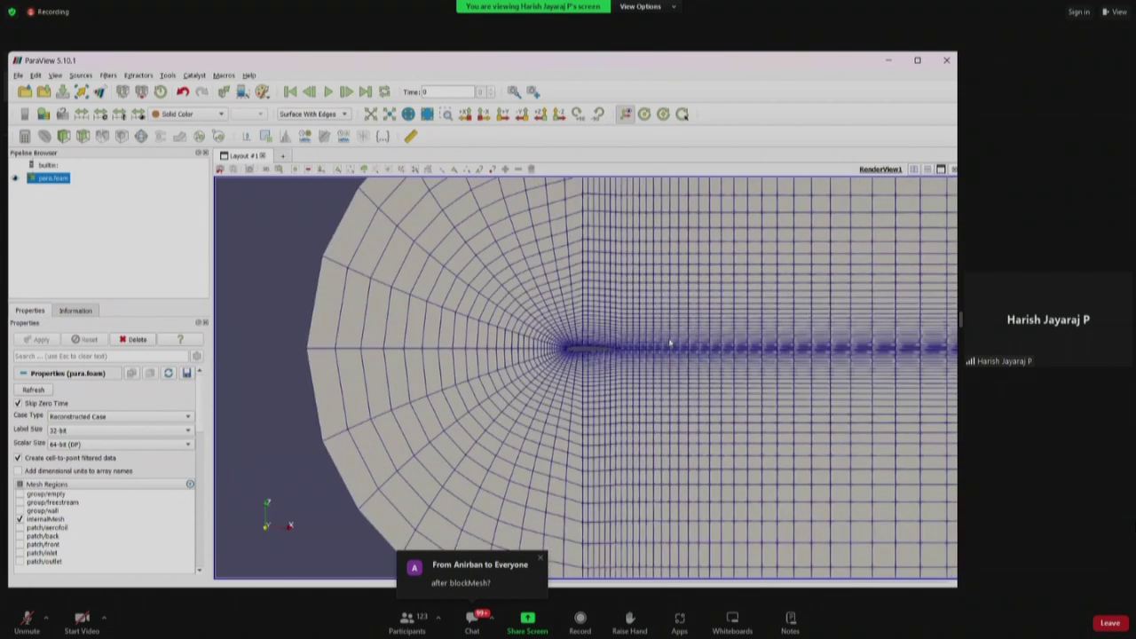
{"action": "scroll", "coordinate": [670, 343], "scroll_direction": "down", "scroll_amount": 4}
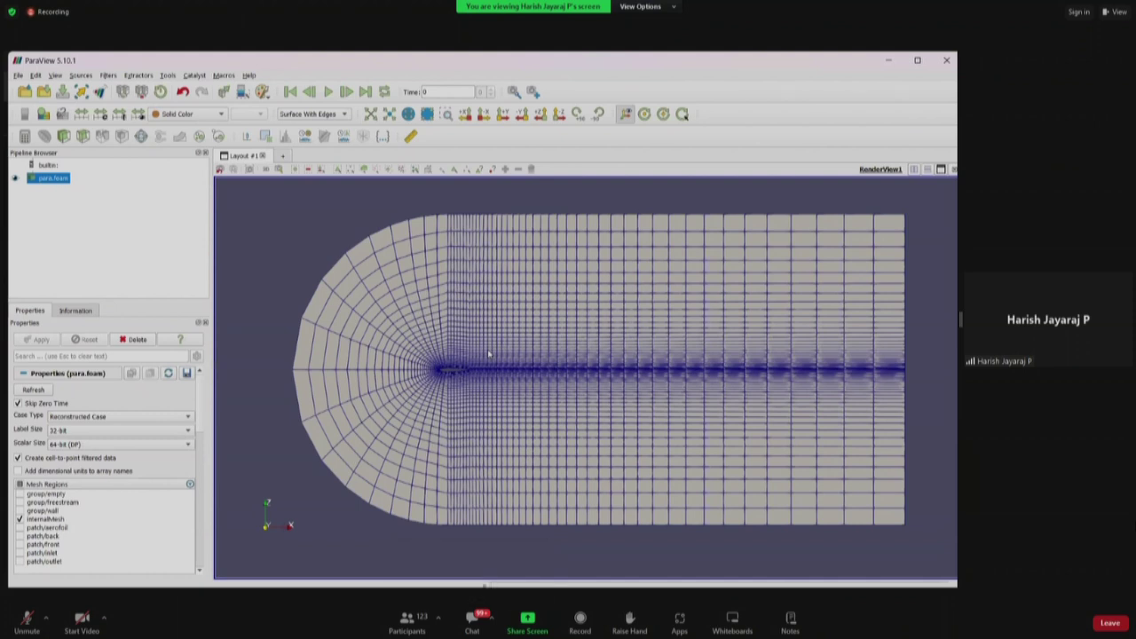
{"action": "scroll", "coordinate": [507, 376], "scroll_direction": "up", "scroll_amount": 4}
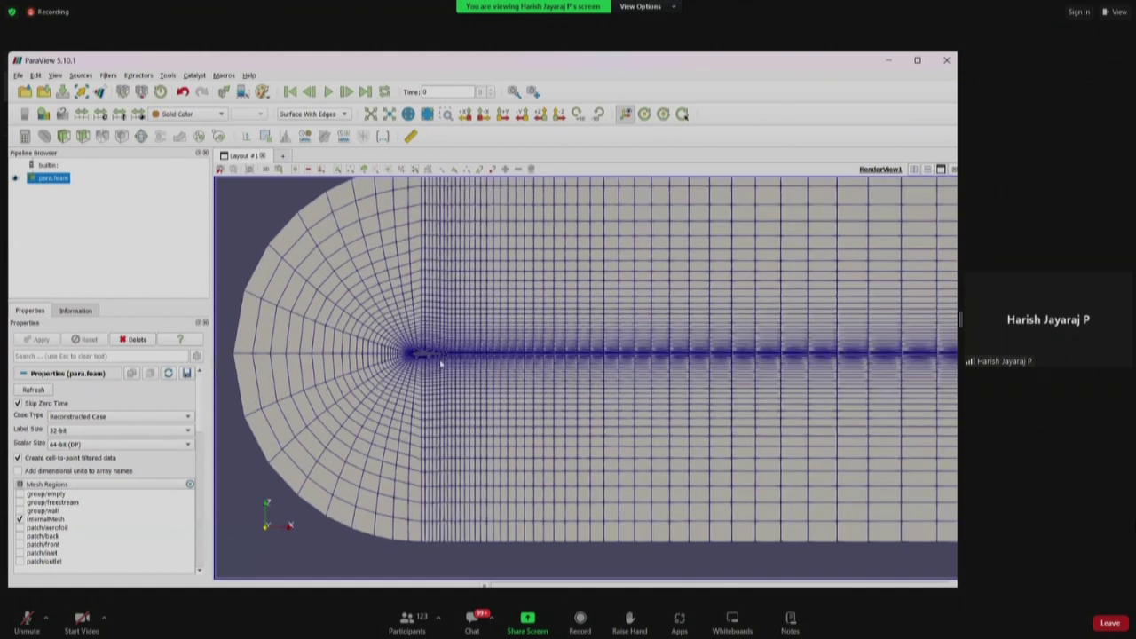
{"action": "scroll", "coordinate": [527, 368], "scroll_direction": "down", "scroll_amount": 5}
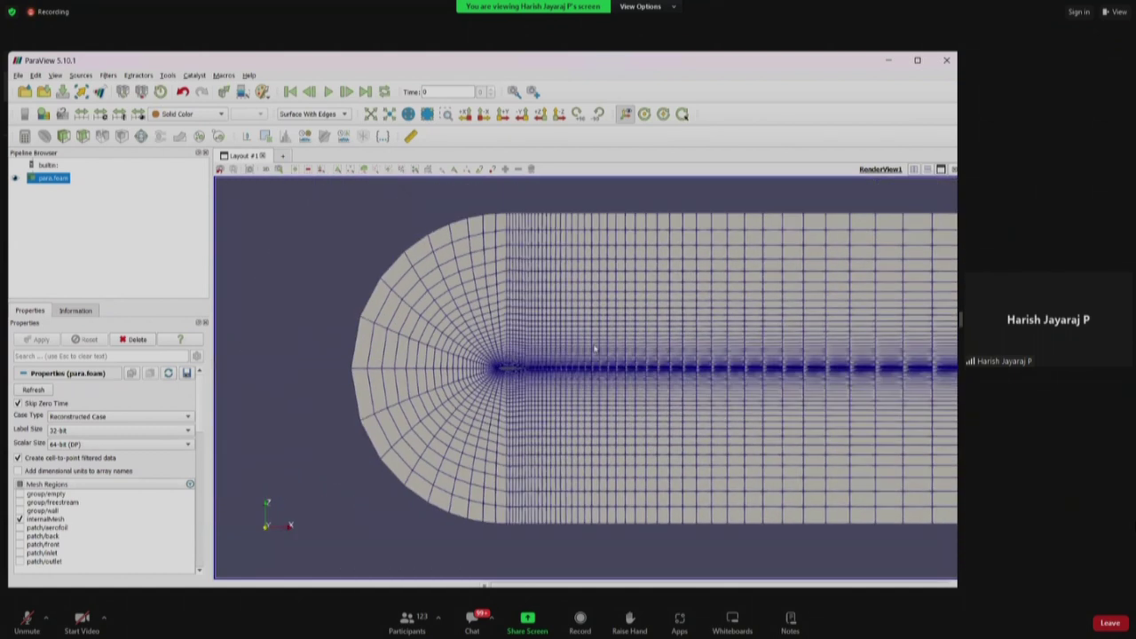
{"action": "left_click_drag", "start_coordinate": [614, 400], "coordinate": [36, 529]}
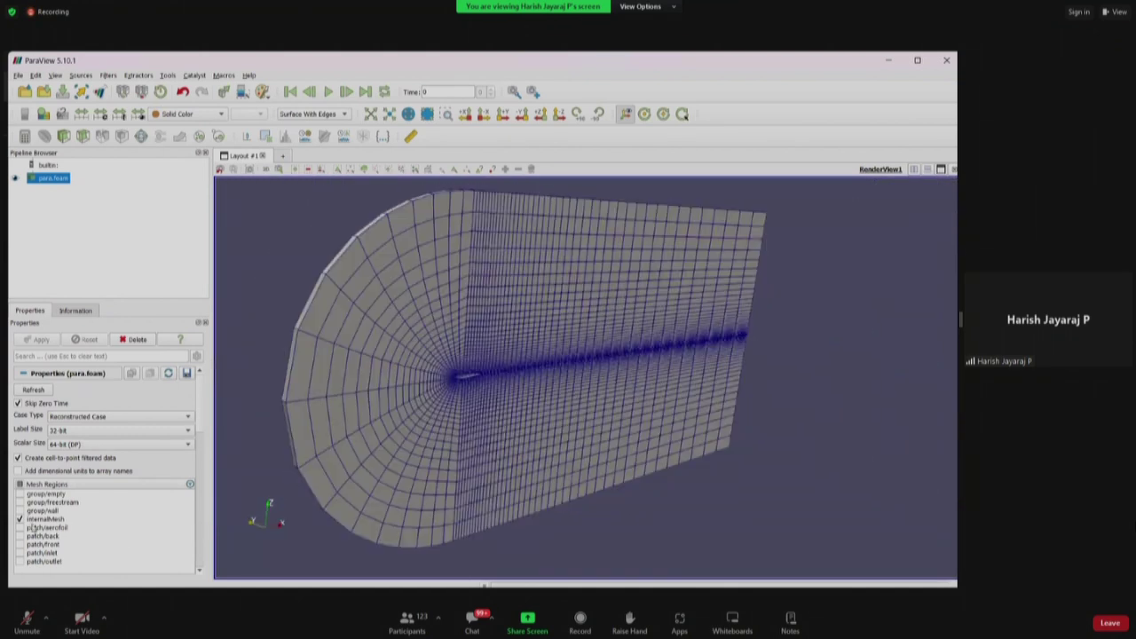
- Show only the patch/inlet mesh region in place of internalMesh and inspect it at an angle
{"action": "scroll", "coordinate": [124, 445], "scroll_direction": "down", "scroll_amount": 3}
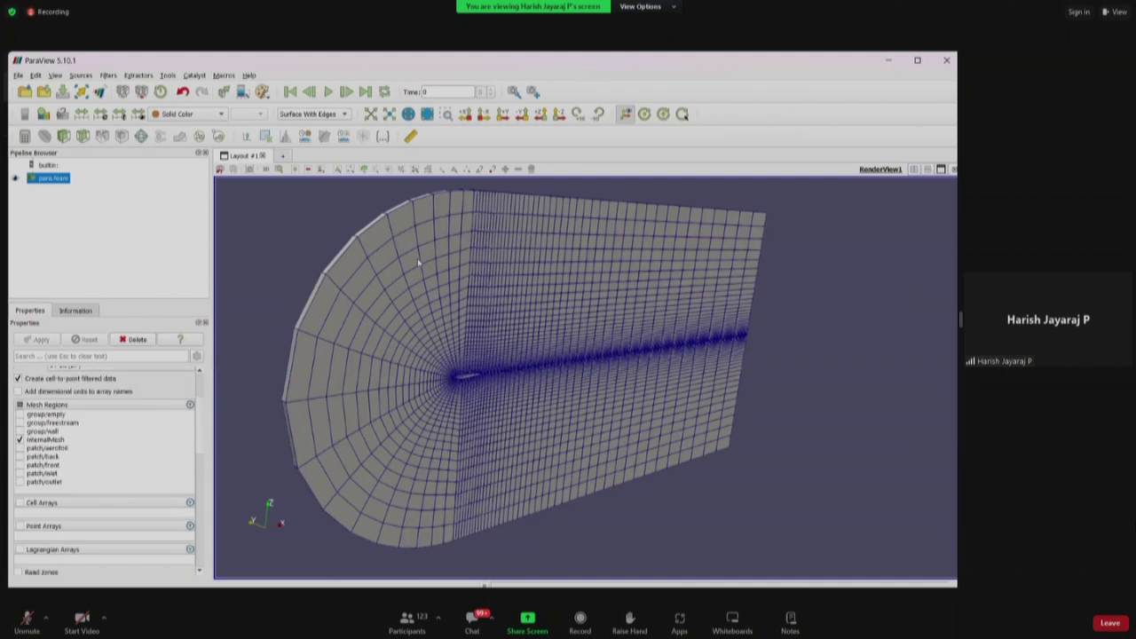
{"action": "left_click", "coordinate": [20, 473]}
{"action": "left_click", "coordinate": [20, 440]}
{"action": "left_click", "coordinate": [41, 339]}
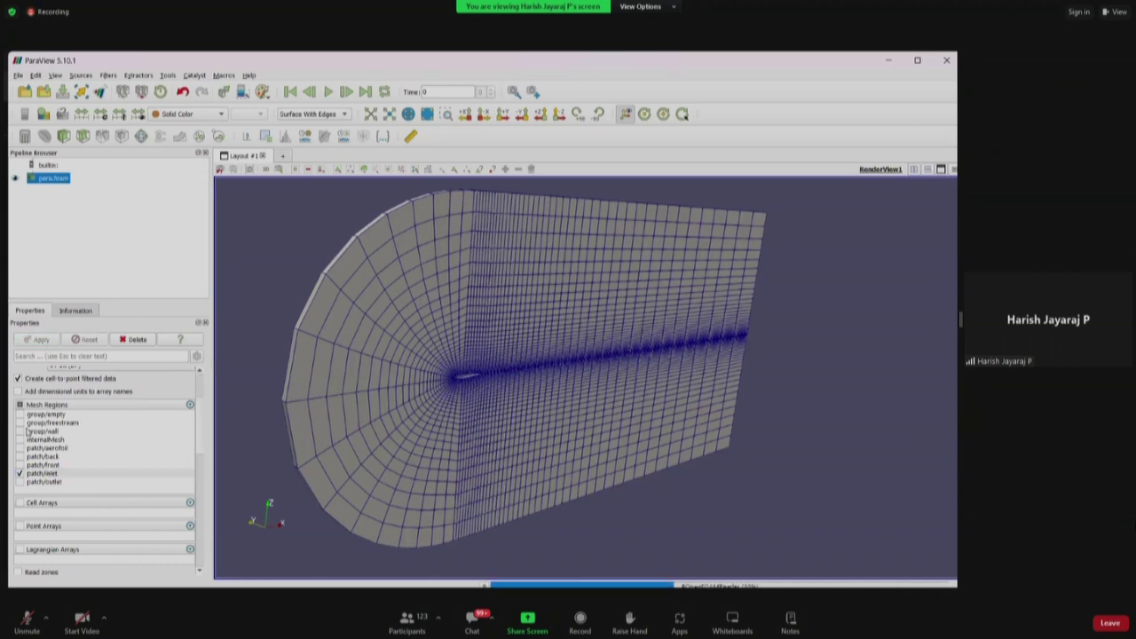
{"action": "left_click_drag", "start_coordinate": [525, 355], "coordinate": [553, 356]}
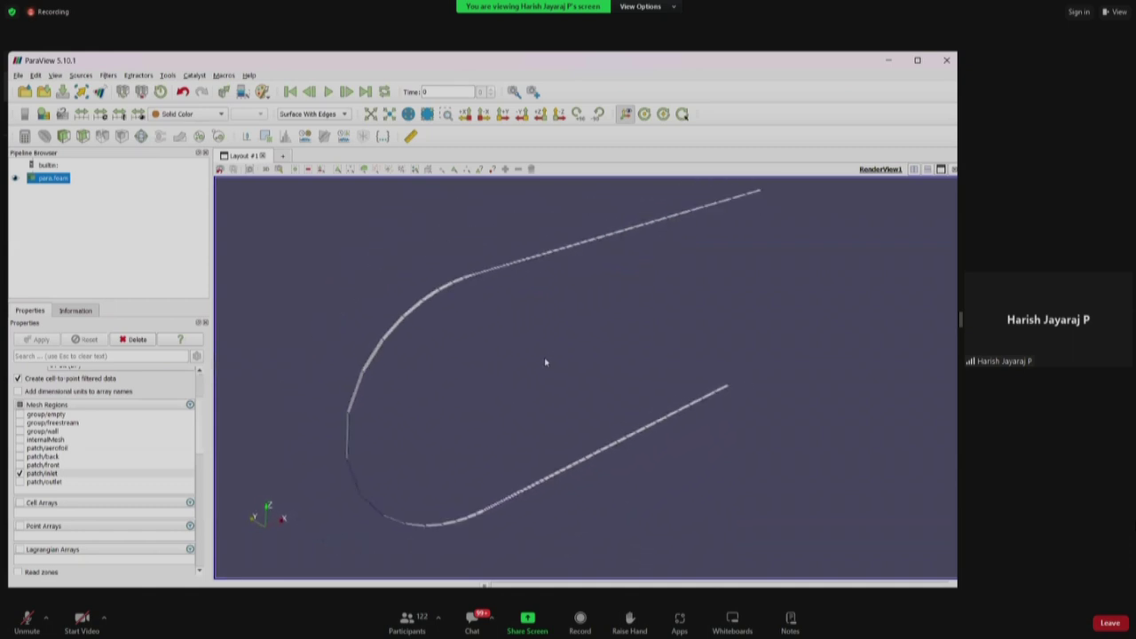
- Show only the patch/outlet mesh region in place of the inlet patch
{"action": "left_click", "coordinate": [19, 482]}
{"action": "left_click", "coordinate": [19, 473]}
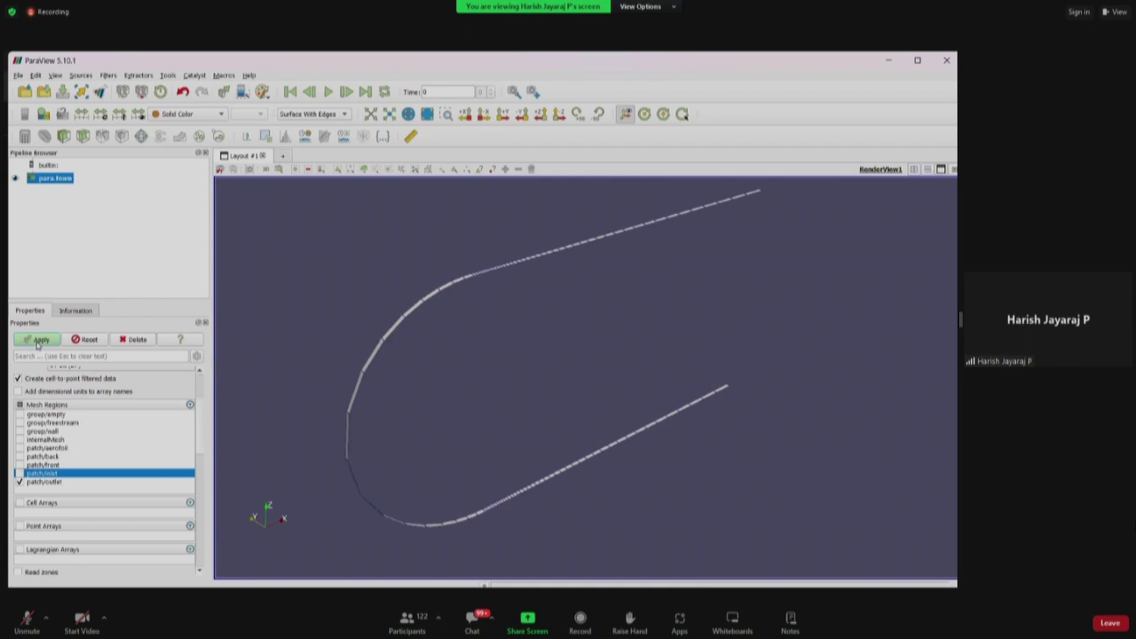
{"action": "left_click", "coordinate": [39, 339]}
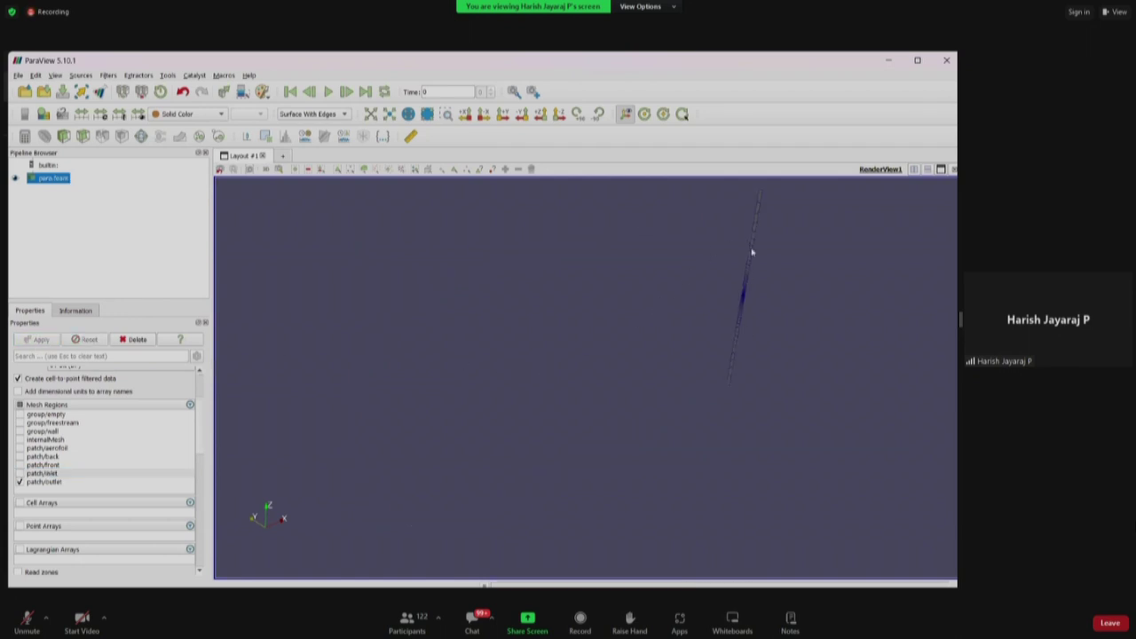
- Show only the patch/back and patch/front mesh regions and inspect the two faces from several angles
{"action": "left_click", "coordinate": [19, 482]}
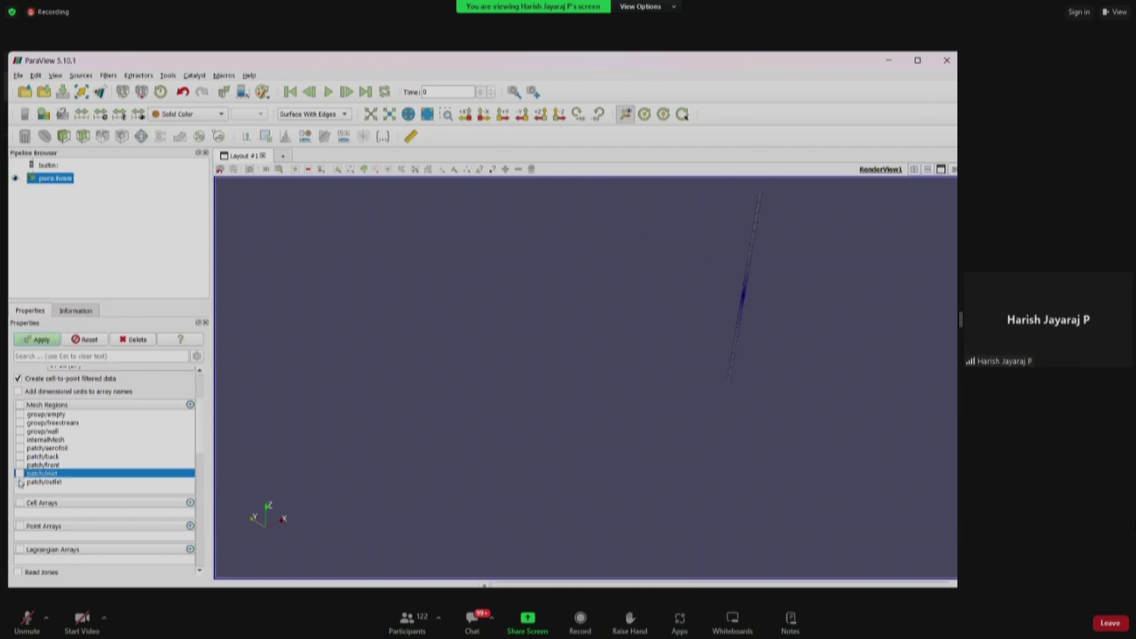
{"action": "left_click", "coordinate": [19, 456]}
{"action": "left_click", "coordinate": [20, 465]}
{"action": "left_click", "coordinate": [40, 339]}
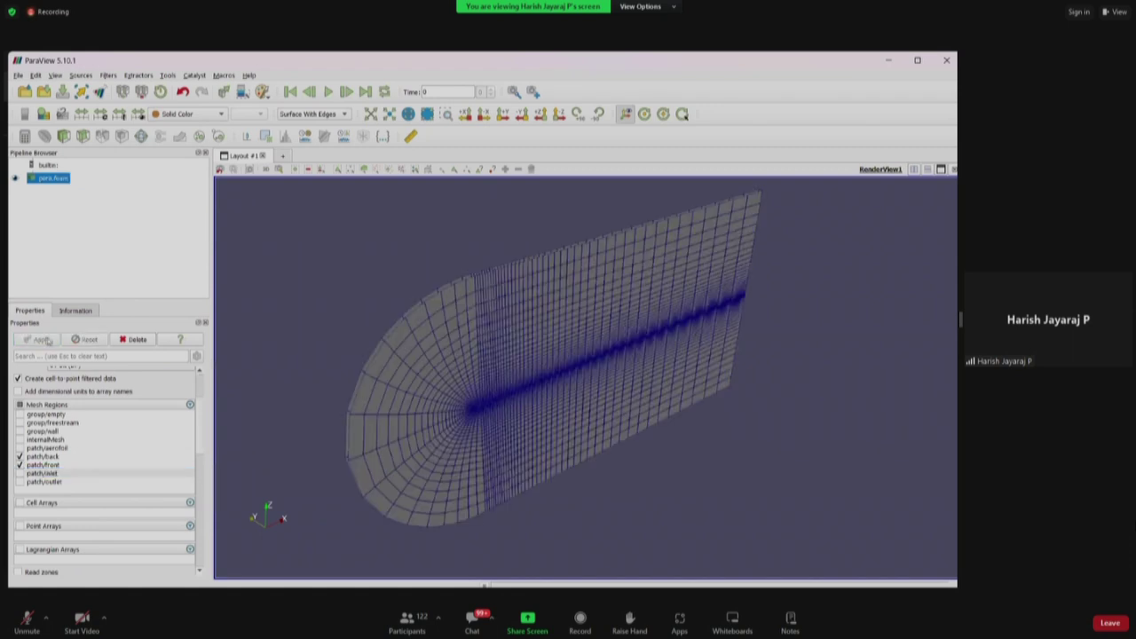
{"action": "left_click_drag", "start_coordinate": [290, 343], "coordinate": [315, 344]}
{"action": "left_click_drag", "start_coordinate": [332, 364], "coordinate": [297, 360]}
{"action": "scroll", "coordinate": [449, 418], "scroll_direction": "up", "scroll_amount": 3}
{"action": "left_click_drag", "start_coordinate": [397, 358], "coordinate": [478, 346]}
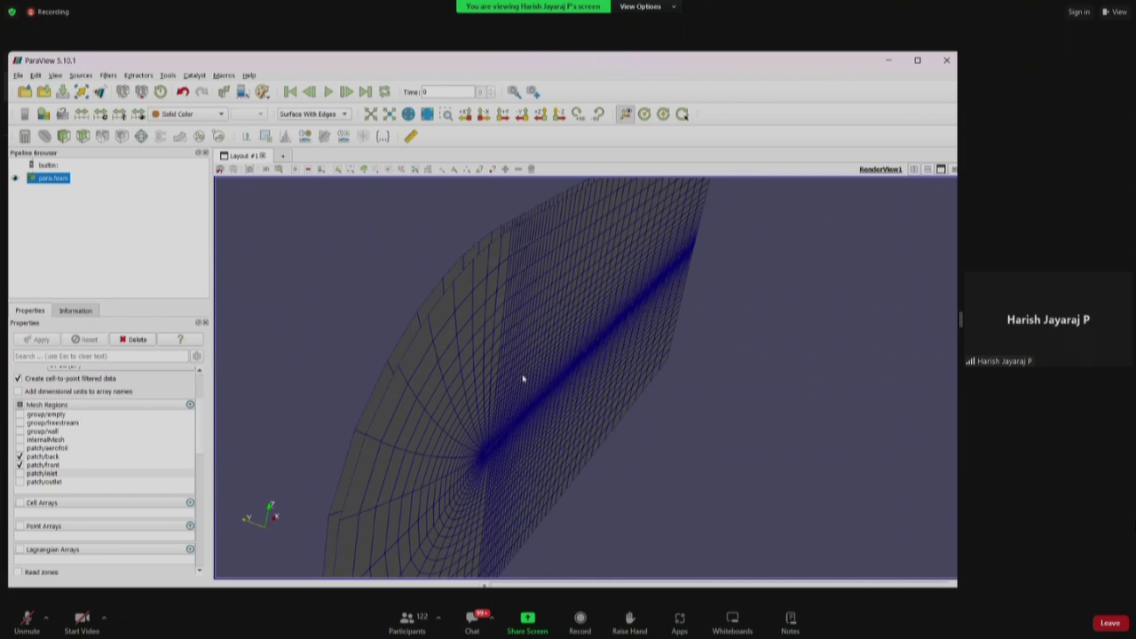
{"action": "left_click_drag", "start_coordinate": [523, 379], "coordinate": [487, 364]}
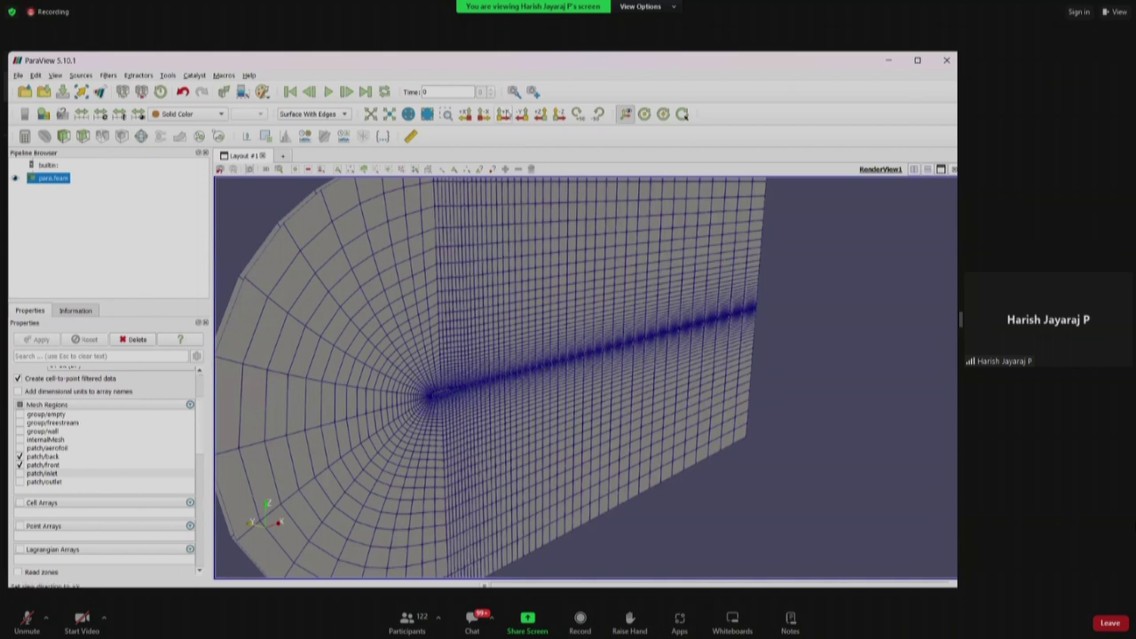
- Show only the patch/aerofoil mesh region and inspect the airfoil surface up close
{"action": "left_click", "coordinate": [19, 448]}
{"action": "left_click", "coordinate": [19, 464]}
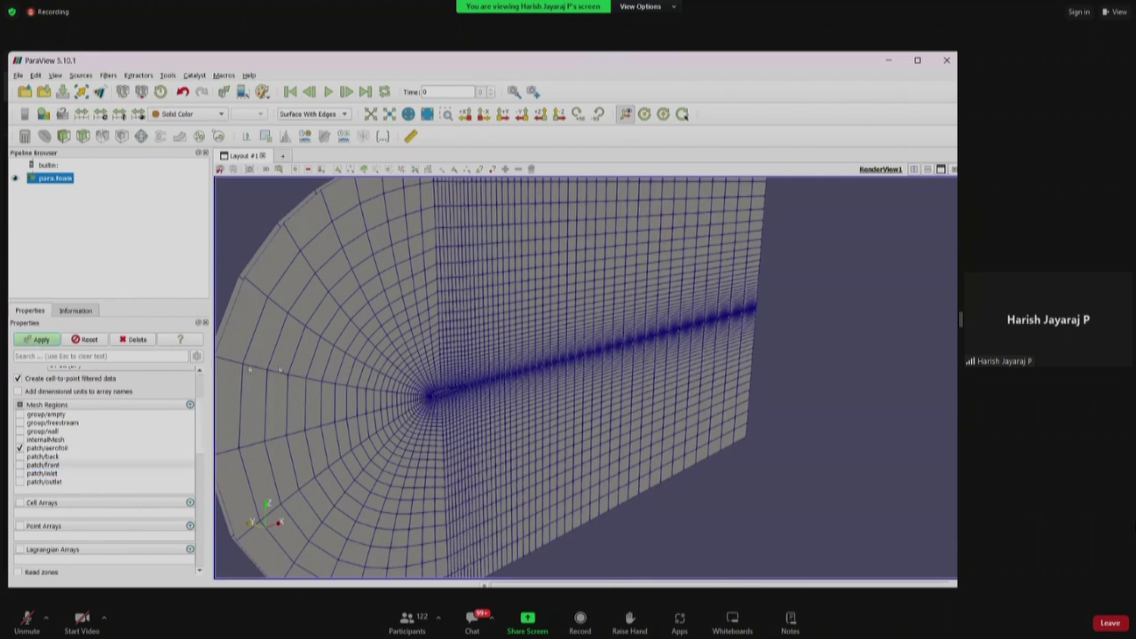
{"action": "left_click", "coordinate": [41, 339]}
{"action": "left_click_drag", "start_coordinate": [509, 385], "coordinate": [610, 422]}
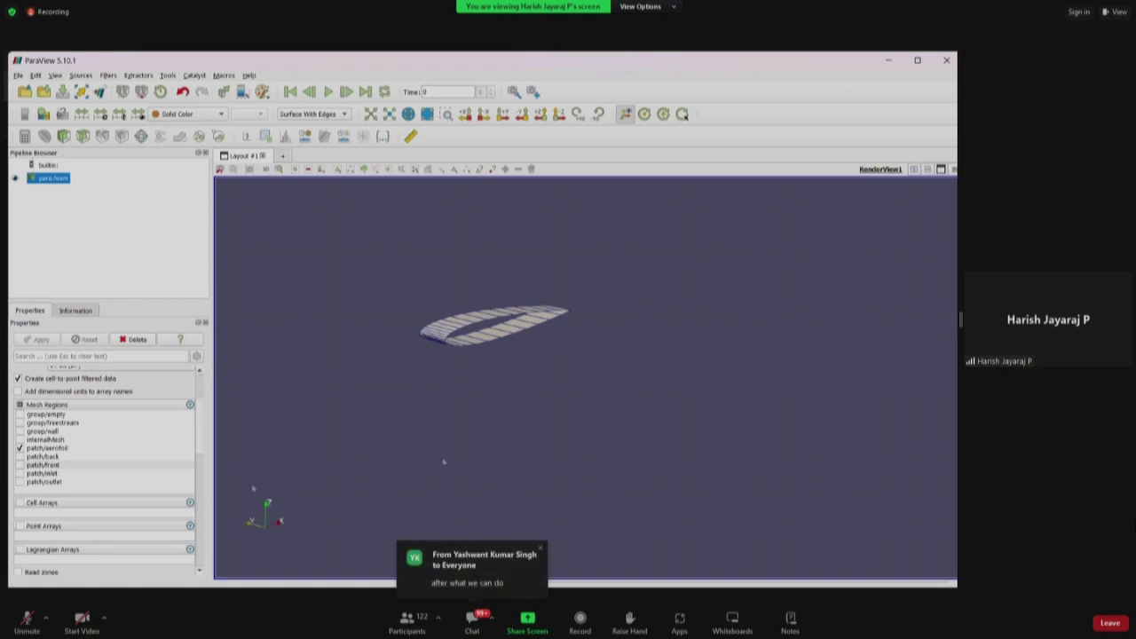
- Display only the internalMesh region again and reset the view to the +Y direction
{"action": "left_click", "coordinate": [18, 439]}
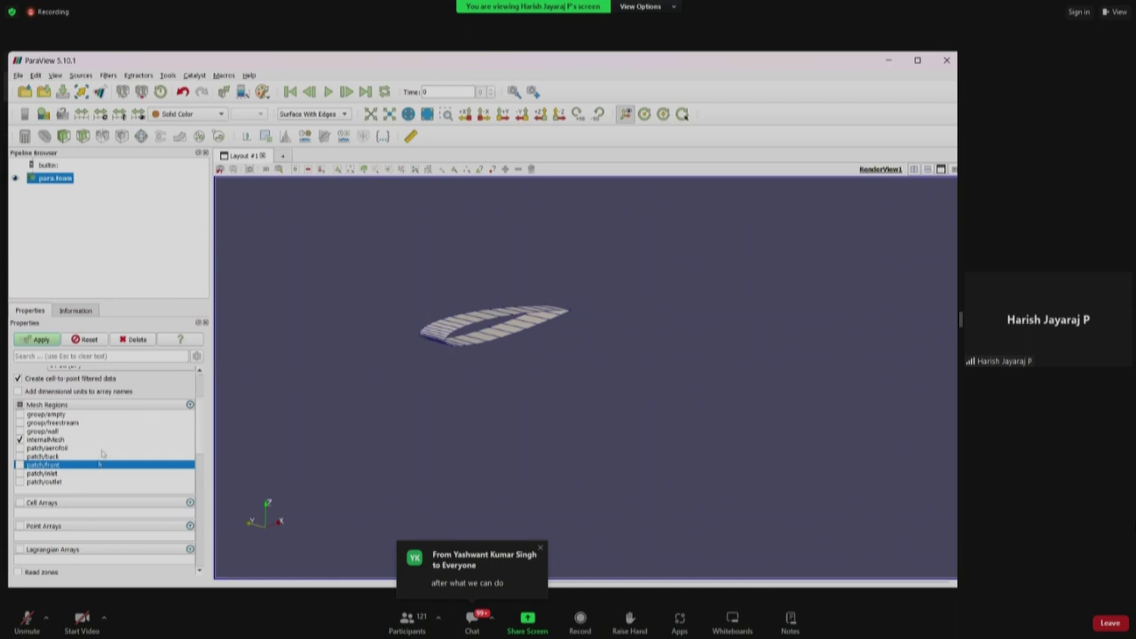
{"action": "scroll", "coordinate": [65, 468], "scroll_direction": "up", "scroll_amount": 3}
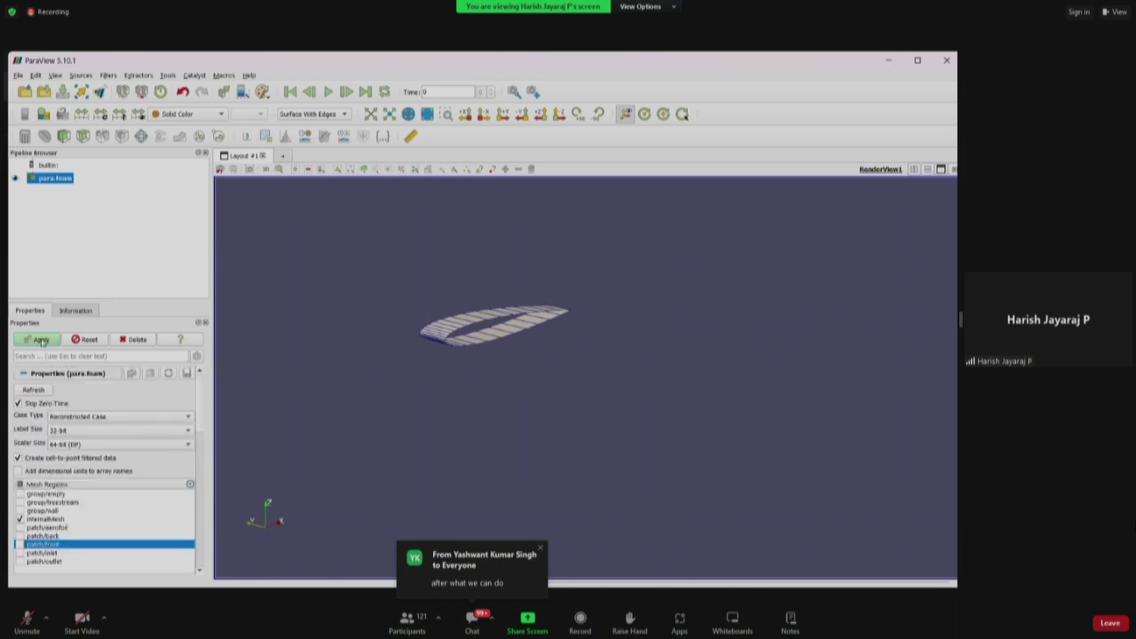
{"action": "left_click", "coordinate": [41, 340]}
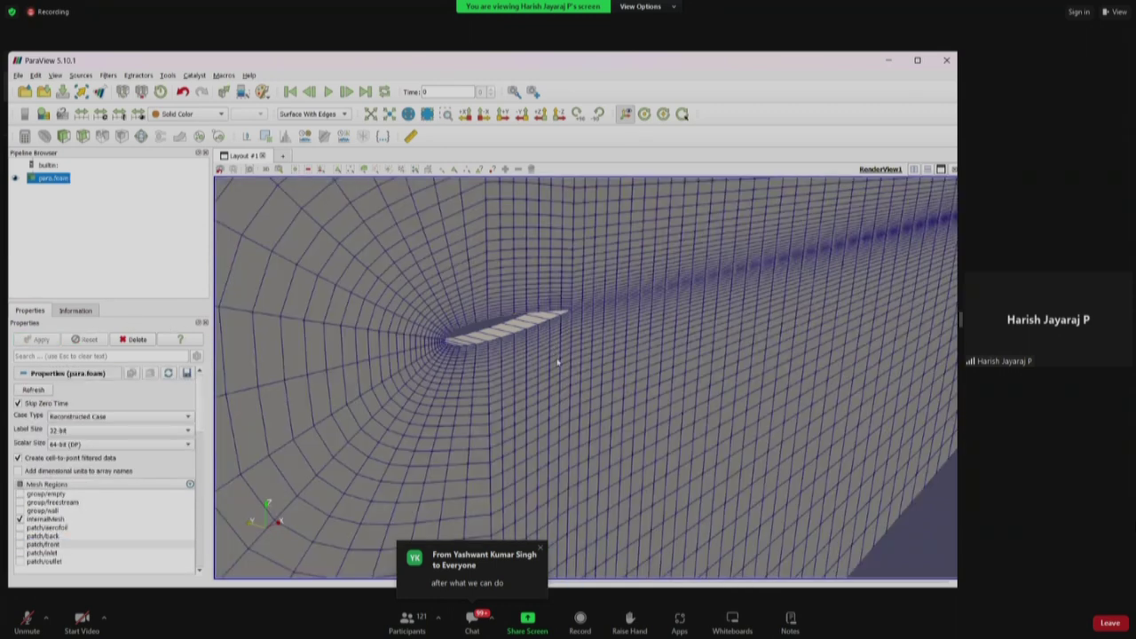
{"action": "scroll", "coordinate": [554, 353], "scroll_direction": "down", "scroll_amount": 5}
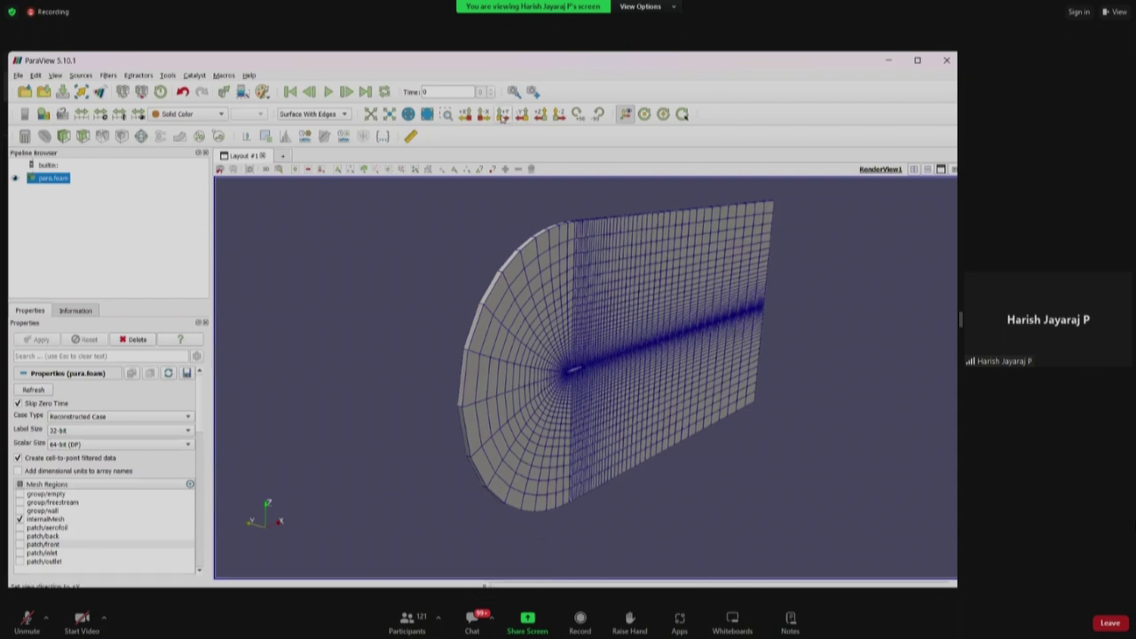
{"action": "left_click", "coordinate": [503, 116]}
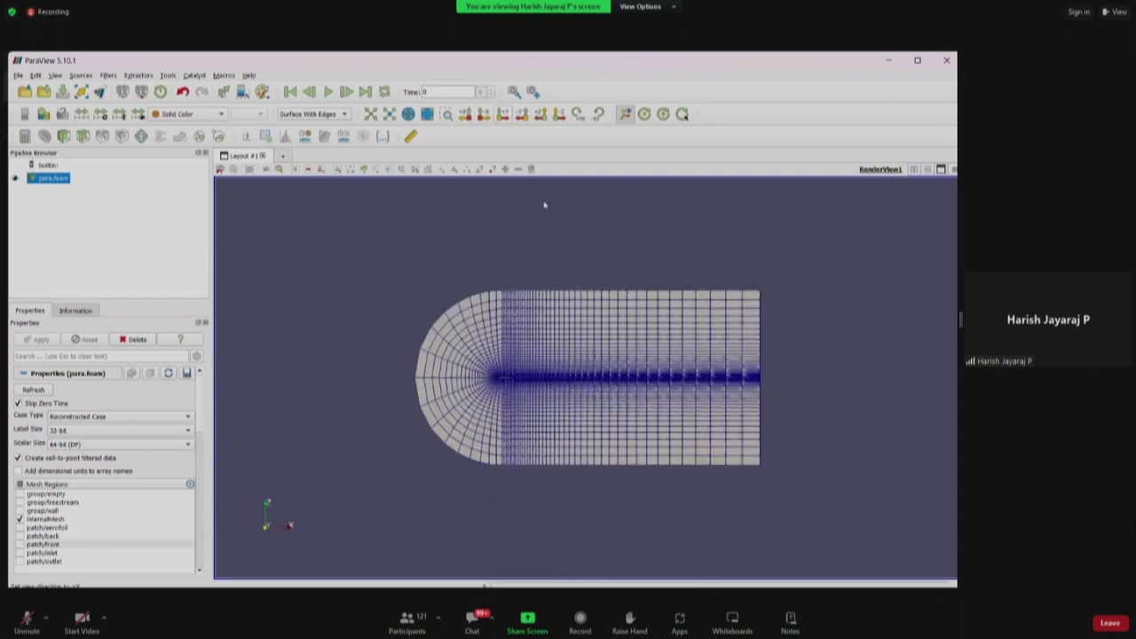
- Turn on the Axes Grid for the render view to show coordinates around the mesh
{"action": "scroll", "coordinate": [559, 414], "scroll_direction": "up", "scroll_amount": 6}
{"action": "scroll", "coordinate": [577, 391], "scroll_direction": "down", "scroll_amount": 3}
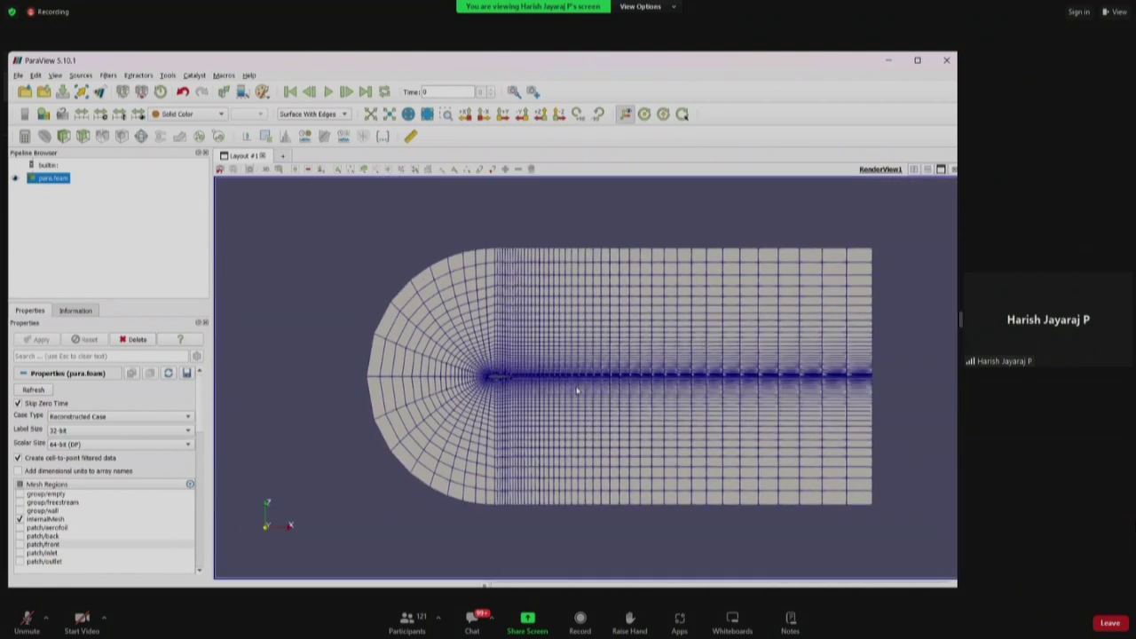
{"action": "scroll", "coordinate": [97, 461], "scroll_direction": "down", "scroll_amount": 10}
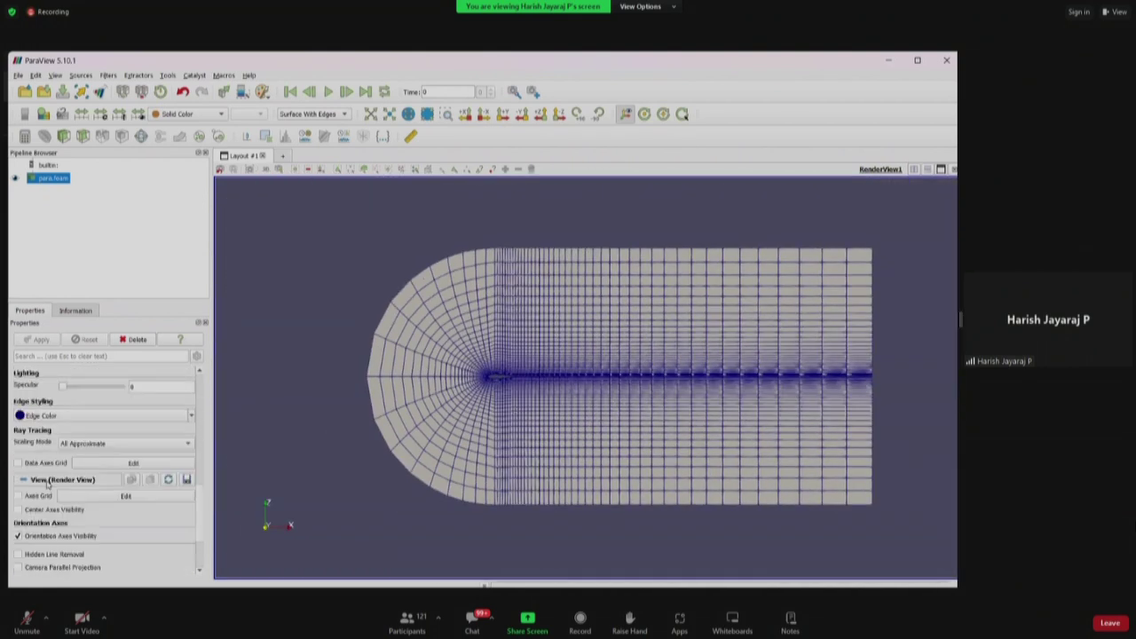
{"action": "scroll", "coordinate": [47, 484], "scroll_direction": "down", "scroll_amount": 3}
{"action": "left_click", "coordinate": [18, 416]}
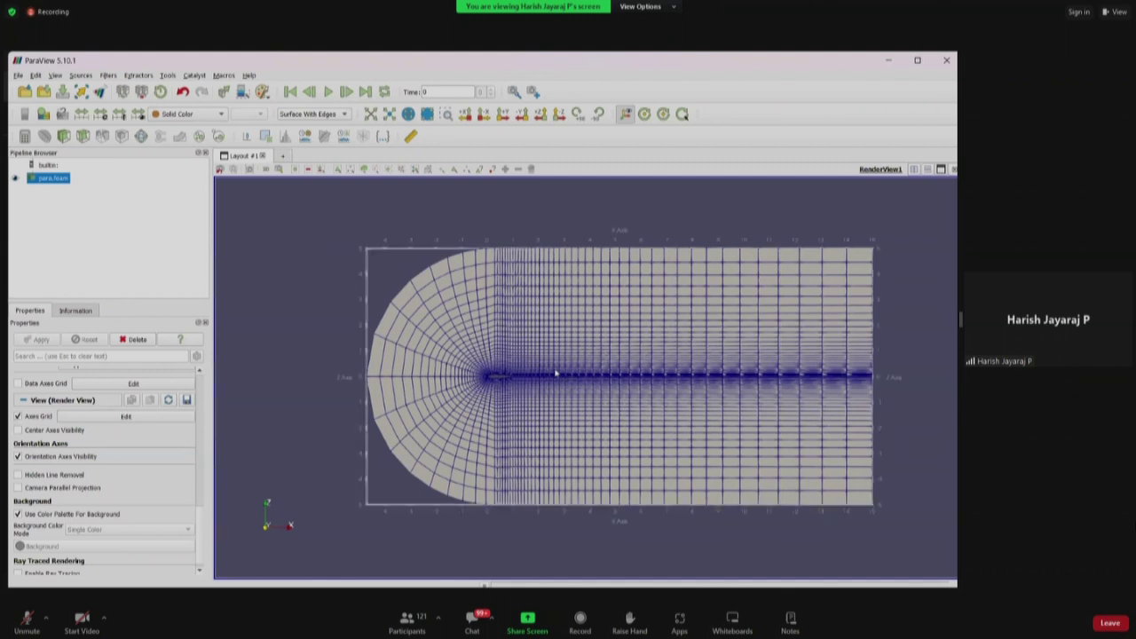
{"action": "scroll", "coordinate": [556, 374], "scroll_direction": "up", "scroll_amount": 2}
- Switch to dynamicMeshDict in Visual Studio Code and review the innerDistance and outerDistance entries
{"action": "key", "text": "alt+Tab"}
{"action": "key", "text": "alt+Tab"}
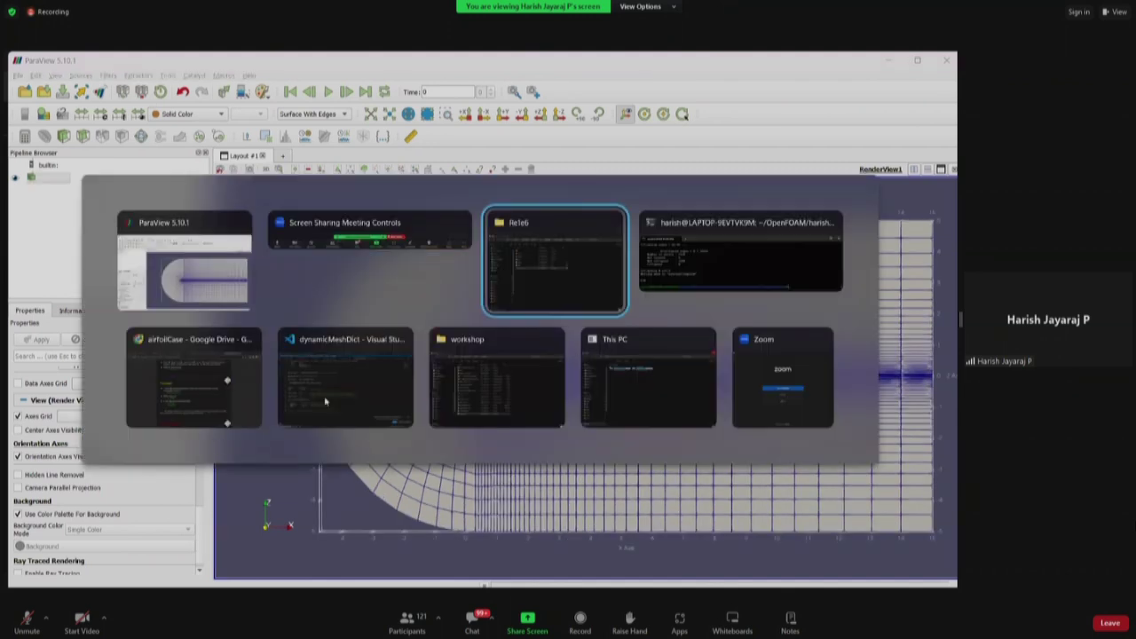
{"action": "left_click", "coordinate": [325, 403]}
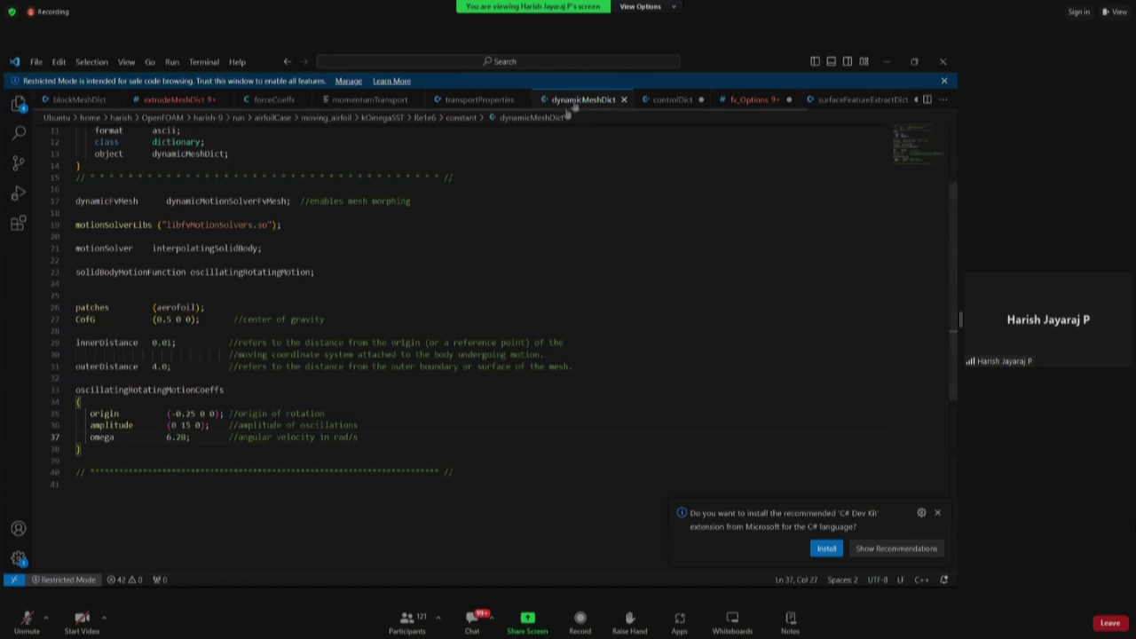
{"action": "scroll", "coordinate": [217, 311], "scroll_direction": "up", "scroll_amount": 1}
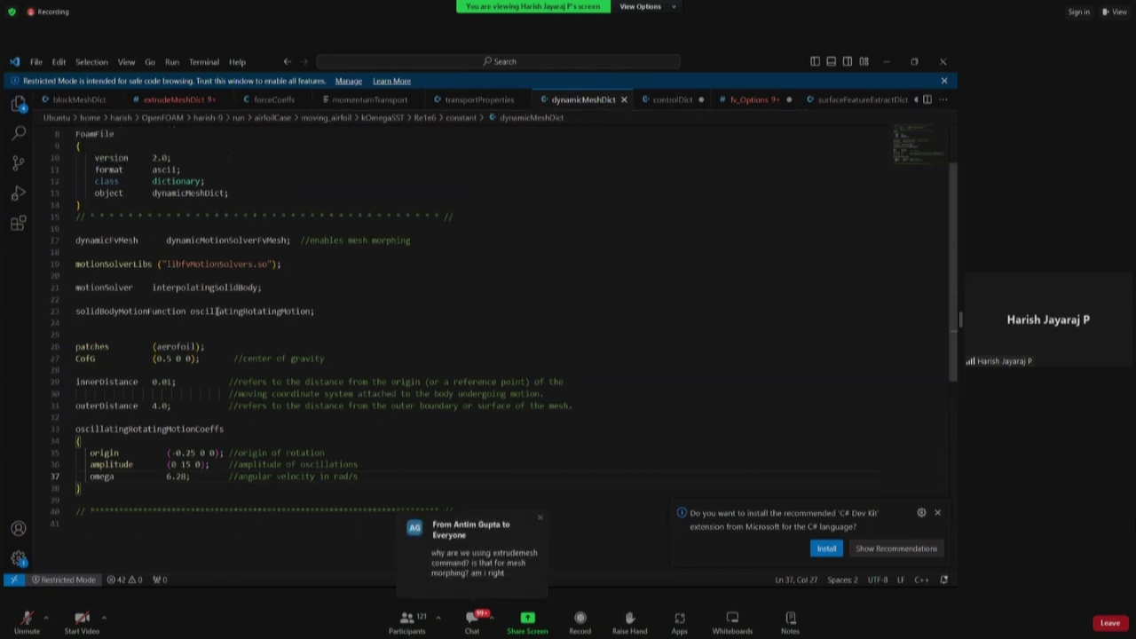
{"action": "left_click", "coordinate": [165, 406]}
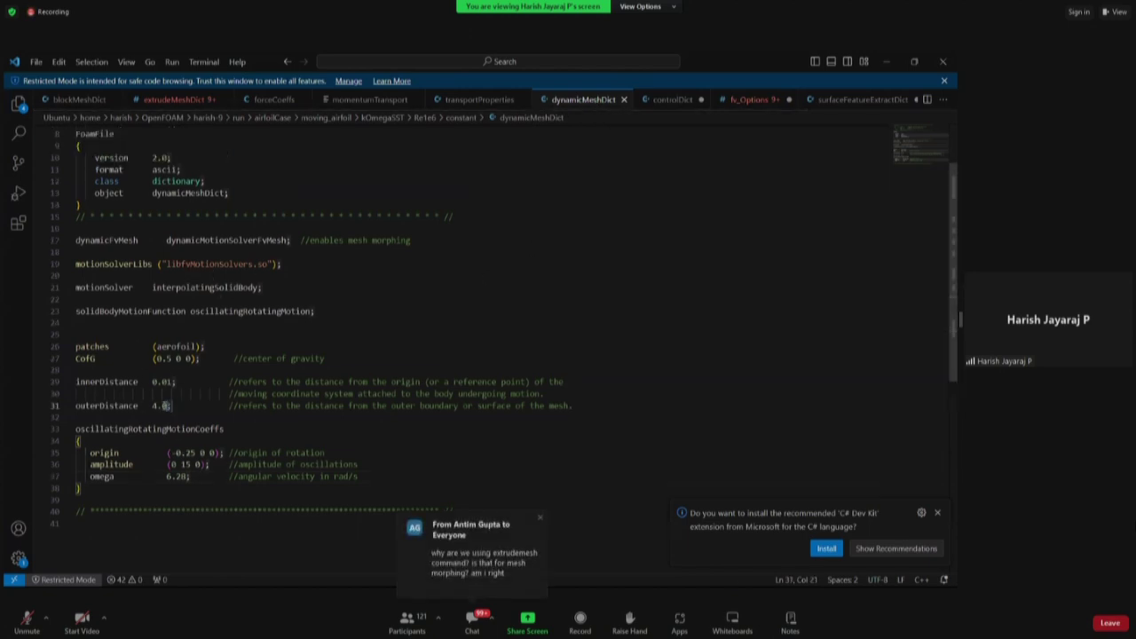
{"action": "left_click_drag", "start_coordinate": [165, 406], "coordinate": [76, 381]}
{"action": "left_click", "coordinate": [143, 406]}
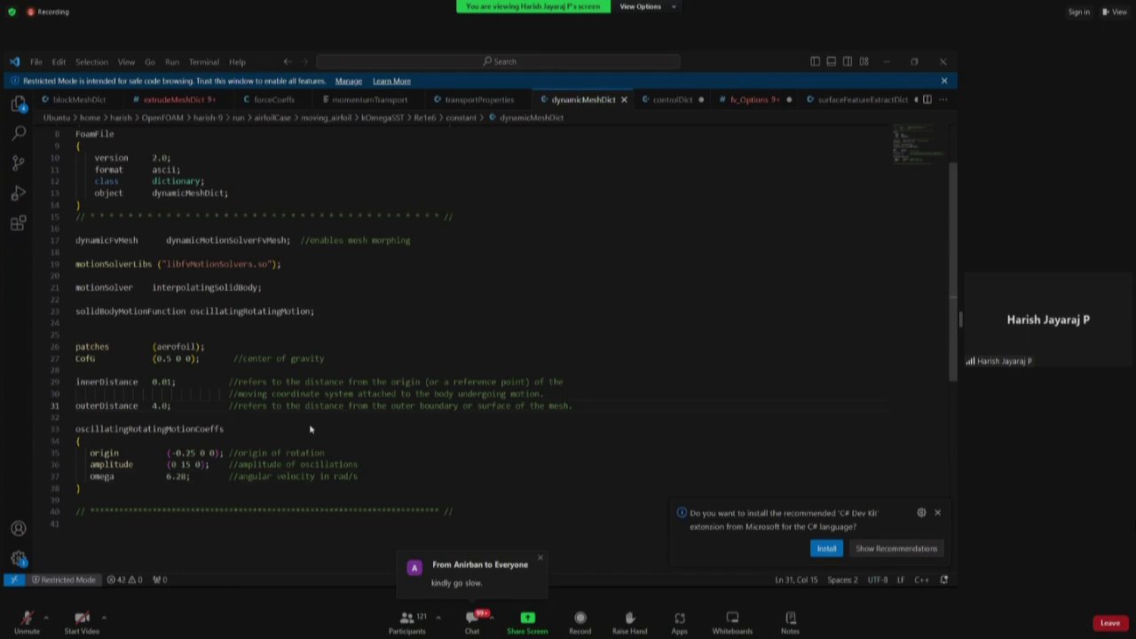
- Check the mesh extents against the axes grid in ParaView, return to dynamicMeshDict and highlight the innerDistance value
{"action": "key", "text": "alt+Tab"}
{"action": "scroll", "coordinate": [316, 462], "scroll_direction": "up", "scroll_amount": 5}
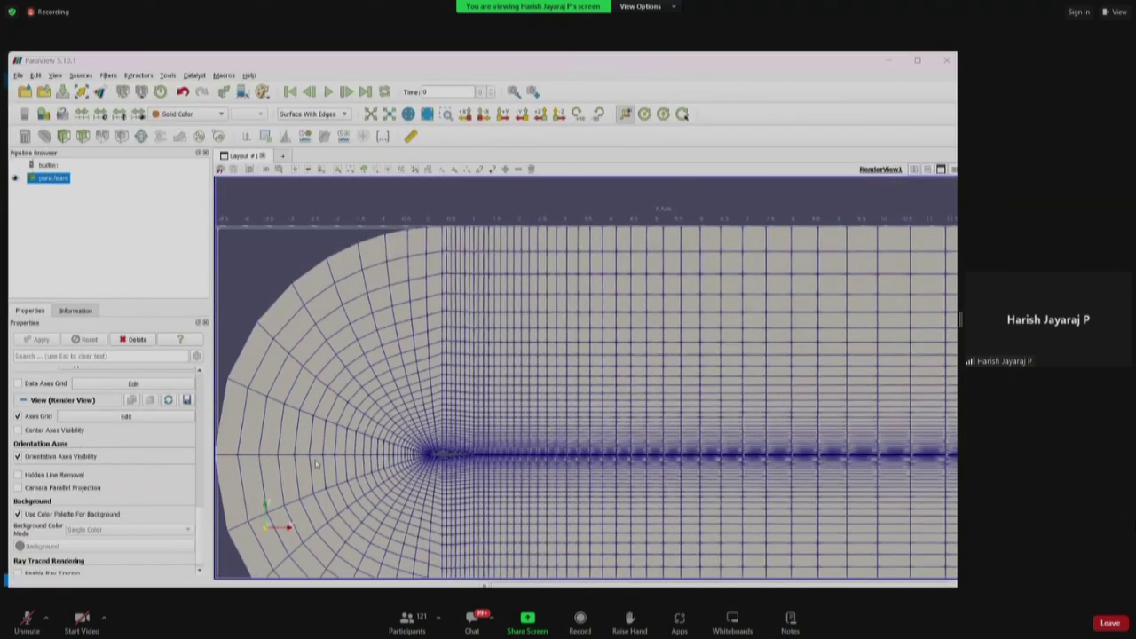
{"action": "key", "text": "alt+Tab"}
{"action": "mouse_move", "coordinate": [173, 384]}
{"action": "left_mouse_down"}
{"action": "mouse_move", "coordinate": [145, 382]}
{"action": "mouse_move", "coordinate": [163, 382]}
{"action": "left_mouse_up"}
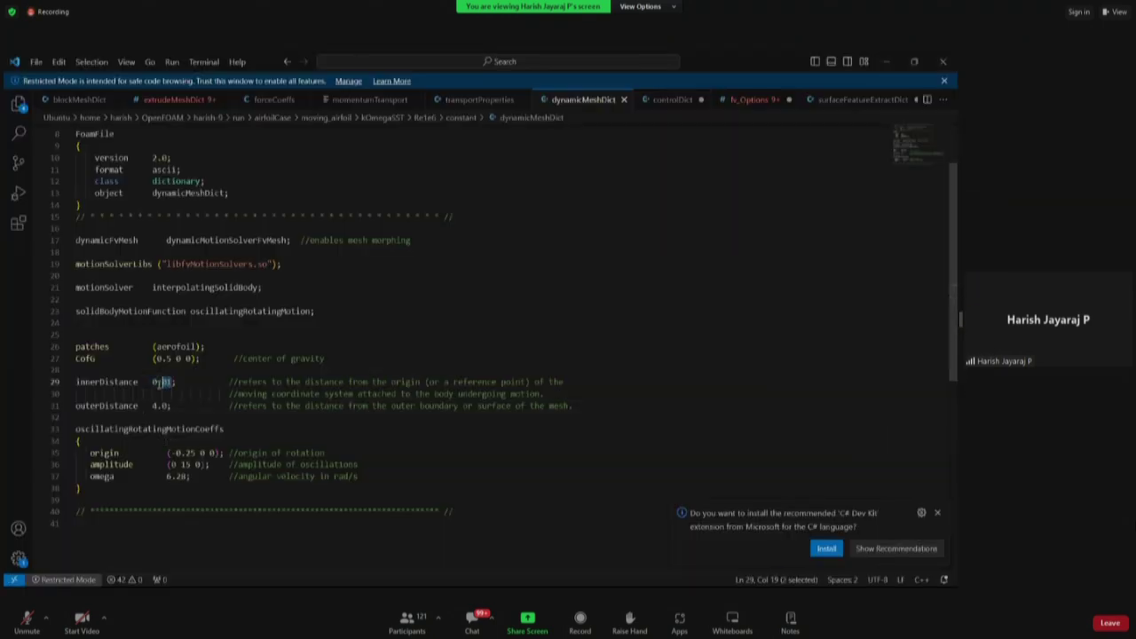
- Switch to ParaView and inspect the mesh close to the aerofoil surface against the innerDistance setting in dynamicMeshDict
{"action": "key", "text": "alt+Tab"}
{"action": "scroll", "coordinate": [532, 419], "scroll_direction": "up", "scroll_amount": 3}
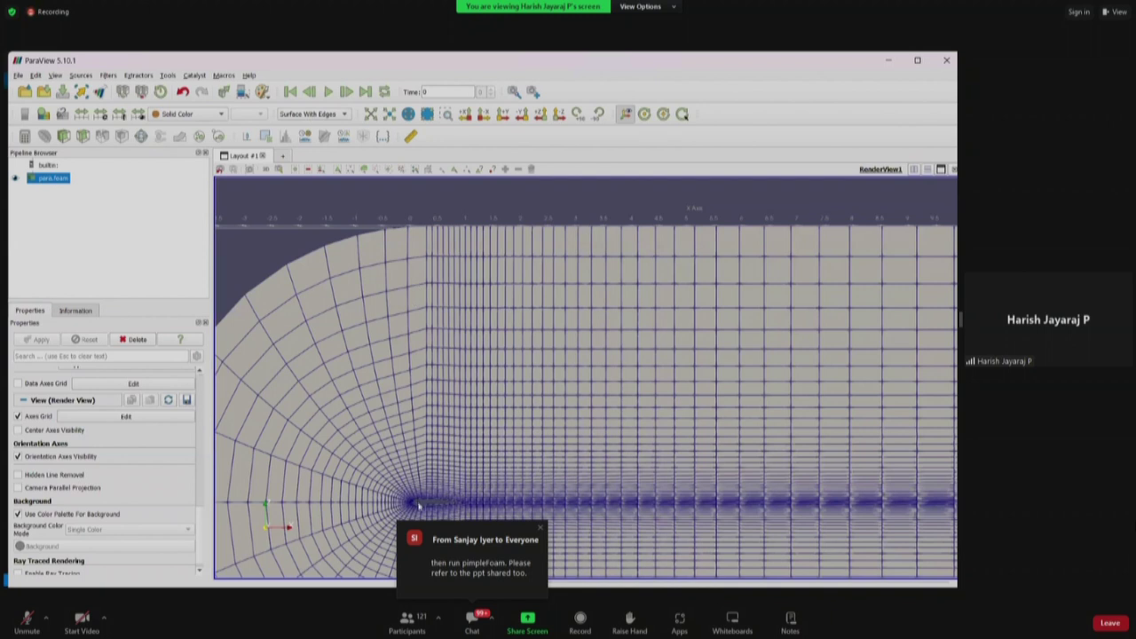
{"action": "left_click_drag", "start_coordinate": [418, 505], "coordinate": [414, 490]}
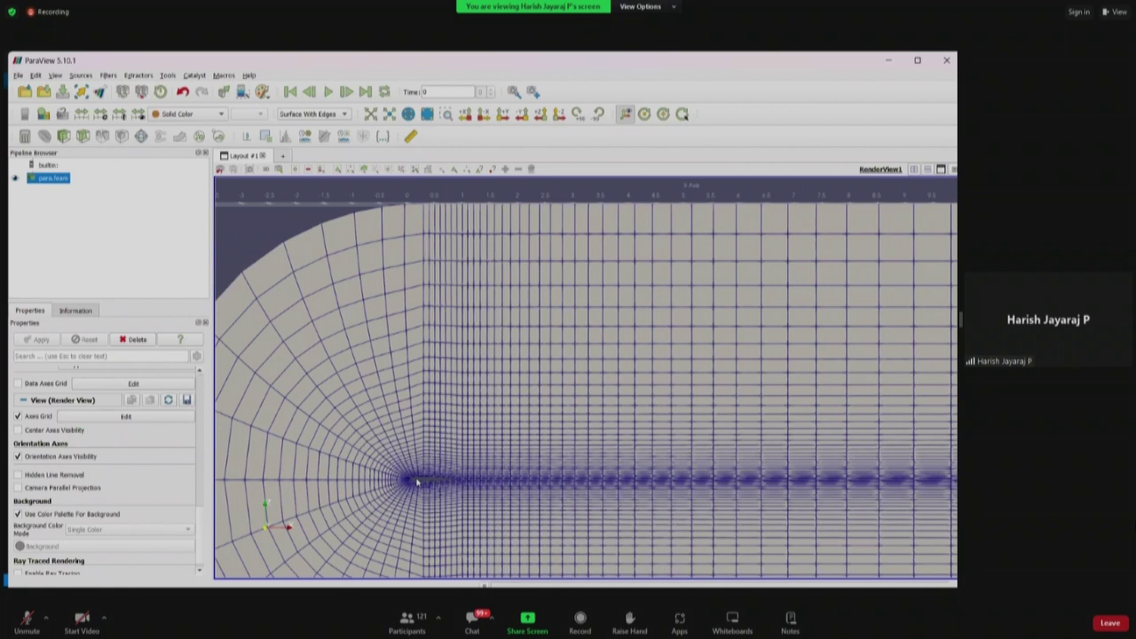
{"action": "key", "text": "alt+Tab"}
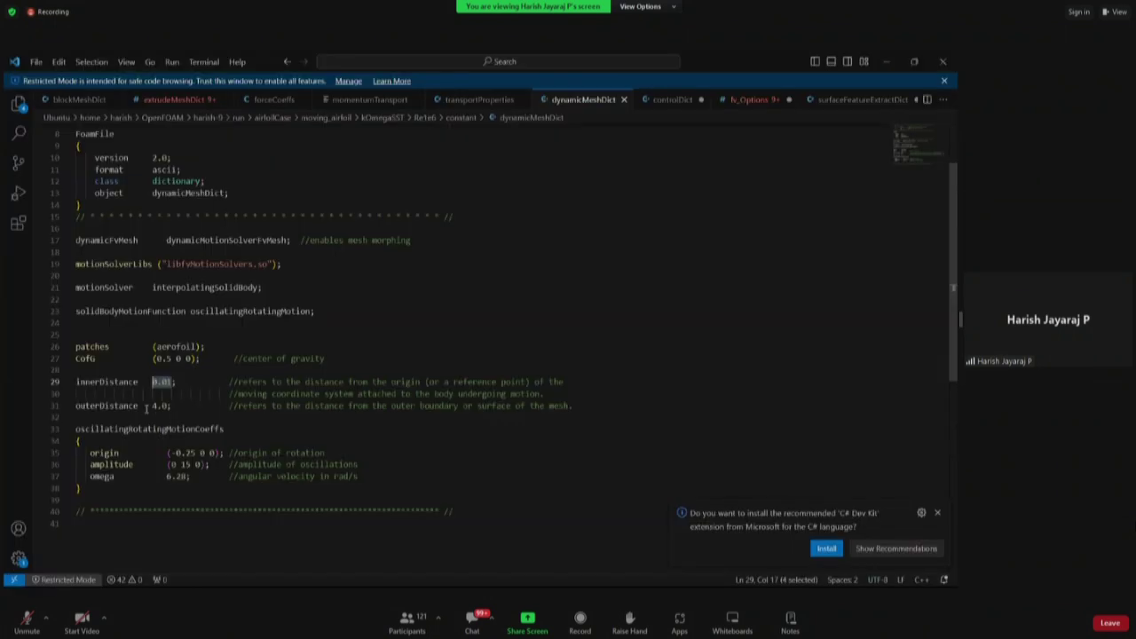
- Examine the outerDistance value in dynamicMeshDict, and compare it in ParaView with the extent of the whole mesh domain
{"action": "left_click_drag", "start_coordinate": [153, 406], "coordinate": [169, 406]}
{"action": "key", "text": "alt+Tab"}
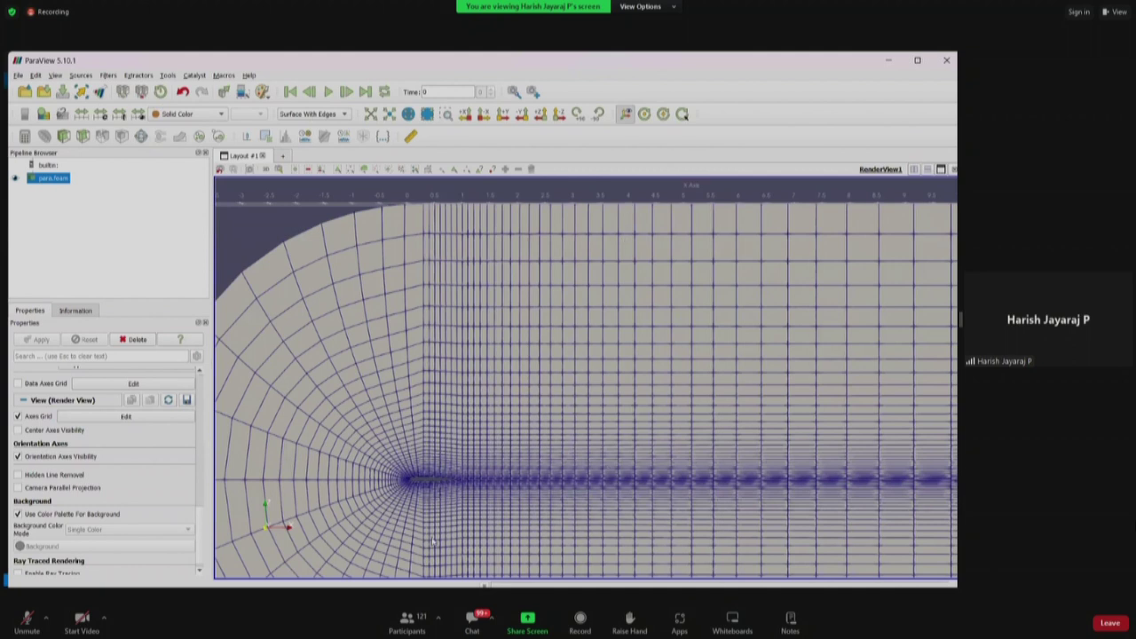
{"action": "left_click_drag", "start_coordinate": [433, 541], "coordinate": [403, 445]}
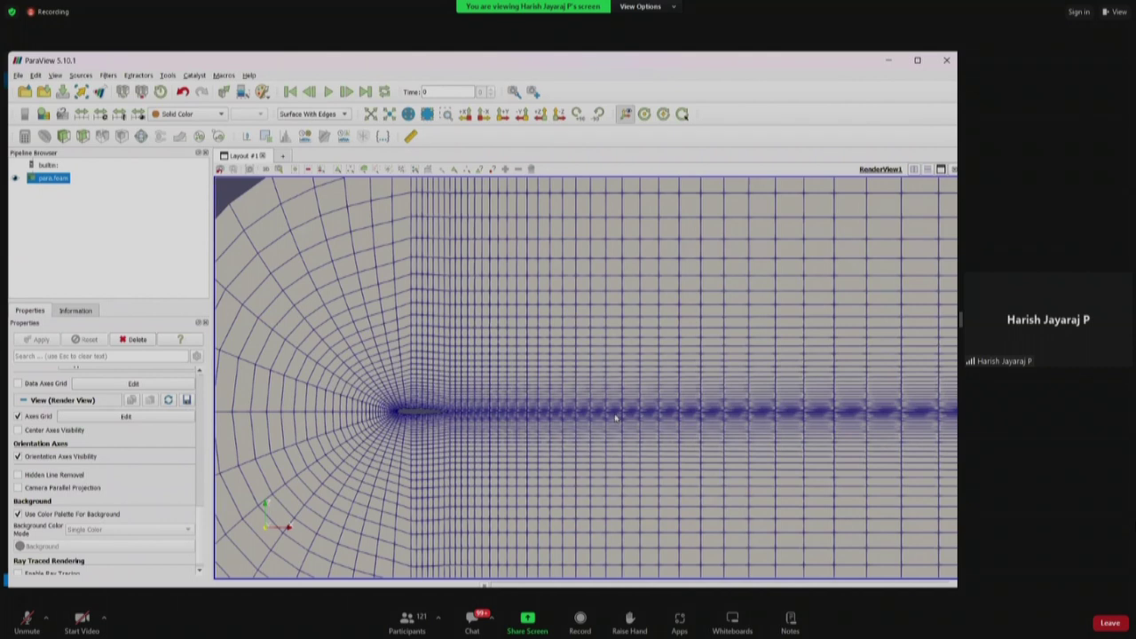
{"action": "scroll", "coordinate": [615, 418], "scroll_direction": "down", "scroll_amount": 5}
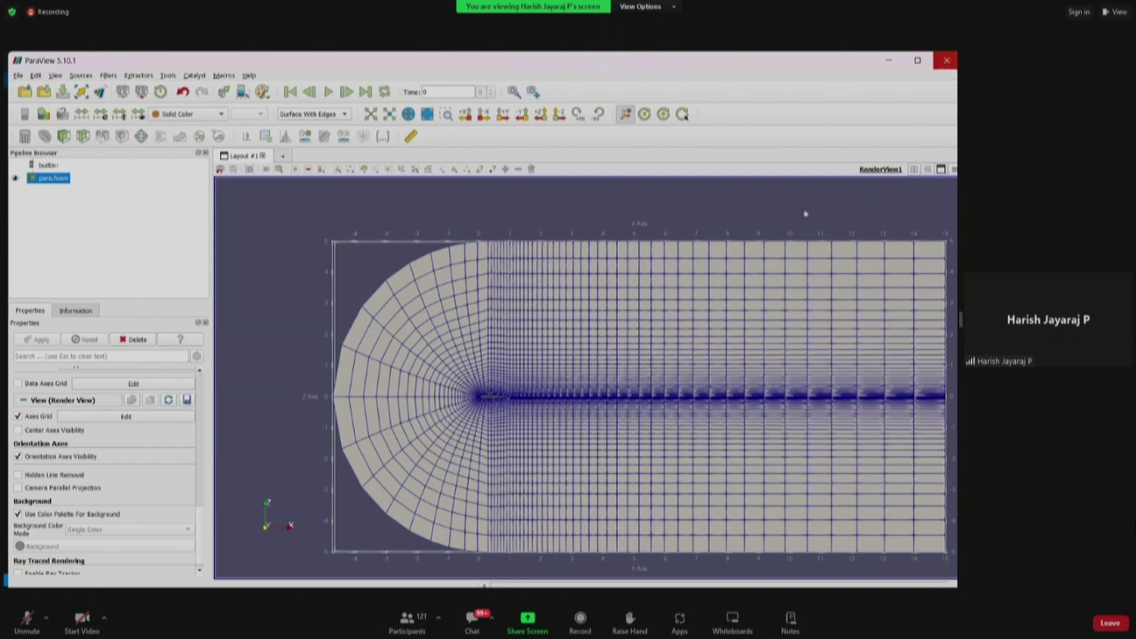
{"action": "scroll", "coordinate": [805, 213], "scroll_direction": "down", "scroll_amount": 2}
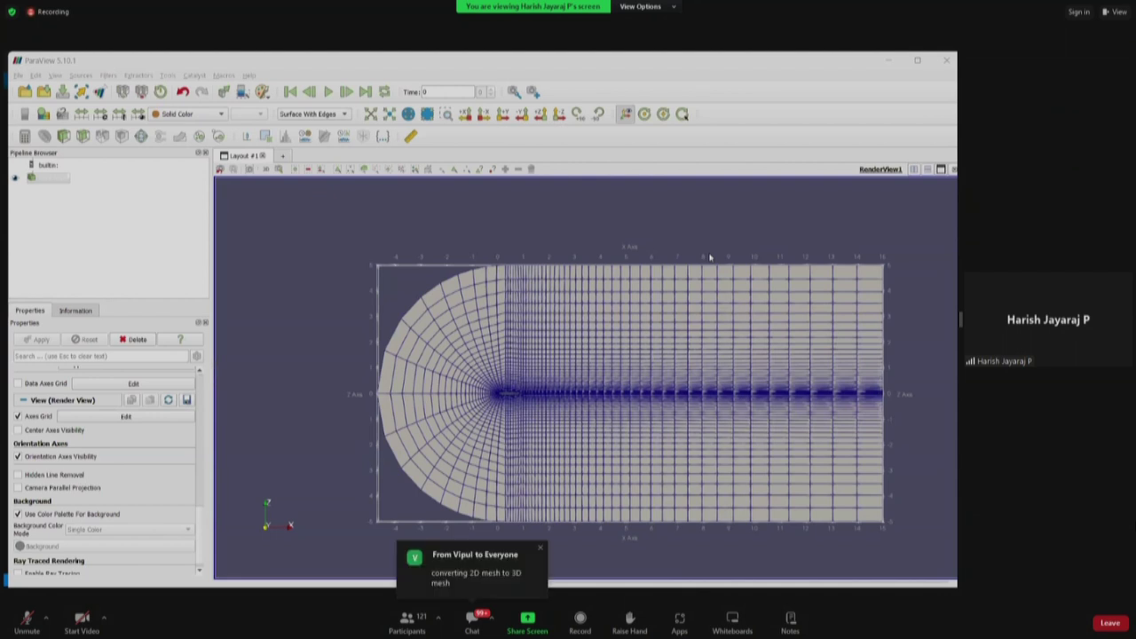
- Switch to the terminal, maximize it and review the earlier commands up to the blockMesh run
{"action": "key", "text": "alt+Tab"}
{"action": "key", "text": "alt+Tab"}
{"action": "key", "text": "alt+Tab"}
{"action": "key", "text": "alt+Tab"}
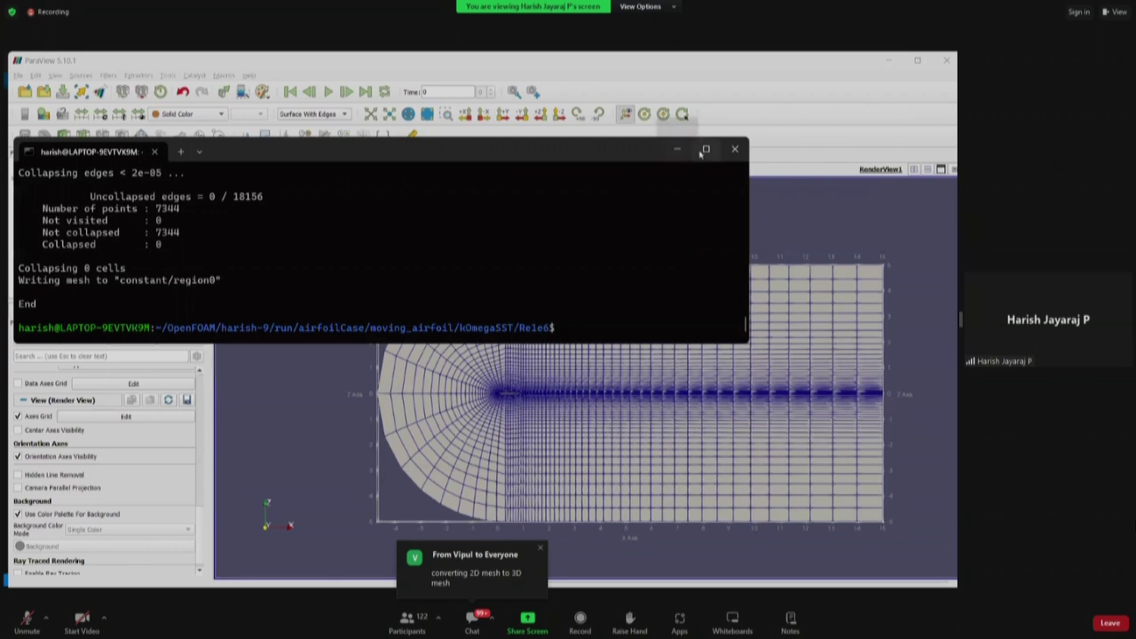
{"action": "left_click", "coordinate": [698, 153]}
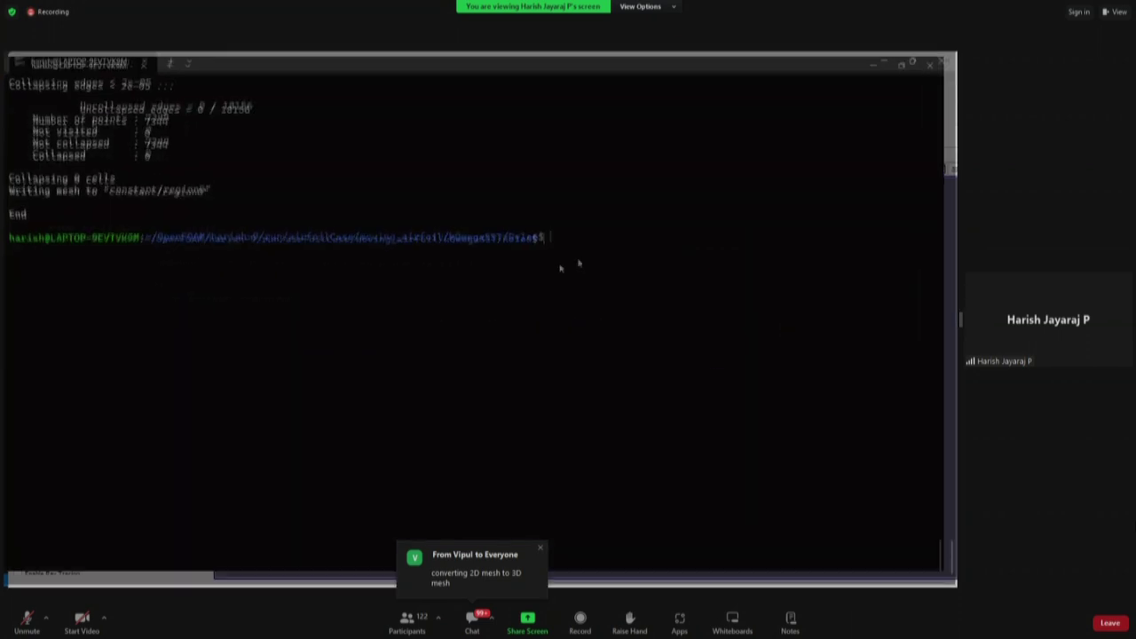
{"action": "scroll", "coordinate": [539, 367], "scroll_direction": "up", "scroll_amount": 20}
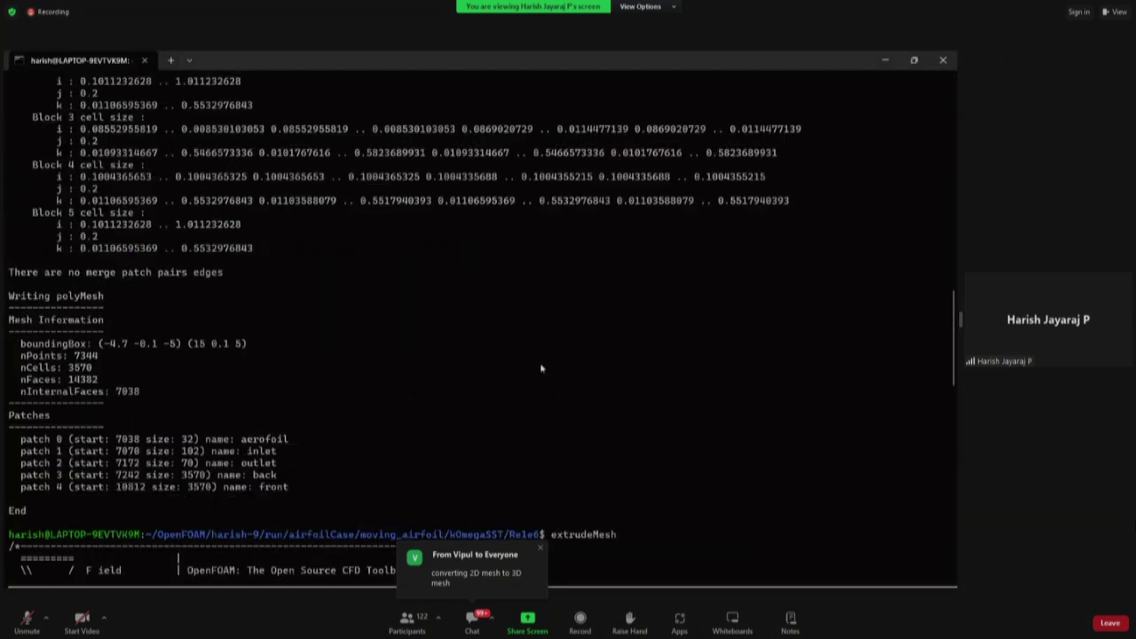
{"action": "scroll", "coordinate": [524, 346], "scroll_direction": "up", "scroll_amount": 3}
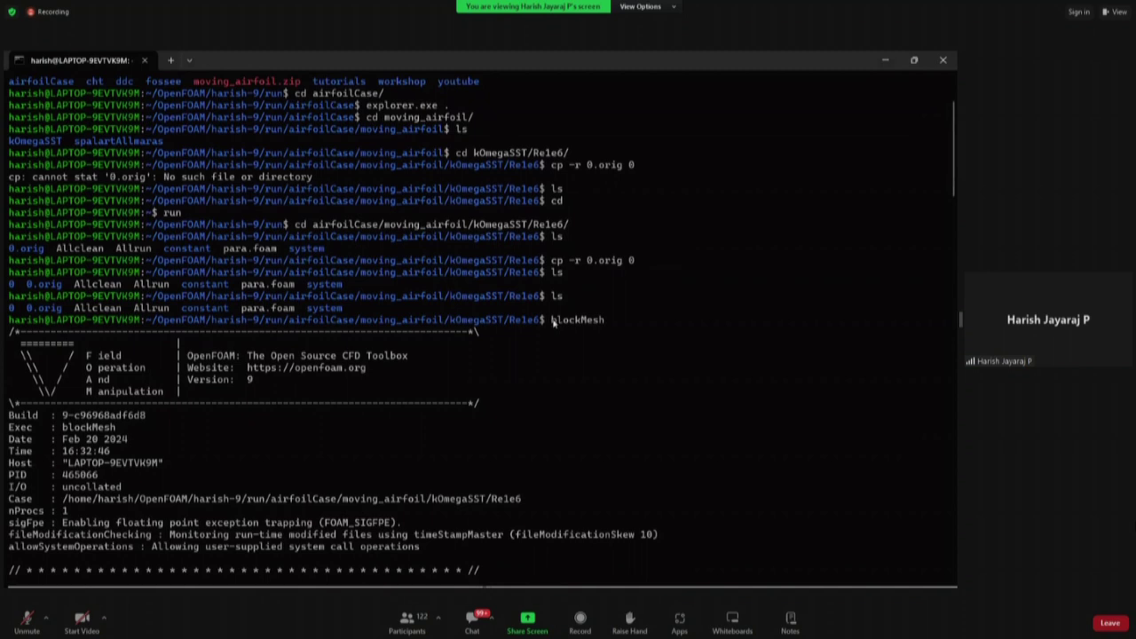
{"action": "left_click_drag", "start_coordinate": [550, 320], "coordinate": [604, 325]}
- Review the blockMesh output and copy the extrudeMesh command from the terminal history
{"action": "scroll", "coordinate": [543, 370], "scroll_direction": "down", "scroll_amount": 20}
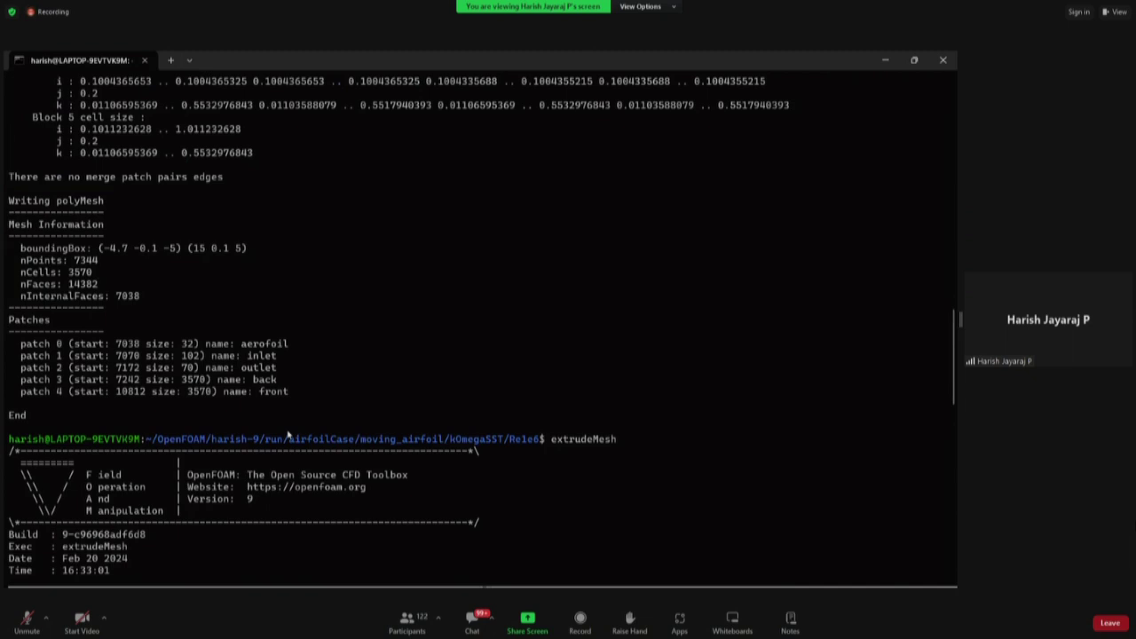
{"action": "scroll", "coordinate": [469, 419], "scroll_direction": "down", "scroll_amount": 5}
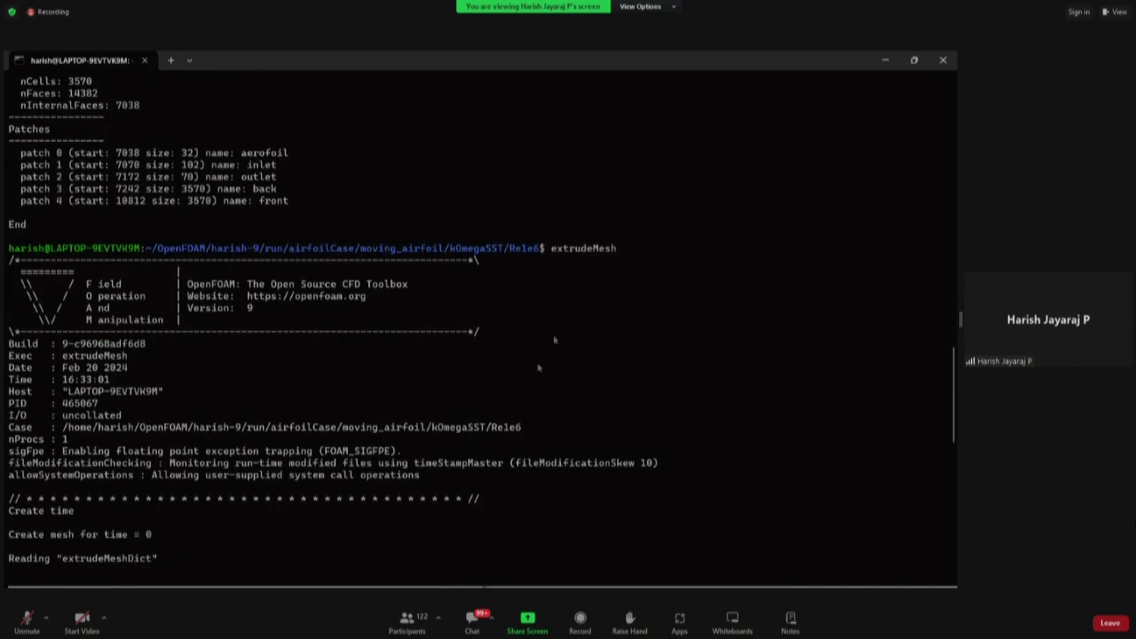
{"action": "left_click_drag", "start_coordinate": [551, 249], "coordinate": [617, 251]}
{"action": "key", "text": "ctrl+c"}
- Switch to Visual Studio Code and show the extrudeMeshDict file from the list of opened editors
{"action": "key", "text": "super"}
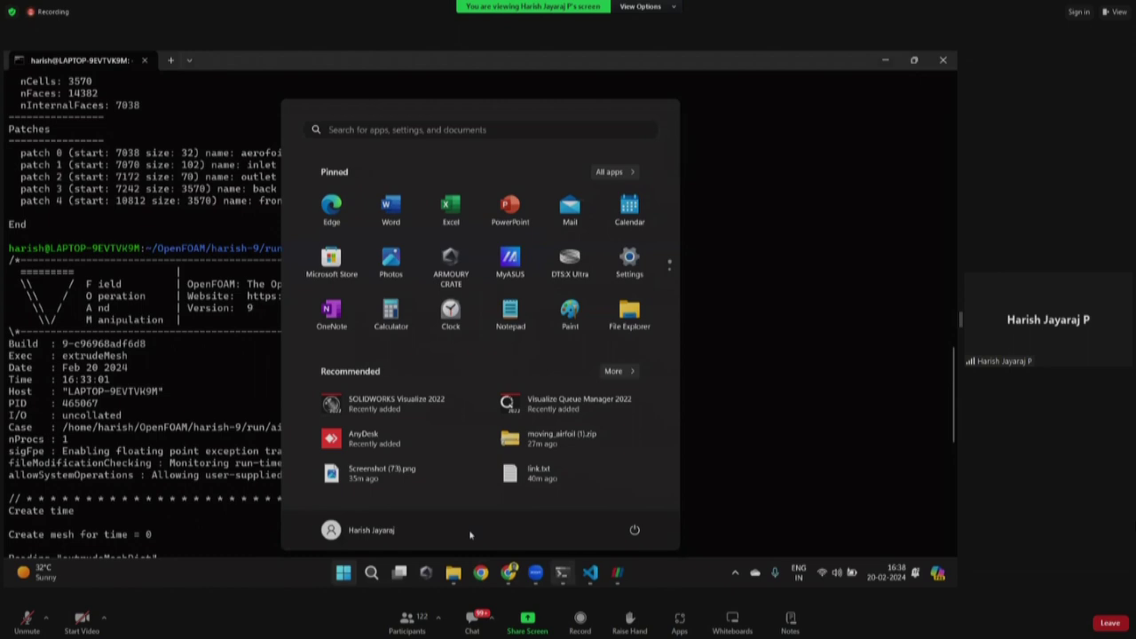
{"action": "left_click", "coordinate": [473, 122]}
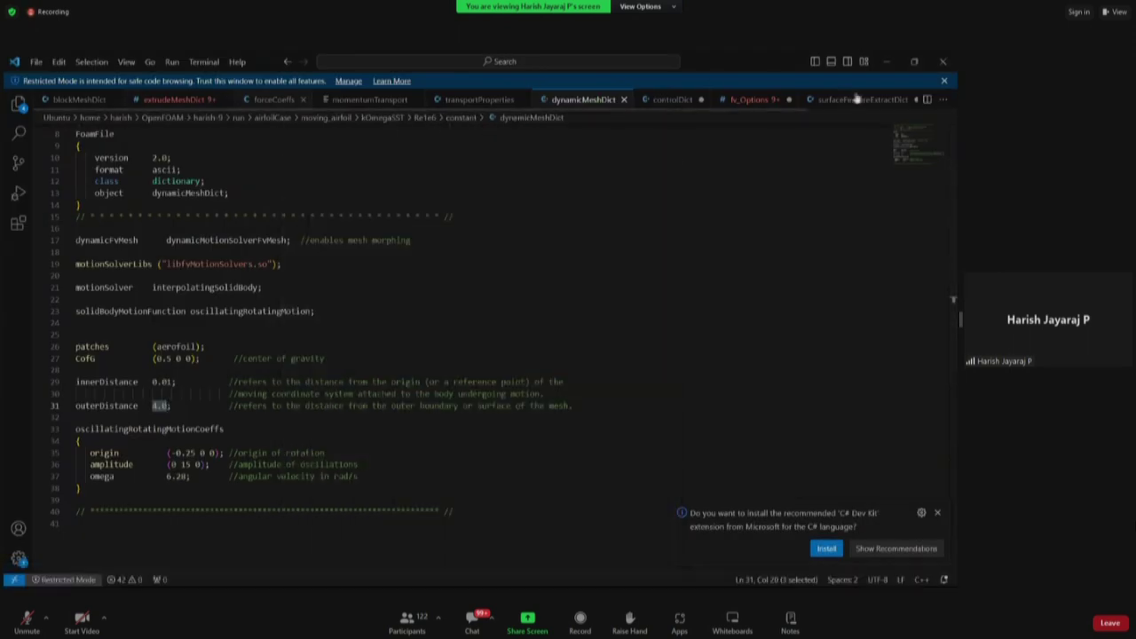
{"action": "left_click", "coordinate": [943, 100]}
{"action": "left_click", "coordinate": [899, 119]}
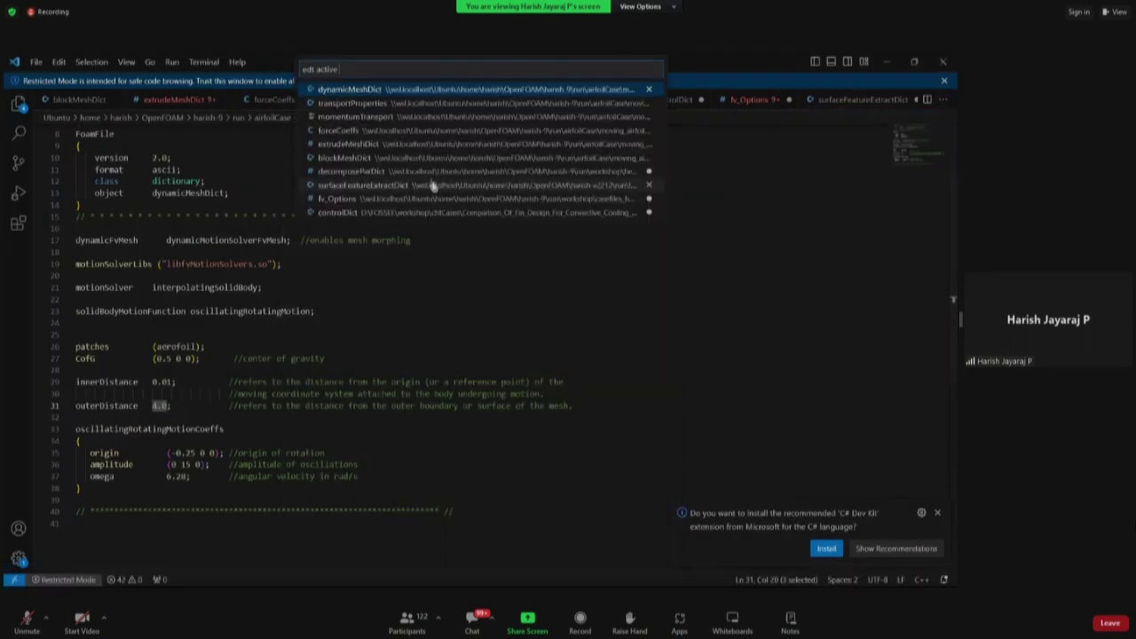
{"action": "left_click", "coordinate": [361, 145]}
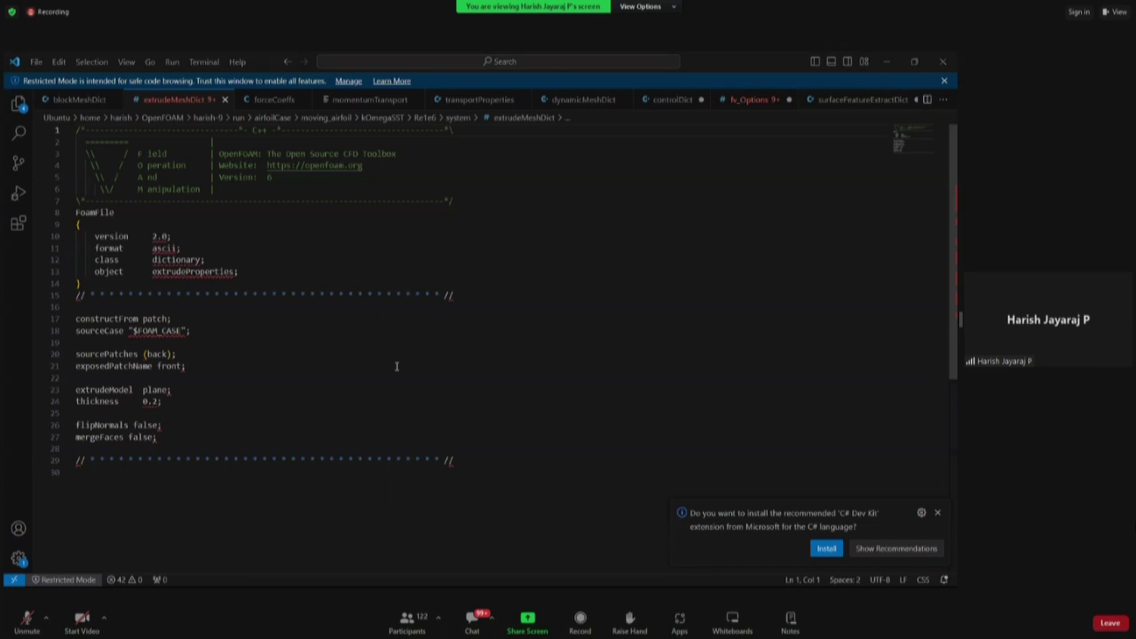
- Return to the terminal and review the end of the extrudeMesh output
{"action": "key", "text": "alt+Tab"}
{"action": "key", "text": "alt+Tab"}
{"action": "key", "text": "Tab"}
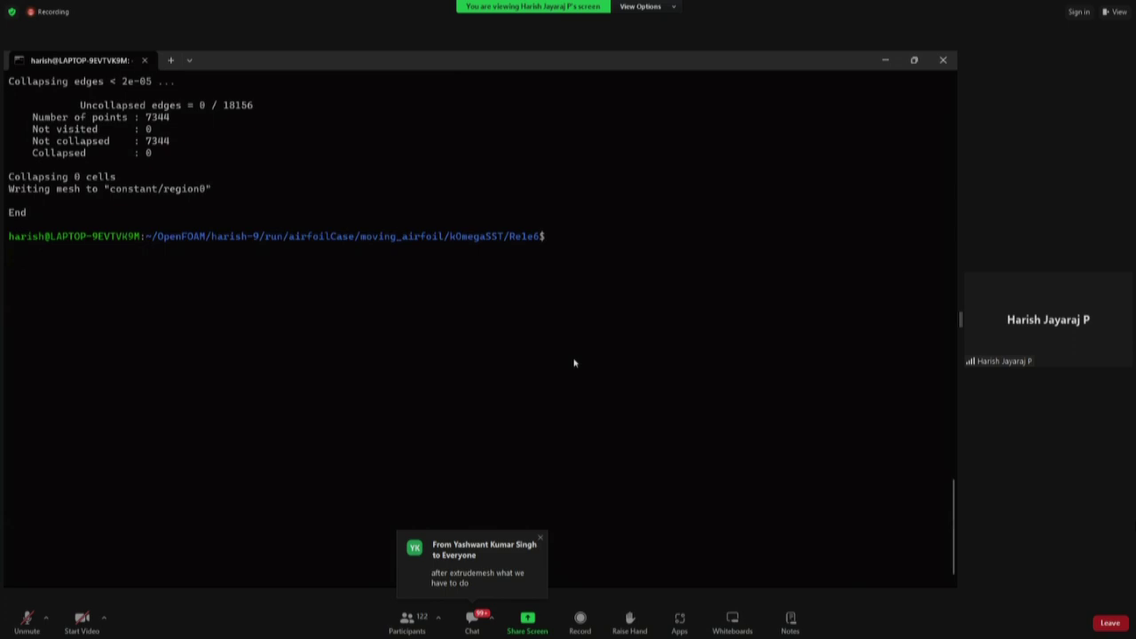
{"action": "scroll", "coordinate": [574, 363], "scroll_direction": "up", "scroll_amount": 5}
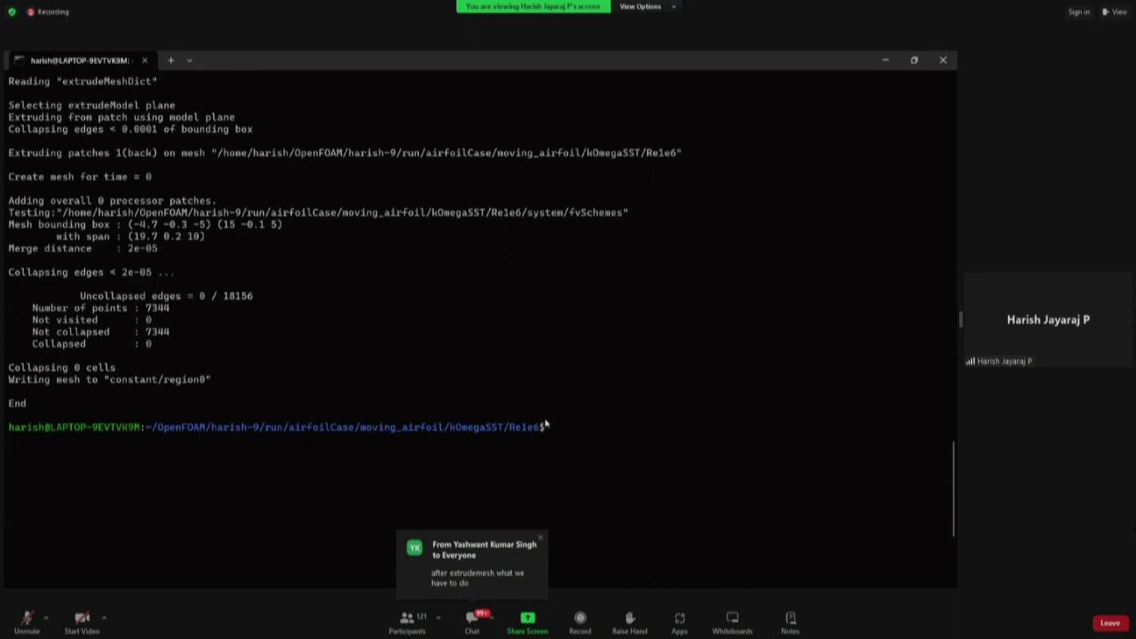
- Switch to the tutorial PDF in the browser and find the slide on checking processor cores for parallel processing
{"action": "key", "text": "super"}
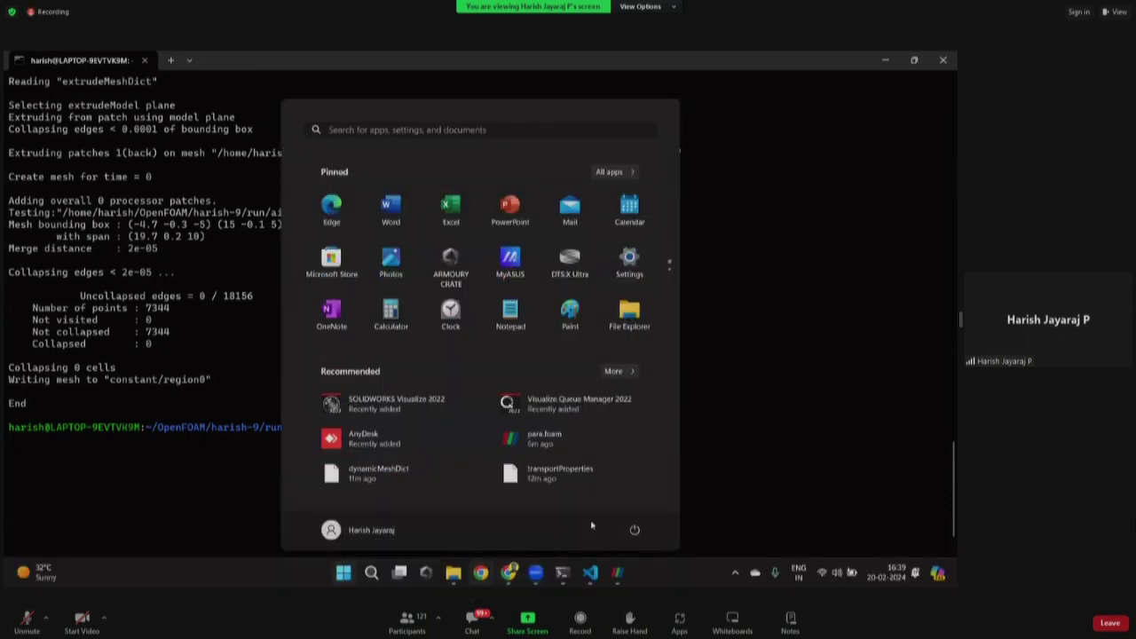
{"action": "key", "text": "alt+Tab"}
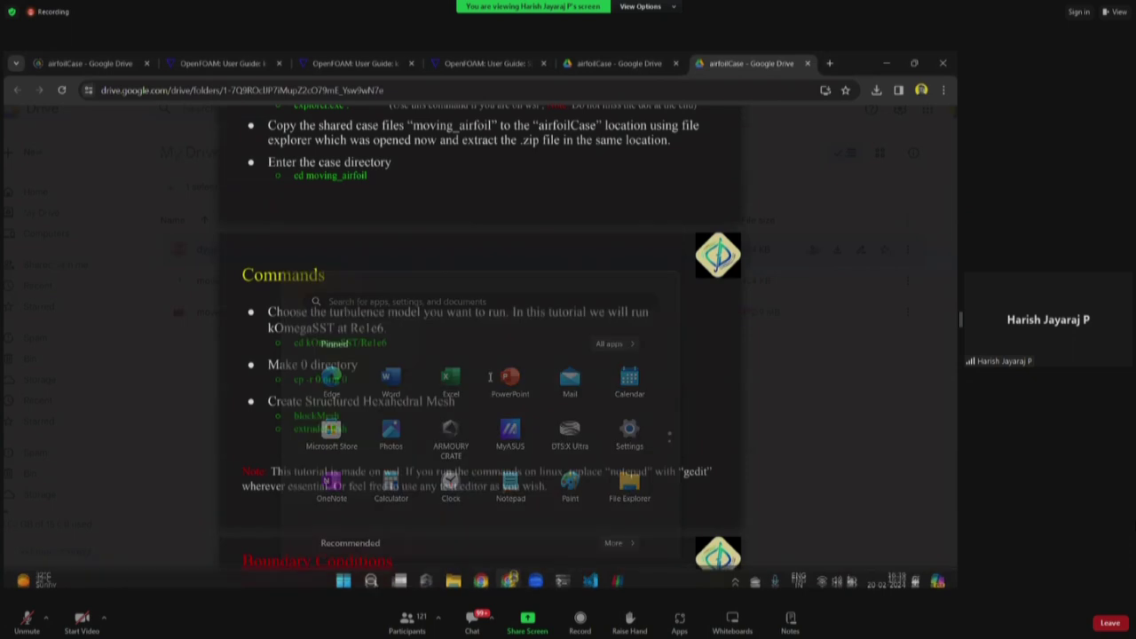
{"action": "scroll", "coordinate": [480, 365], "scroll_direction": "down", "scroll_amount": 10}
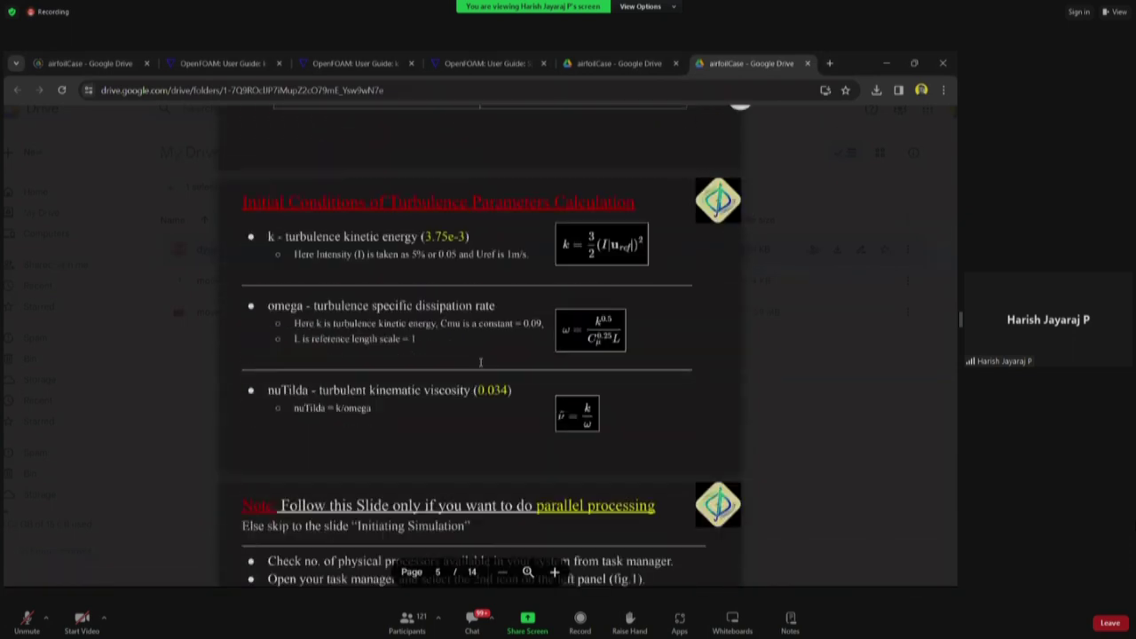
{"action": "scroll", "coordinate": [481, 362], "scroll_direction": "down", "scroll_amount": 4}
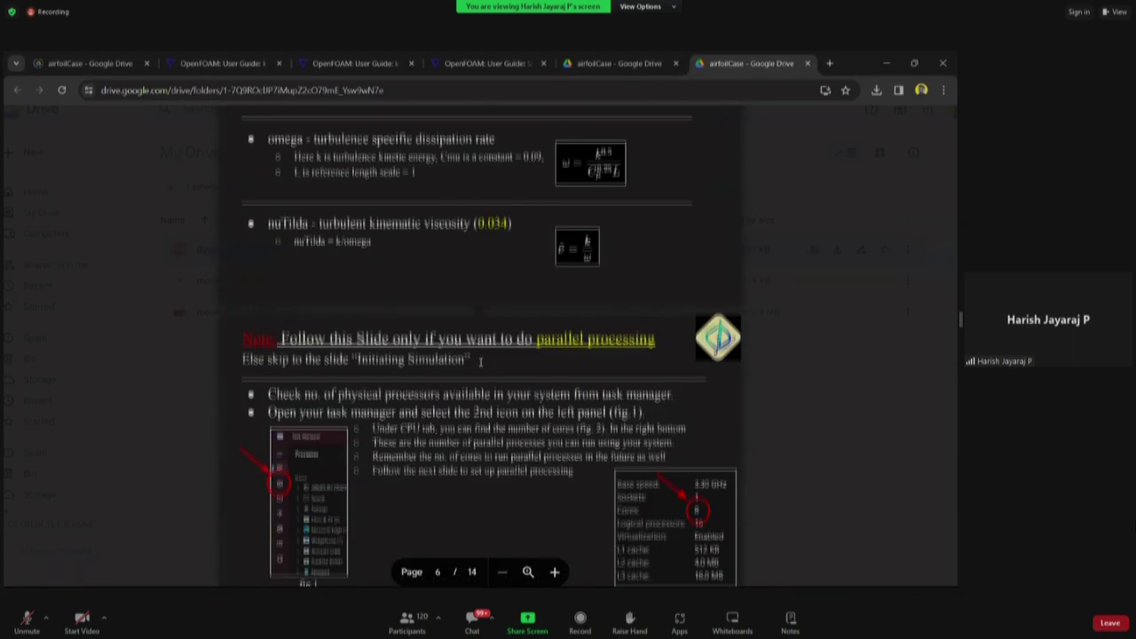
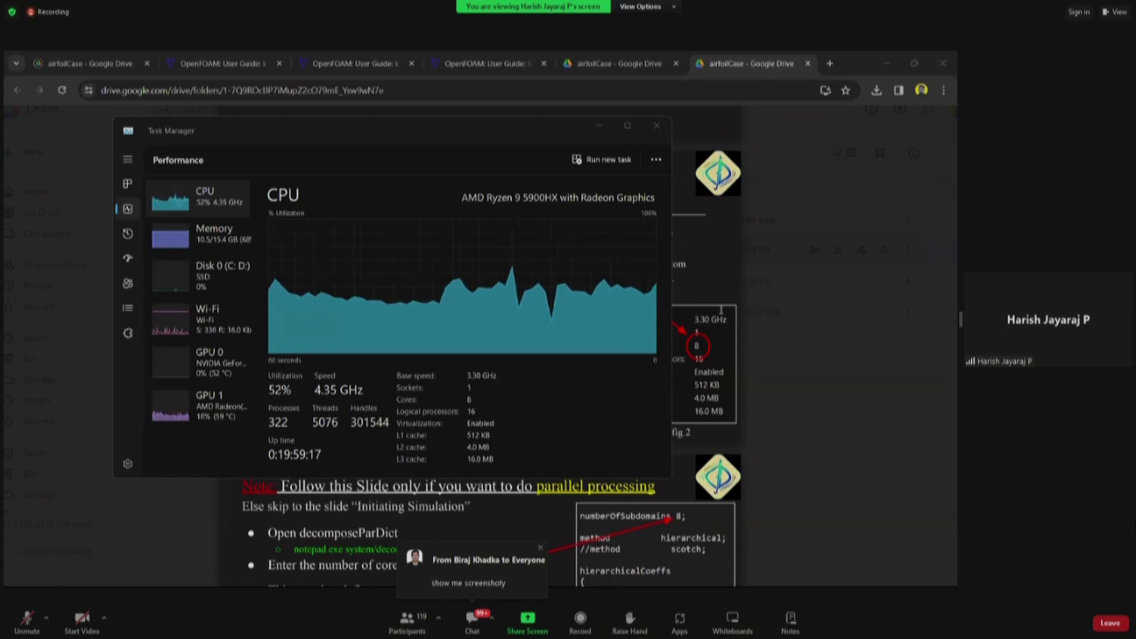
- Minimize Task Manager and go back to the nuTilda entry on the turbulence parameters' initial conditions slide
{"action": "left_click", "coordinate": [598, 127]}
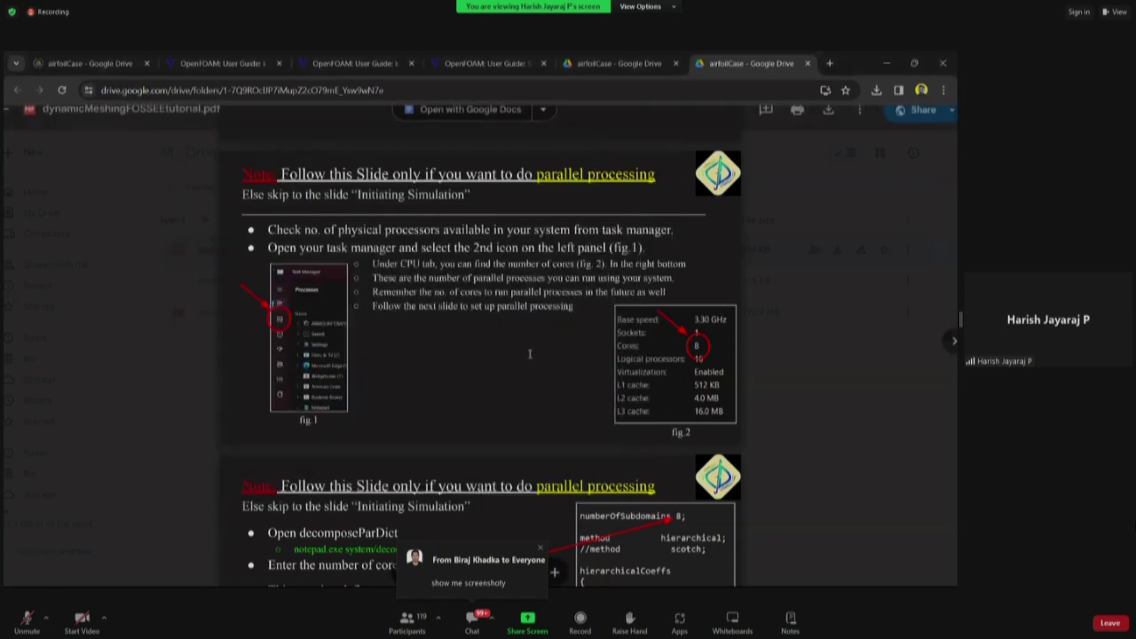
{"action": "scroll", "coordinate": [610, 326], "scroll_direction": "up", "scroll_amount": 3}
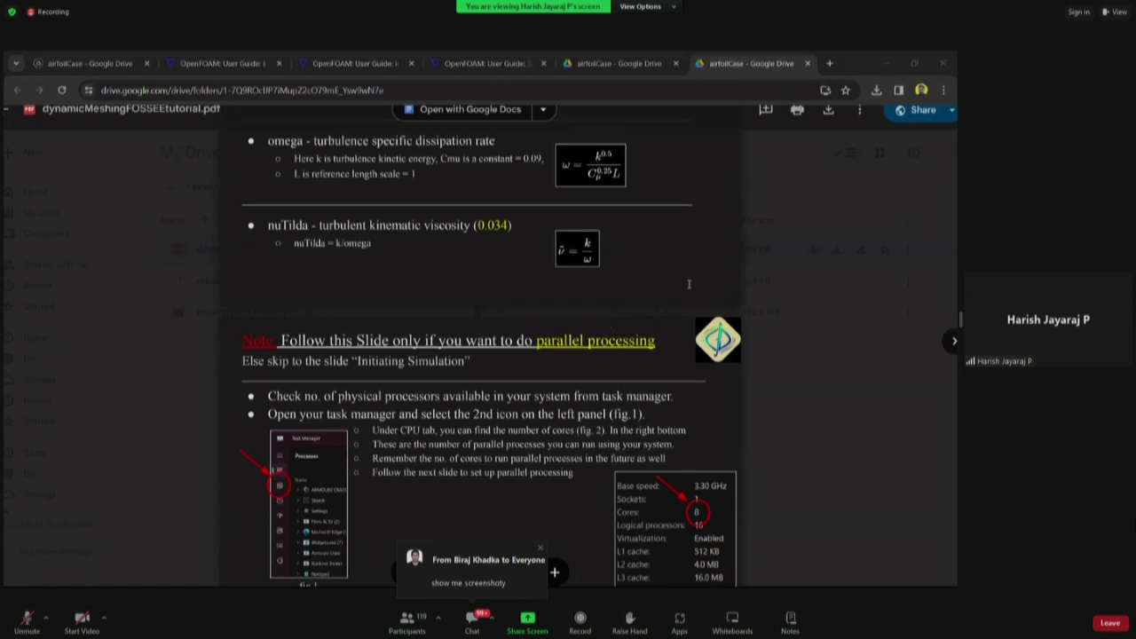
{"action": "scroll", "coordinate": [641, 328], "scroll_direction": "up", "scroll_amount": 2}
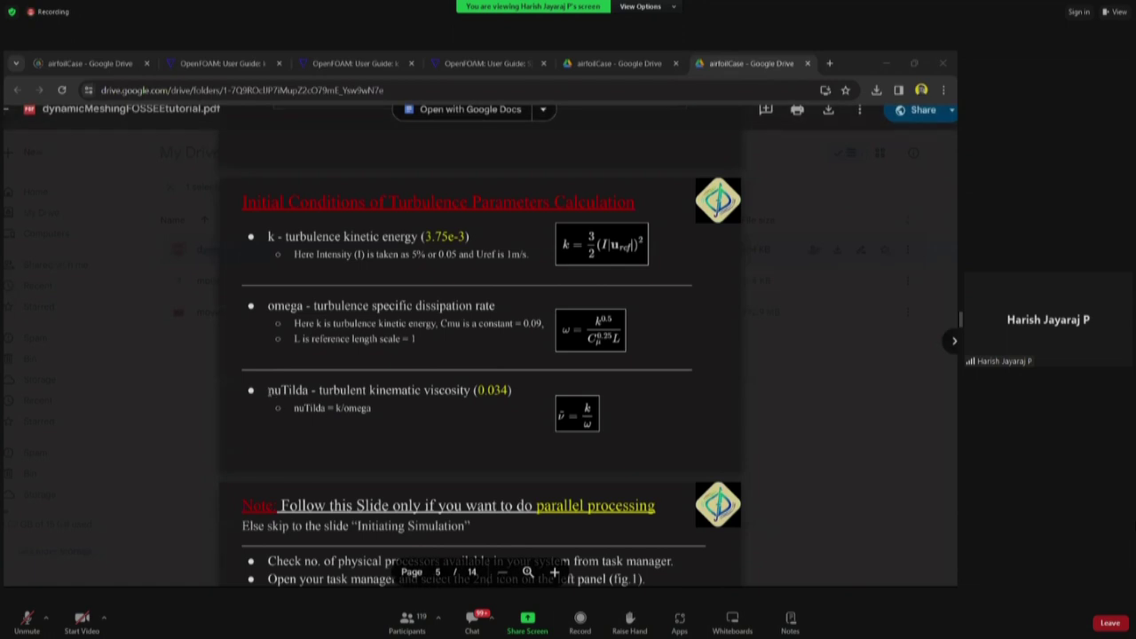
{"action": "left_click_drag", "start_coordinate": [268, 390], "coordinate": [308, 390]}
{"action": "left_click", "coordinate": [407, 400]}
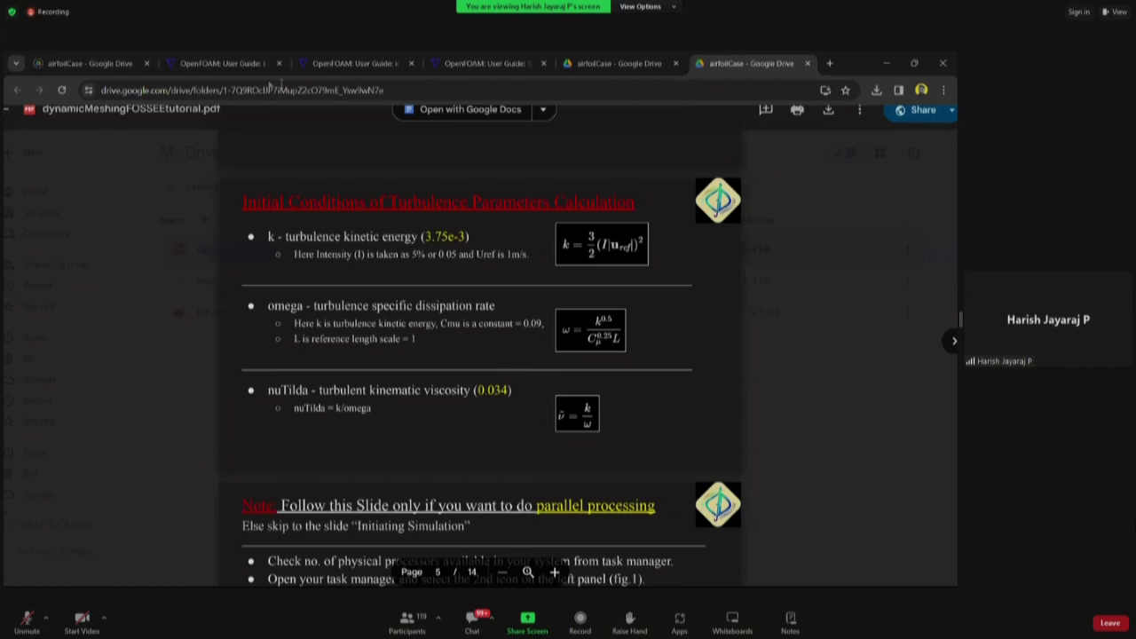
- Show the k-omega SST page of the OpenFOAM User Guide and examine its model equations
{"action": "left_click", "coordinate": [348, 66]}
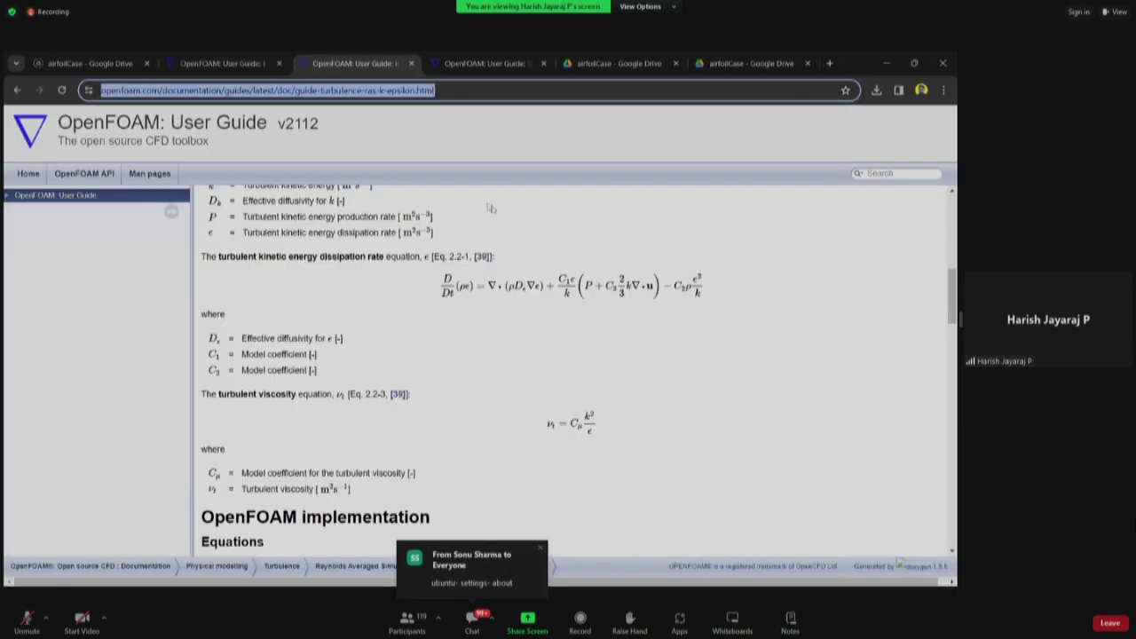
{"action": "left_click", "coordinate": [253, 63]}
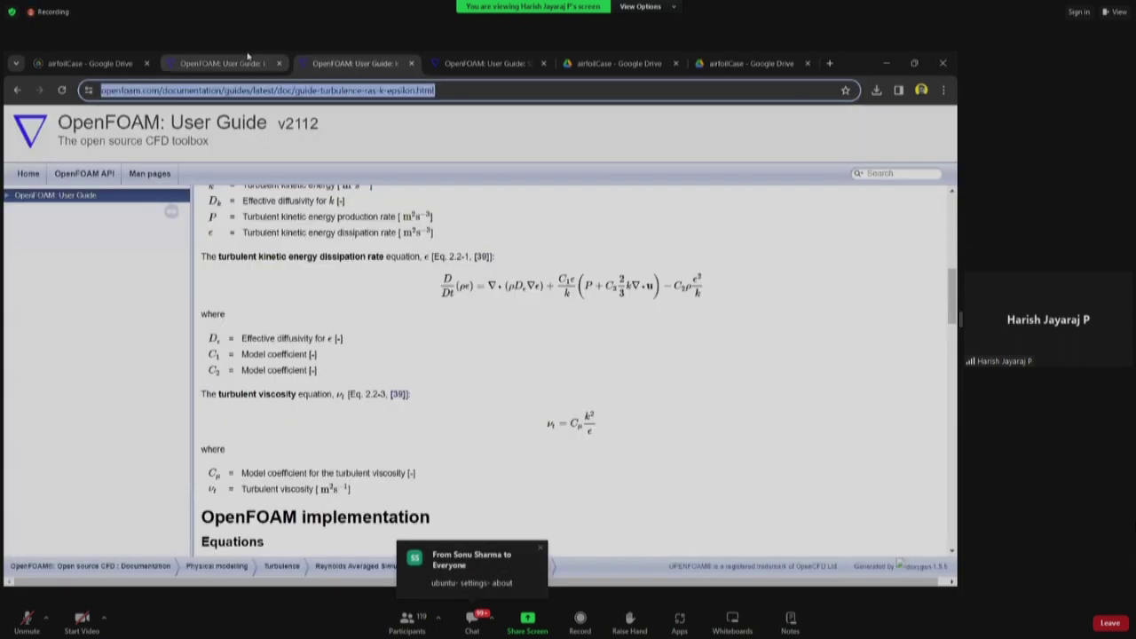
{"action": "left_click", "coordinate": [412, 90]}
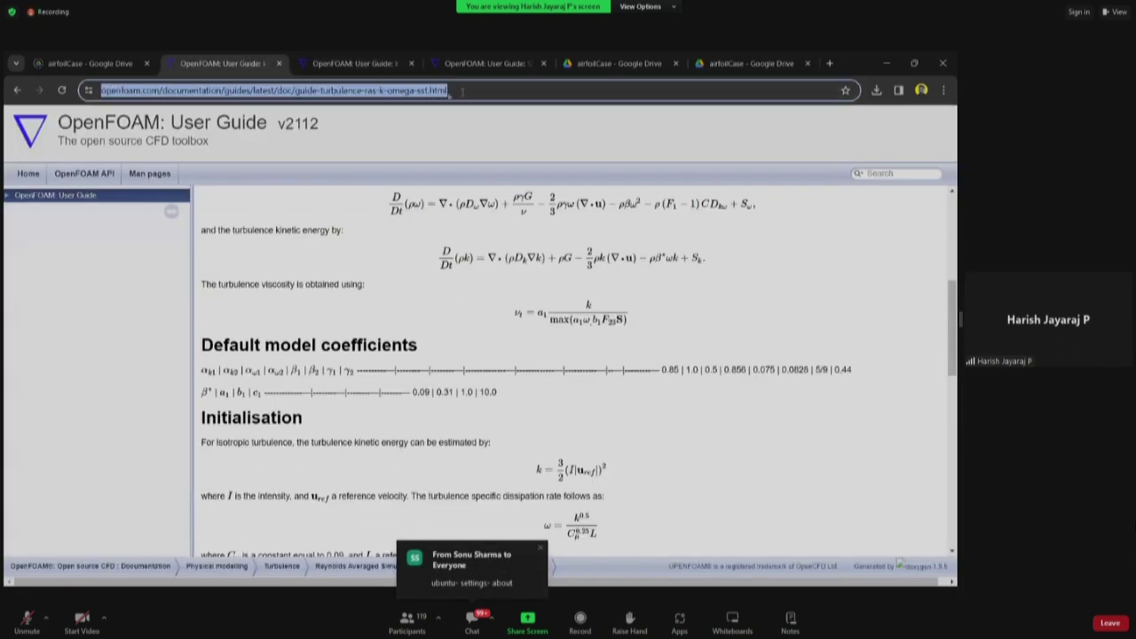
{"action": "left_click", "coordinate": [453, 287]}
{"action": "scroll", "coordinate": [475, 274], "scroll_direction": "up", "scroll_amount": 3}
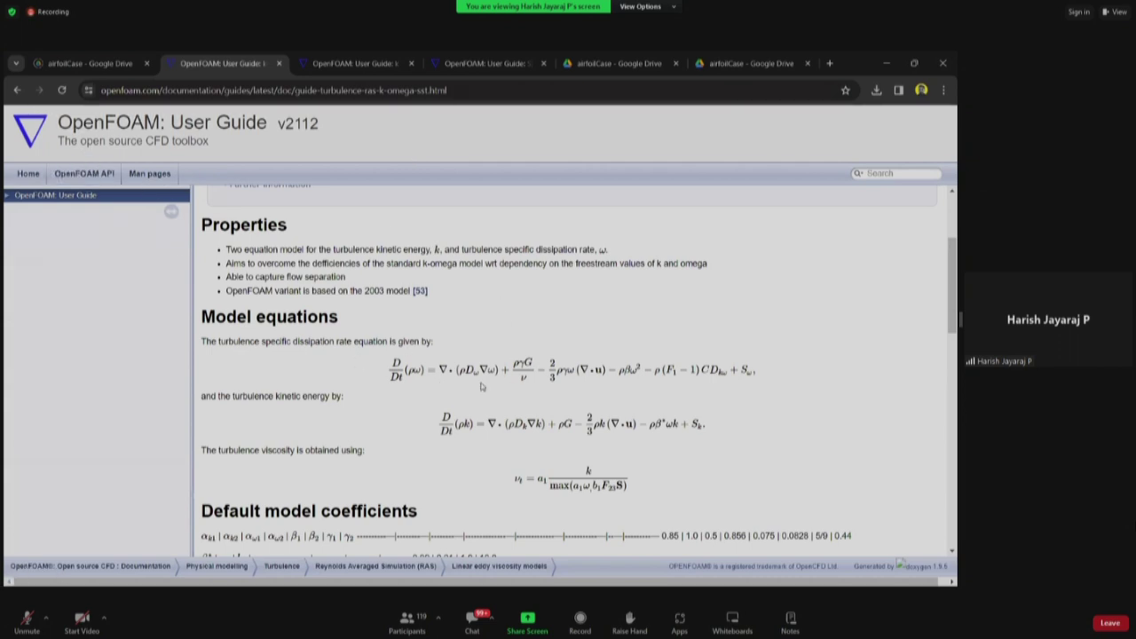
- Examine the k and omega initialisation formulas in the k-omega SST guide
{"action": "scroll", "coordinate": [481, 386], "scroll_direction": "down", "scroll_amount": 3}
{"action": "scroll", "coordinate": [550, 364], "scroll_direction": "down", "scroll_amount": 2}
{"action": "left_click_drag", "start_coordinate": [536, 302], "coordinate": [616, 321]}
{"action": "left_click", "coordinate": [616, 321]}
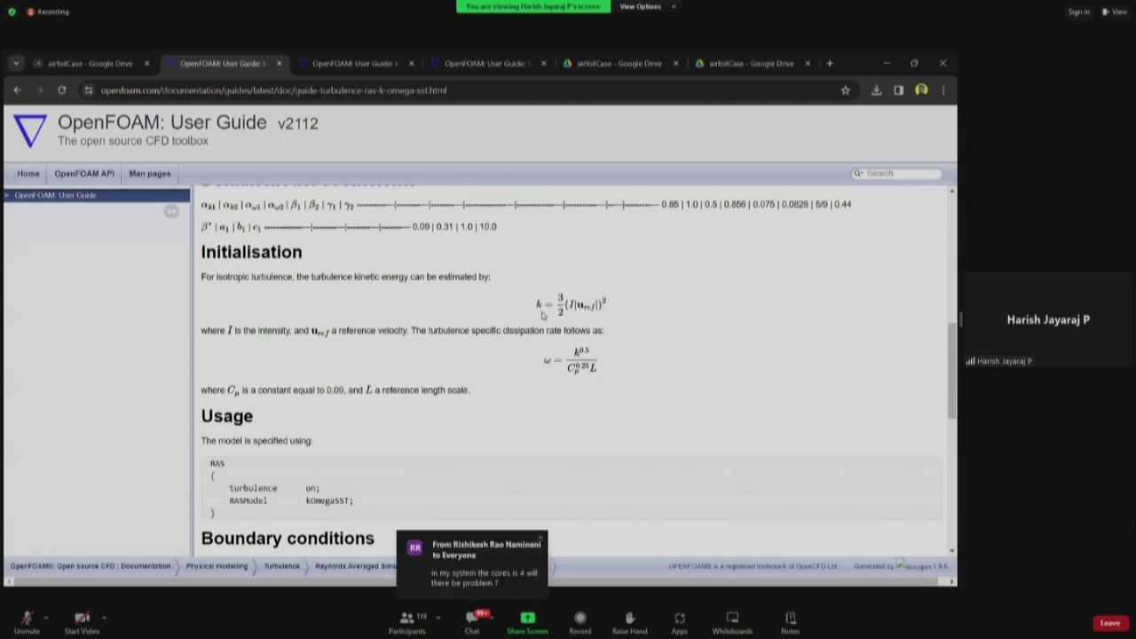
- Return to the tutorial PDF's slide on calculating the initial turbulence parameters
{"action": "key", "text": "alt+Tab"}
{"action": "key", "text": "alt+Tab"}
{"action": "key", "text": "alt+Tab"}
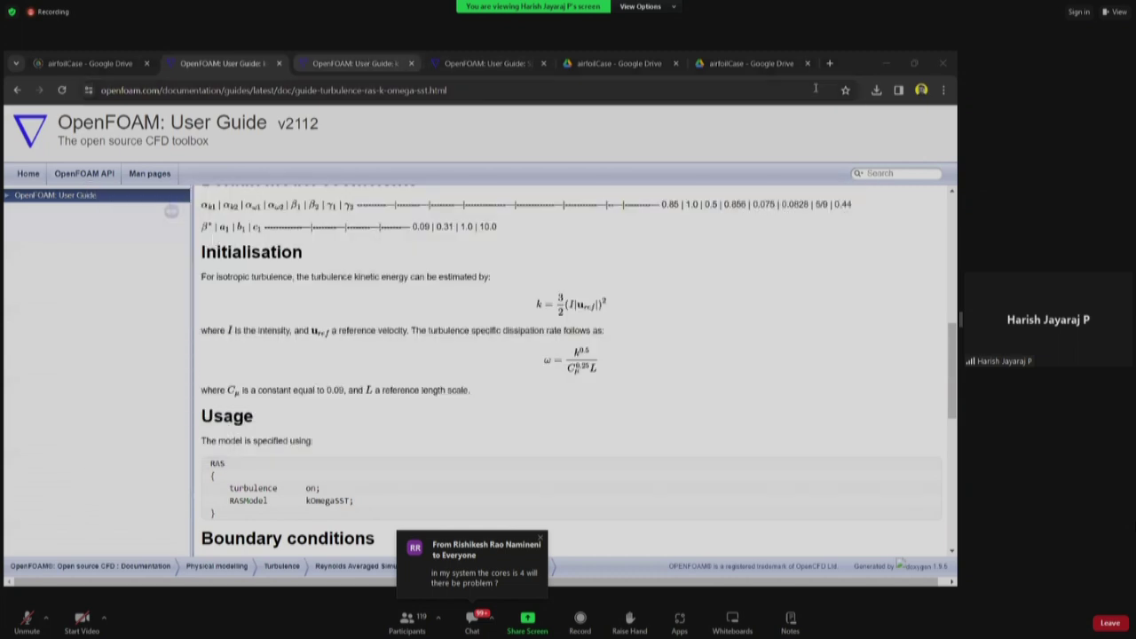
{"action": "left_click", "coordinate": [764, 63]}
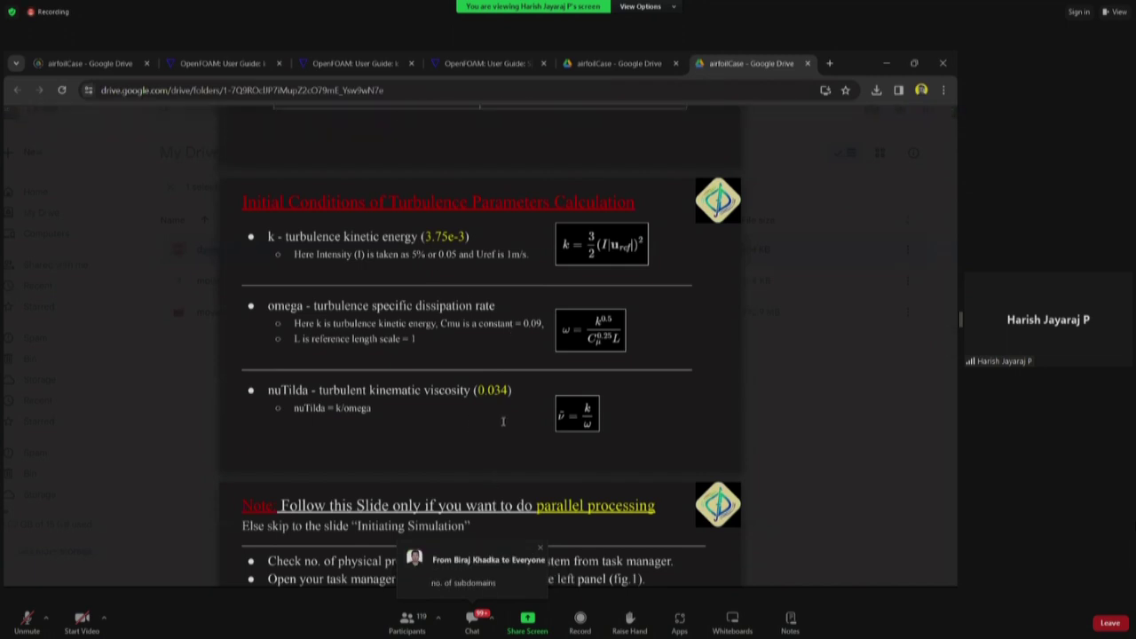
- Switch to File Explorer, open the Re1e6 case's 0 folder and highlight all its field files
{"action": "key", "text": "alt+Tab"}
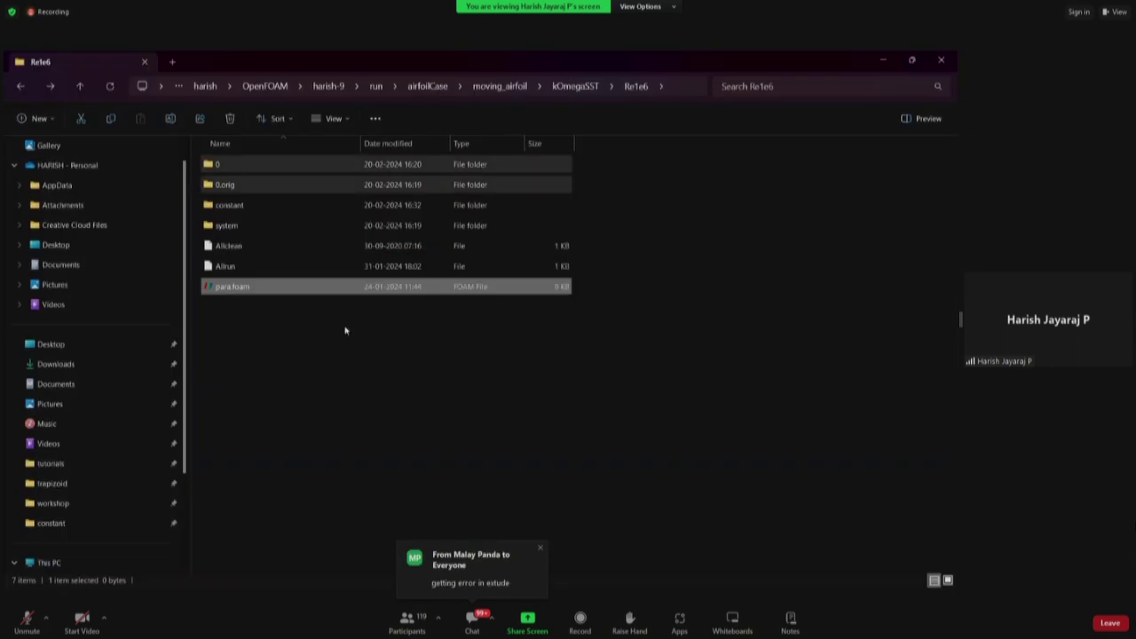
{"action": "left_click", "coordinate": [389, 362]}
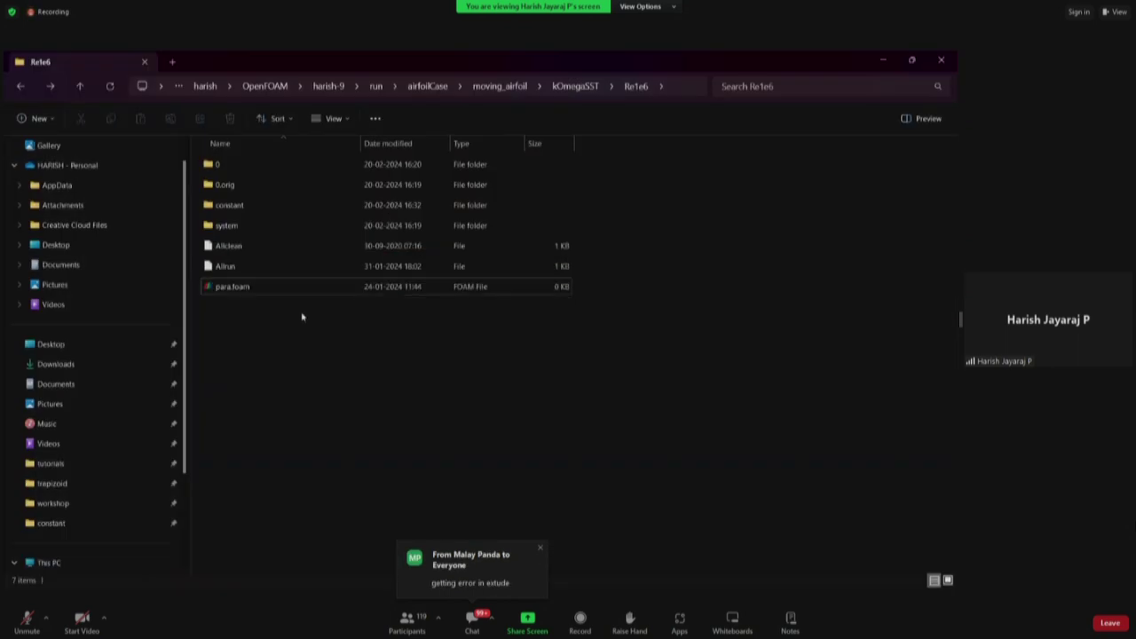
{"action": "double_click", "coordinate": [229, 164]}
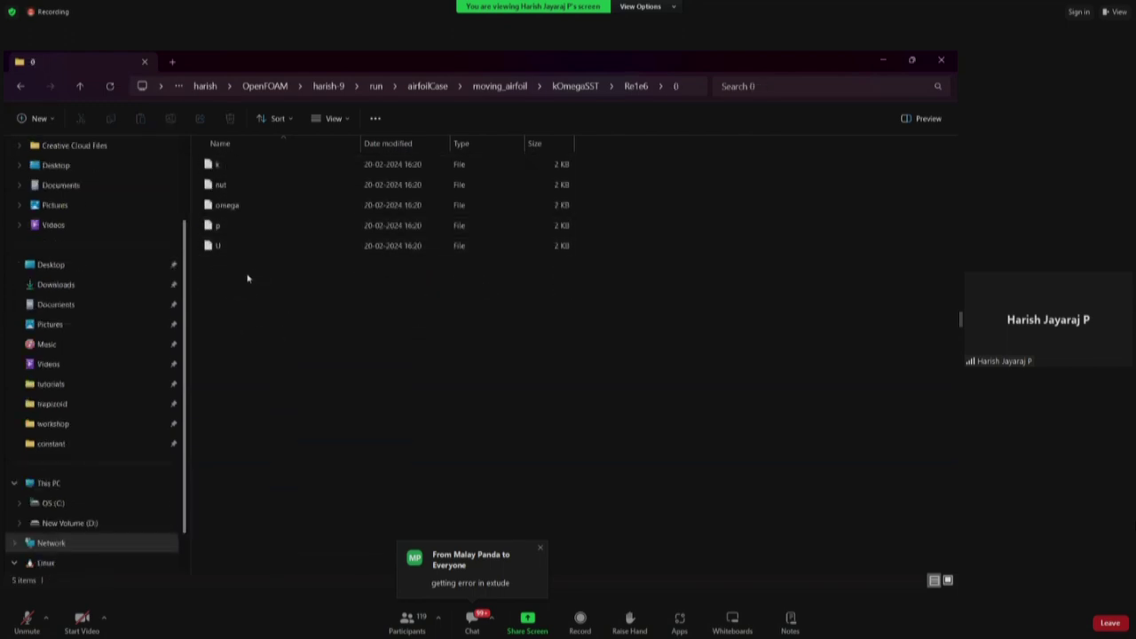
{"action": "left_click_drag", "start_coordinate": [223, 293], "coordinate": [224, 160]}
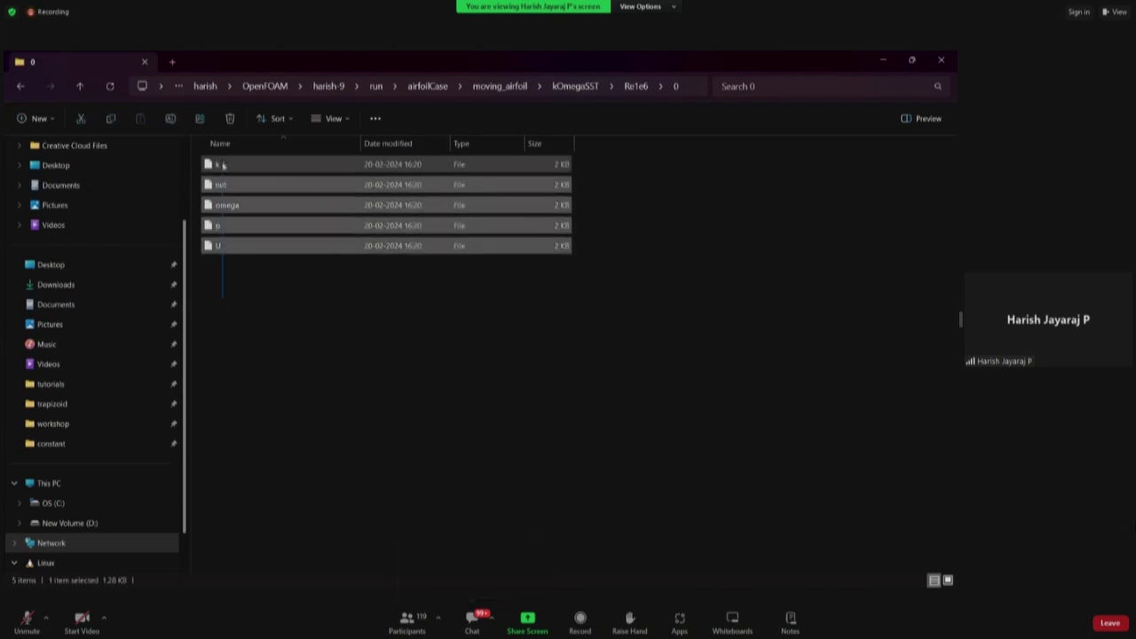
{"action": "left_click", "coordinate": [236, 275]}
- Point out the U, p, k, omega and nut files individually in the 0 folder
{"action": "left_click", "coordinate": [218, 249]}
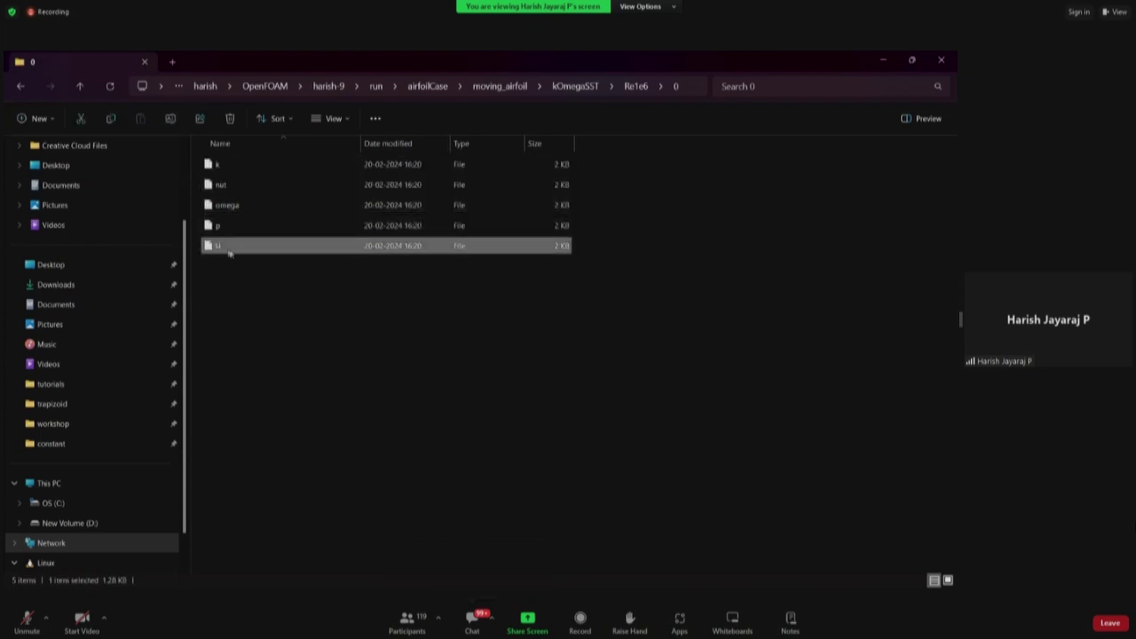
{"action": "left_click", "coordinate": [220, 227]}
{"action": "left_click", "coordinate": [220, 164]}
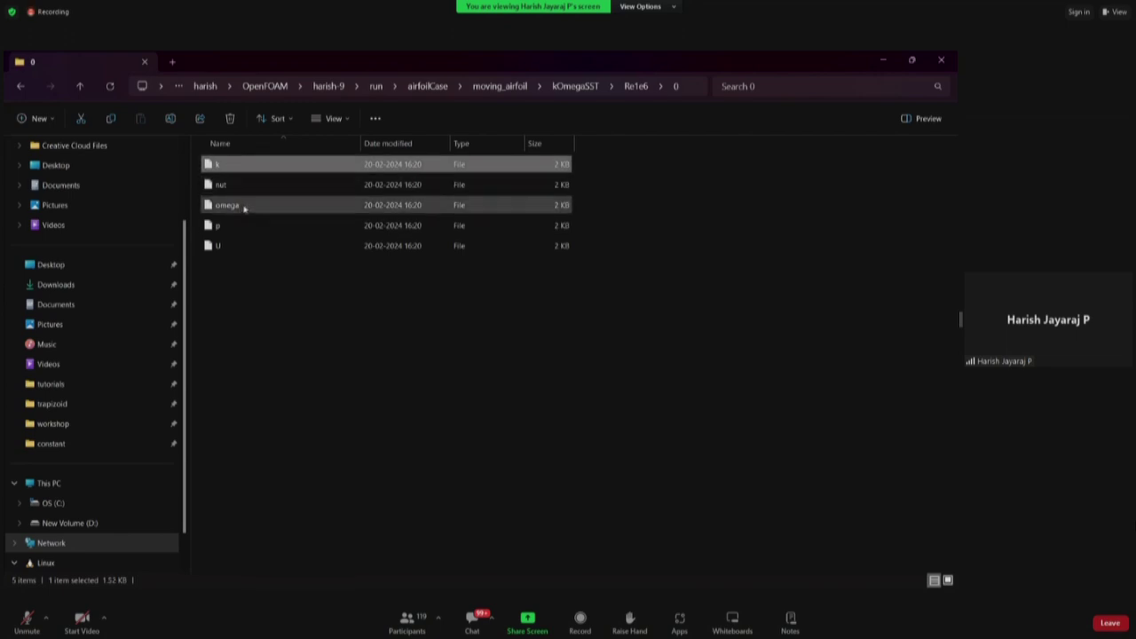
{"action": "left_click", "coordinate": [241, 206]}
{"action": "left_click", "coordinate": [224, 184]}
{"action": "left_click", "coordinate": [228, 265]}
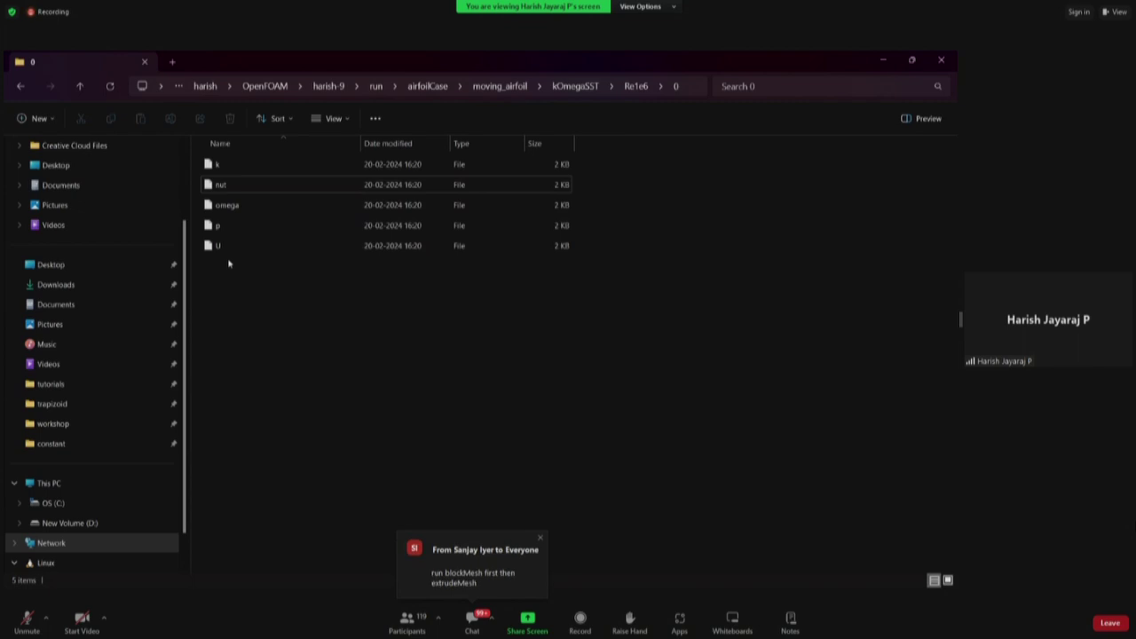
{"action": "left_click", "coordinate": [220, 249]}
{"action": "left_click", "coordinate": [218, 225]}
{"action": "left_click", "coordinate": [220, 184]}
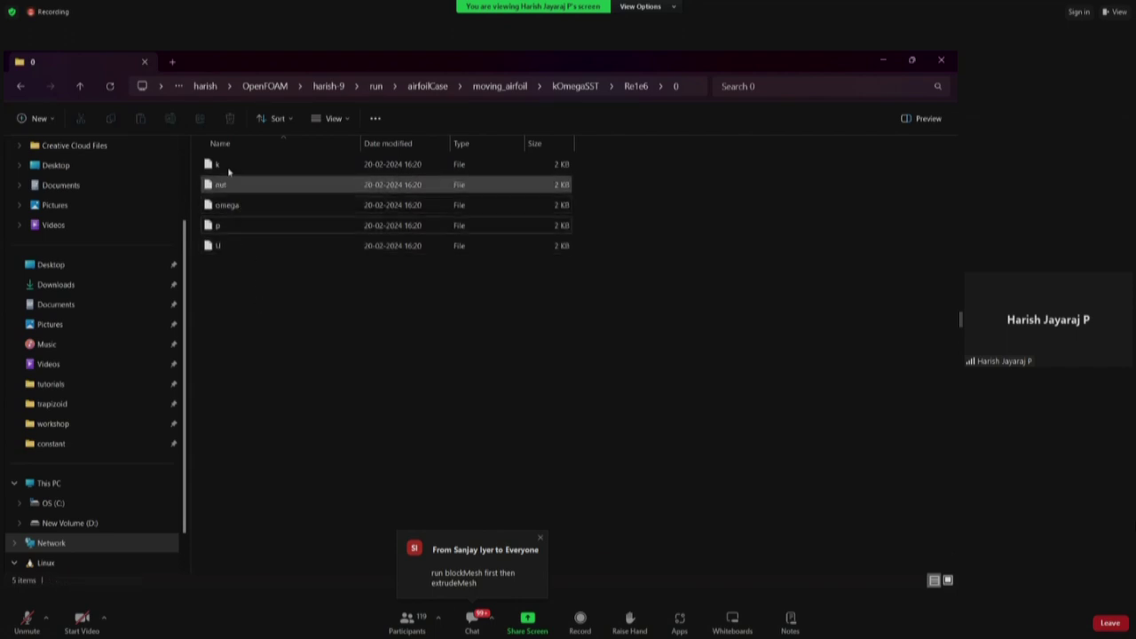
- Open the k file from the 0 folder in Visual Studio Code
{"action": "left_click", "coordinate": [219, 165]}
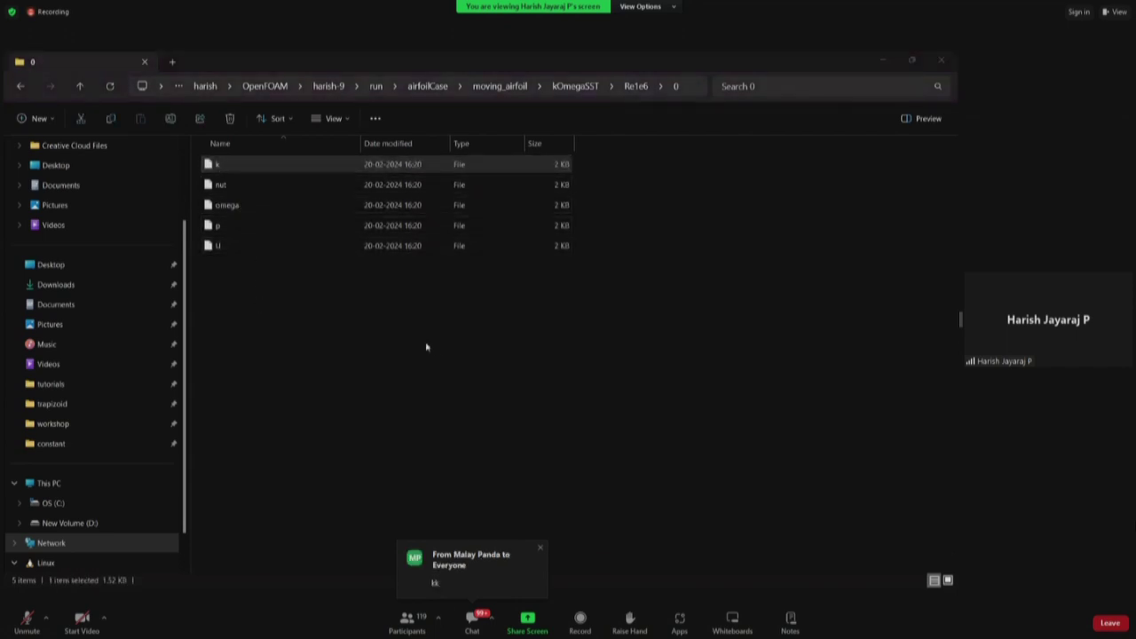
{"action": "key", "text": "Return"}
{"action": "double_click", "coordinate": [396, 356]}
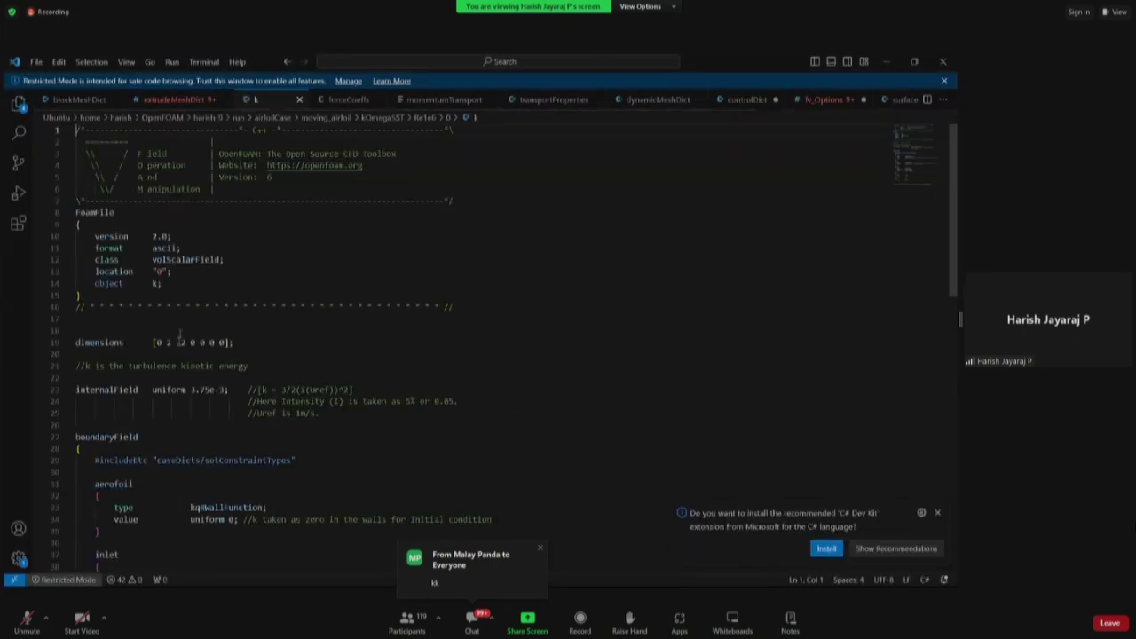
- Examine the k file's internalField value, highlight its formula comment, and review the aerofoil, inlet and outlet boundary conditions
{"action": "scroll", "coordinate": [236, 324], "scroll_direction": "down", "scroll_amount": 5}
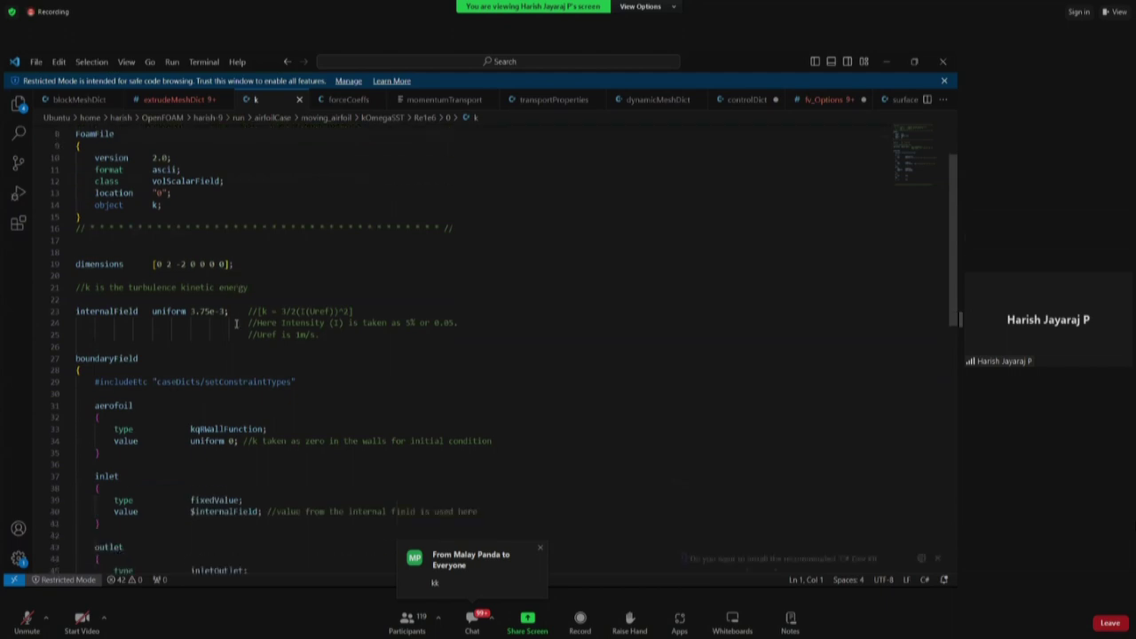
{"action": "scroll", "coordinate": [231, 332], "scroll_direction": "up", "scroll_amount": 1}
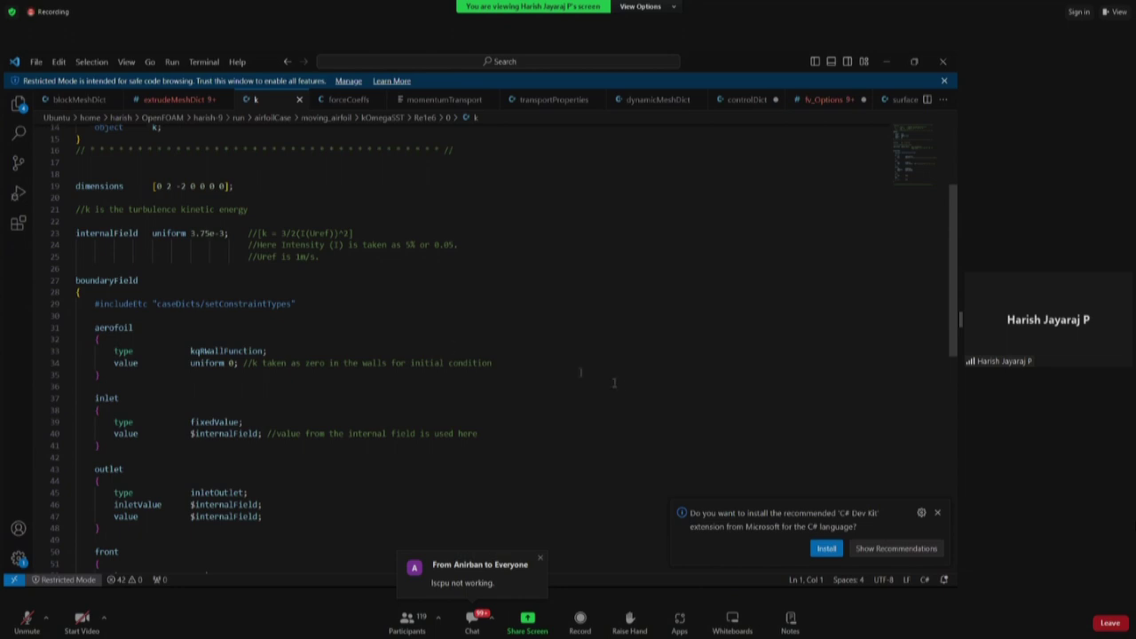
{"action": "left_click_drag", "start_coordinate": [263, 232], "coordinate": [348, 233]}
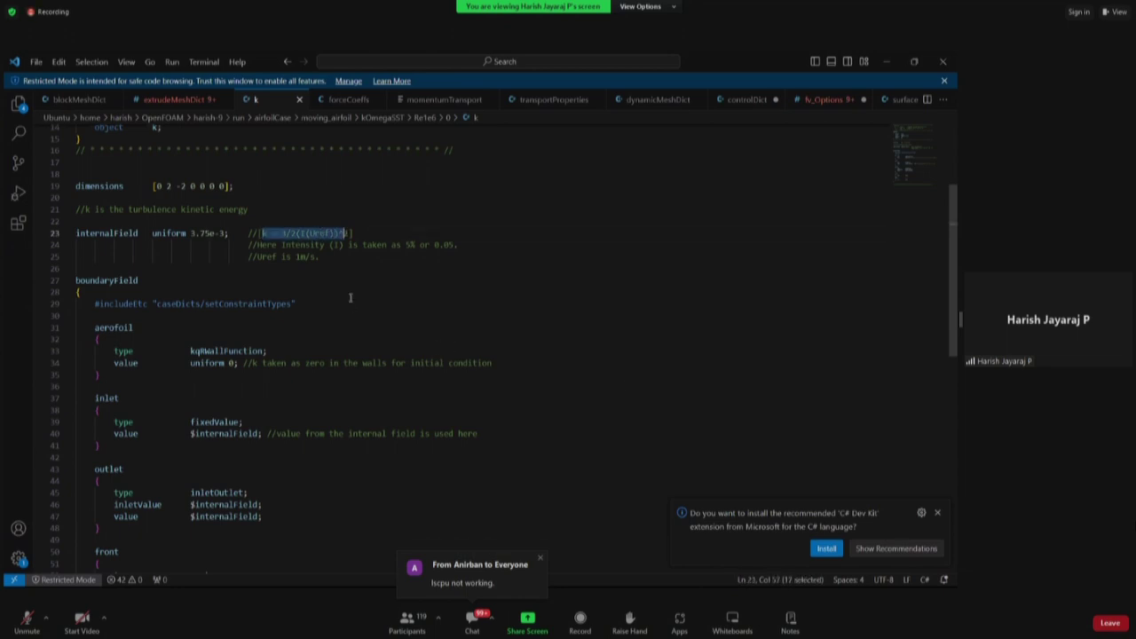
{"action": "scroll", "coordinate": [351, 302], "scroll_direction": "down", "scroll_amount": 1}
{"action": "left_click", "coordinate": [319, 290]}
{"action": "scroll", "coordinate": [319, 289], "scroll_direction": "down", "scroll_amount": 2}
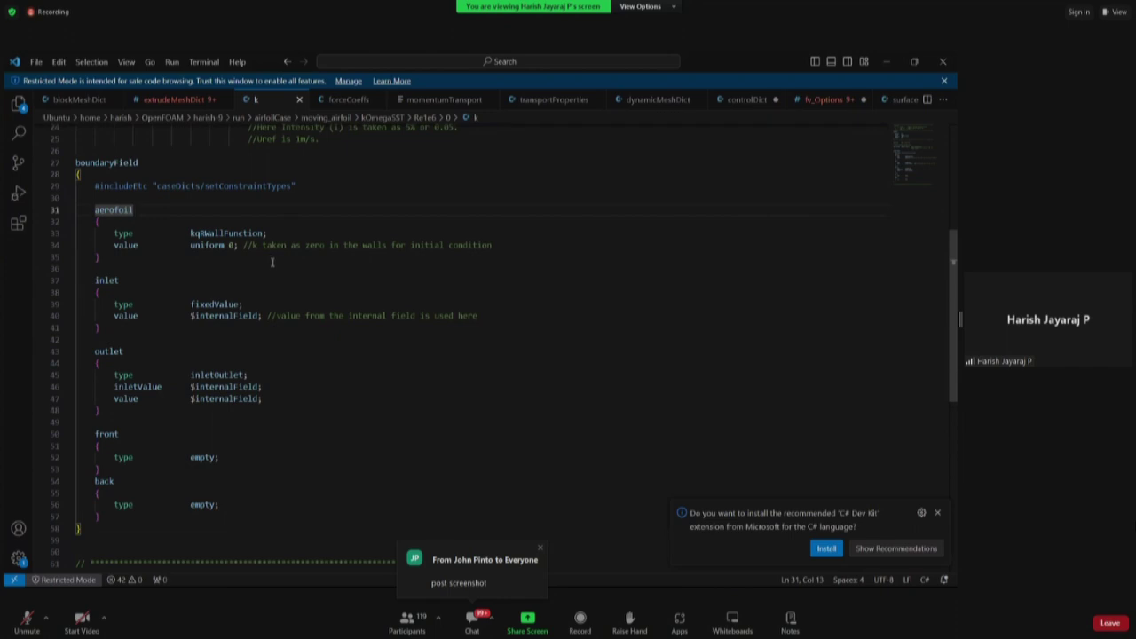
{"action": "scroll", "coordinate": [272, 261], "scroll_direction": "up", "scroll_amount": 3}
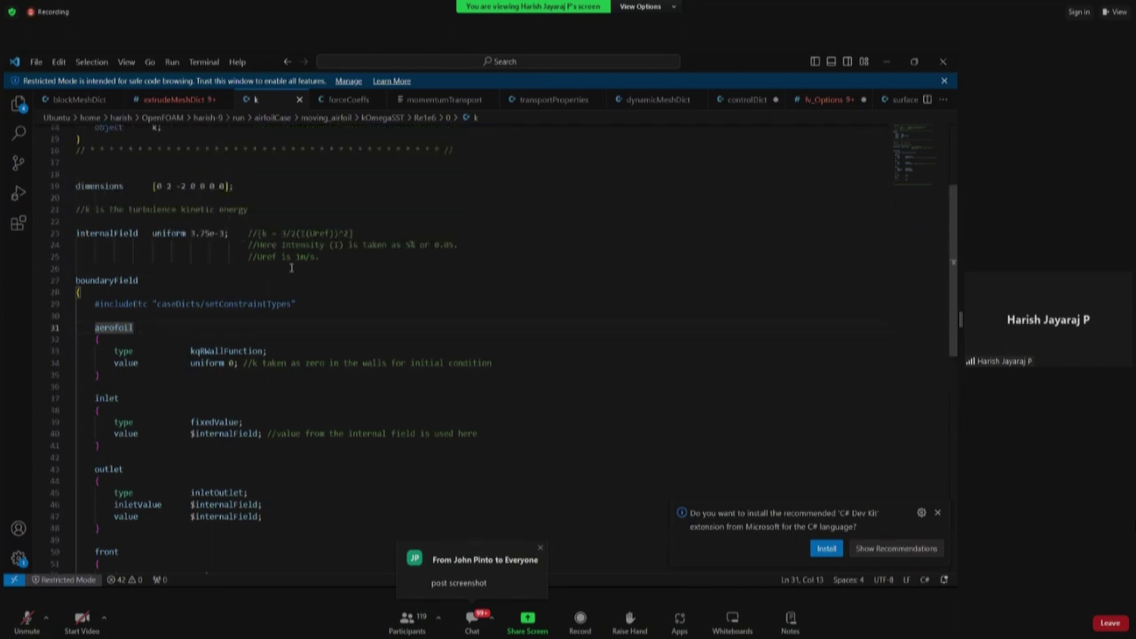
- Return to the 0 folder in File Explorer and open the omega file in Visual Studio Code
{"action": "key", "text": "alt+Tab"}
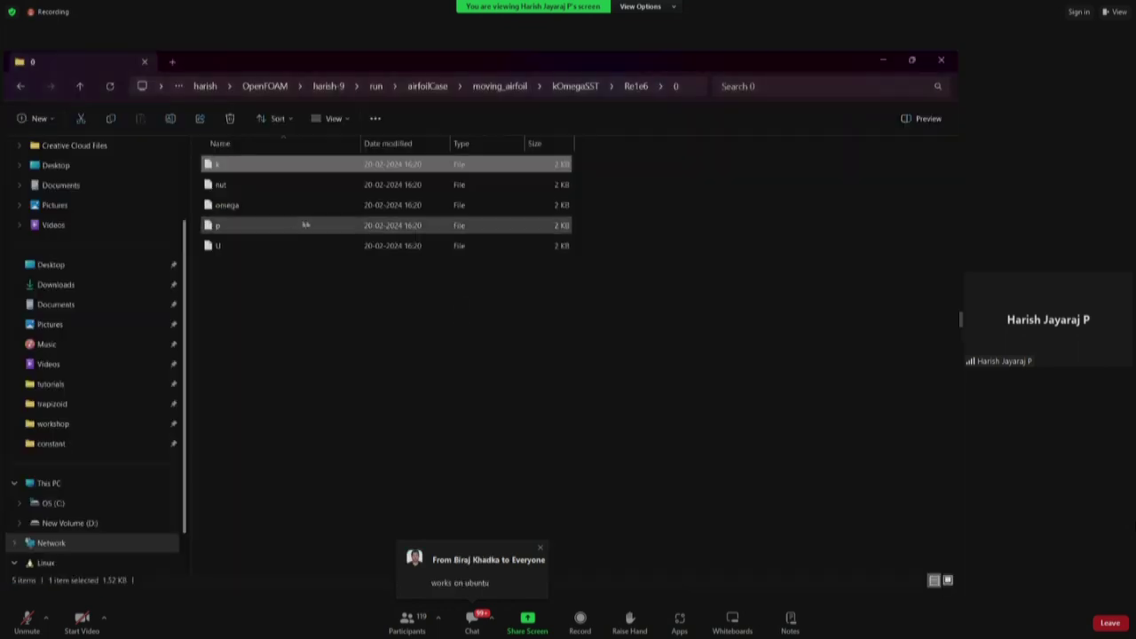
{"action": "left_click", "coordinate": [228, 207]}
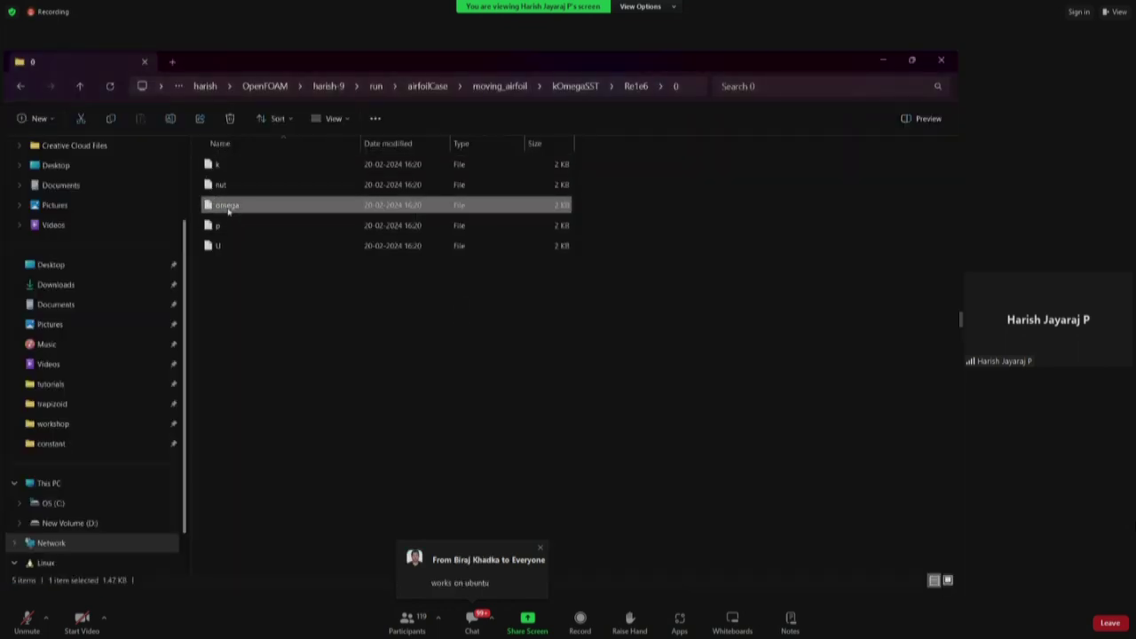
{"action": "double_click", "coordinate": [228, 209]}
{"action": "left_click", "coordinate": [417, 364]}
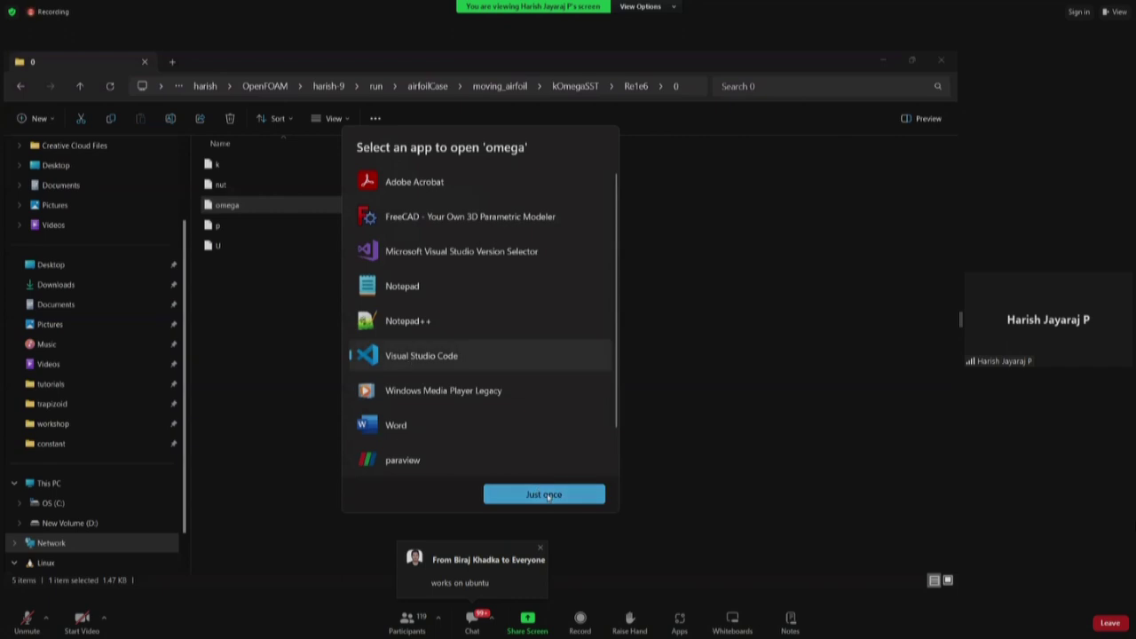
{"action": "left_click", "coordinate": [544, 495]}
- Switch to the tutorial PDF in the browser, highlight the k value and examine the omega formula on the initial conditions slide
{"action": "key", "text": "alt+Tab"}
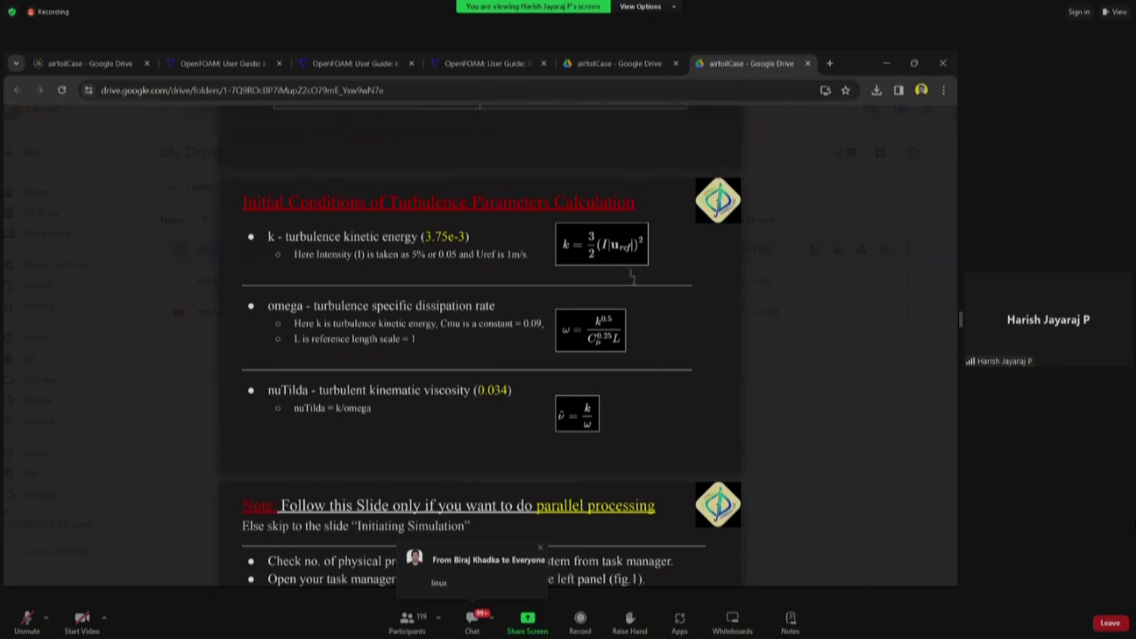
{"action": "left_click_drag", "start_coordinate": [424, 236], "coordinate": [461, 236]}
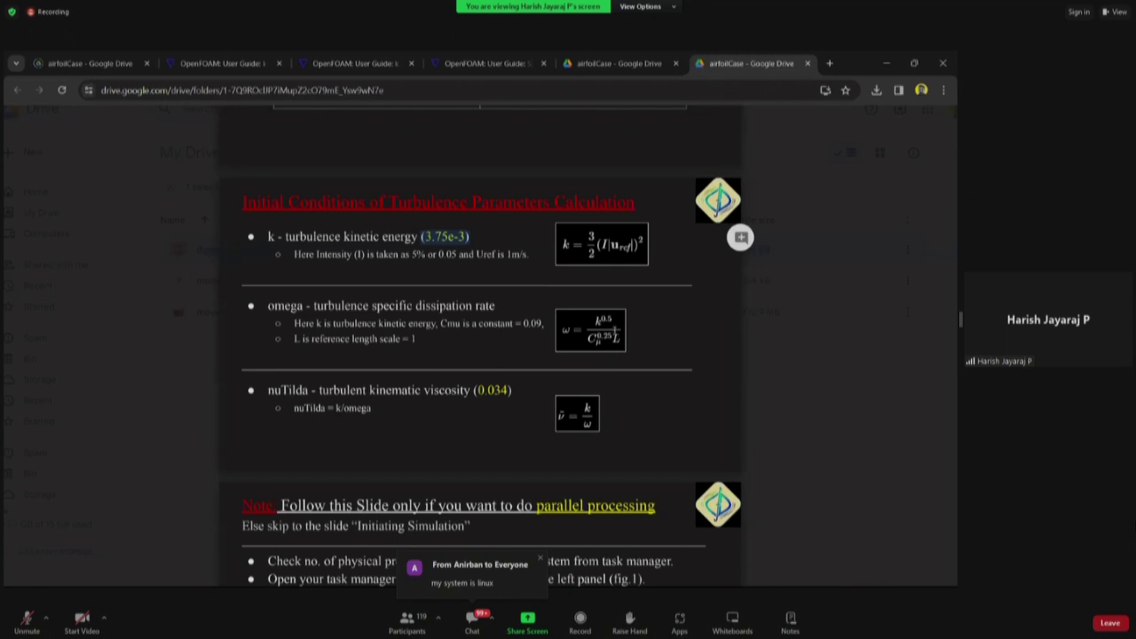
{"action": "left_click", "coordinate": [616, 339]}
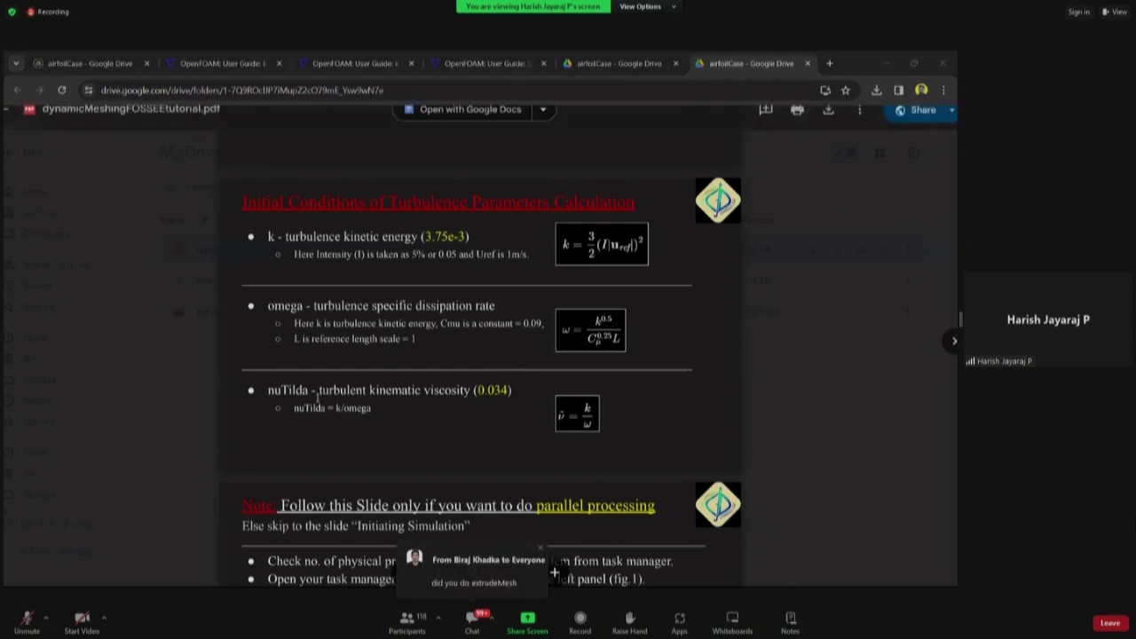
- Go back to the omega file in Visual Studio Code and highlight the omega formula in the internalField comment
{"action": "key", "text": "alt+Tab"}
{"action": "left_click", "coordinate": [190, 350]}
{"action": "left_click", "coordinate": [241, 385]}
{"action": "left_click_drag", "start_coordinate": [244, 350], "coordinate": [400, 352]}
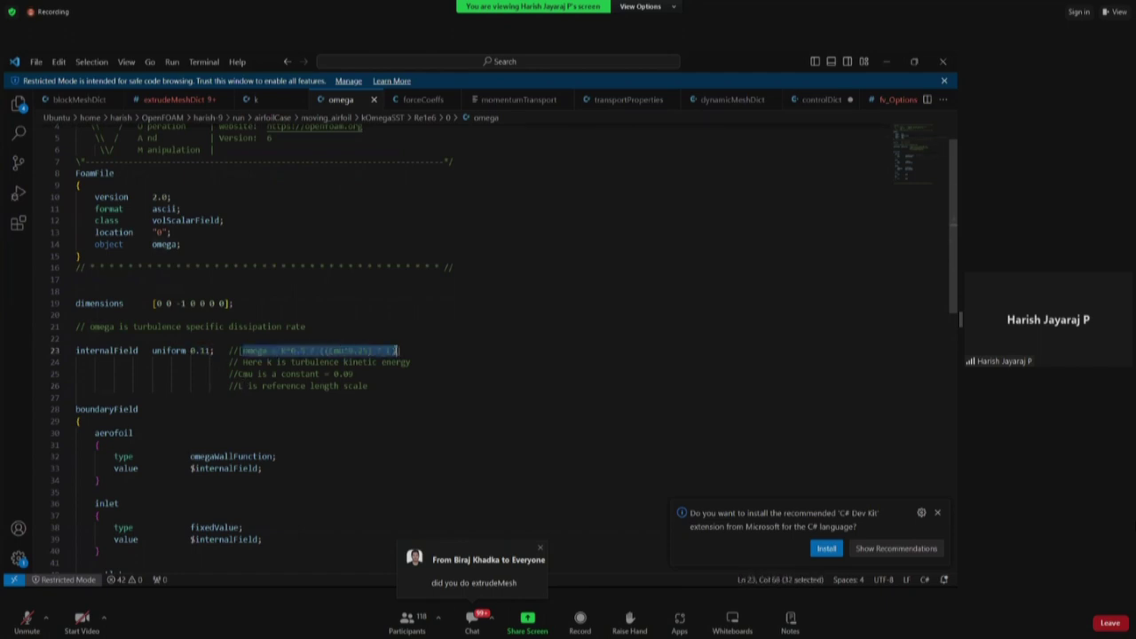
{"action": "left_click", "coordinate": [415, 382]}
- Review omega's aerofoil, inlet and outlet boundary conditions, highlighting the outlet's $internalField inletValue and the internalField number it refers to
{"action": "scroll", "coordinate": [416, 383], "scroll_direction": "down", "scroll_amount": 3}
{"action": "scroll", "coordinate": [216, 366], "scroll_direction": "down", "scroll_amount": 2}
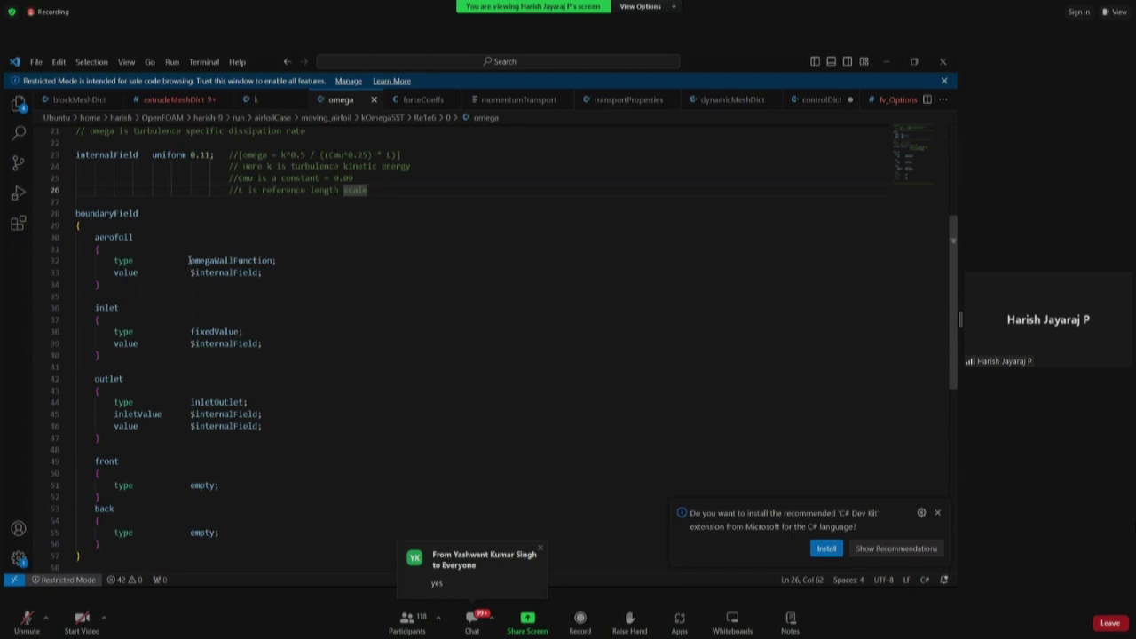
{"action": "scroll", "coordinate": [264, 336], "scroll_direction": "up", "scroll_amount": 1}
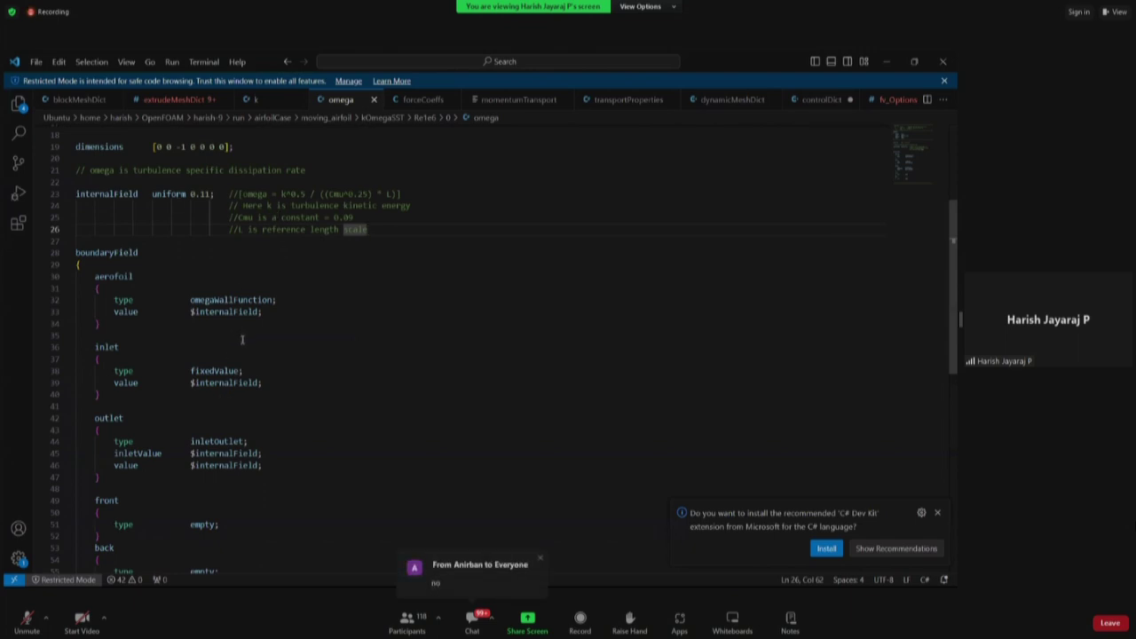
{"action": "scroll", "coordinate": [220, 326], "scroll_direction": "down", "scroll_amount": 1}
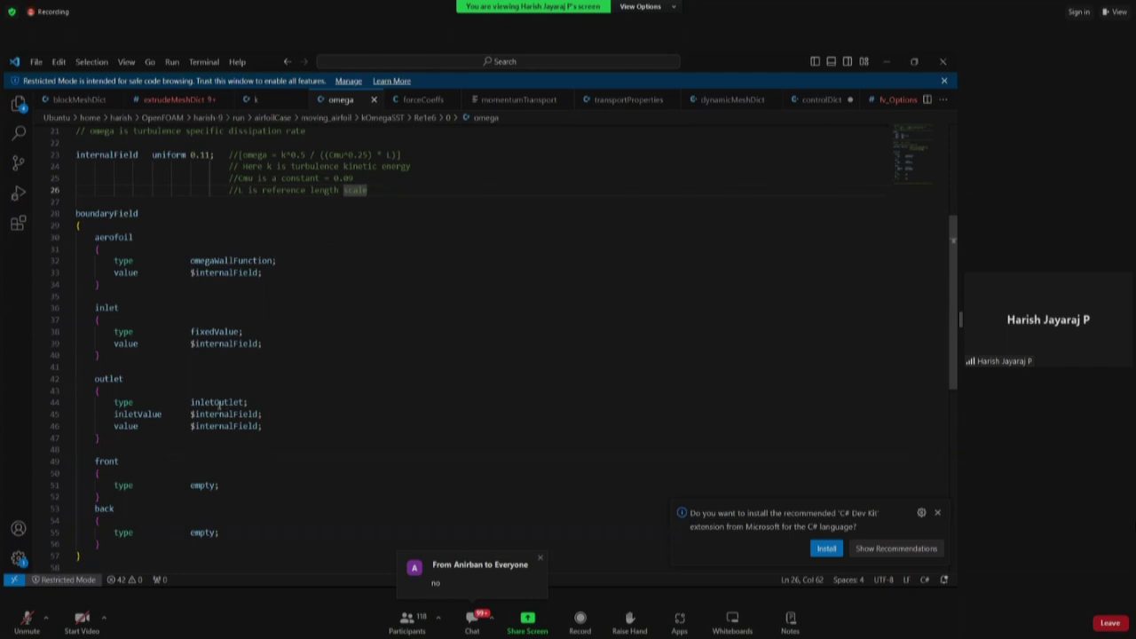
{"action": "double_click", "coordinate": [248, 414]}
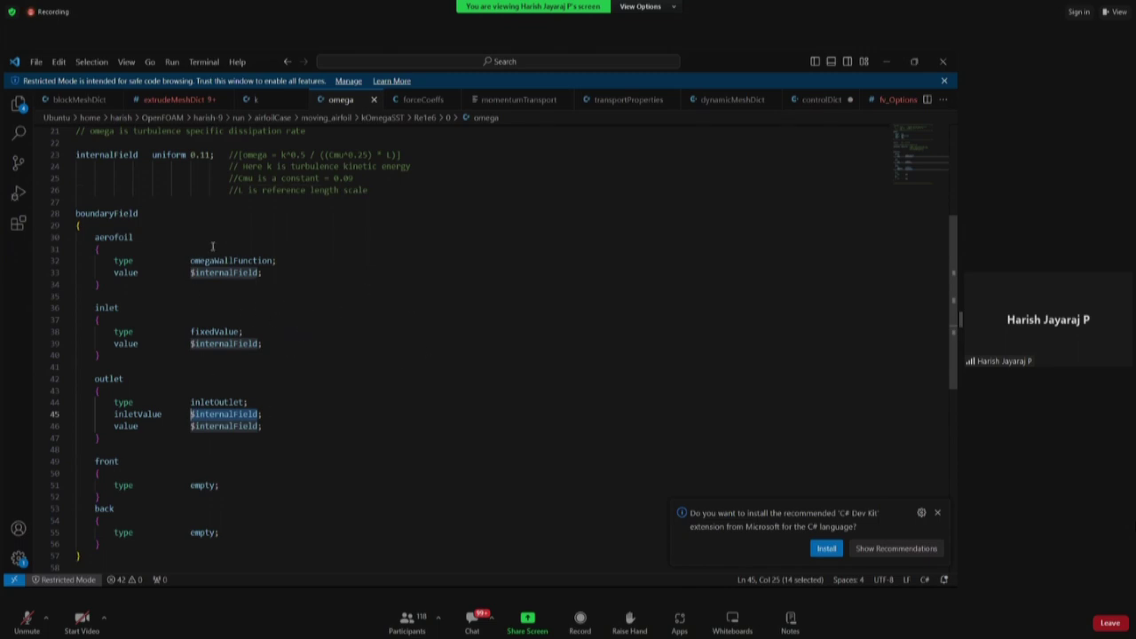
{"action": "scroll", "coordinate": [375, 318], "scroll_direction": "up", "scroll_amount": 1}
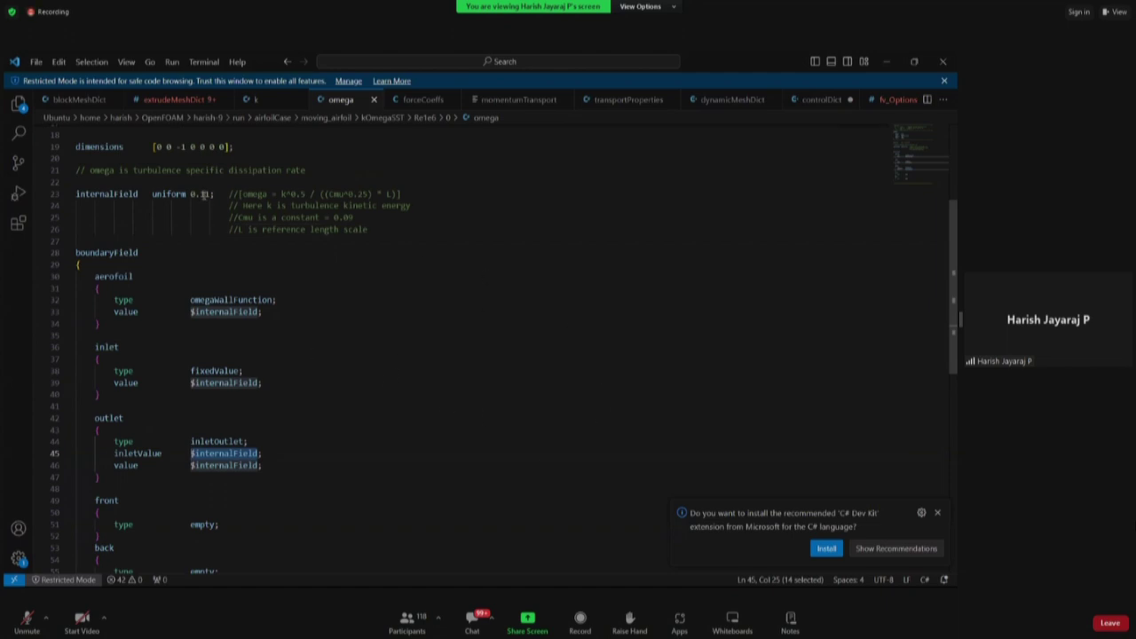
{"action": "left_click_drag", "start_coordinate": [190, 194], "coordinate": [212, 192]}
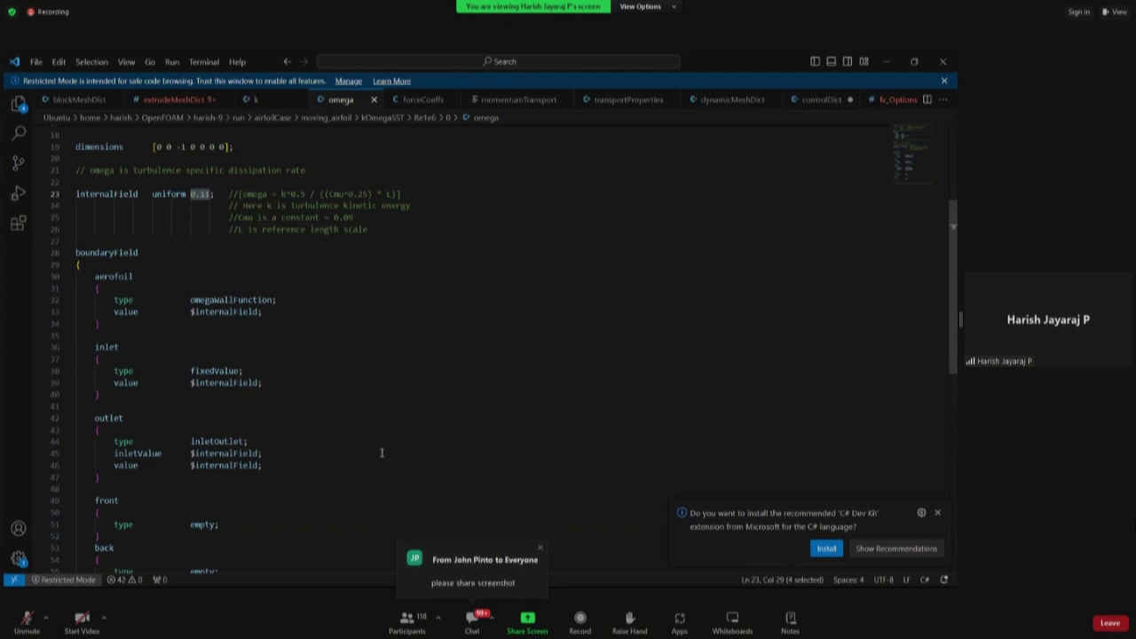
- Switch to the 0 folder in File Explorer and open the nut file in Visual Studio Code
{"action": "key", "text": "alt+Tab"}
{"action": "key", "text": "alt+Tab"}
{"action": "key", "text": "Tab"}
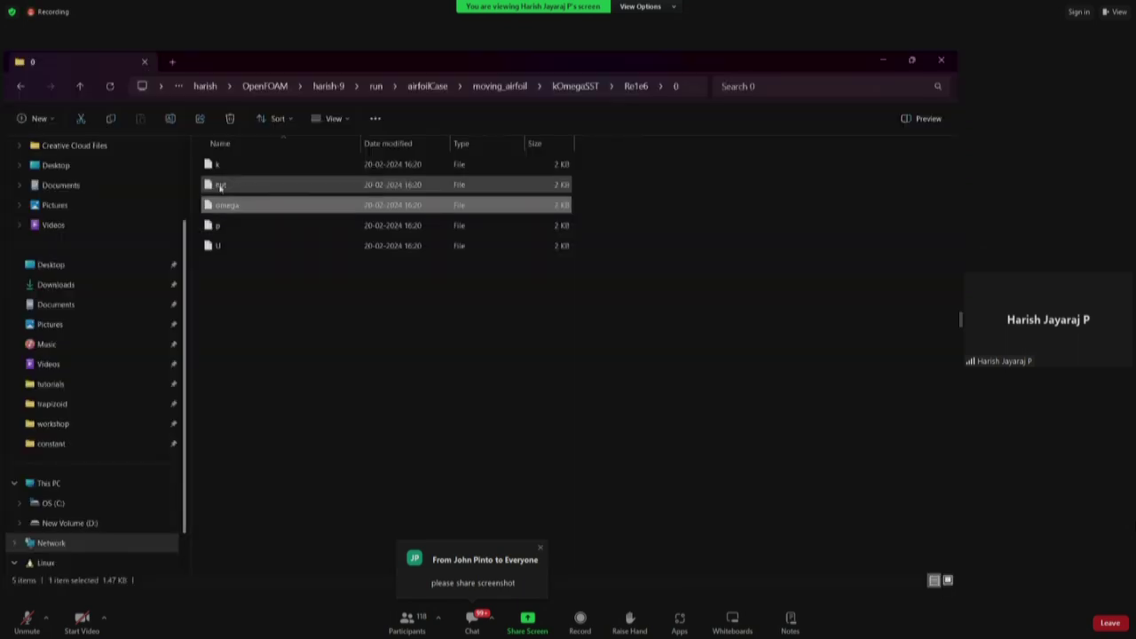
{"action": "double_click", "coordinate": [220, 186]}
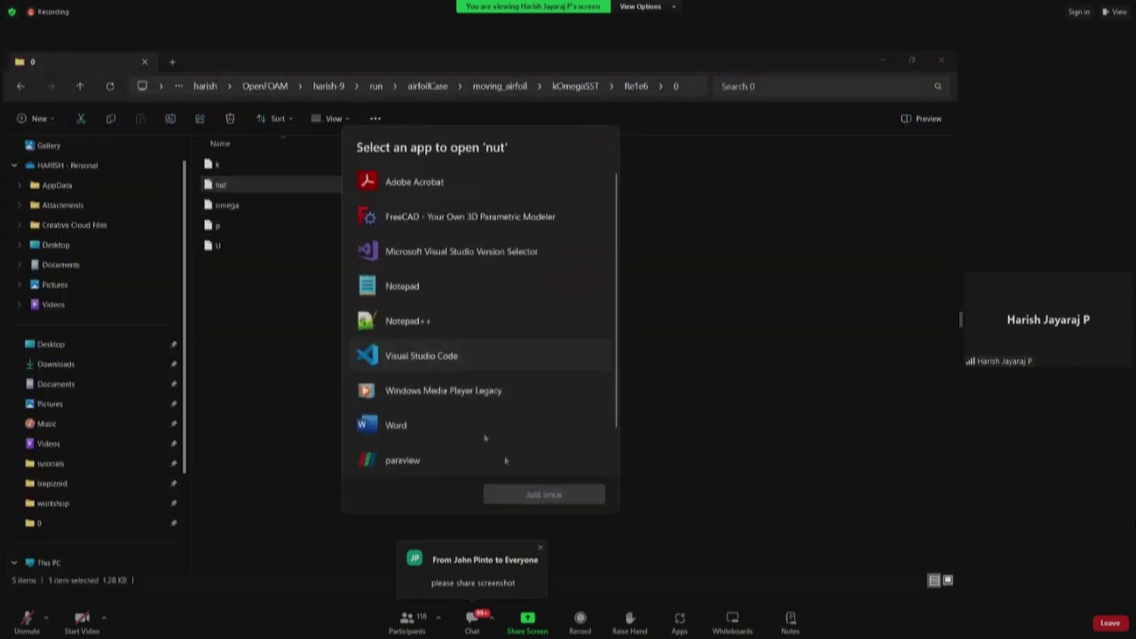
{"action": "left_click", "coordinate": [531, 494]}
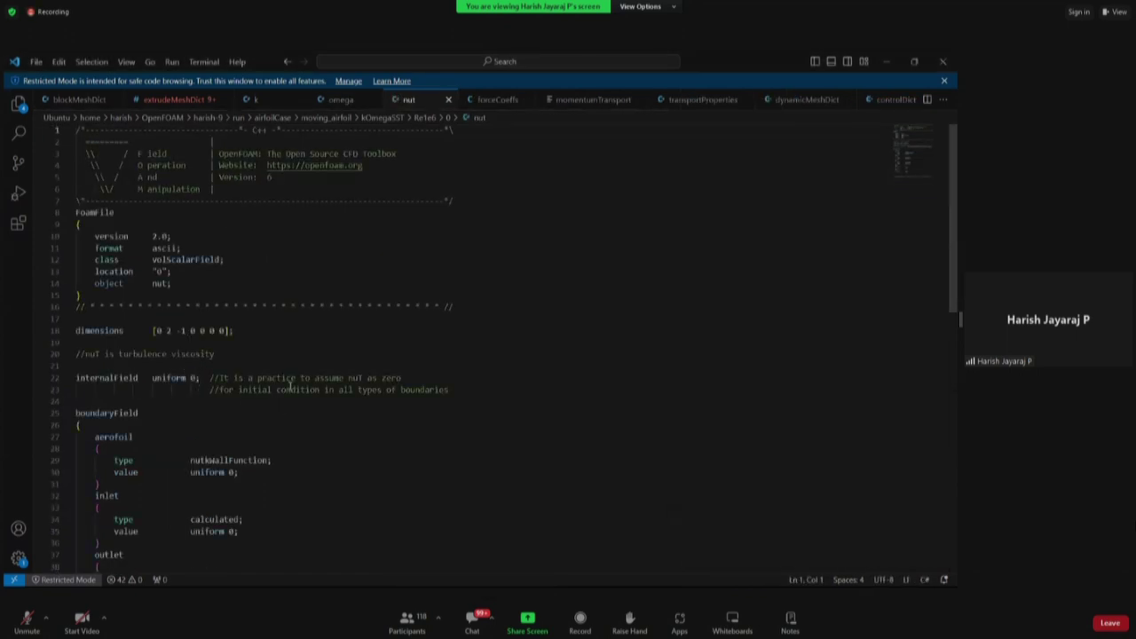
- Examine the nut file's initial value and boundary conditions, highlighting the back and front patch entries
{"action": "scroll", "coordinate": [276, 368], "scroll_direction": "down", "scroll_amount": 4}
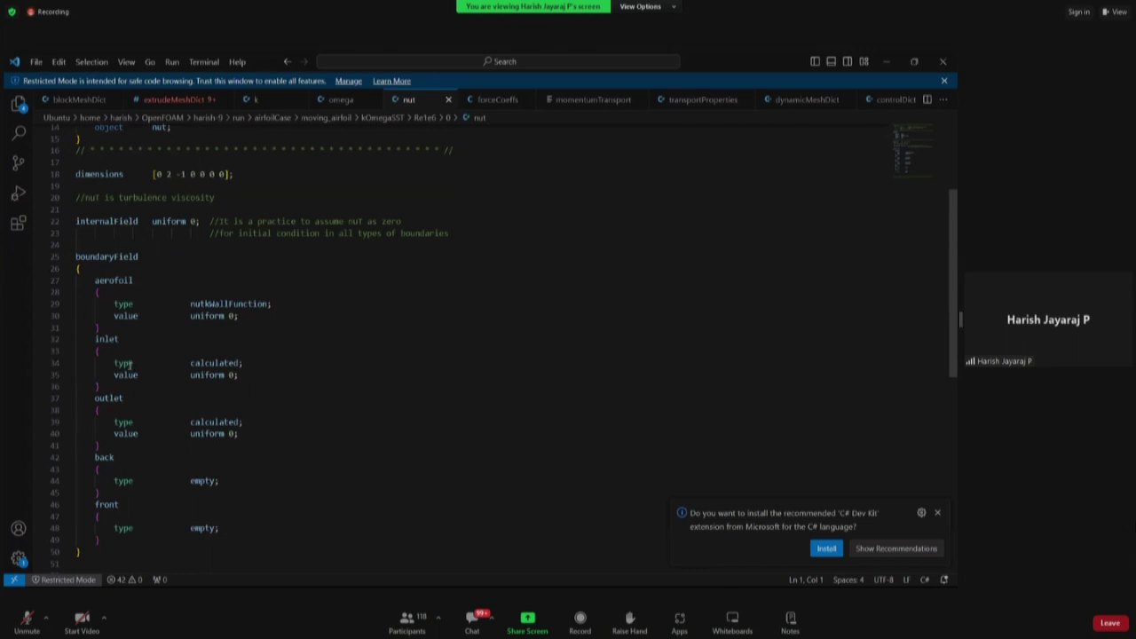
{"action": "scroll", "coordinate": [177, 441], "scroll_direction": "down", "scroll_amount": 1}
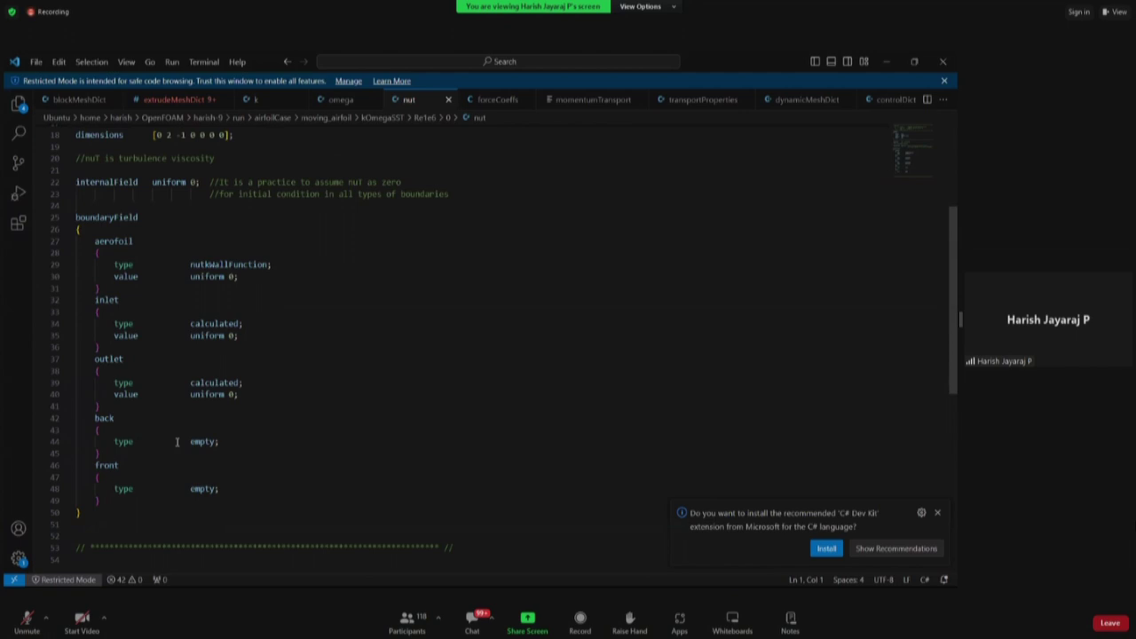
{"action": "left_click_drag", "start_coordinate": [103, 501], "coordinate": [95, 418]}
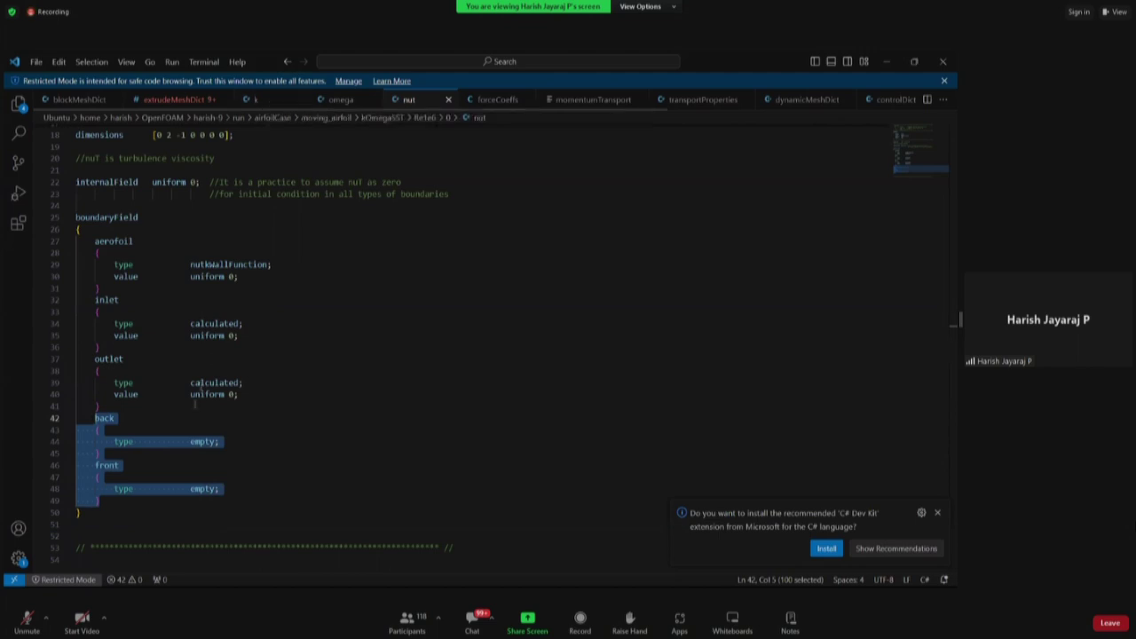
{"action": "left_click", "coordinate": [153, 488]}
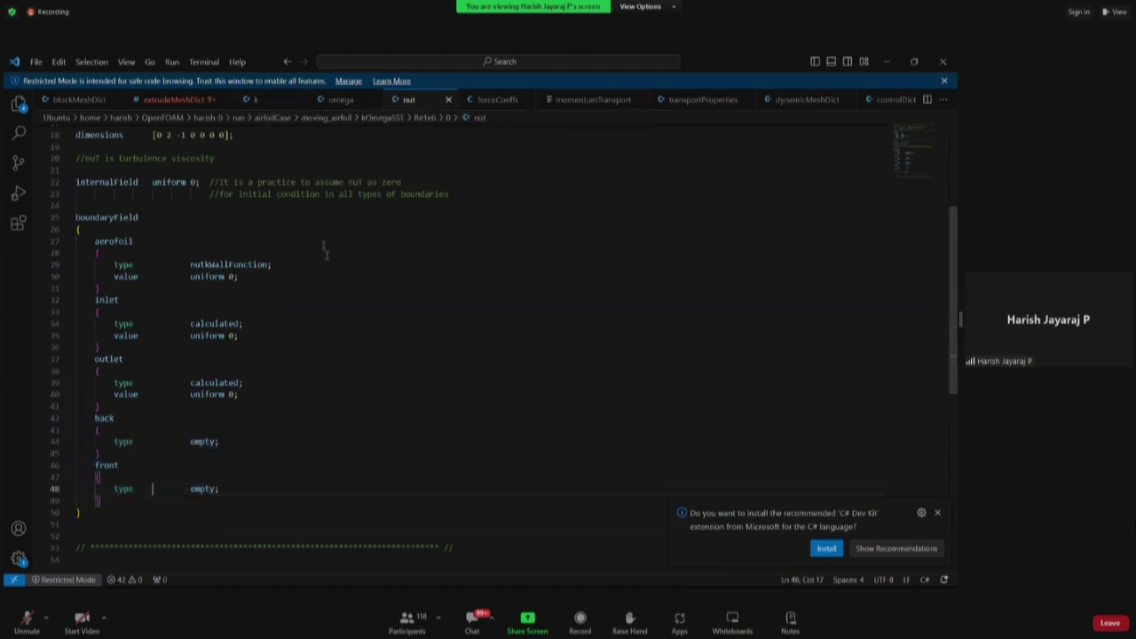
- Review the boundary conditions in the k file and in the omega file, including their front and back patches
{"action": "left_click", "coordinate": [255, 99]}
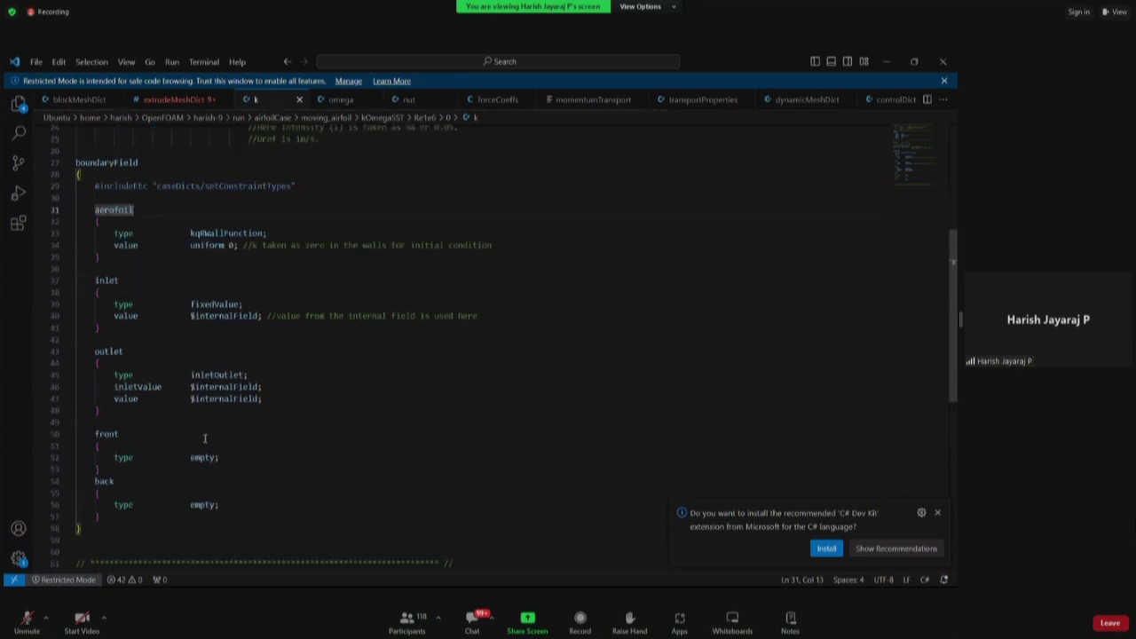
{"action": "scroll", "coordinate": [204, 437], "scroll_direction": "down", "scroll_amount": 1}
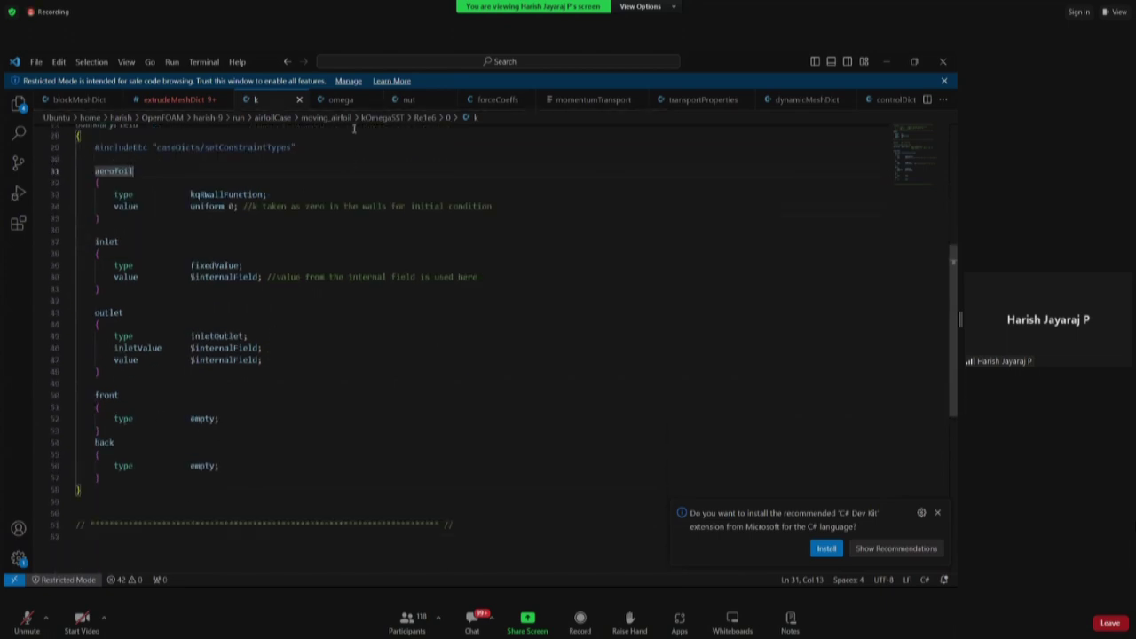
{"action": "left_click", "coordinate": [341, 100]}
{"action": "scroll", "coordinate": [250, 376], "scroll_direction": "down", "scroll_amount": 1}
{"action": "scroll", "coordinate": [250, 375], "scroll_direction": "down", "scroll_amount": 1}
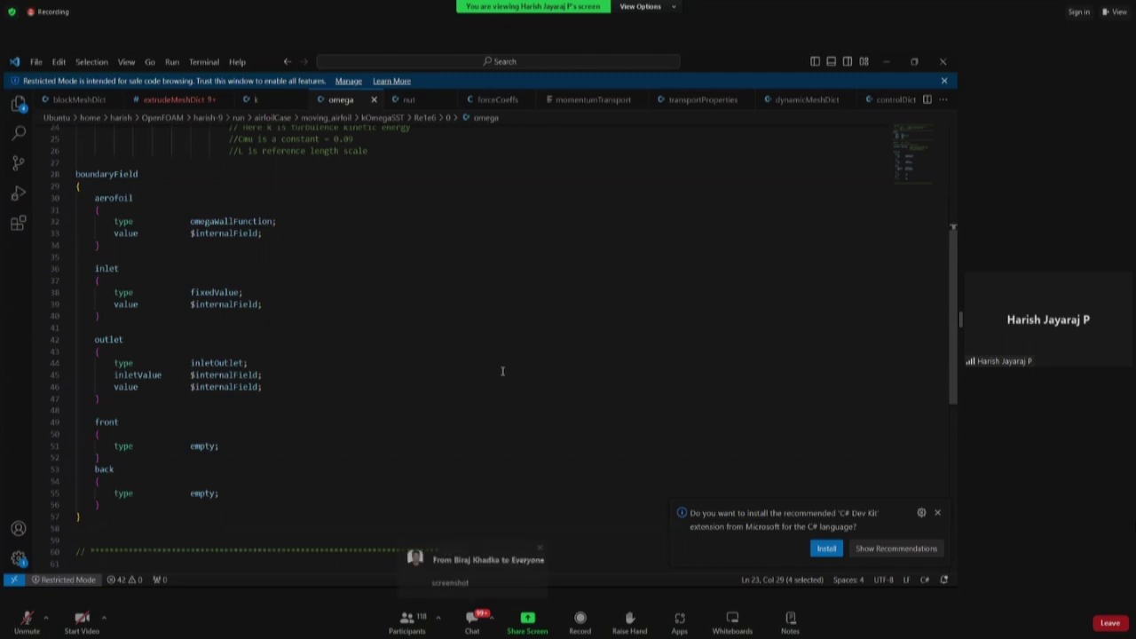
- Switch to ParaView and close it
{"action": "key", "text": "alt+Tab"}
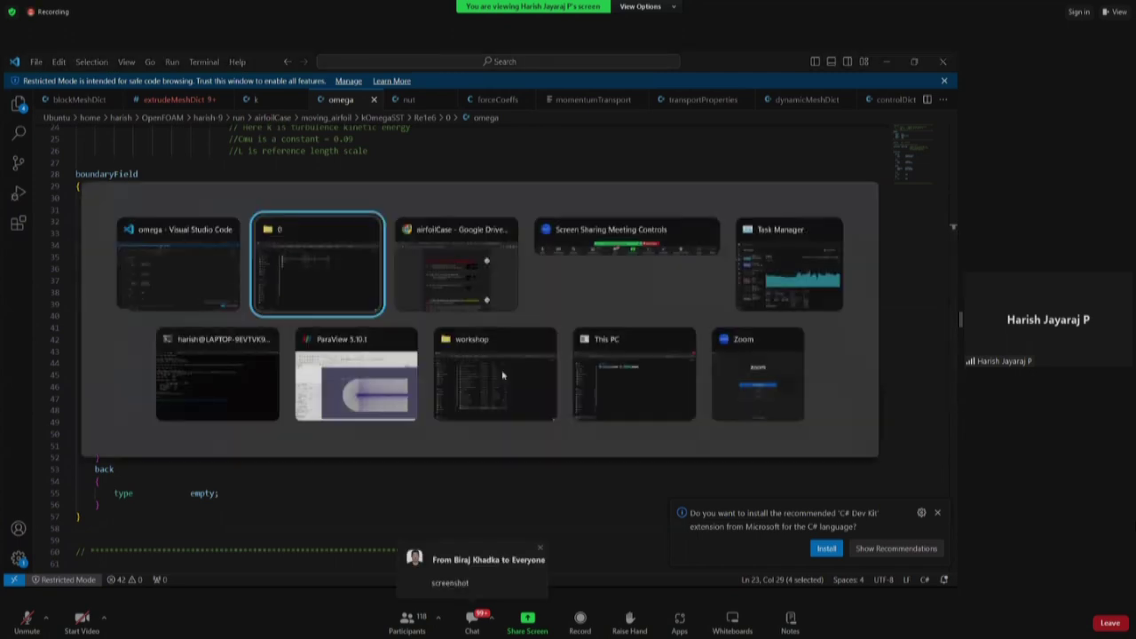
{"action": "left_click", "coordinate": [373, 385]}
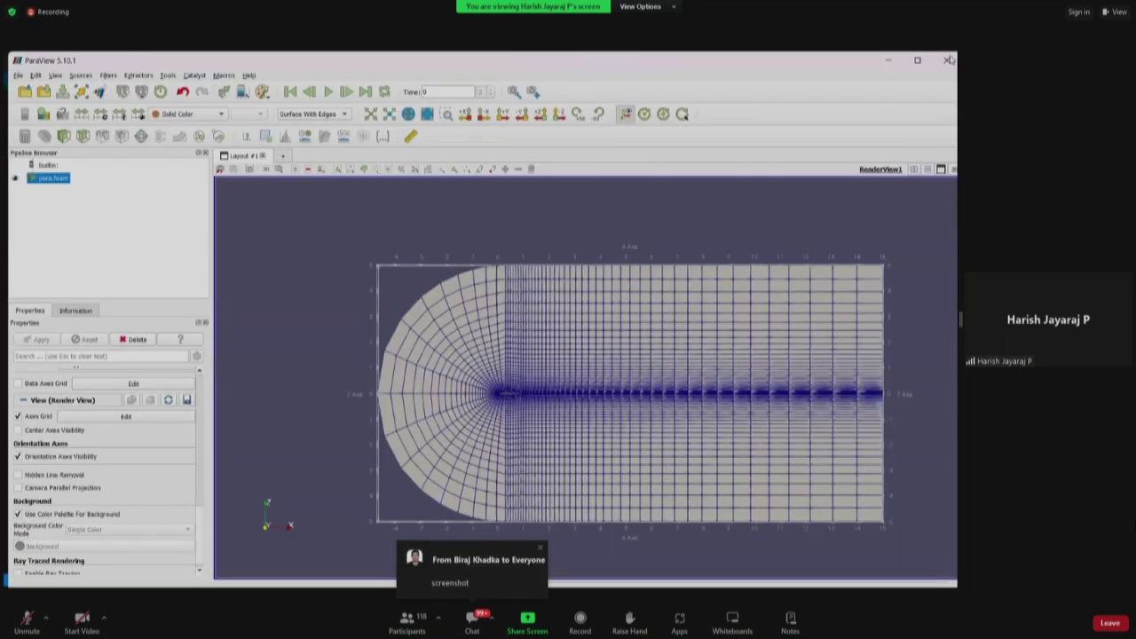
{"action": "left_click", "coordinate": [948, 59]}
- Switch to the tutorial PDF in Chrome and review the parallel processing slide on setting up decomposeParDict
{"action": "key", "text": "alt+Tab"}
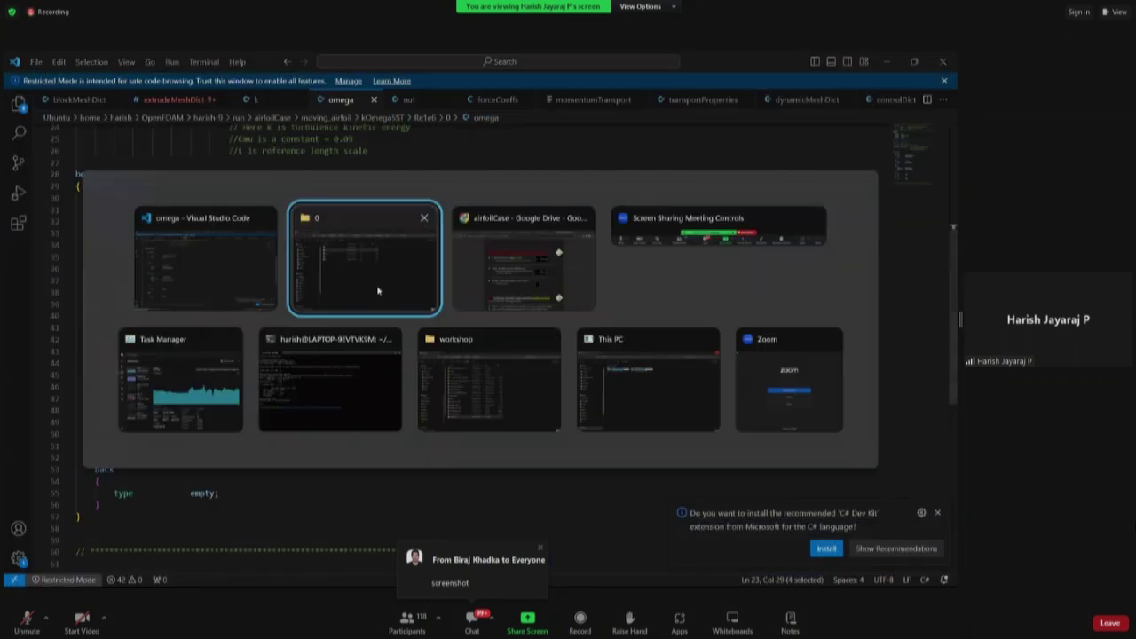
{"action": "left_click", "coordinate": [486, 293]}
{"action": "scroll", "coordinate": [470, 385], "scroll_direction": "down", "scroll_amount": 5}
{"action": "scroll", "coordinate": [470, 383], "scroll_direction": "down", "scroll_amount": 5}
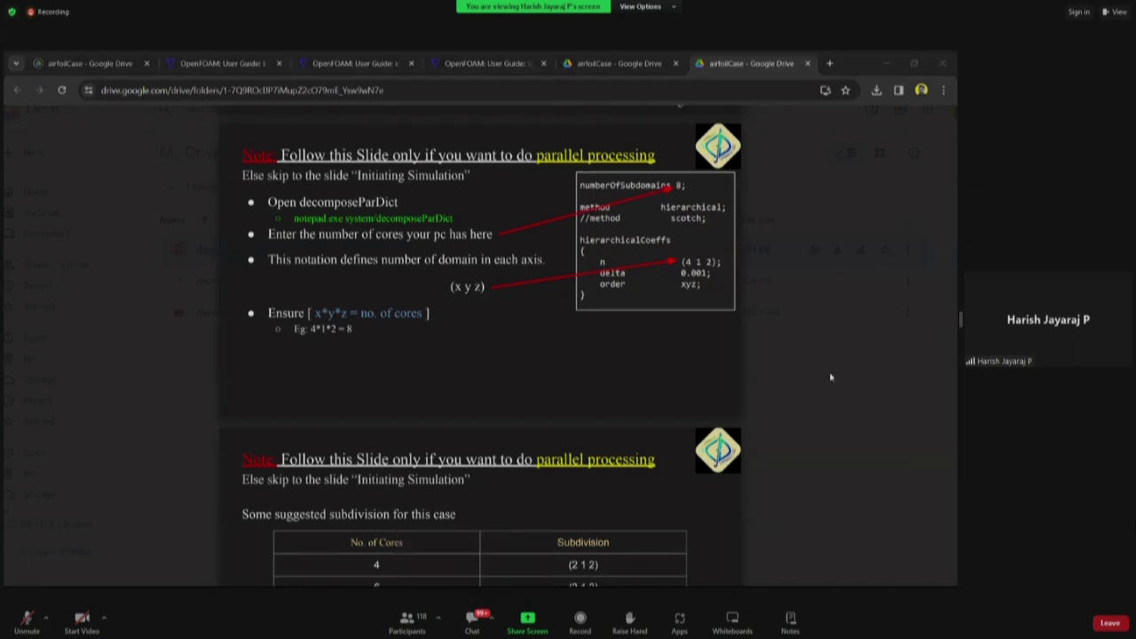
{"action": "scroll", "coordinate": [468, 351], "scroll_direction": "up", "scroll_amount": 1}
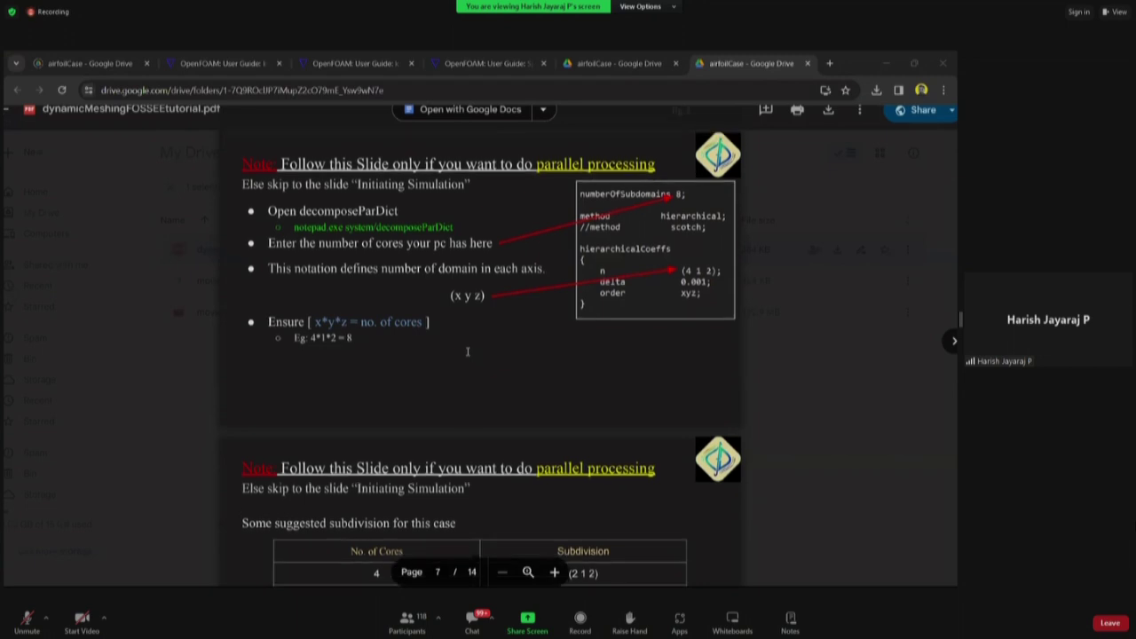
{"action": "scroll", "coordinate": [468, 351], "scroll_direction": "up", "scroll_amount": 3}
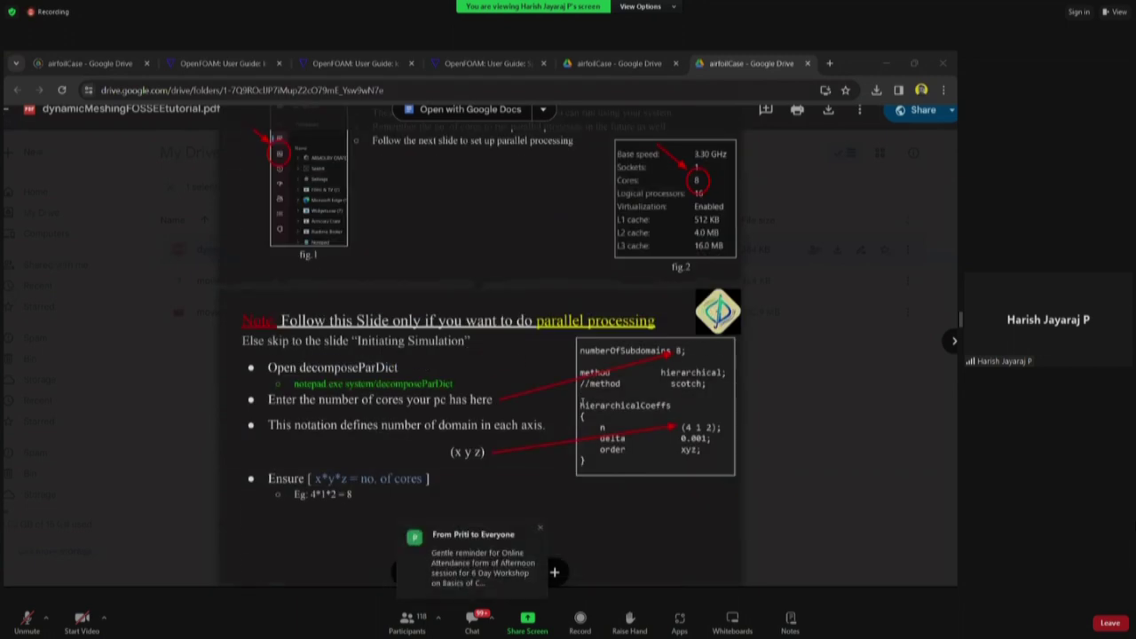
{"action": "scroll", "coordinate": [371, 248], "scroll_direction": "down", "scroll_amount": 3}
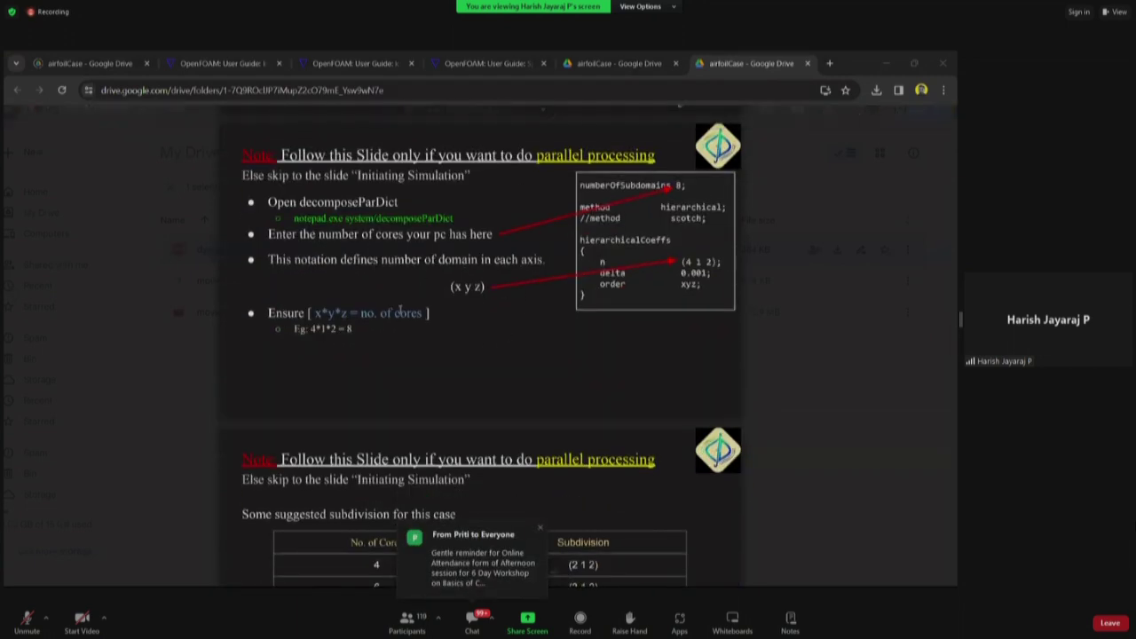
- Switch to File Explorer and open decomposeParDict from the Re1e6 case's system folder in Visual Studio Code
{"action": "key", "text": "alt+Tab"}
{"action": "key", "text": "alt+Tab"}
{"action": "key", "text": "alt+Tab"}
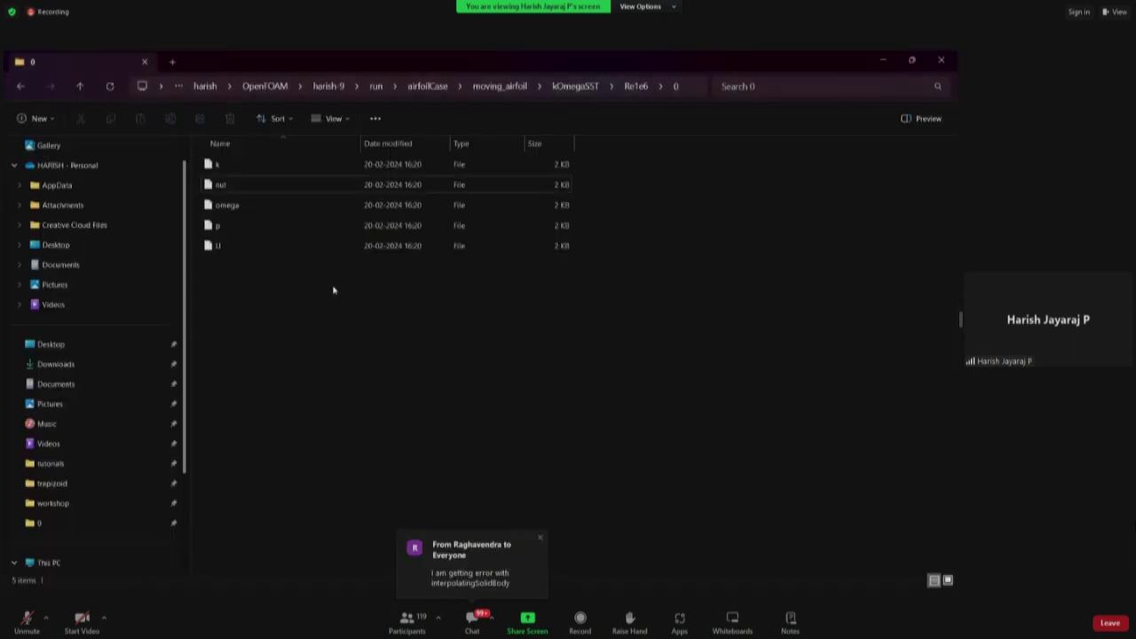
{"action": "key", "text": "alt+Up"}
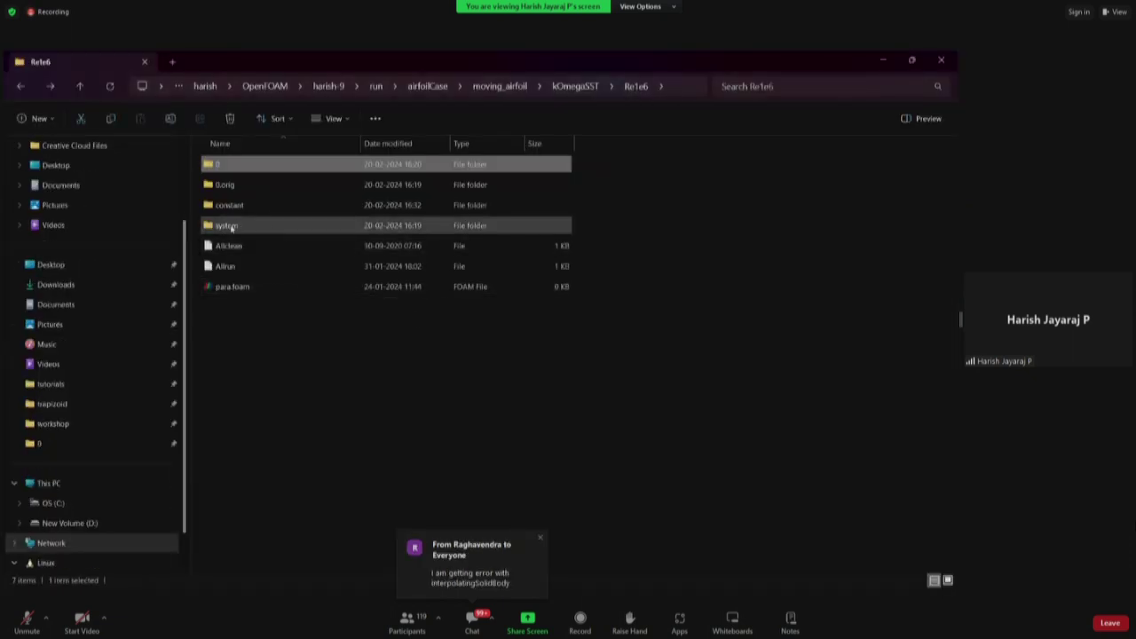
{"action": "double_click", "coordinate": [231, 227]}
{"action": "left_click", "coordinate": [247, 229]}
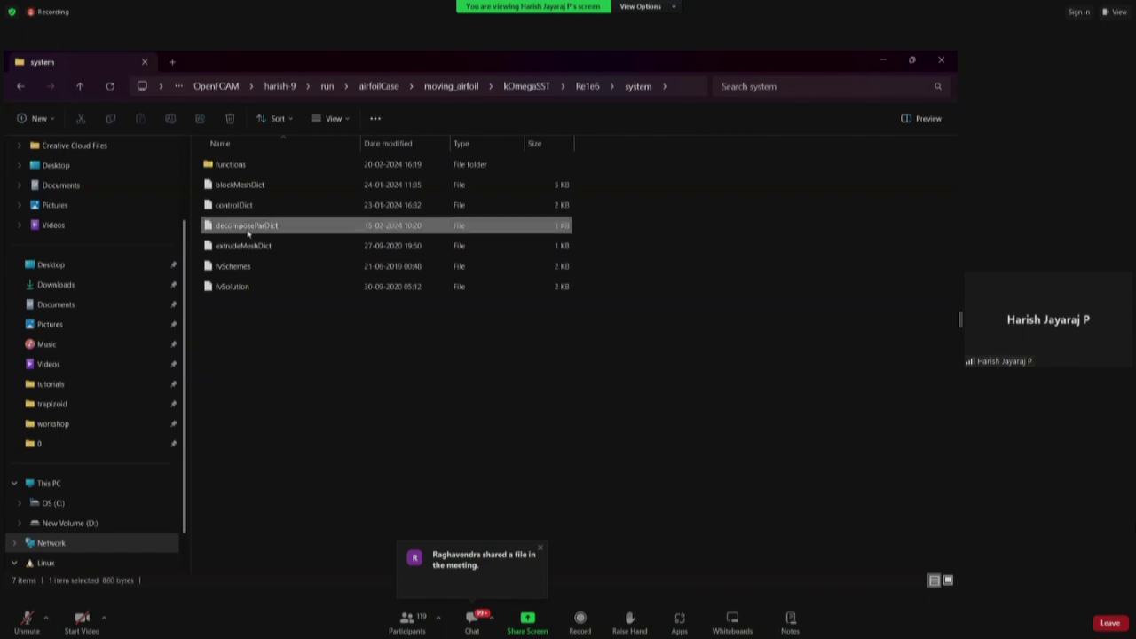
{"action": "double_click", "coordinate": [248, 229]}
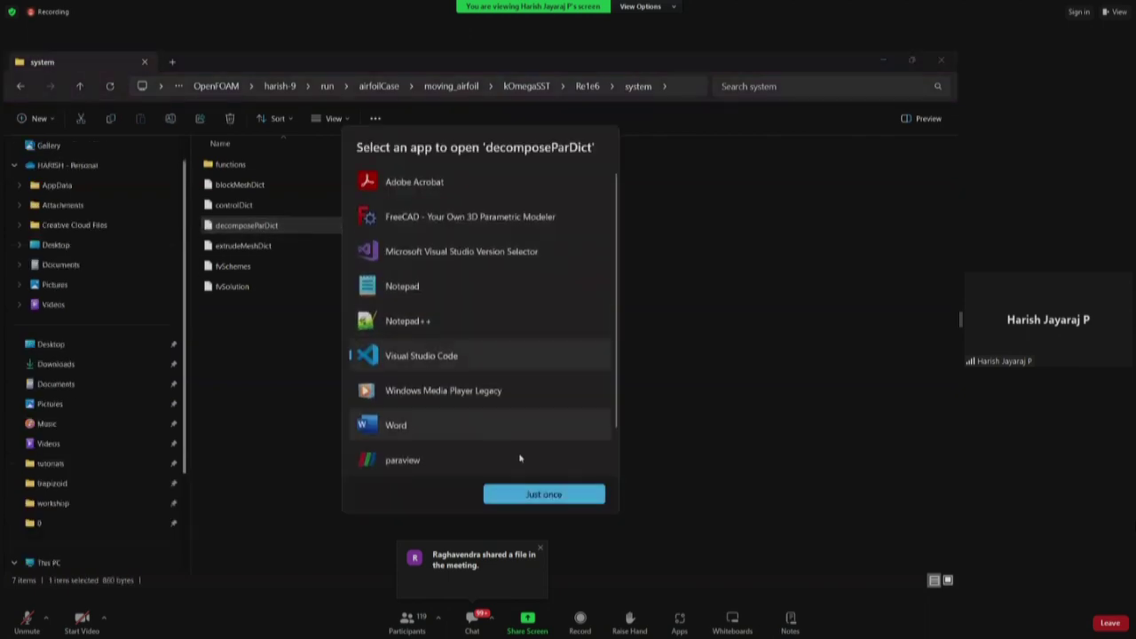
{"action": "left_click", "coordinate": [539, 494]}
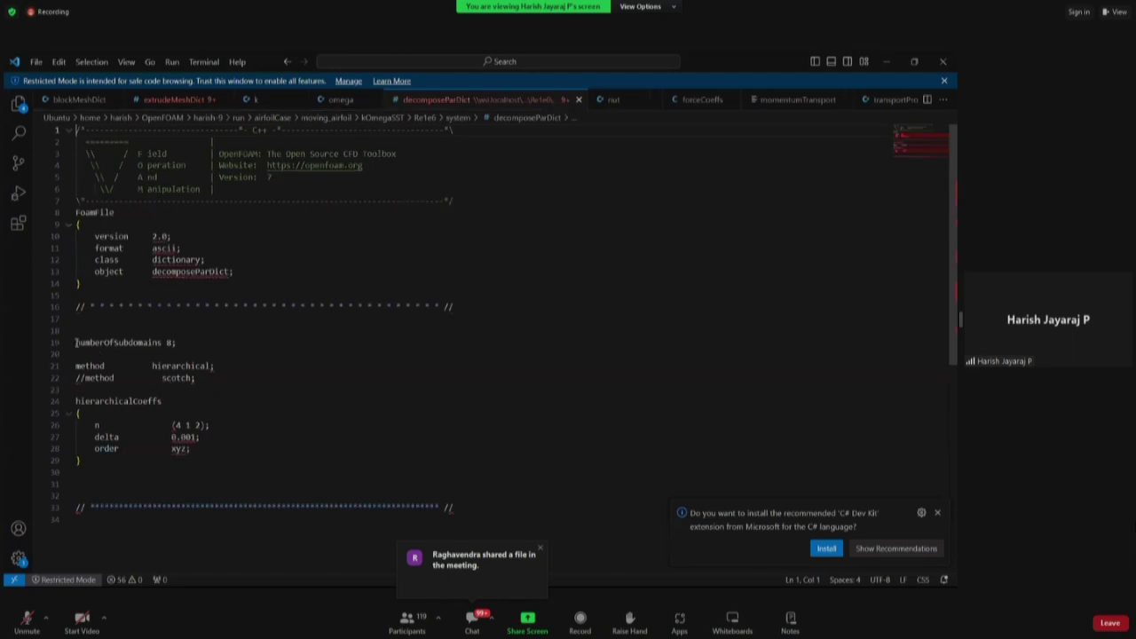
- Highlight the numberOfSubdomains value in decomposeParDict
{"action": "double_click", "coordinate": [171, 342]}
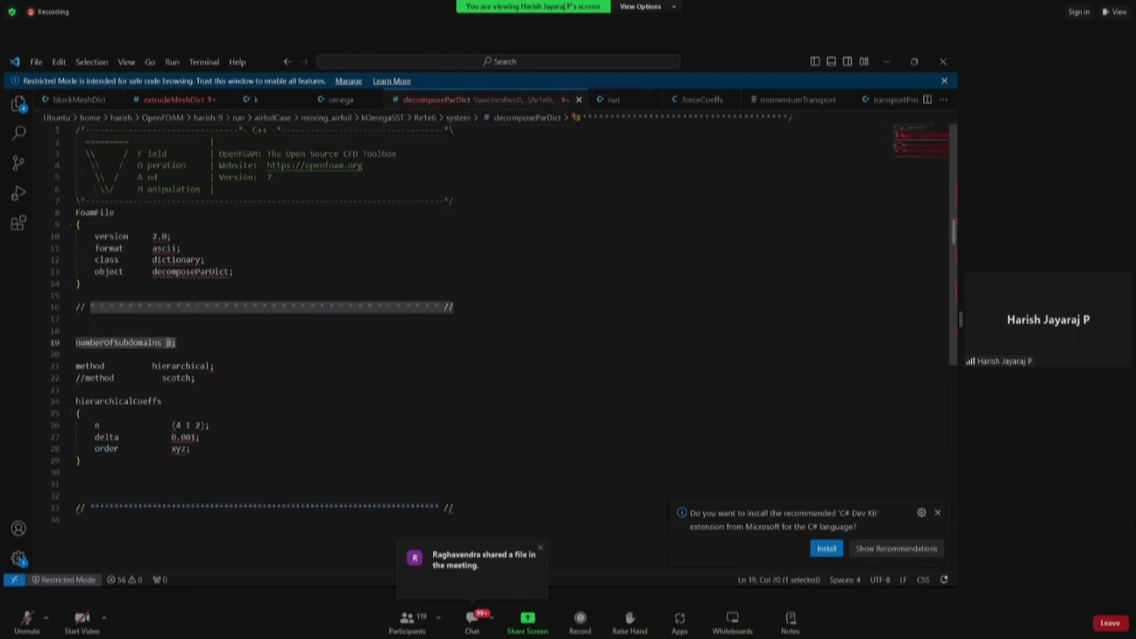
{"action": "left_click", "coordinate": [192, 341]}
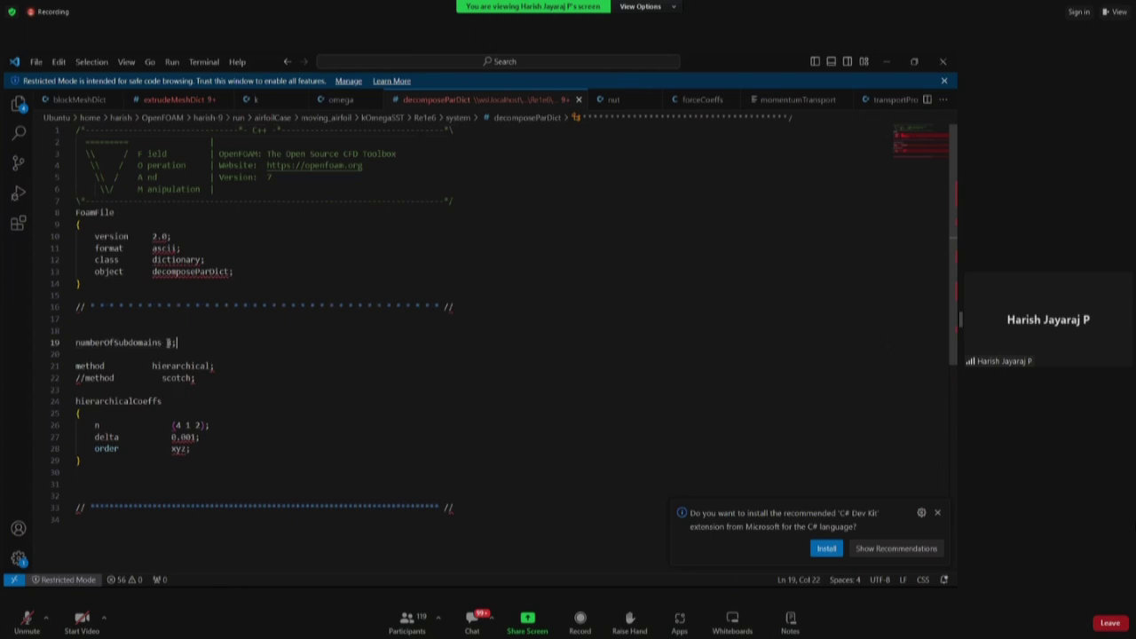
{"action": "key", "text": "shift+Left"}
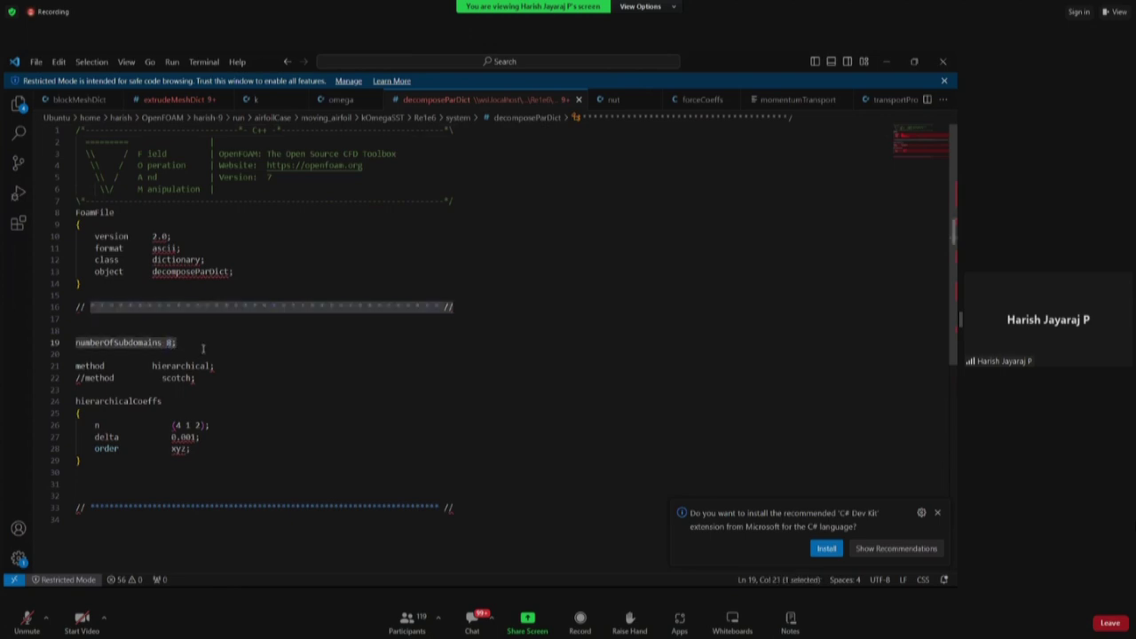
{"action": "key", "text": "Right"}
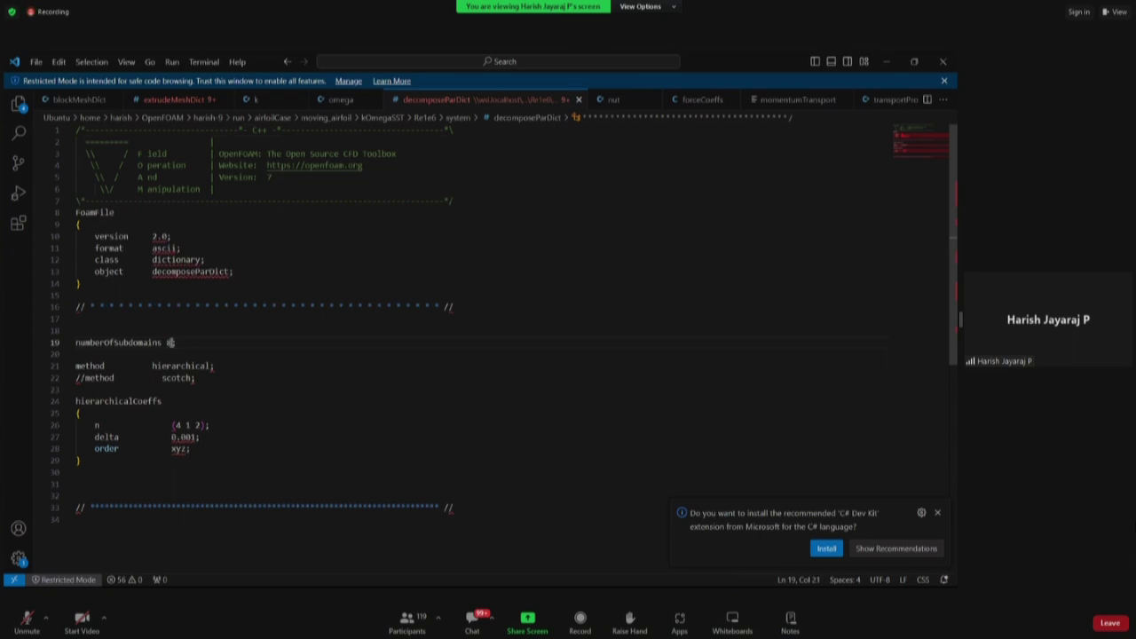
{"action": "key", "text": "shift+Left"}
{"action": "scroll", "coordinate": [161, 350], "scroll_direction": "down", "scroll_amount": 2}
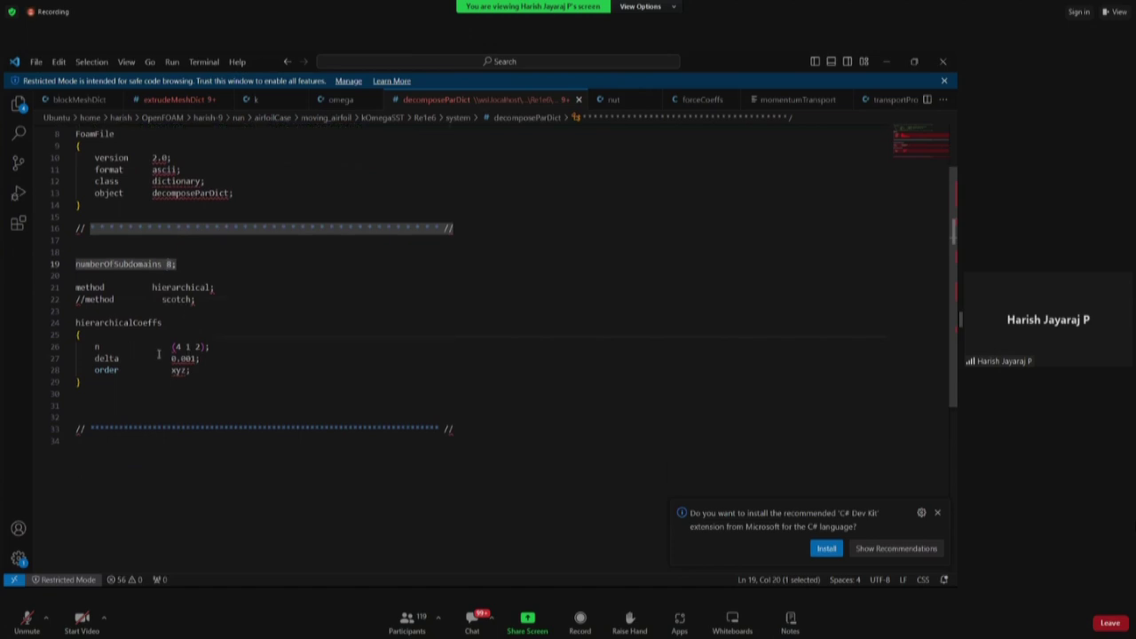
- Examine the hierarchicalCoeffs block and highlight the x and z subdivision numbers in the n entry
{"action": "left_click", "coordinate": [138, 349]}
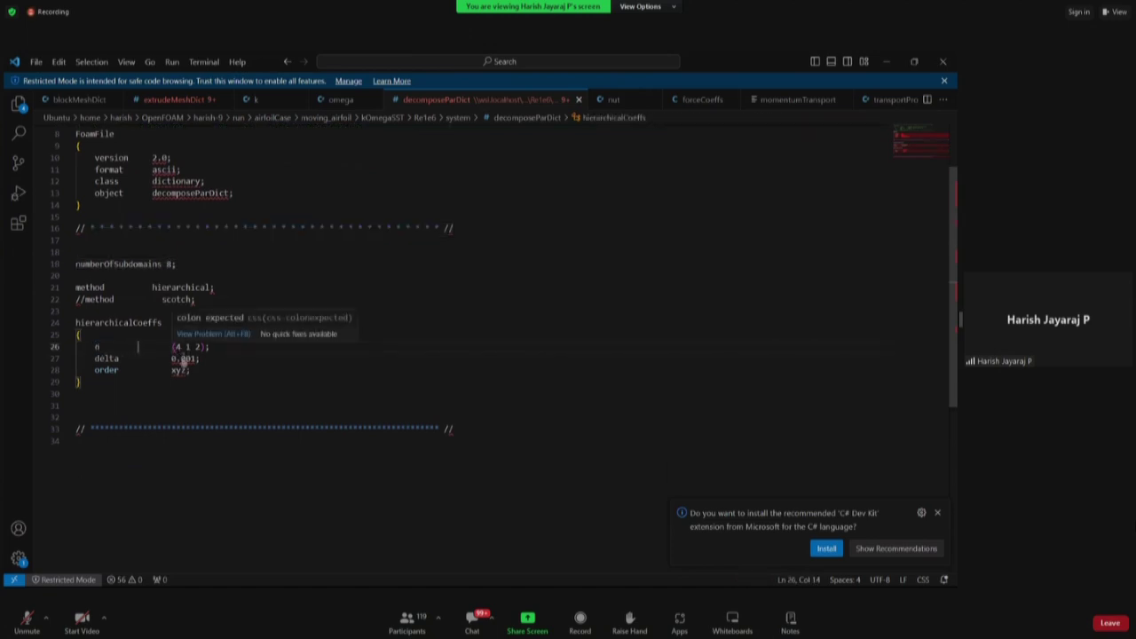
{"action": "left_click", "coordinate": [192, 382]}
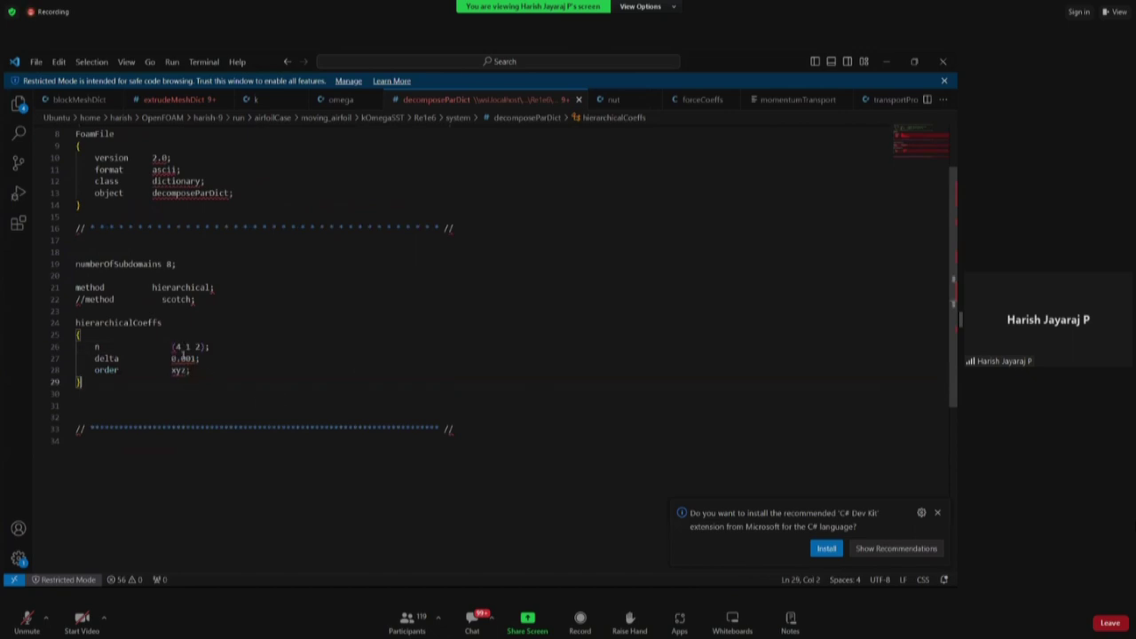
{"action": "left_click", "coordinate": [252, 418]}
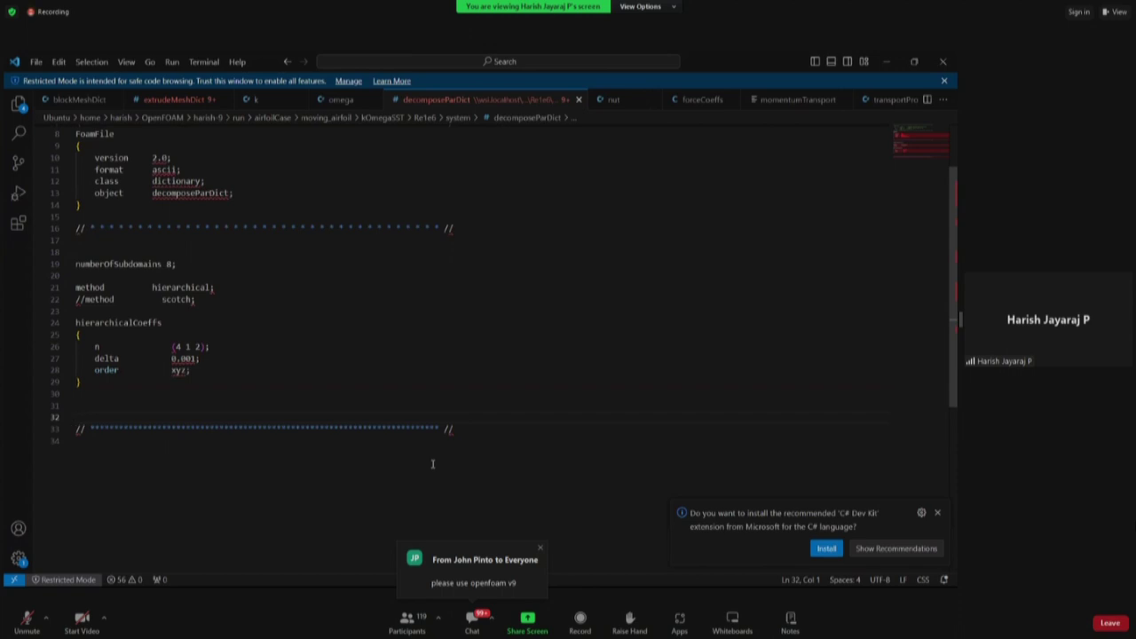
{"action": "double_click", "coordinate": [178, 347]}
{"action": "double_click", "coordinate": [199, 347]}
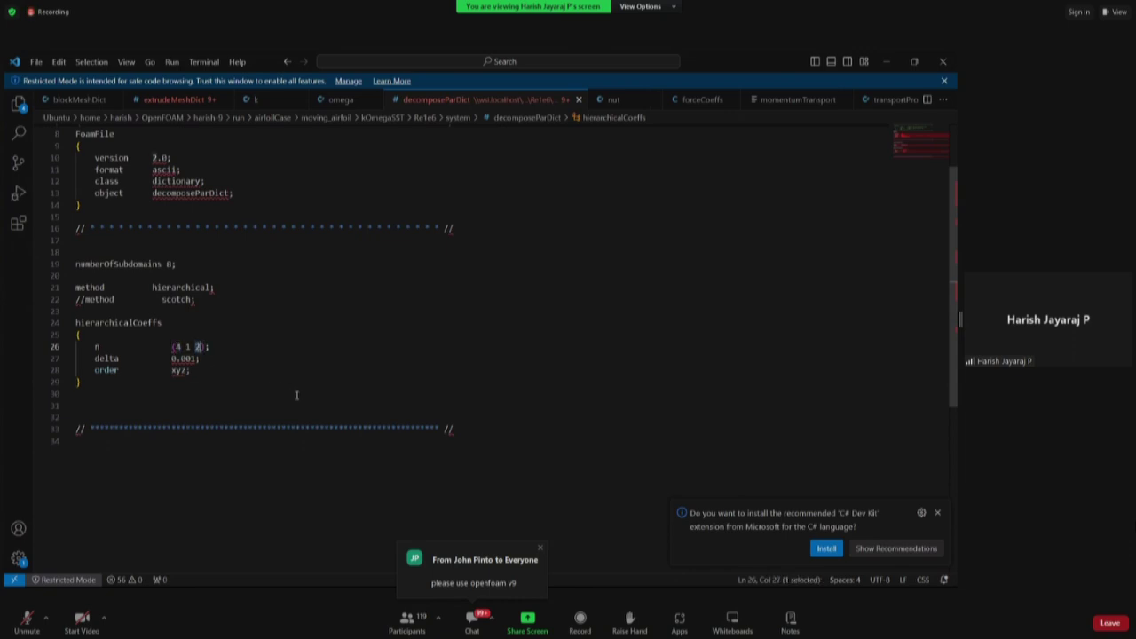
- Switch to the tutorial PDF in Chrome and enlarge the table of suggested subdivisions per number of cores
{"action": "key", "text": "alt+Tab"}
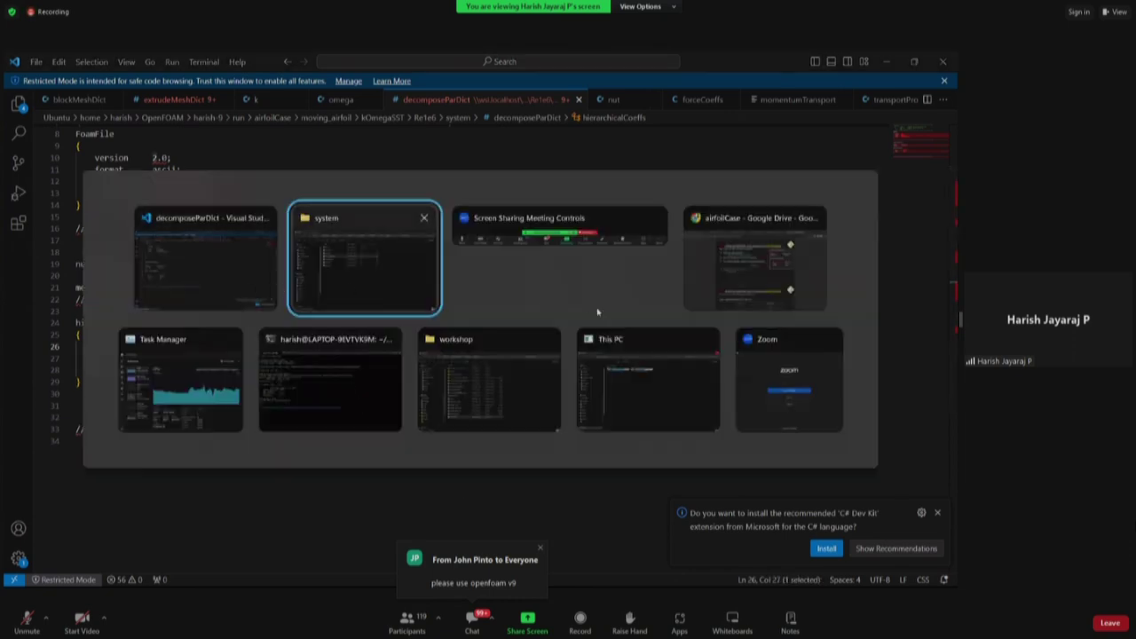
{"action": "key", "text": "alt+Tab"}
{"action": "key", "text": "alt+Tab"}
{"action": "scroll", "coordinate": [505, 259], "scroll_direction": "down", "scroll_amount": 3}
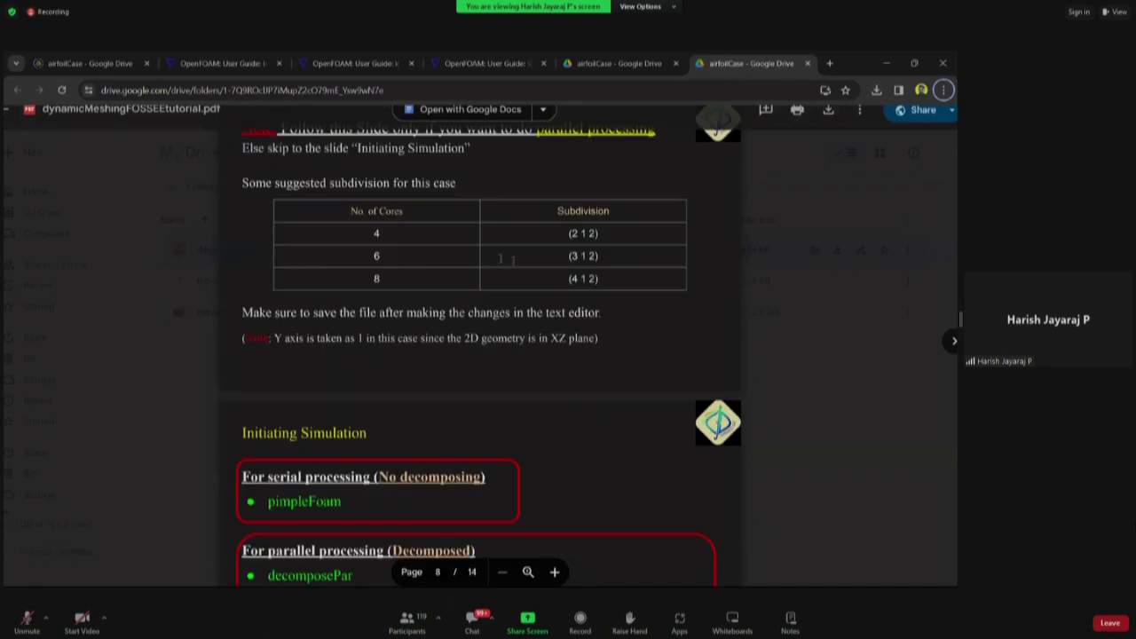
{"action": "scroll", "coordinate": [522, 233], "scroll_direction": "up", "scroll_amount": 1}
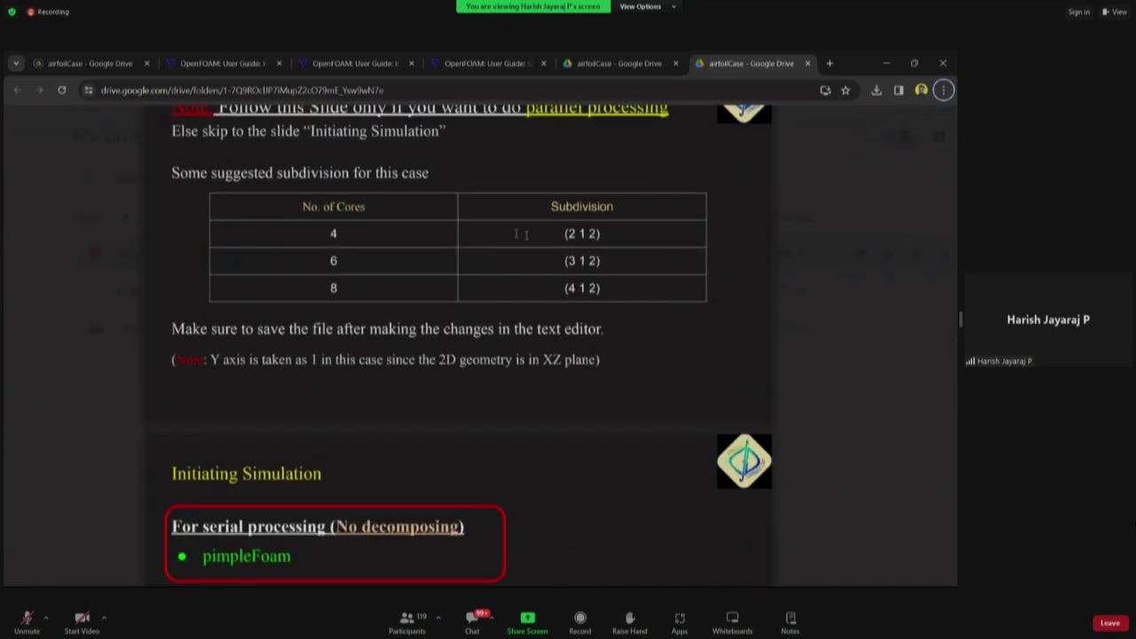
{"action": "scroll", "coordinate": [524, 234], "scroll_direction": "up", "scroll_amount": 1}
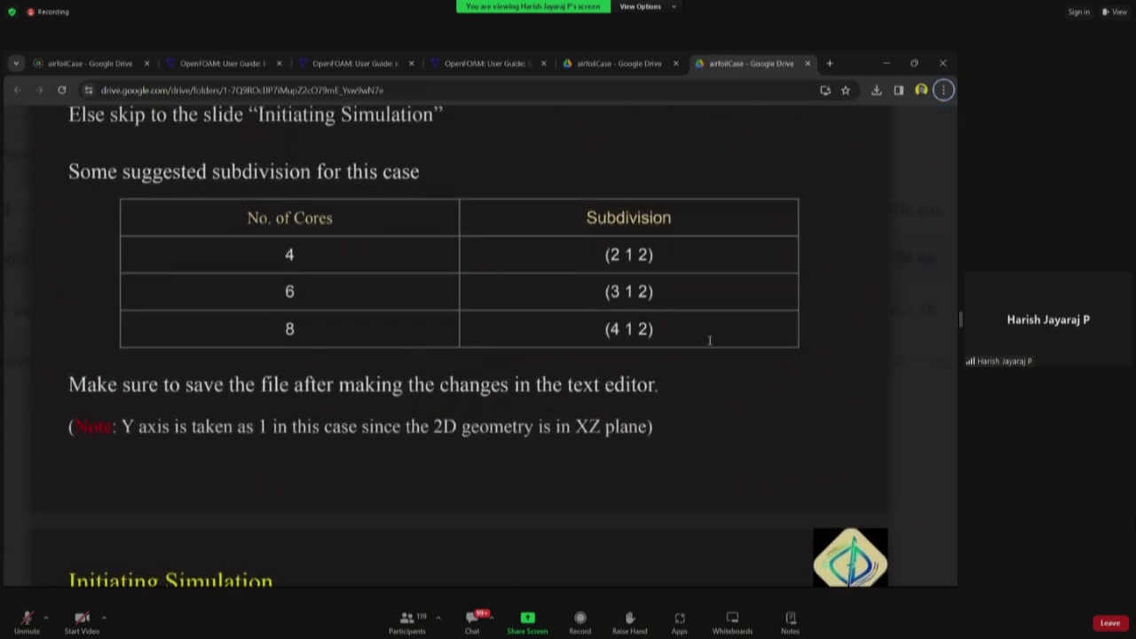
- Highlight the core counts 4, 6 and 8 in the table, along with the (2 1 2) subdivision
{"action": "double_click", "coordinate": [293, 255]}
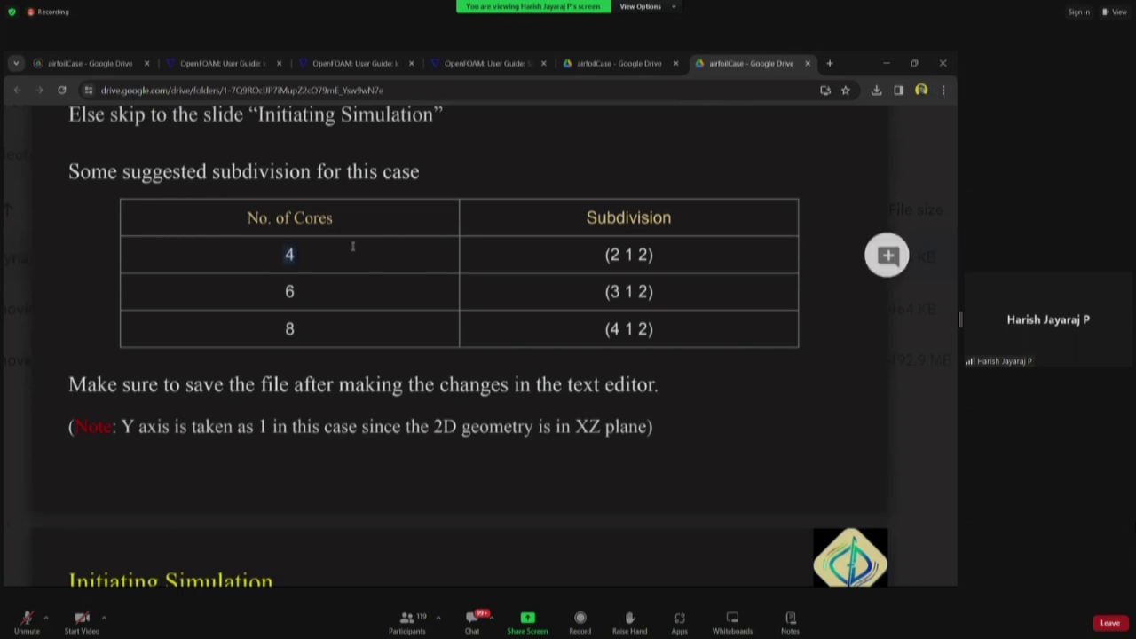
{"action": "triple_click", "coordinate": [624, 255]}
{"action": "double_click", "coordinate": [294, 292]}
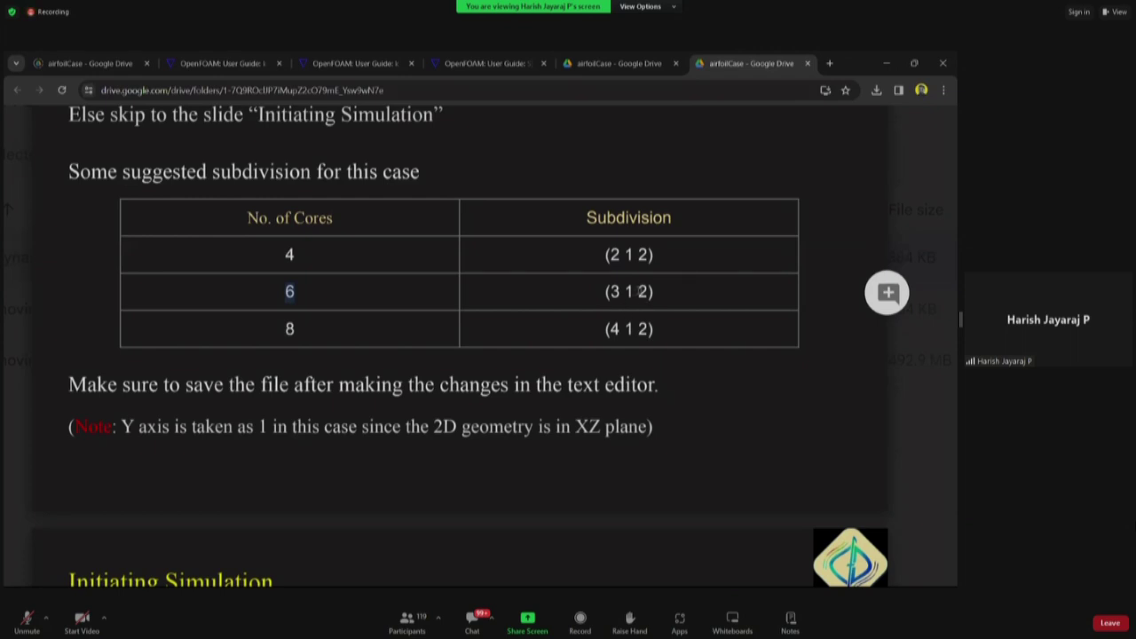
{"action": "double_click", "coordinate": [292, 330]}
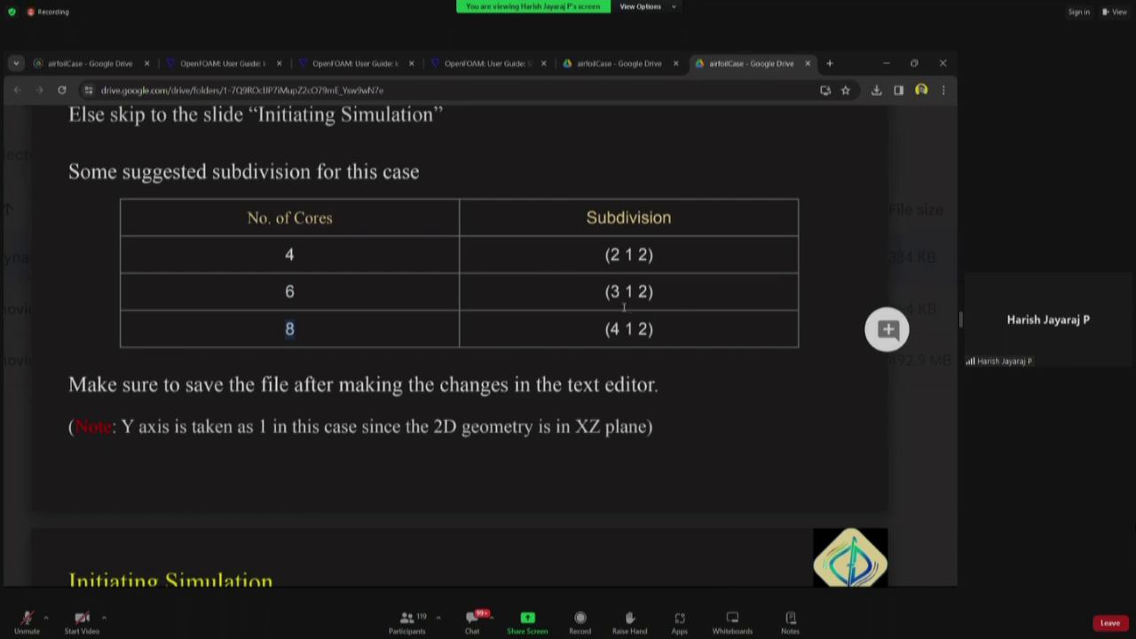
{"action": "left_click_drag", "start_coordinate": [611, 254], "coordinate": [640, 261]}
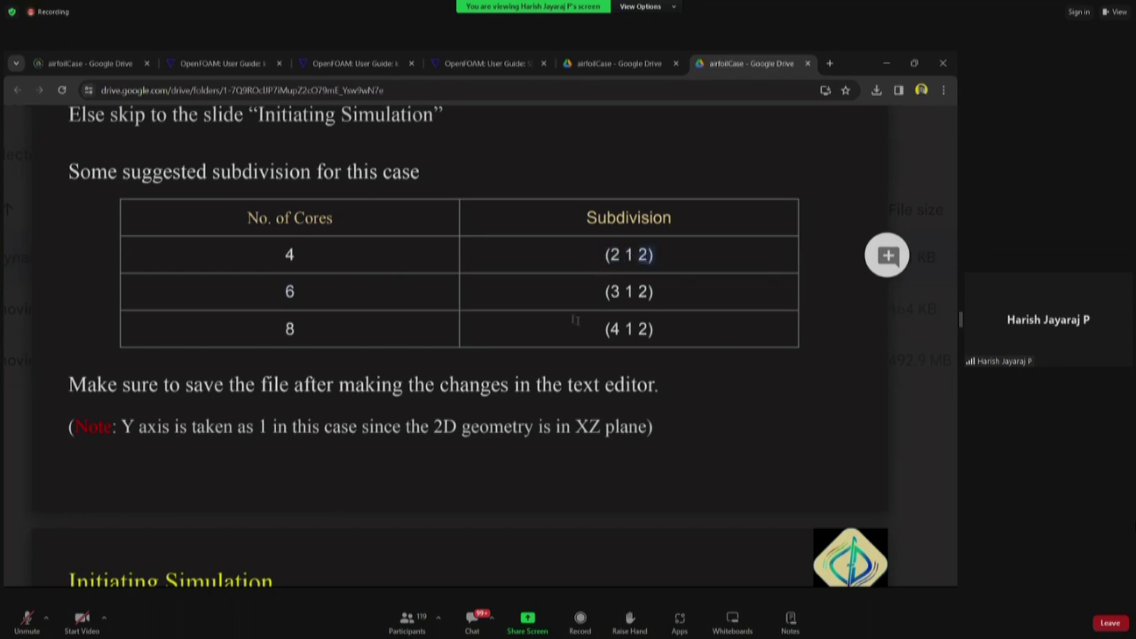
{"action": "double_click", "coordinate": [617, 259]}
- Zoom the PDF back out, recheck the x*y*z core rule, and return to decomposeParDict in Visual Studio Code
{"action": "key", "text": "ctrl+minus"}
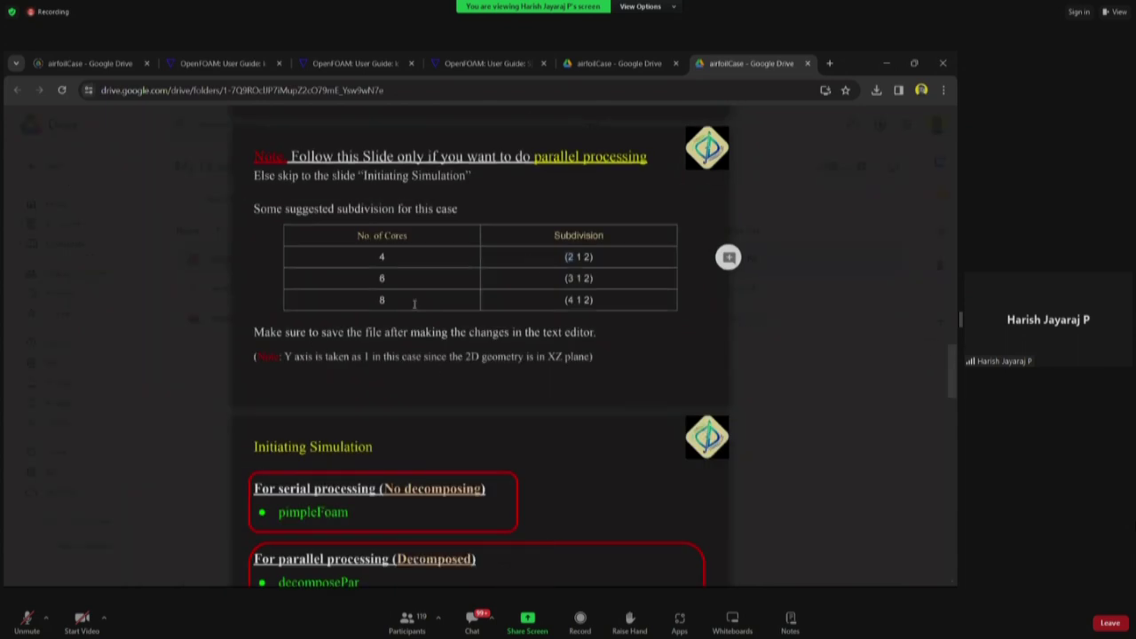
{"action": "scroll", "coordinate": [573, 380], "scroll_direction": "up", "scroll_amount": 2}
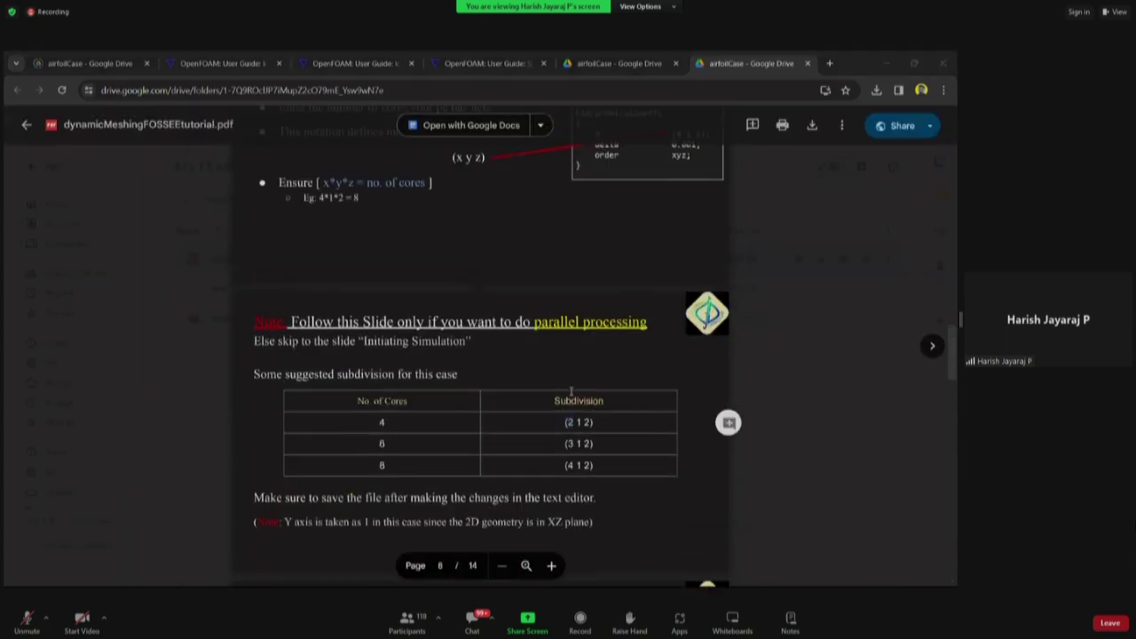
{"action": "key", "text": "alt+Tab"}
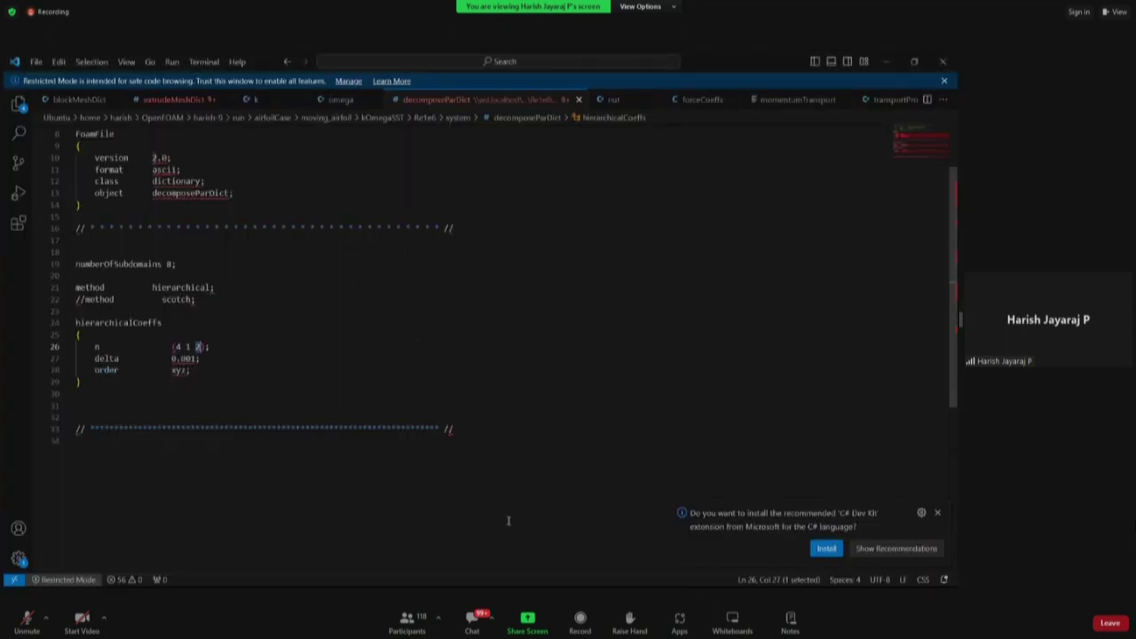
- Switch to the Ubuntu terminal, list the contents of the Re1e6 case folder, and highlight the listed files
{"action": "key", "text": "alt+Tab"}
{"action": "key", "text": "alt+Tab"}
{"action": "key", "text": "alt+Tab"}
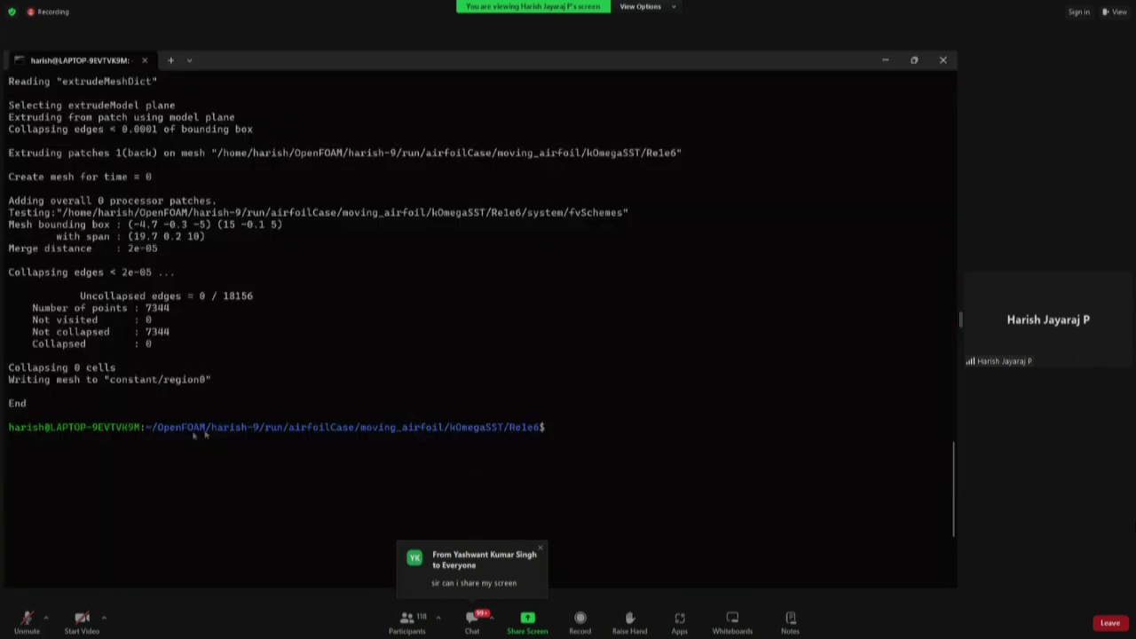
{"action": "scroll", "coordinate": [534, 427], "scroll_direction": "down", "scroll_amount": 5}
{"action": "type", "text": "ls"}
{"action": "key", "text": "Return"}
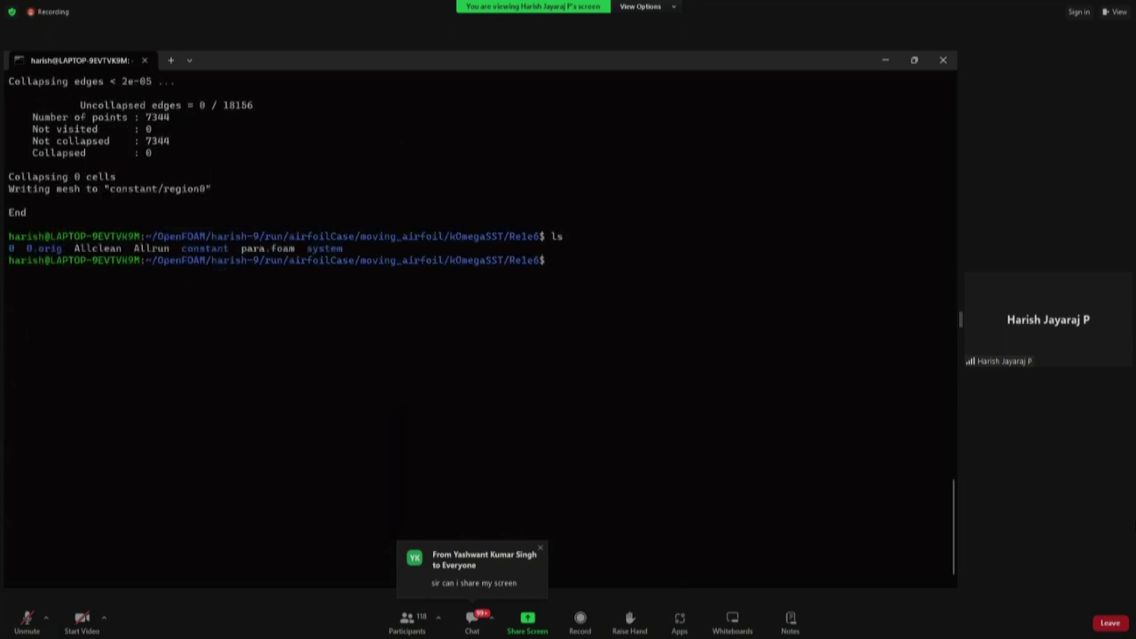
{"action": "left_click_drag", "start_coordinate": [344, 251], "coordinate": [12, 252]}
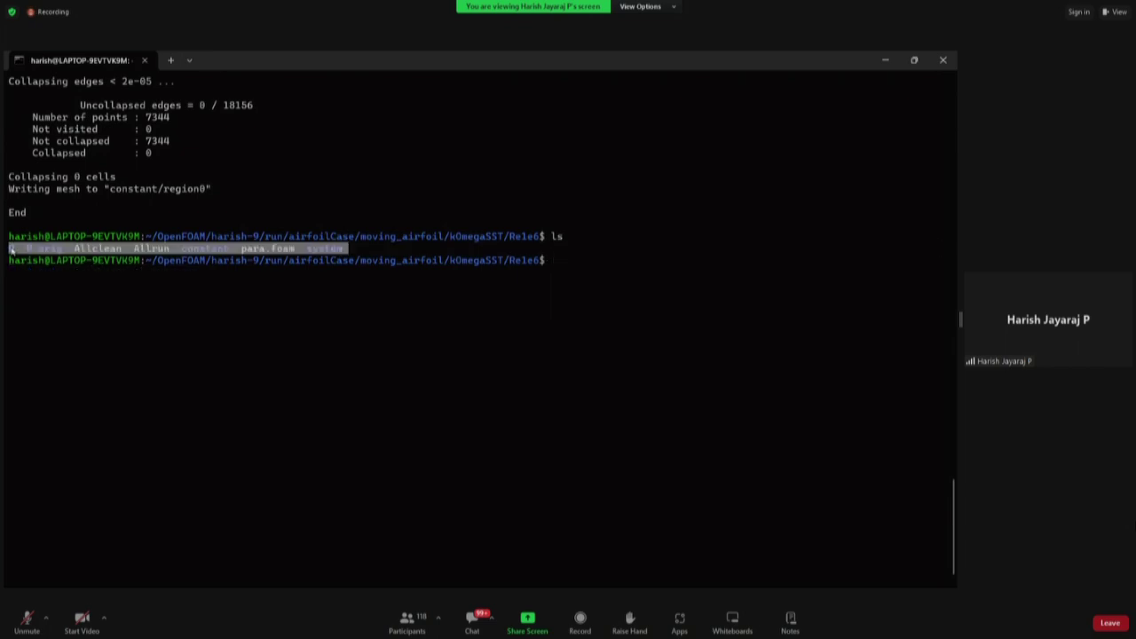
- Run decomposePar in the Re1e6 case folder to split the mesh and fields for parallel processing
{"action": "right_click", "coordinate": [559, 263]}
{"action": "type", "text": "dec"}
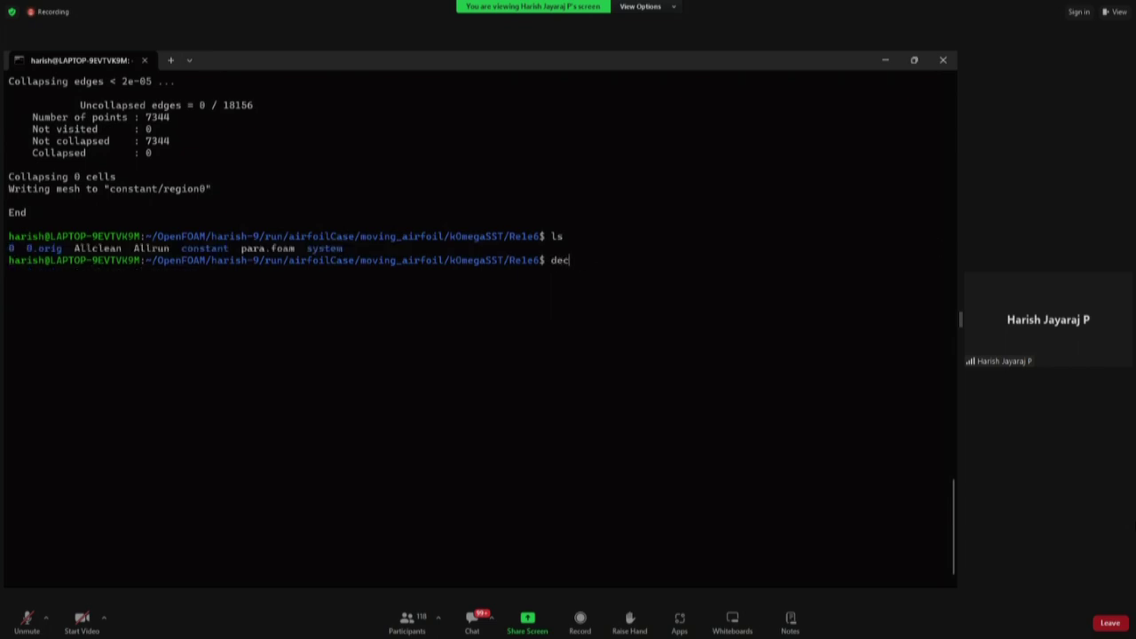
{"action": "type", "text": "omposePar"}
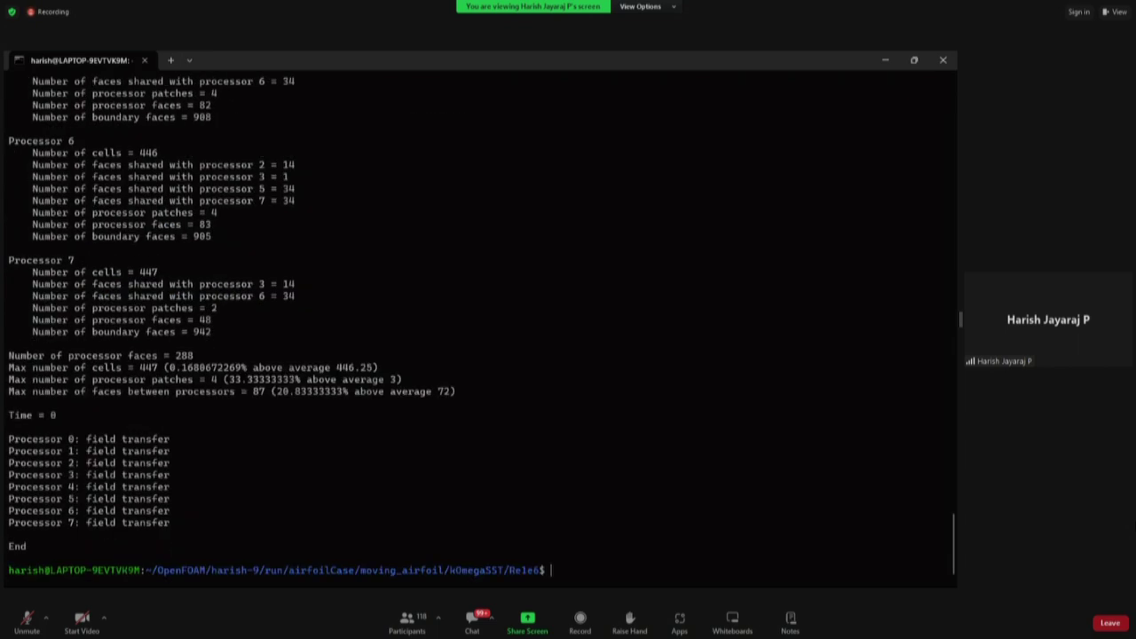
- Examine the decomposePar output, including the cell and face distribution for processors 0 to 7
{"action": "scroll", "coordinate": [456, 248], "scroll_direction": "up", "scroll_amount": 20}
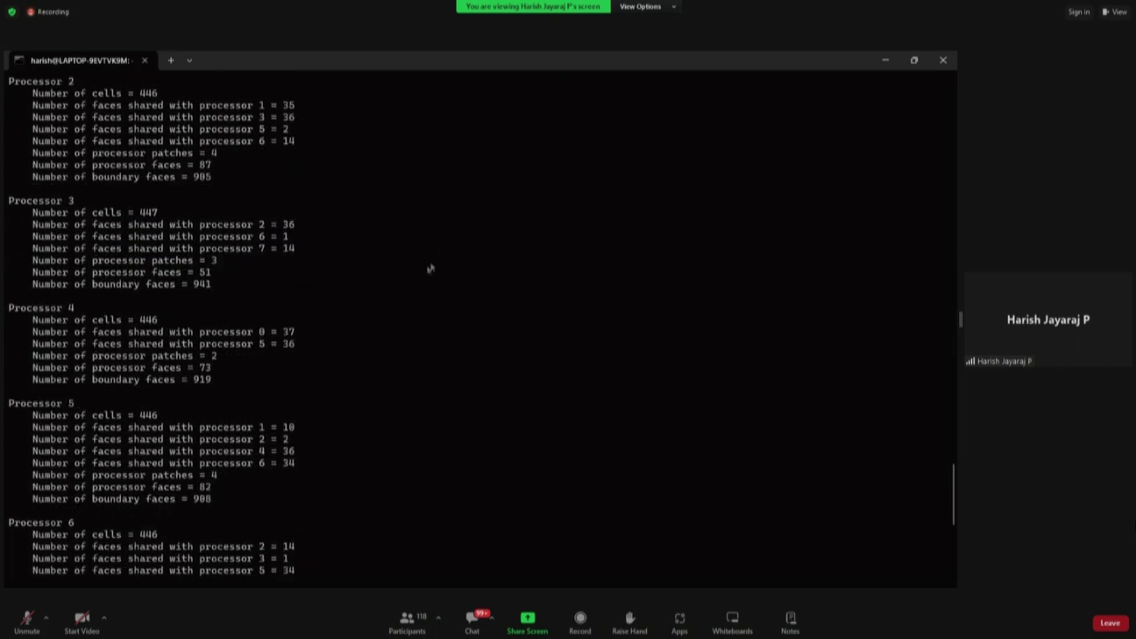
{"action": "scroll", "coordinate": [185, 287], "scroll_direction": "up", "scroll_amount": 3}
{"action": "scroll", "coordinate": [243, 195], "scroll_direction": "down", "scroll_amount": 3}
{"action": "scroll", "coordinate": [210, 228], "scroll_direction": "up", "scroll_amount": 3}
{"action": "scroll", "coordinate": [257, 346], "scroll_direction": "down", "scroll_amount": 3}
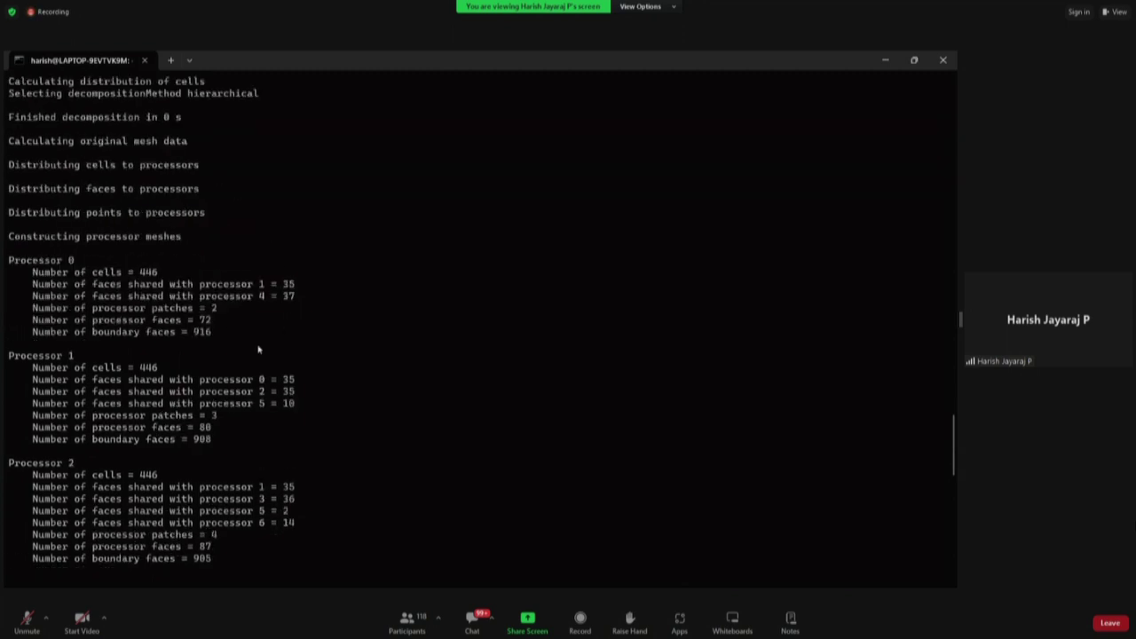
{"action": "scroll", "coordinate": [225, 315], "scroll_direction": "down", "scroll_amount": 3}
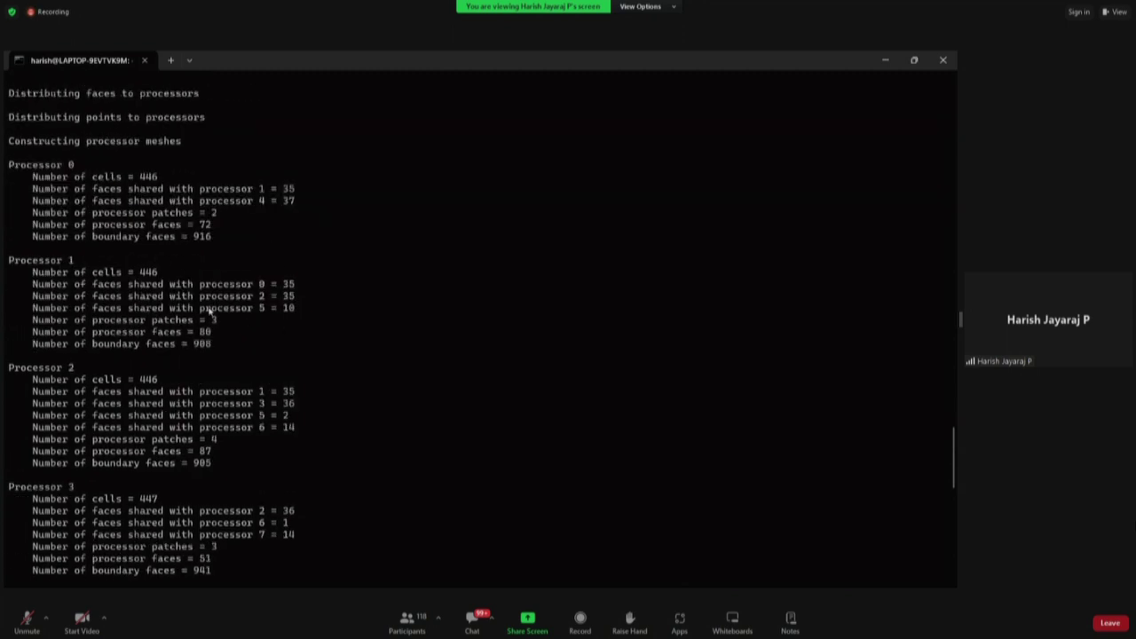
{"action": "scroll", "coordinate": [209, 311], "scroll_direction": "down", "scroll_amount": 20}
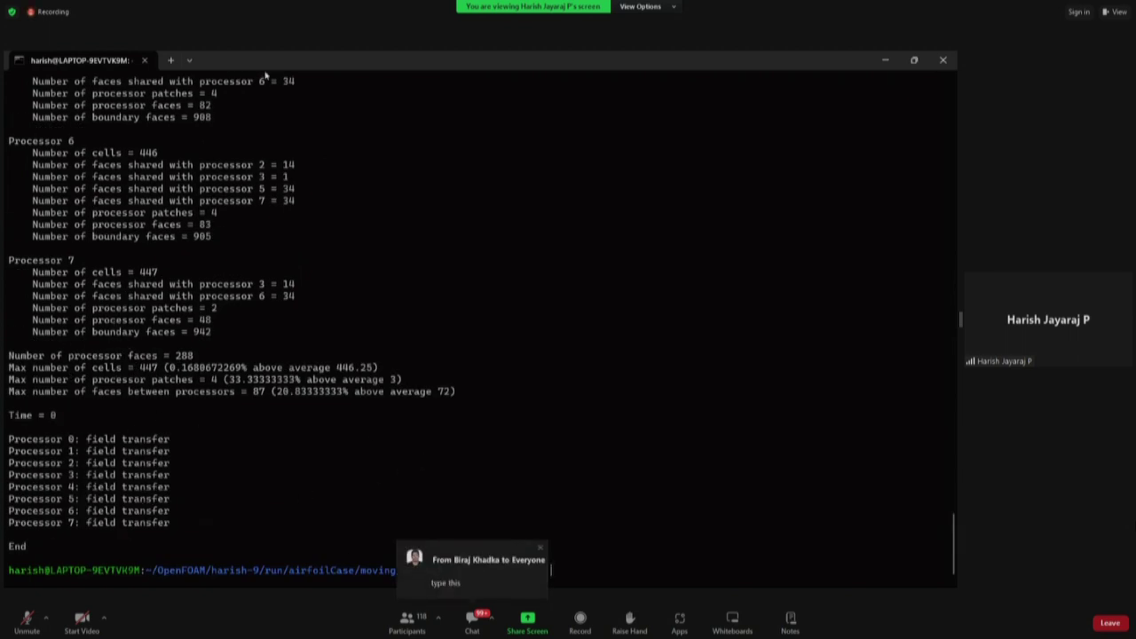
{"action": "scroll", "coordinate": [96, 311], "scroll_direction": "up", "scroll_amount": 15}
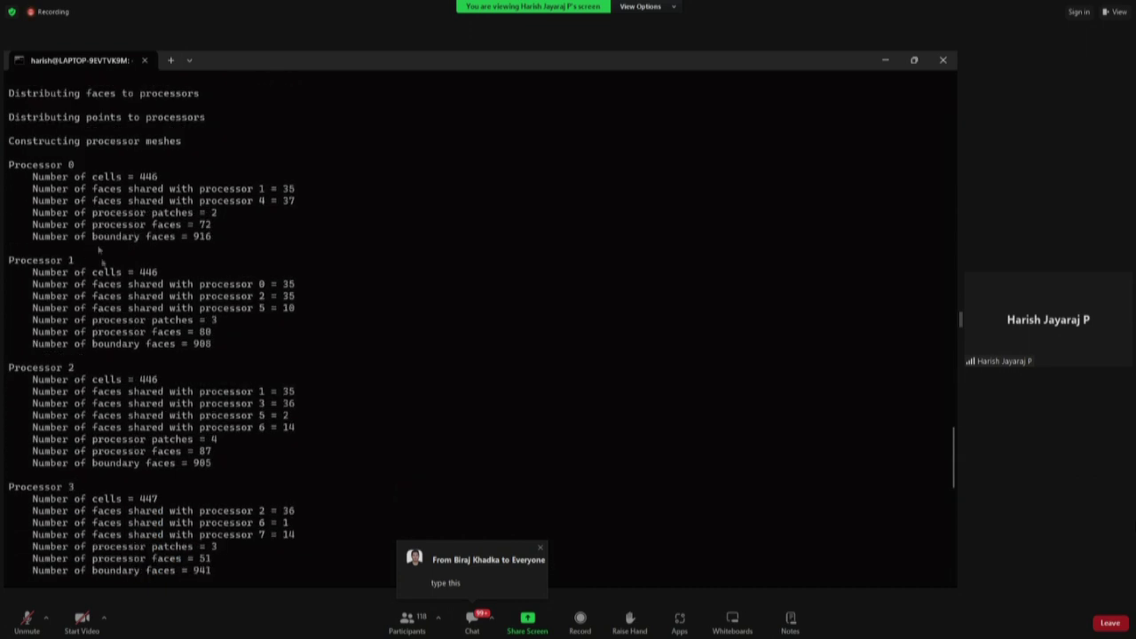
{"action": "scroll", "coordinate": [104, 339], "scroll_direction": "down", "scroll_amount": 5}
{"action": "scroll", "coordinate": [104, 339], "scroll_direction": "down", "scroll_amount": 10}
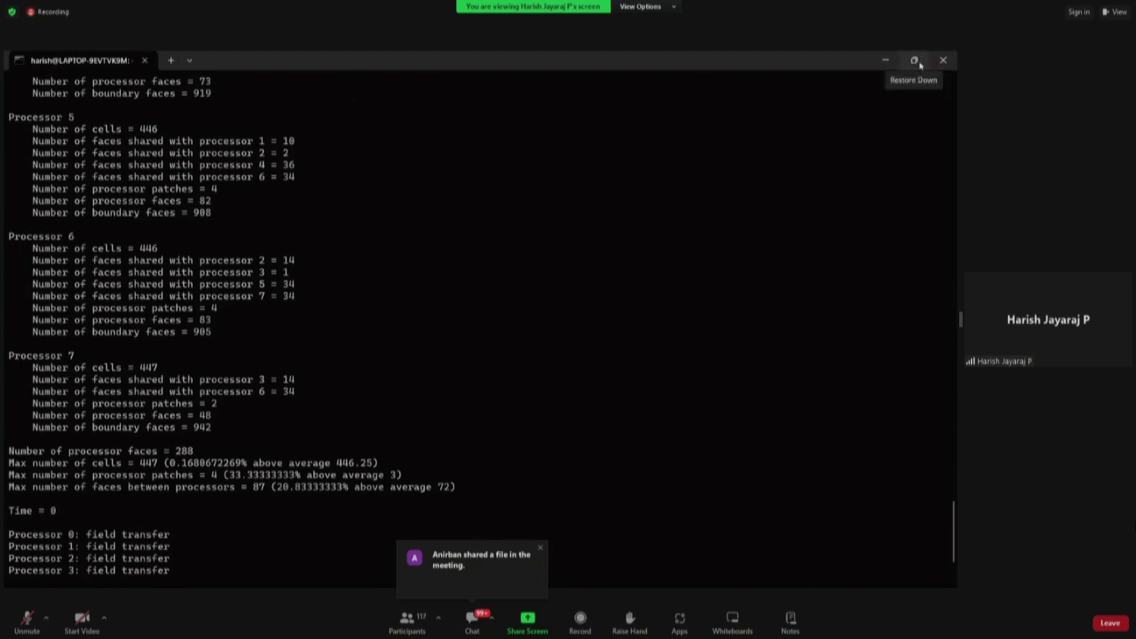
- Restore the maximized terminal to a smaller window over Visual Studio Code and return to the command prompt
{"action": "mouse_move", "coordinate": [917, 63]}
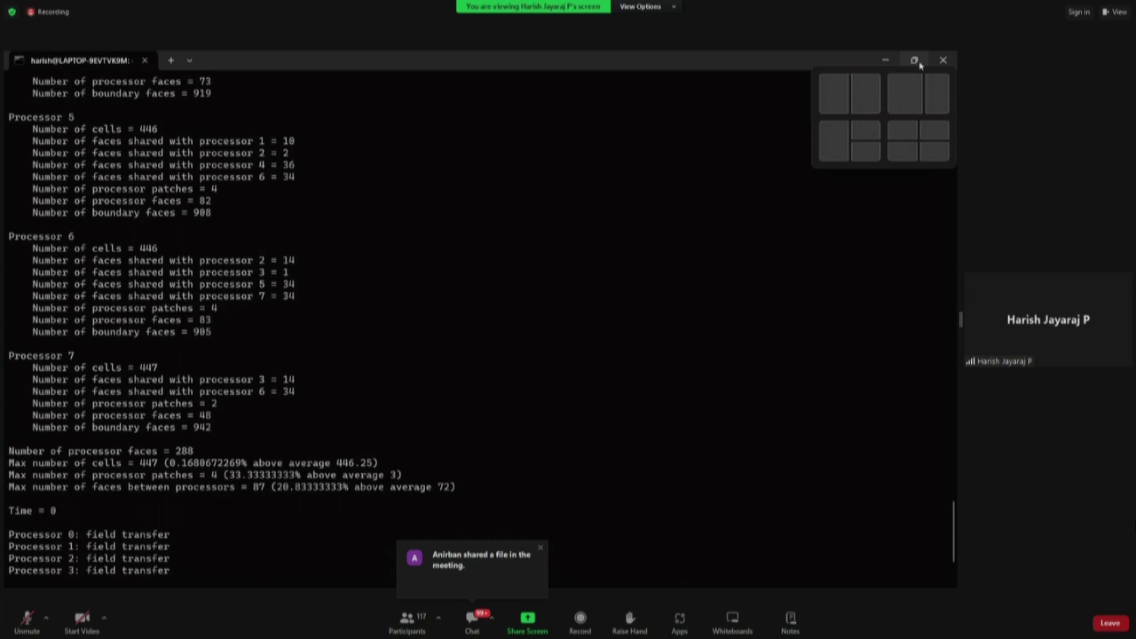
{"action": "left_click", "coordinate": [915, 61]}
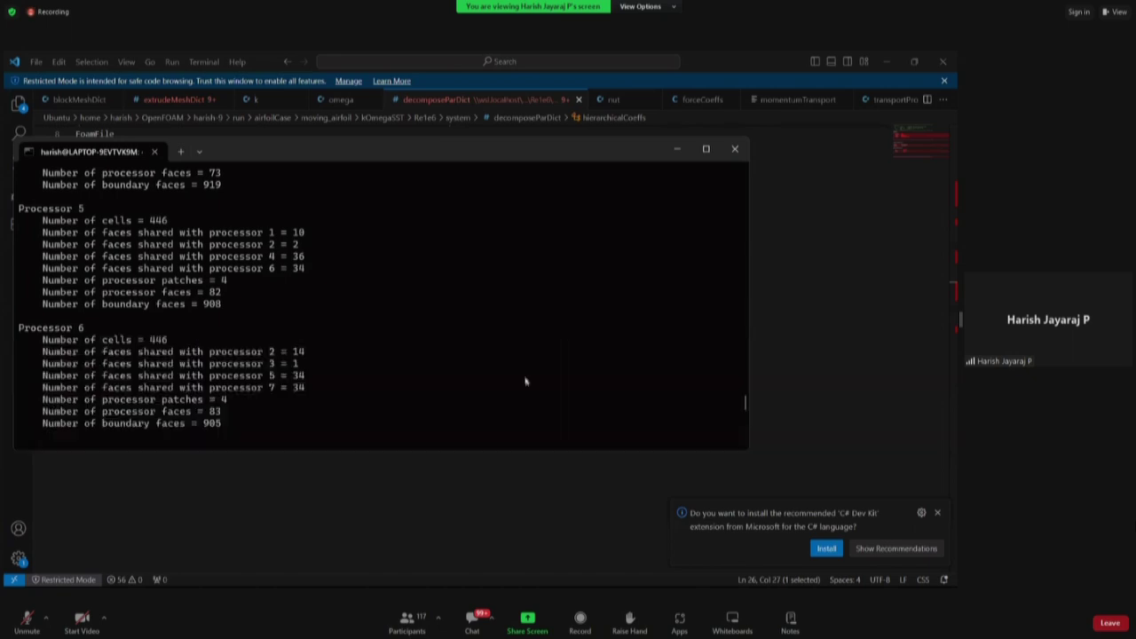
{"action": "left_click_drag", "start_coordinate": [566, 343], "coordinate": [528, 450]}
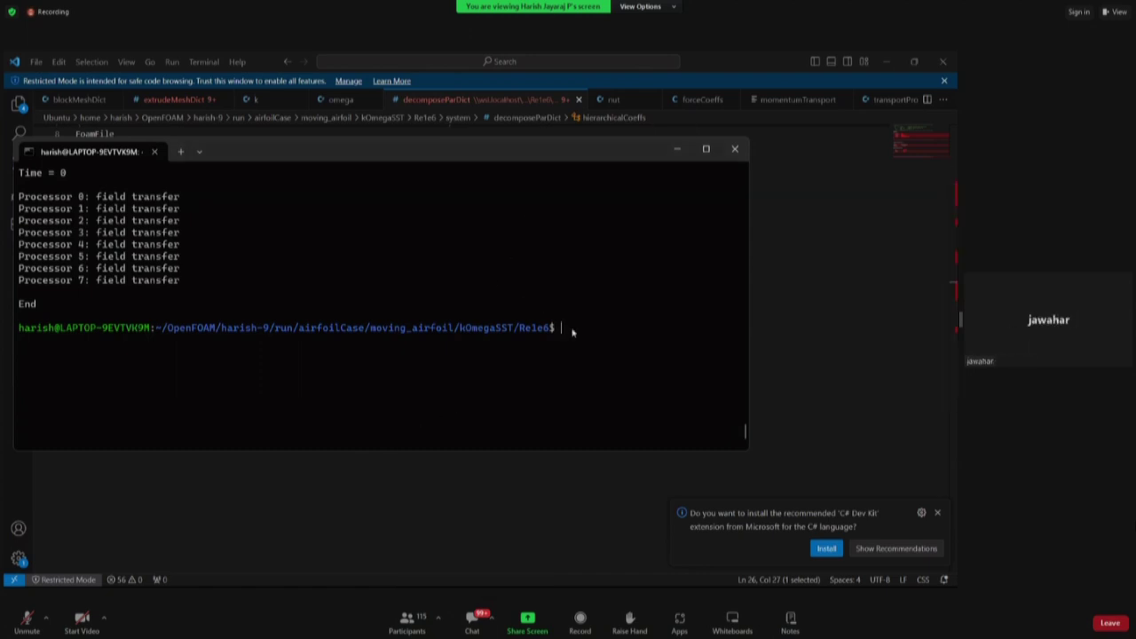
{"action": "key", "text": "Up"}
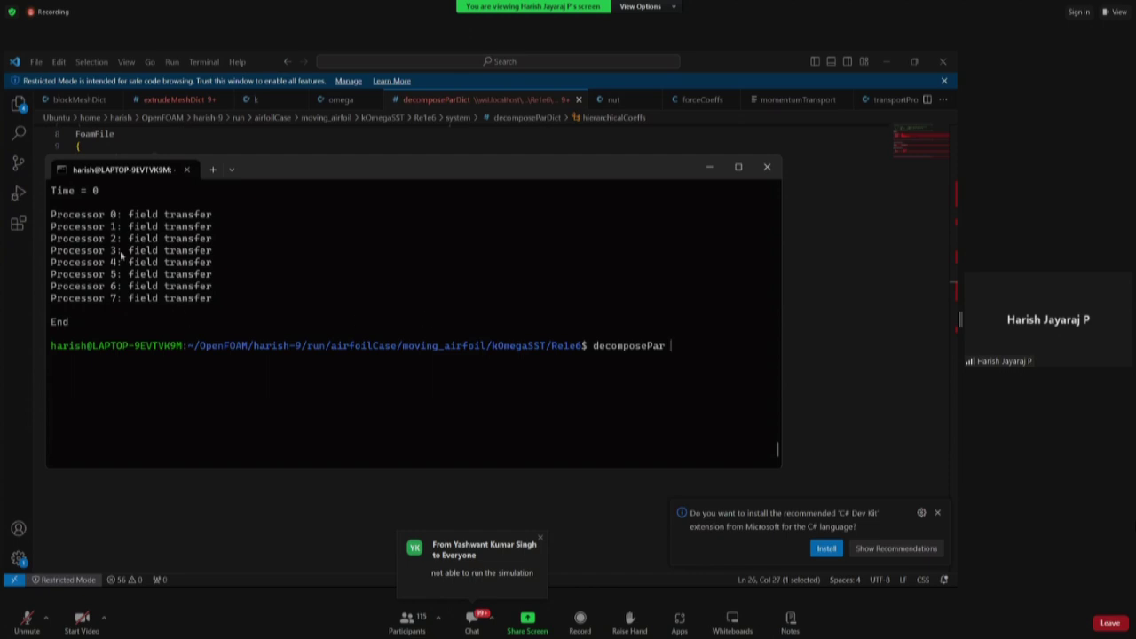
{"action": "key", "text": "BackSpace"}
{"action": "key", "text": "BackSpace"}
{"action": "key", "text": "BackSpace"}
{"action": "key", "text": "BackSpace"}
{"action": "key", "text": "BackSpace"}
{"action": "key", "text": "BackSpace"}
{"action": "key", "text": "BackSpace"}
{"action": "key", "text": "BackSpace"}
{"action": "key", "text": "BackSpace"}
{"action": "key", "text": "BackSpace"}
{"action": "key", "text": "BackSpace"}
{"action": "key", "text": "BackSpace"}
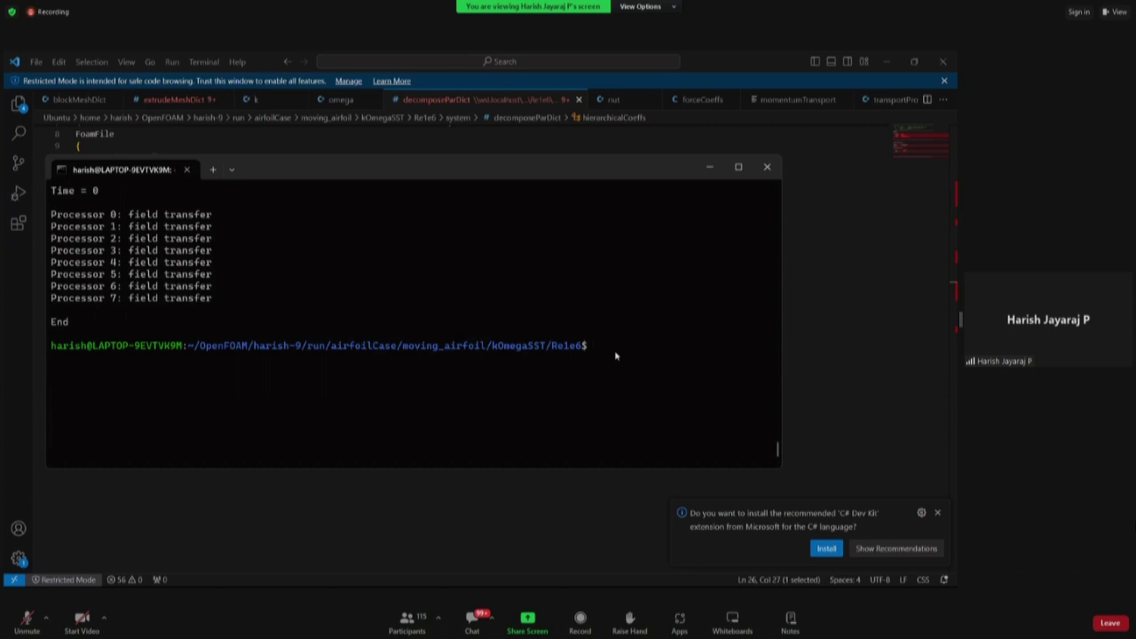
{"action": "type", "text": "pimpleFao"}
{"action": "key", "text": "BackSpace"}
{"action": "key", "text": "BackSpace"}
{"action": "type", "text": "oam"}
{"action": "key", "text": "BackSpace"}
{"action": "key", "text": "BackSpace"}
{"action": "key", "text": "BackSpace"}
{"action": "key", "text": "BackSpace"}
{"action": "key", "text": "BackSpace"}
{"action": "key", "text": "BackSpace"}
{"action": "key", "text": "BackSpace"}
{"action": "key", "text": "BackSpace"}
{"action": "key", "text": "BackSpace"}
{"action": "key", "text": "BackSpace"}
- Enter mpirun -np 8 pimpleFoam -parallel at the prompt and widen the terminal so the command fits on one line
{"action": "type", "text": "mpirun -np 8"}
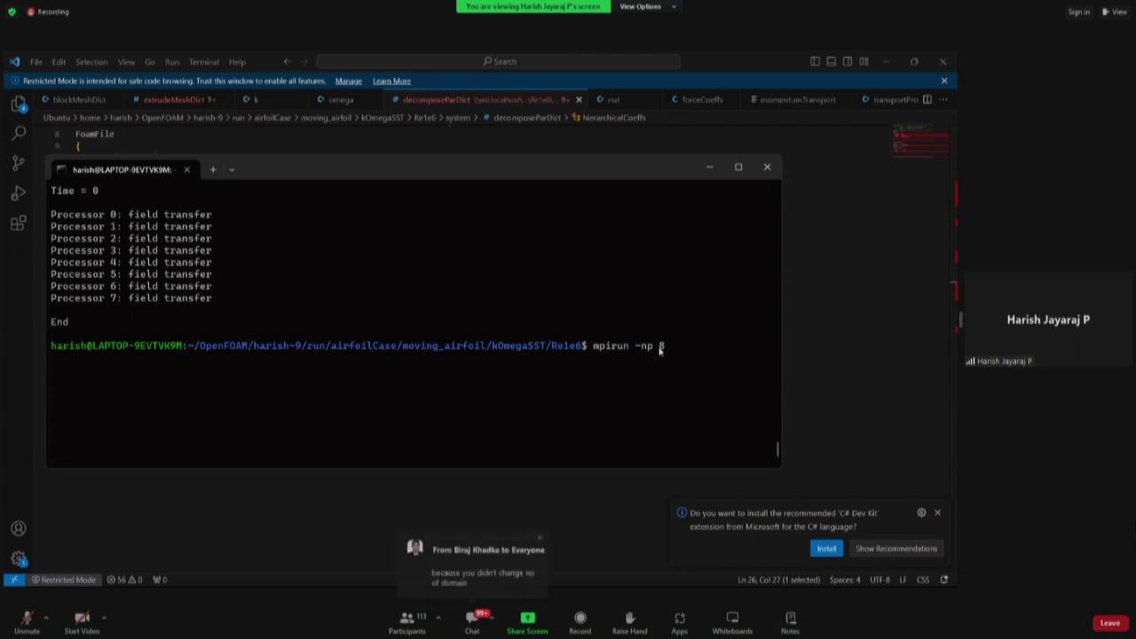
{"action": "type", "text": "p"}
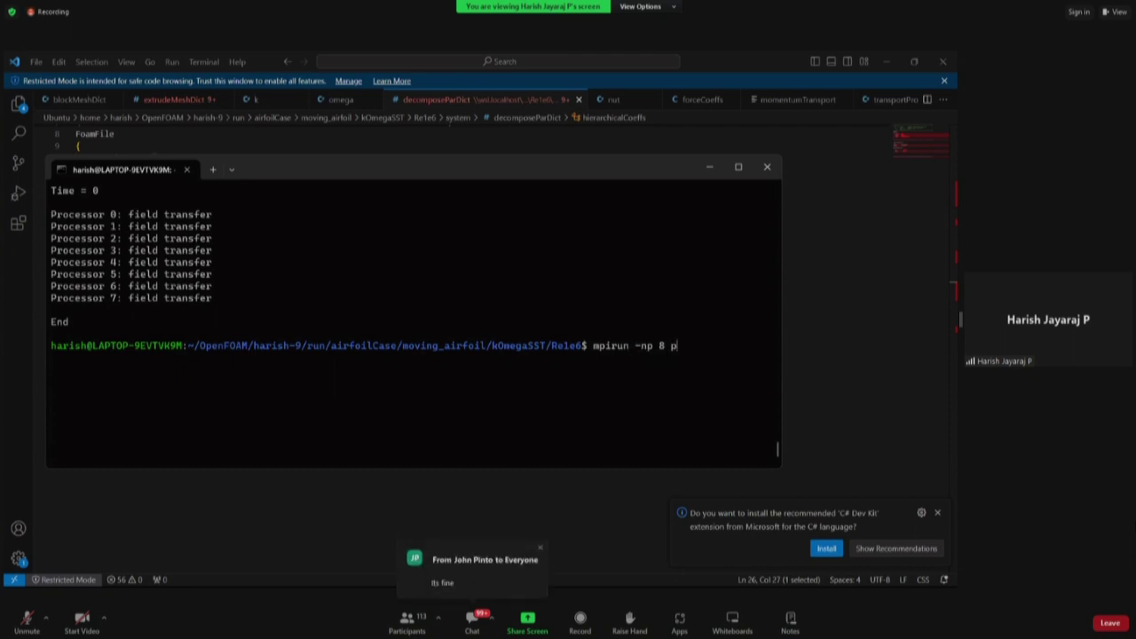
{"action": "type", "text": "impleFaom"}
{"action": "key", "text": "BackSpace"}
{"action": "key", "text": "BackSpace"}
{"action": "key", "text": "BackSpace"}
{"action": "type", "text": "oam -paralle"}
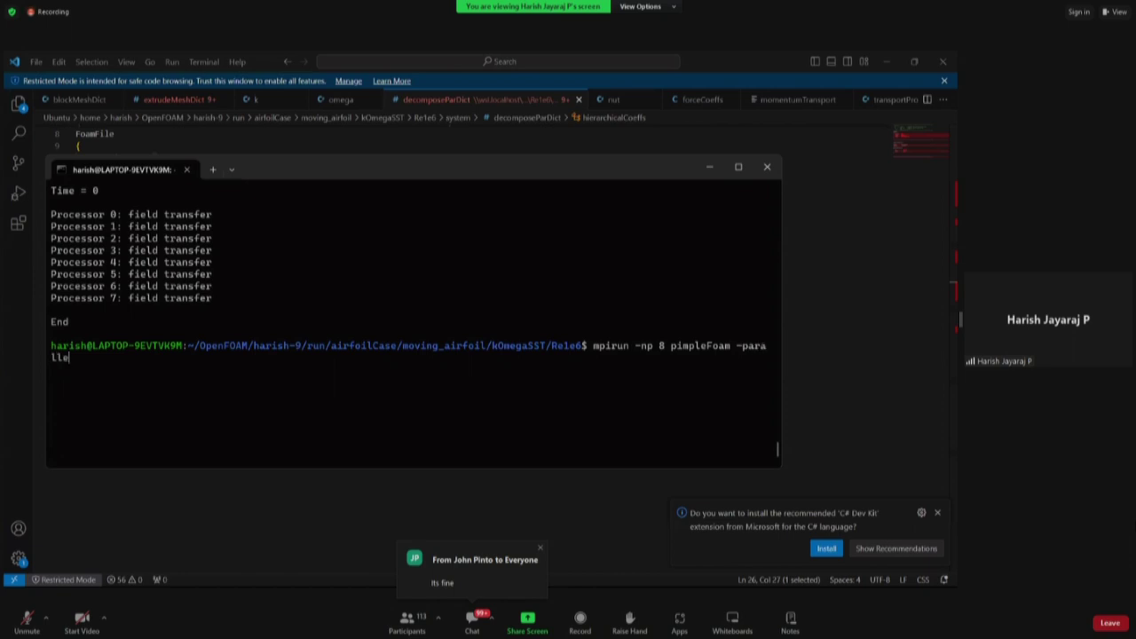
{"action": "type", "text": "l"}
{"action": "left_click_drag", "start_coordinate": [783, 313], "coordinate": [871, 313]}
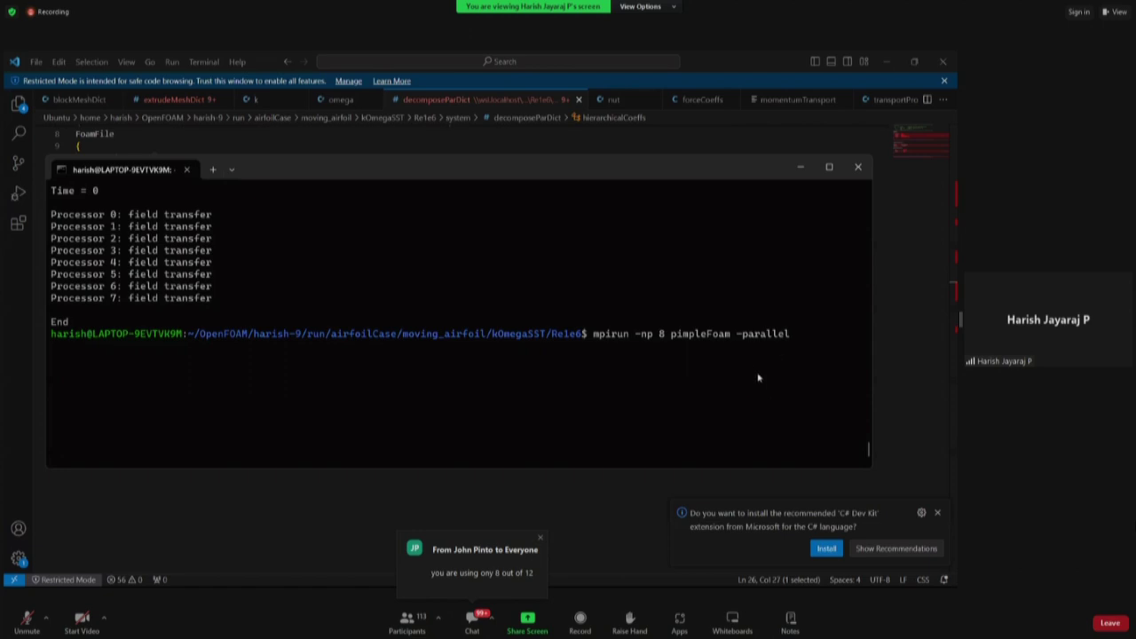
- Switch to the tutorial PDF in Chrome and copy the parallel-processing command mpirun -np 8 pimpleFoam -parallel
{"action": "key", "text": "alt+Tab"}
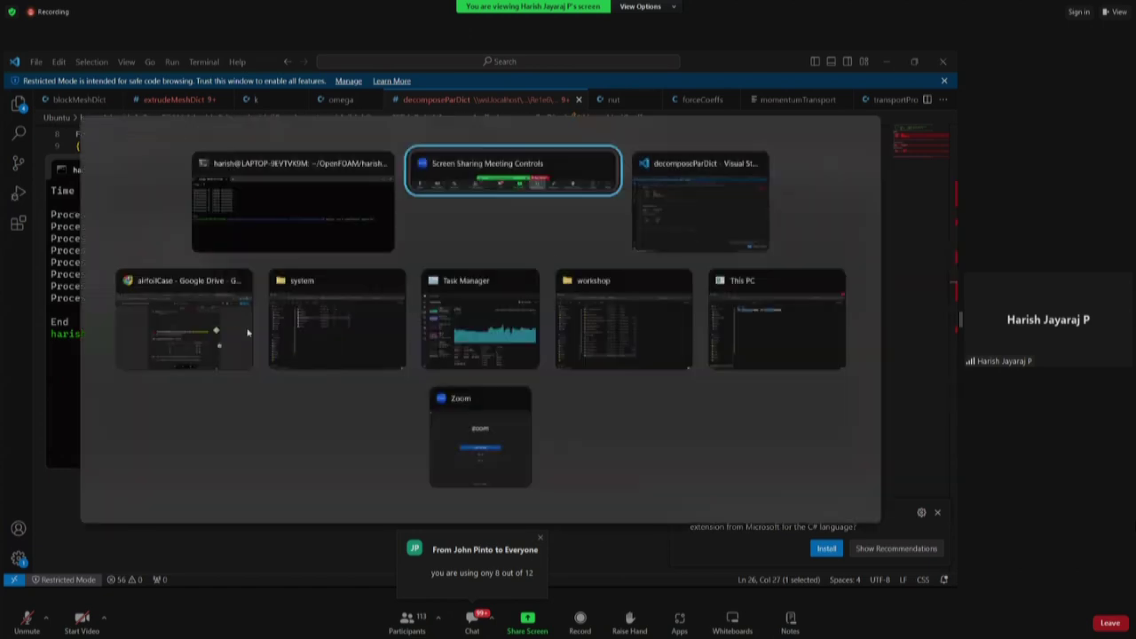
{"action": "left_click", "coordinate": [240, 330]}
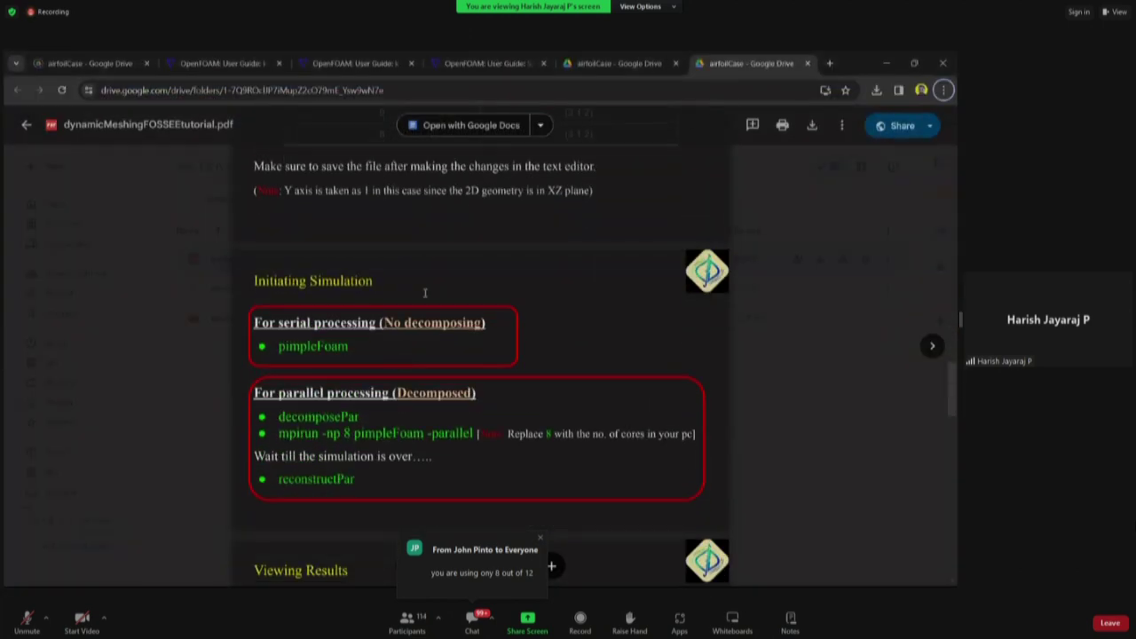
{"action": "scroll", "coordinate": [400, 333], "scroll_direction": "down", "scroll_amount": 2}
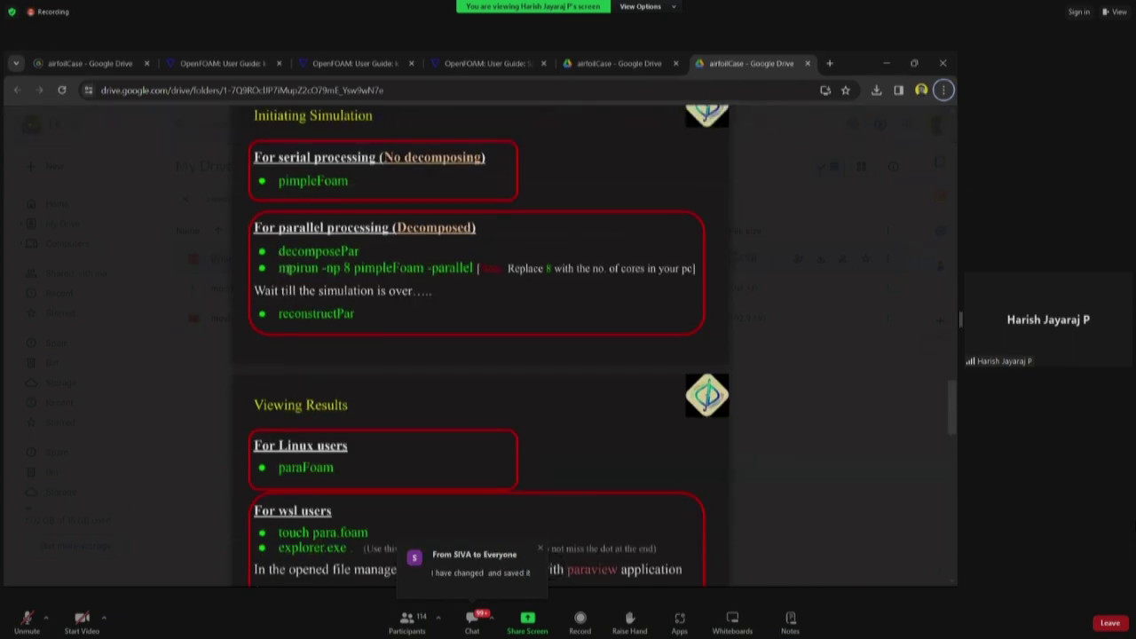
{"action": "left_click_drag", "start_coordinate": [281, 267], "coordinate": [475, 271]}
{"action": "key", "text": "ctrl+c"}
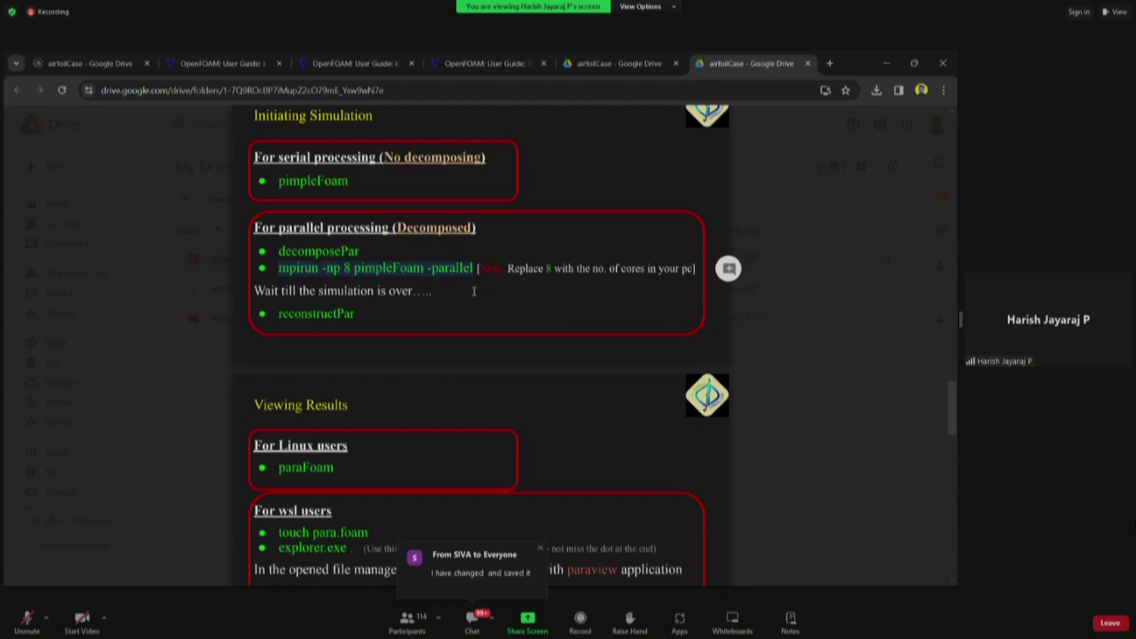
{"action": "left_click", "coordinate": [549, 270]}
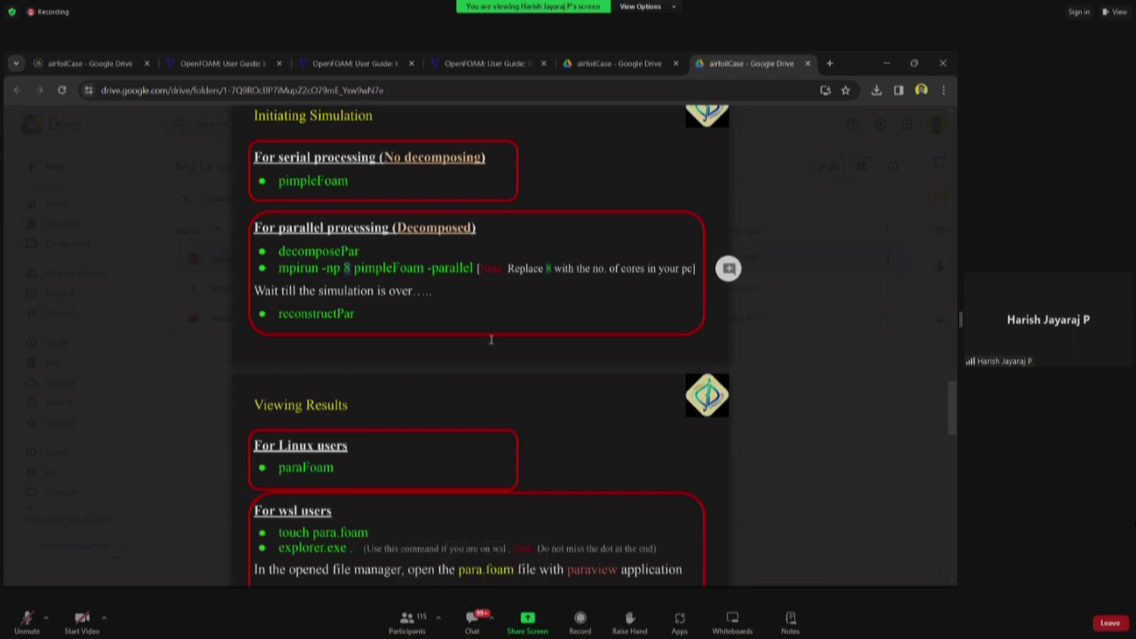
- Return to the terminal and run mpirun -np 8 pimpleFoam -parallel to start the parallel simulation
{"action": "key", "text": "alt+Tab"}
{"action": "key", "text": "ctrl+v"}
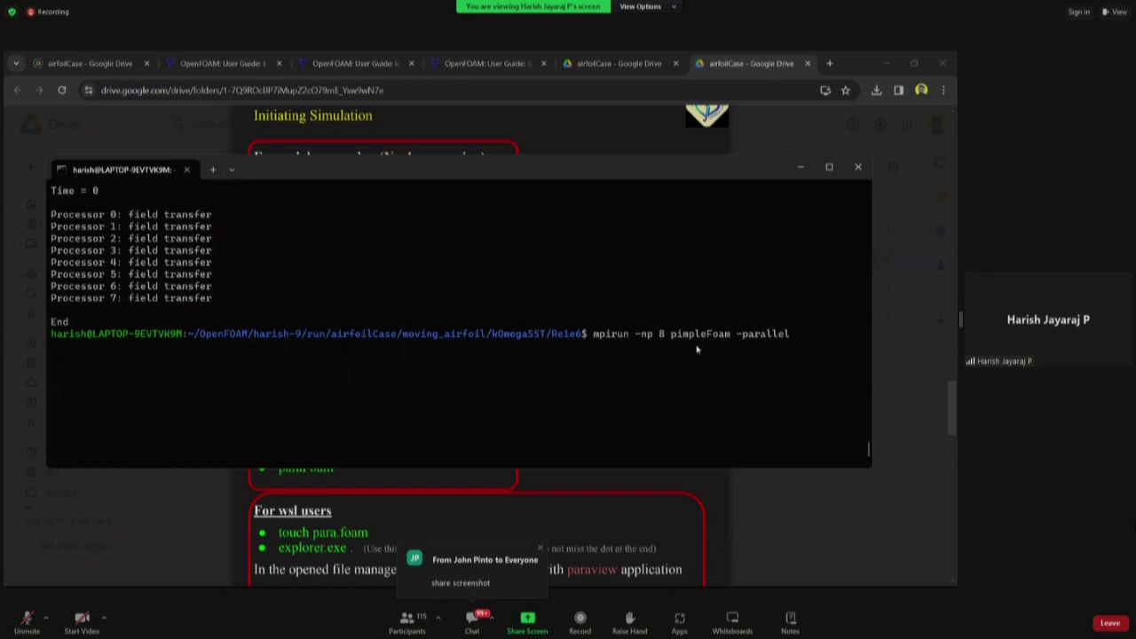
{"action": "key", "text": "Return"}
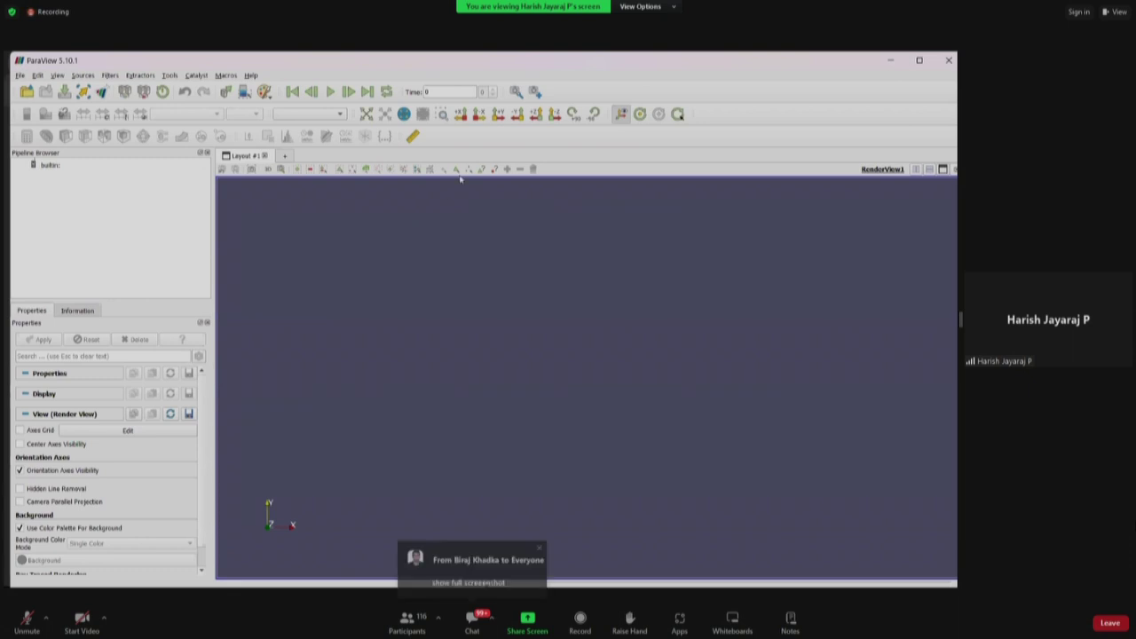
- Align the empty ParaView view with the Y axis, then leave ParaView and close the error screenshot
{"action": "left_click", "coordinate": [498, 115]}
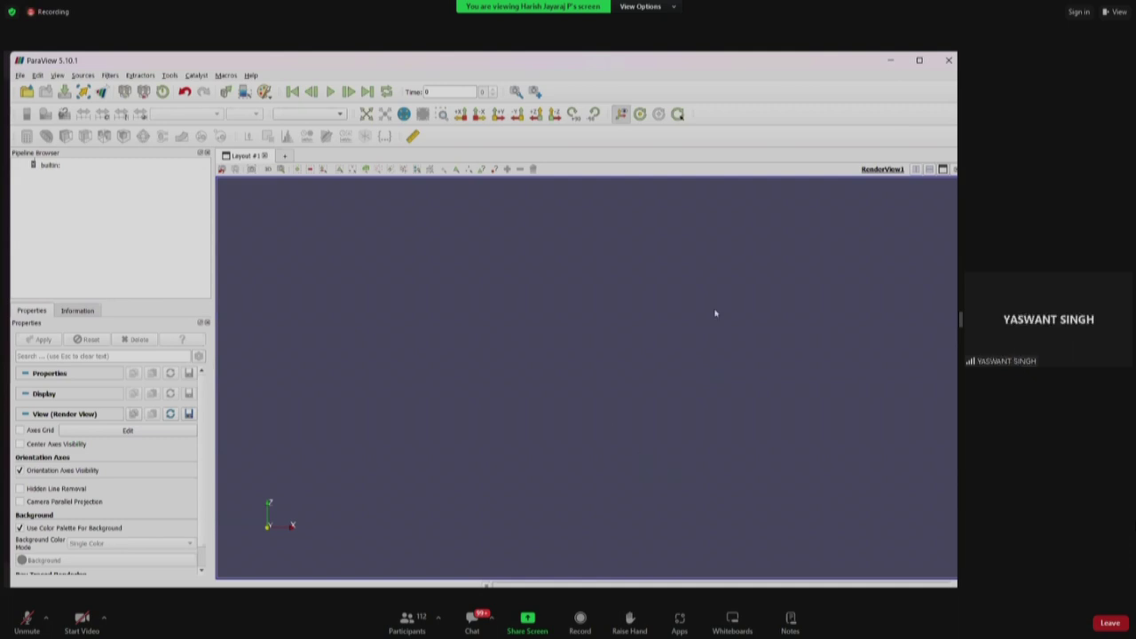
{"action": "left_click", "coordinate": [897, 62]}
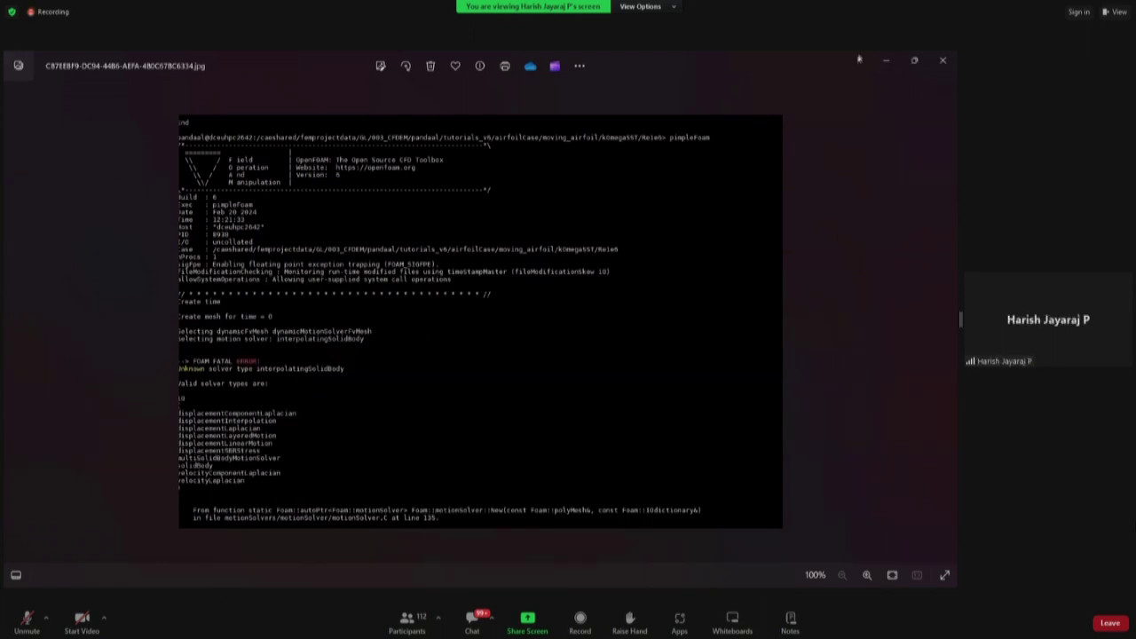
{"action": "left_click", "coordinate": [942, 61]}
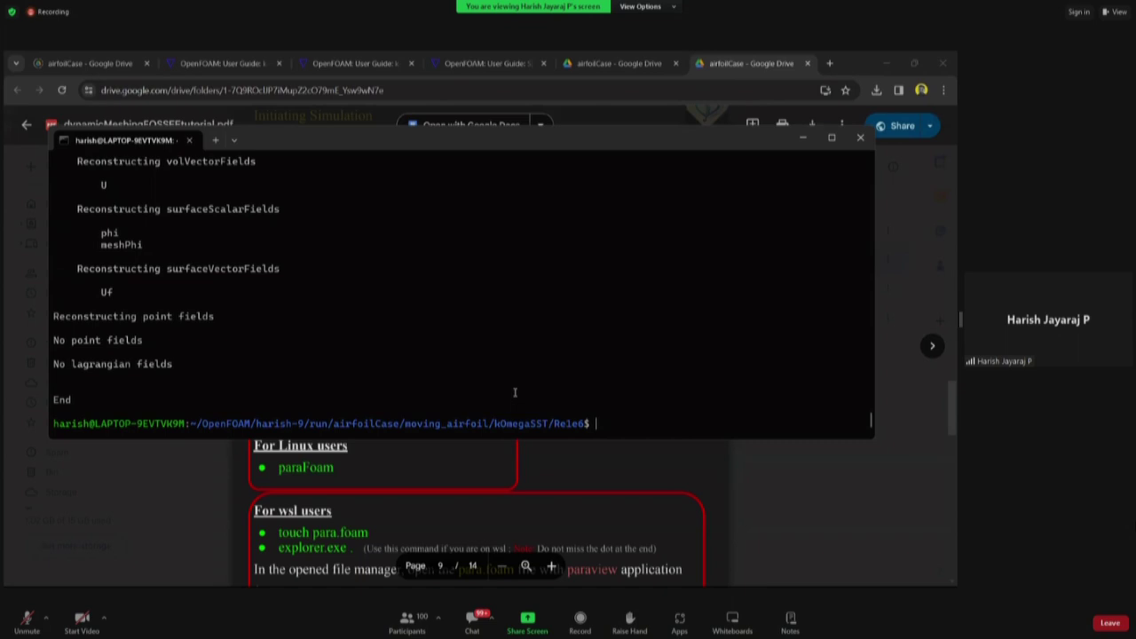
- Switch to File Explorer and go up from the system folder to the Re1e6 case folder
{"action": "key", "text": "alt+Tab"}
{"action": "key", "text": "alt+Tab"}
{"action": "key", "text": "alt+Tab"}
{"action": "key", "text": "alt+Tab"}
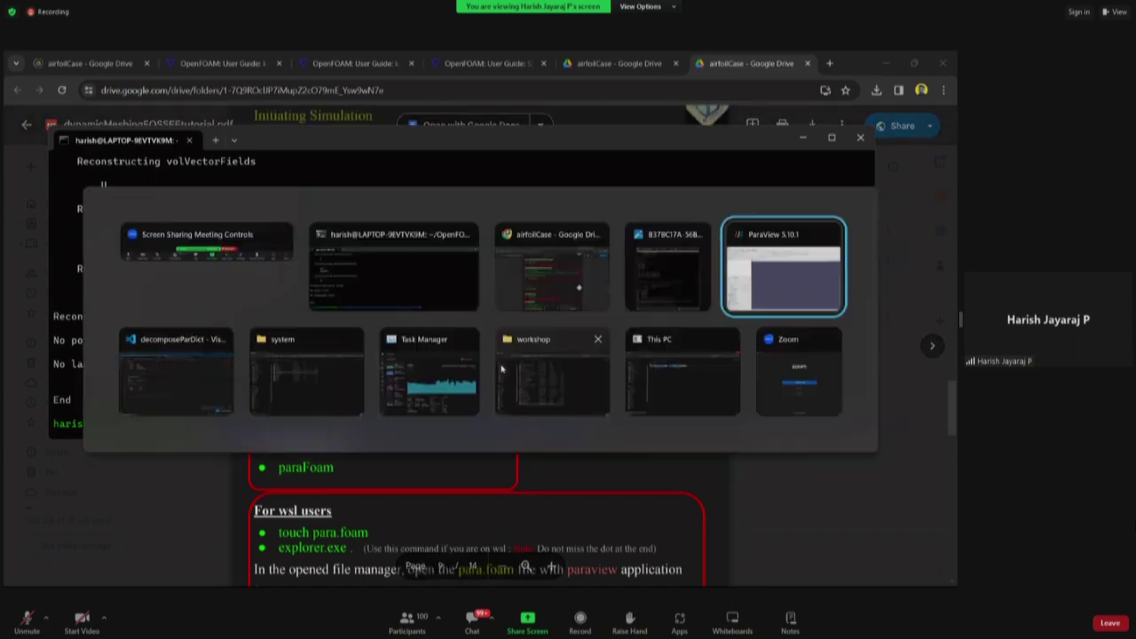
{"action": "key", "text": "alt+Tab"}
{"action": "key", "text": "alt+Tab"}
{"action": "key", "text": "alt+Tab"}
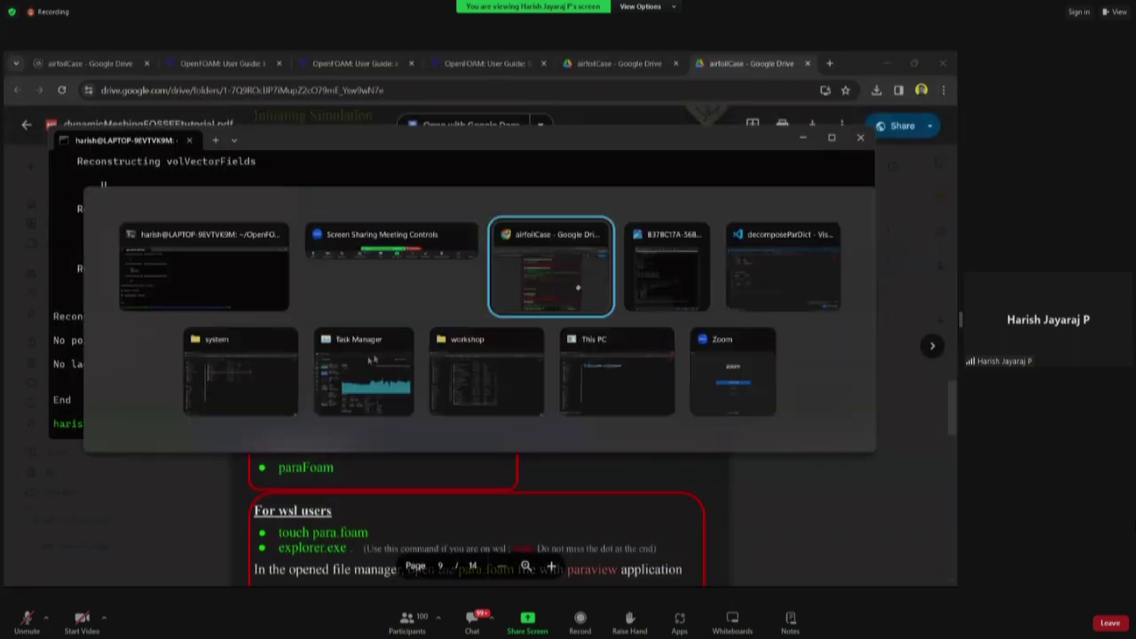
{"action": "left_click", "coordinate": [229, 385]}
{"action": "key", "text": "alt+Up"}
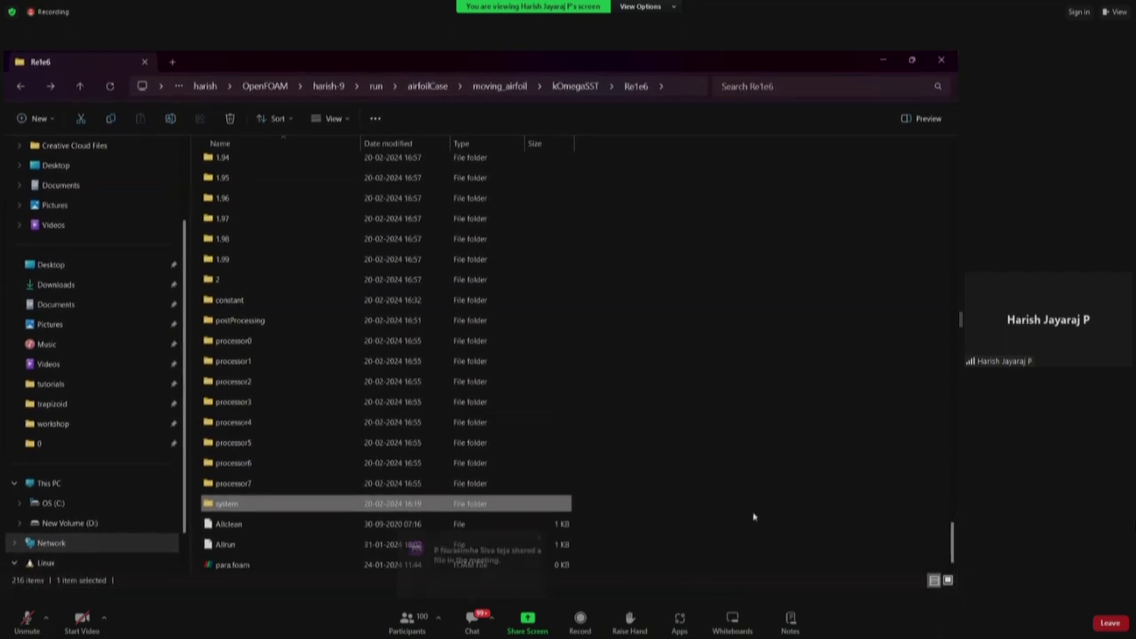
- Open the para.foam file from the Re1e6 folder in ParaView and bring that window forward
{"action": "double_click", "coordinate": [234, 566]}
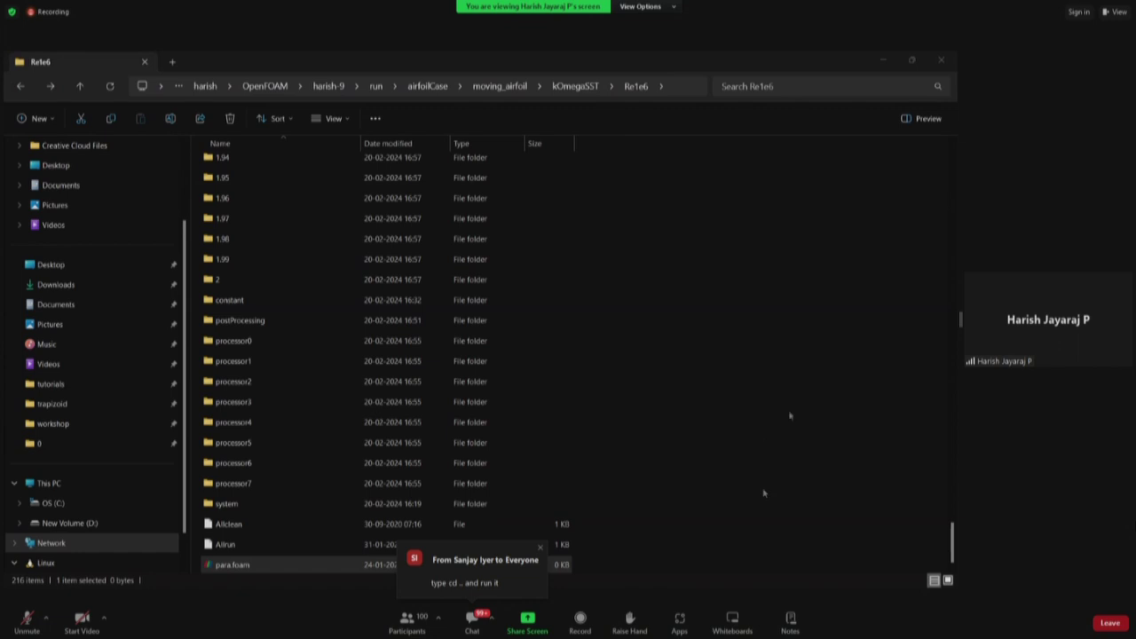
{"action": "key", "text": "alt+Tab"}
{"action": "left_click", "coordinate": [808, 395]}
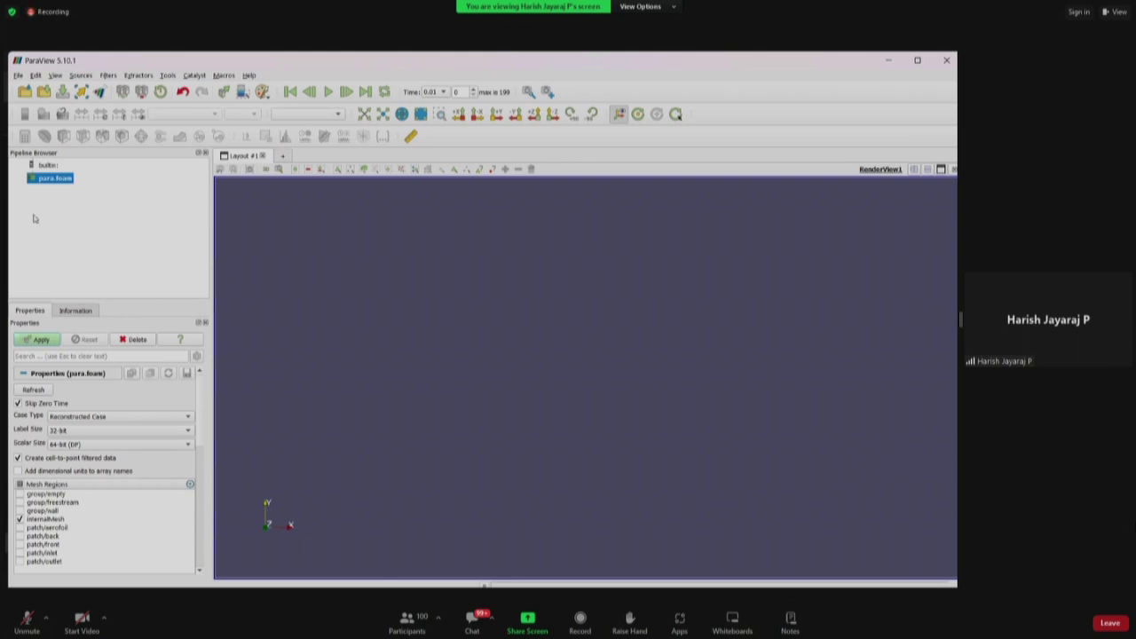
- Load the para.foam results, viewed along the Y axis, and colour the domain with Solid Color
{"action": "left_click", "coordinate": [41, 342]}
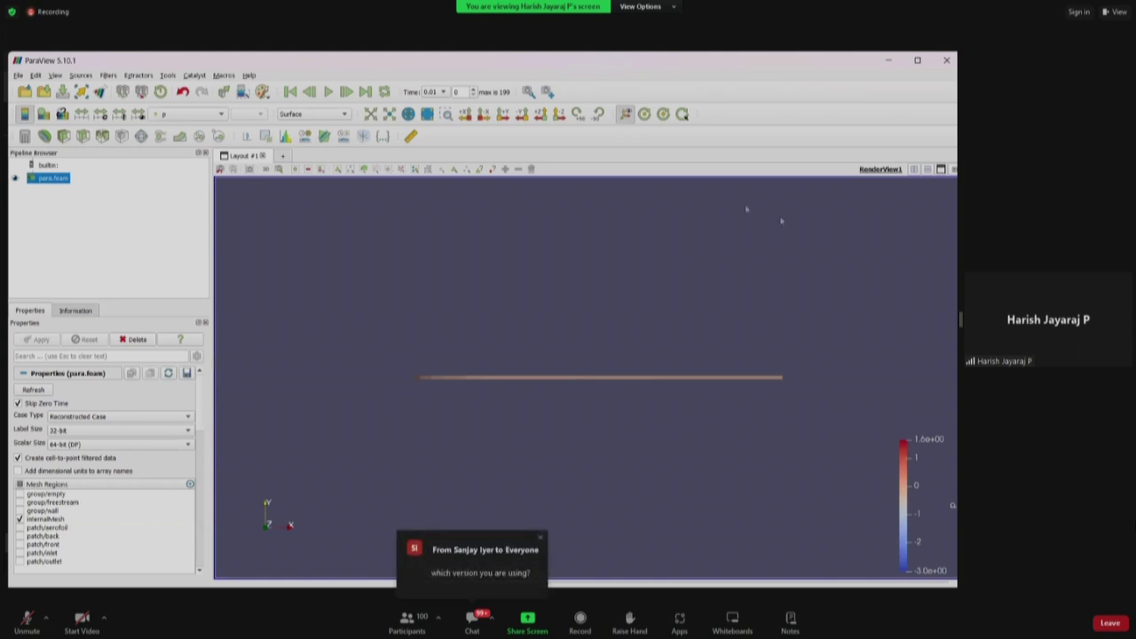
{"action": "left_click", "coordinate": [502, 116]}
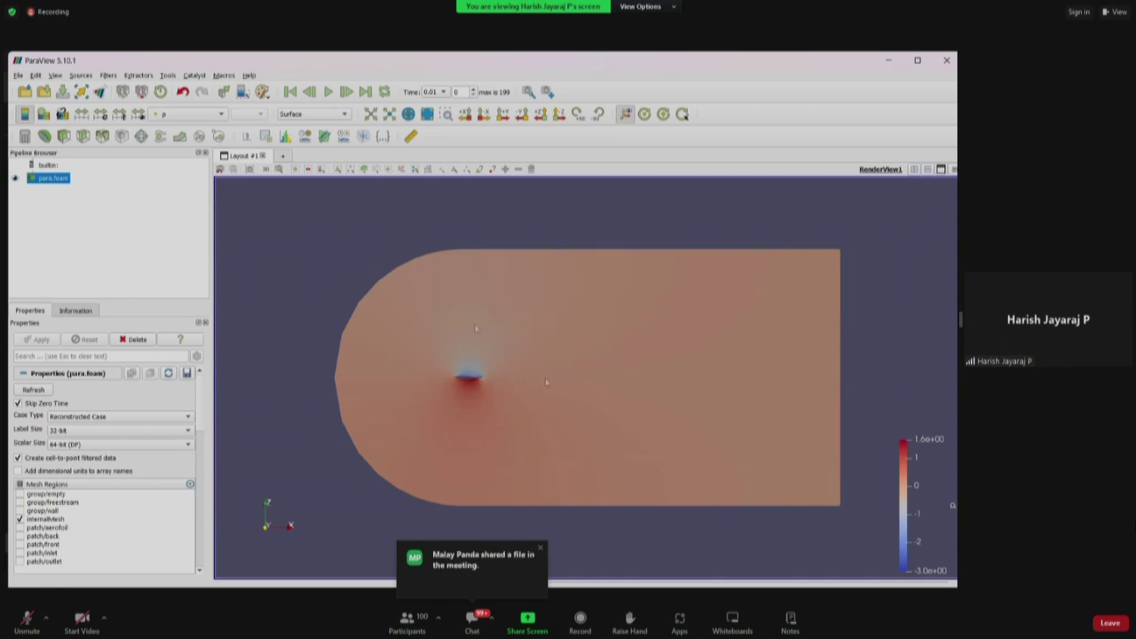
{"action": "left_click", "coordinate": [197, 115]}
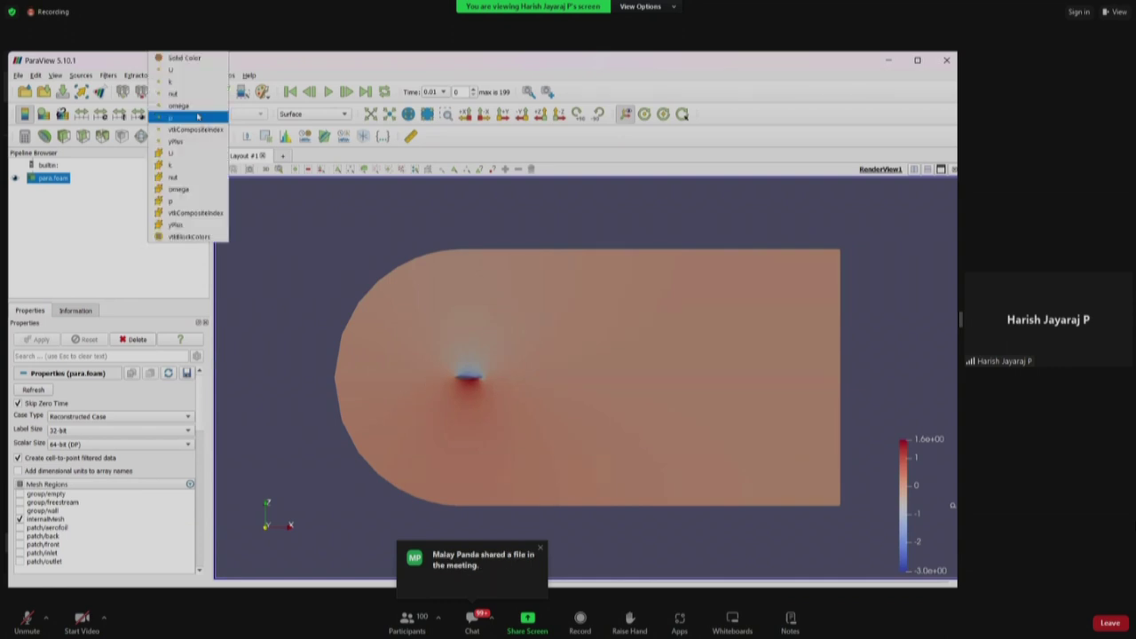
{"action": "left_click", "coordinate": [208, 59]}
{"action": "left_click", "coordinate": [191, 115]}
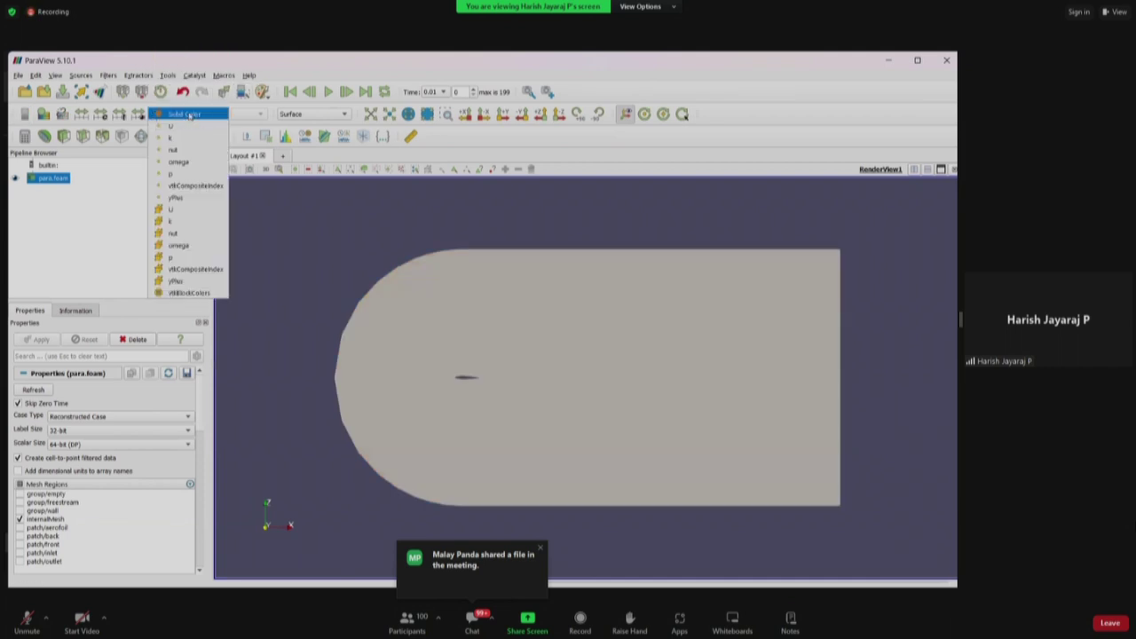
{"action": "left_click", "coordinate": [191, 115]}
- Display the mesh as Surface With Edges, and play the time animation before pausing it partway
{"action": "left_click", "coordinate": [311, 114]}
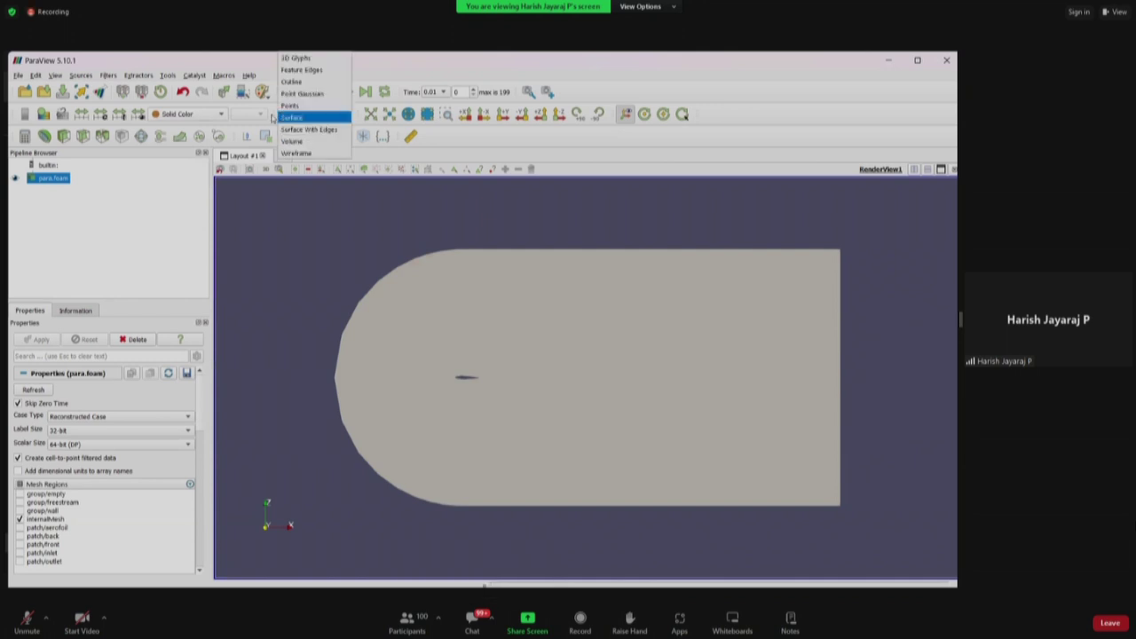
{"action": "left_click", "coordinate": [324, 130]}
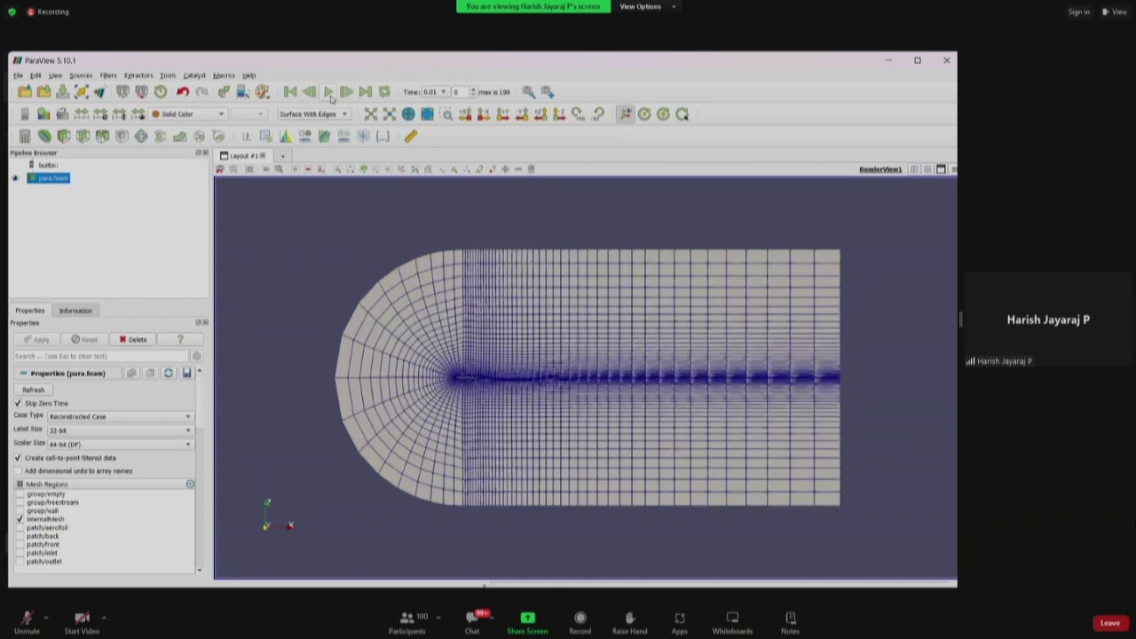
{"action": "left_click", "coordinate": [329, 92]}
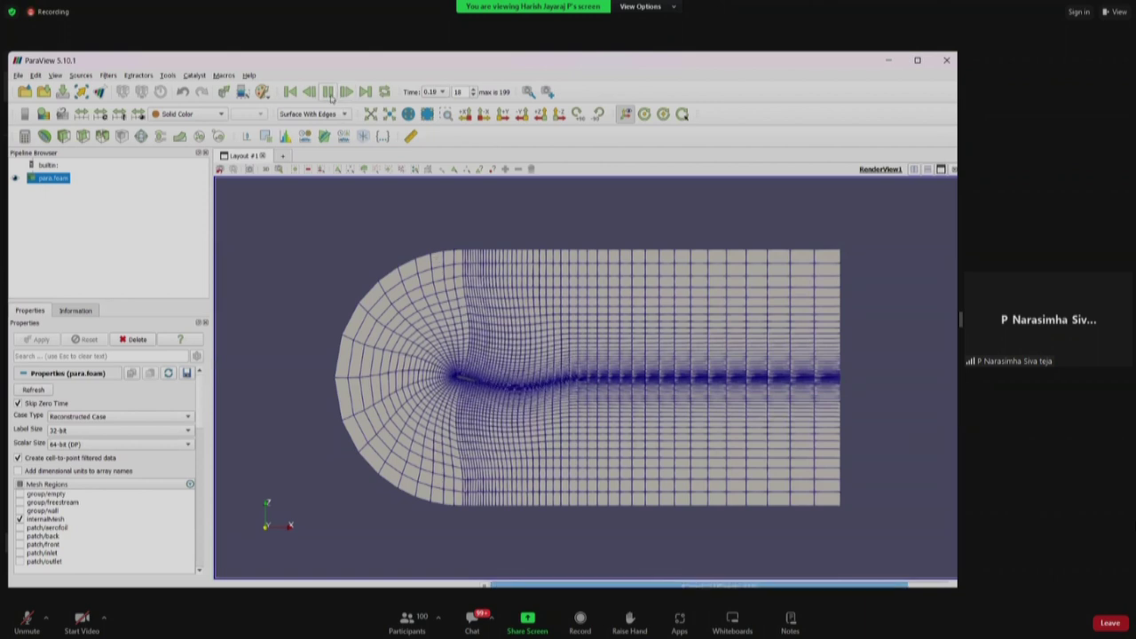
{"action": "key", "text": "space"}
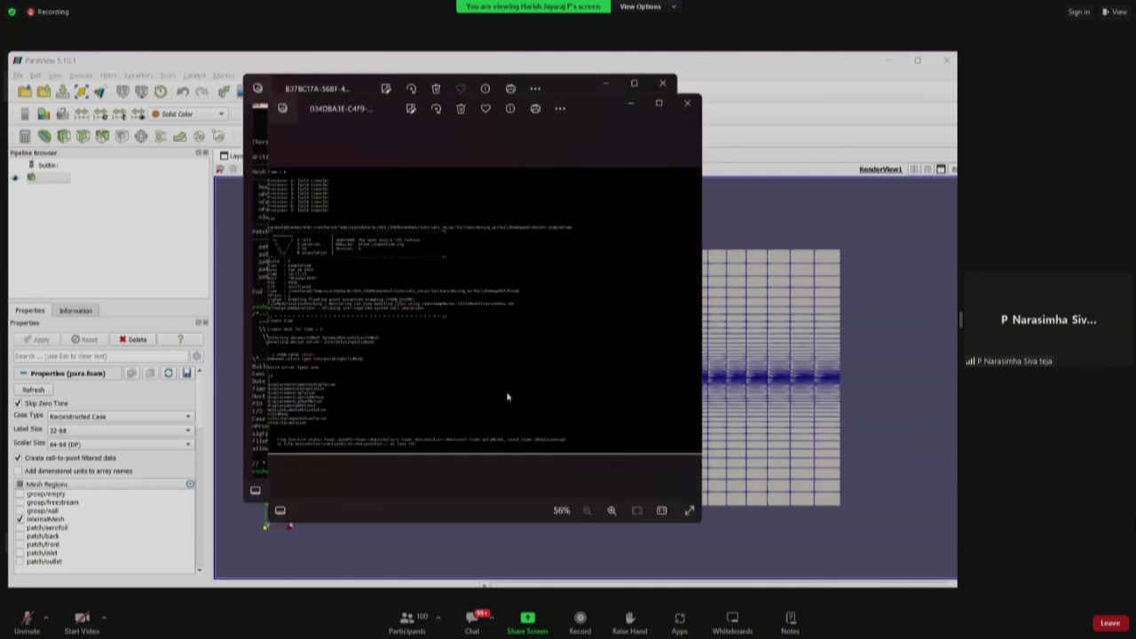
- Examine the screenshot of the pimpleFoam solver error at a larger zoom, then close both open screenshots
{"action": "scroll", "coordinate": [507, 397], "scroll_direction": "up", "scroll_amount": 5}
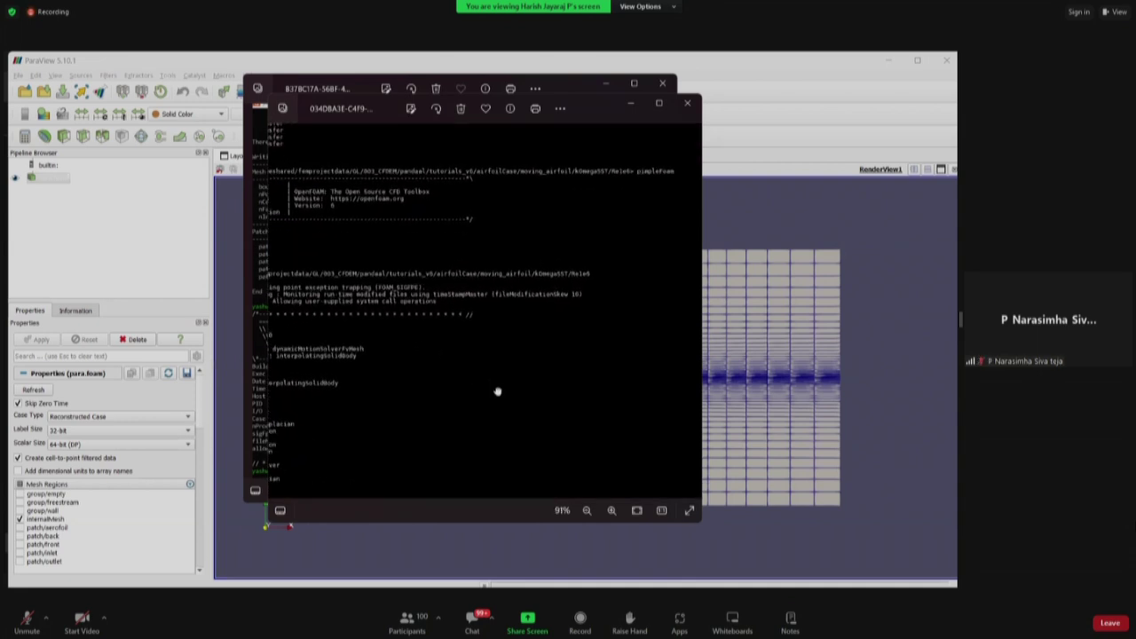
{"action": "scroll", "coordinate": [498, 392], "scroll_direction": "up", "scroll_amount": 3}
{"action": "scroll", "coordinate": [502, 429], "scroll_direction": "left", "scroll_amount": 2}
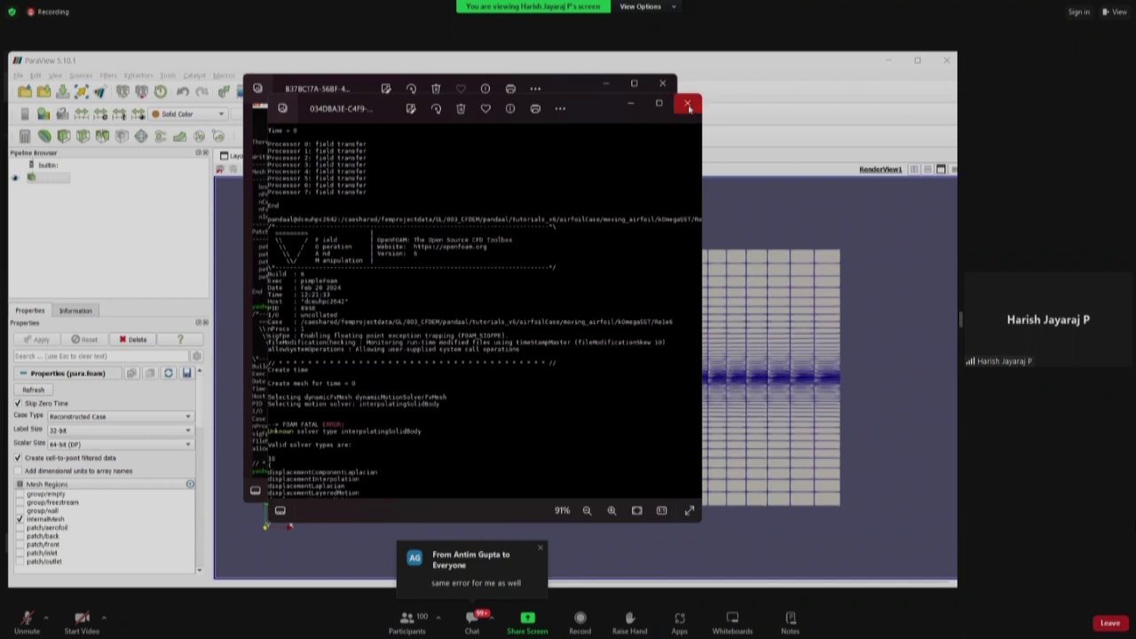
{"action": "left_click", "coordinate": [688, 105]}
{"action": "left_click", "coordinate": [663, 83]}
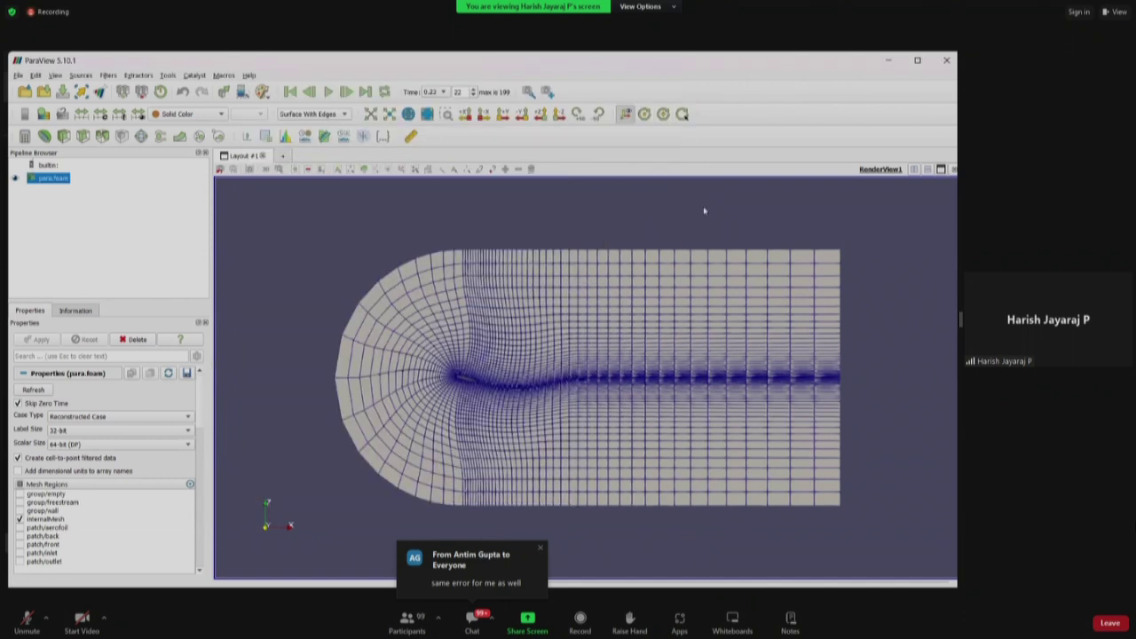
- Examine the decomposePar error screenshot, including the OpenFOAM version, error message and working directory, then close it
{"action": "key", "text": "alt+Tab"}
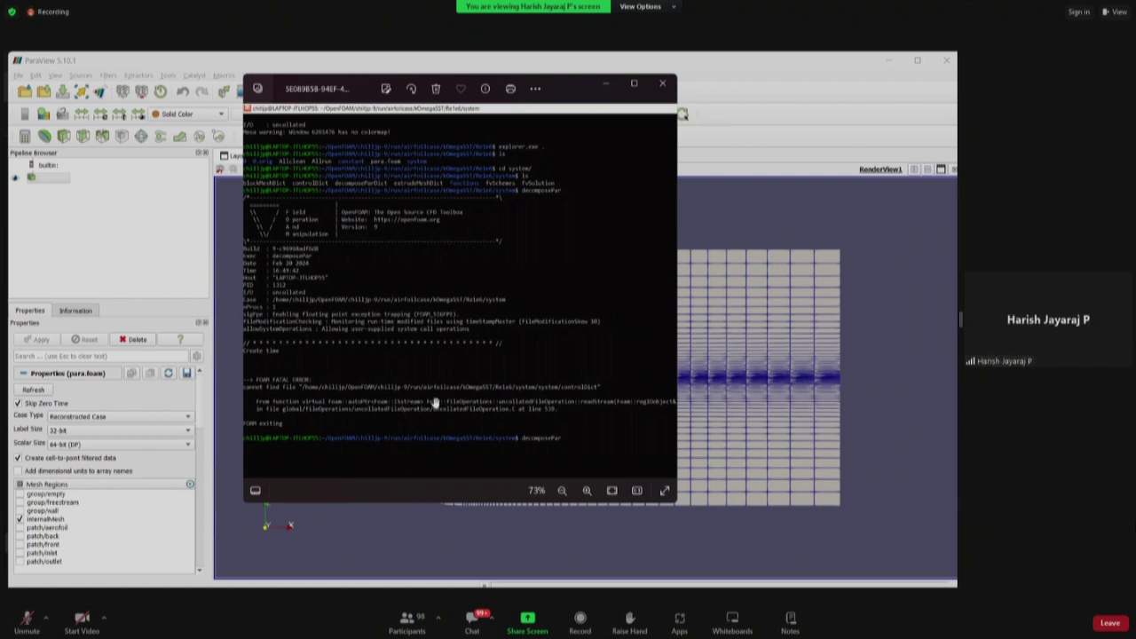
{"action": "scroll", "coordinate": [376, 251], "scroll_direction": "up", "scroll_amount": 3}
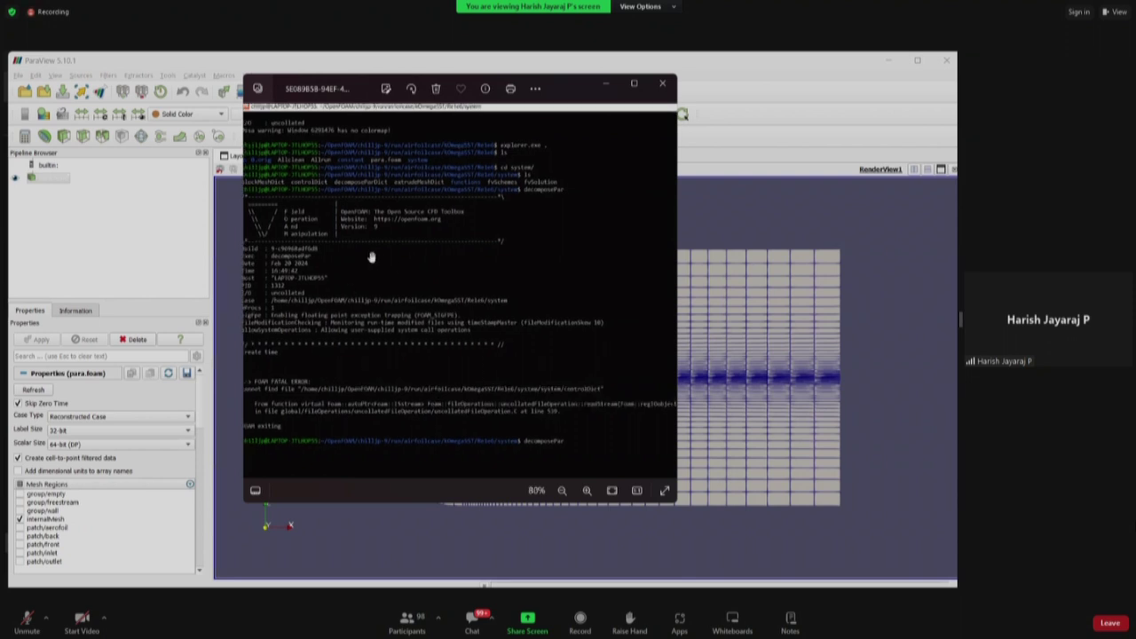
{"action": "left_click_drag", "start_coordinate": [379, 248], "coordinate": [426, 268]}
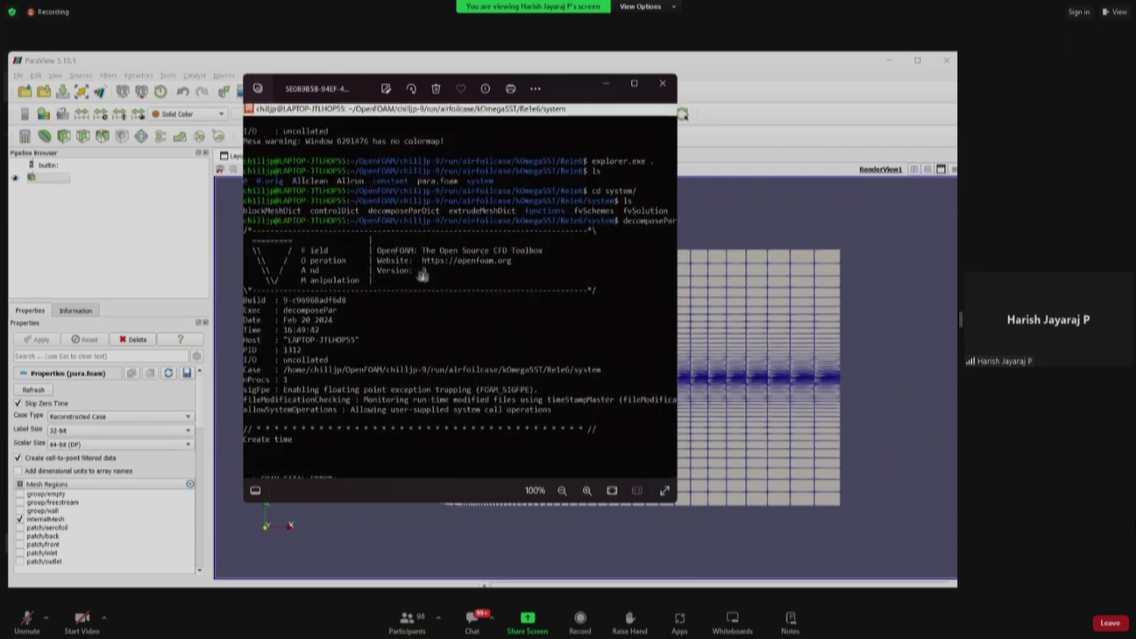
{"action": "scroll", "coordinate": [465, 325], "scroll_direction": "down", "scroll_amount": 2}
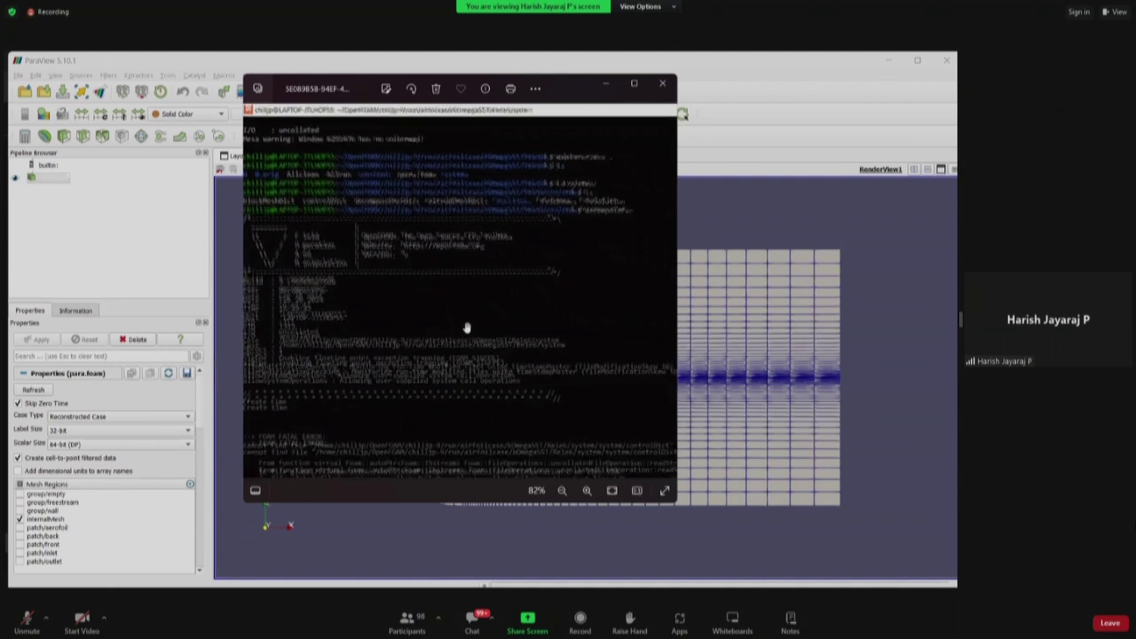
{"action": "left_click_drag", "start_coordinate": [520, 375], "coordinate": [520, 339]}
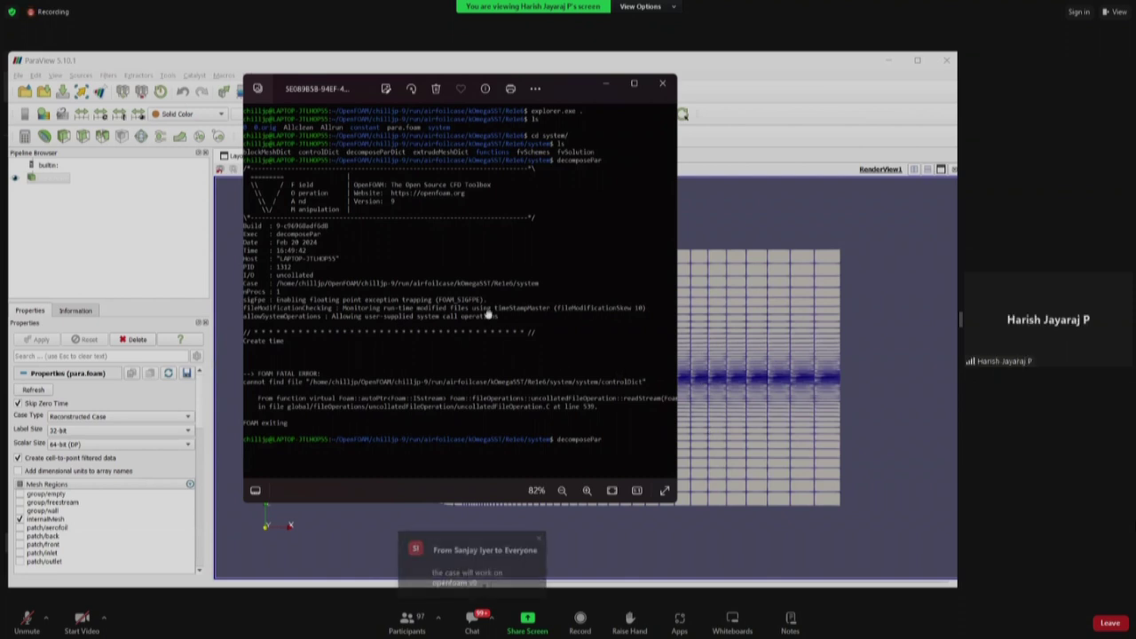
{"action": "scroll", "coordinate": [489, 315], "scroll_direction": "up", "scroll_amount": 1}
{"action": "scroll", "coordinate": [524, 380], "scroll_direction": "down", "scroll_amount": 1}
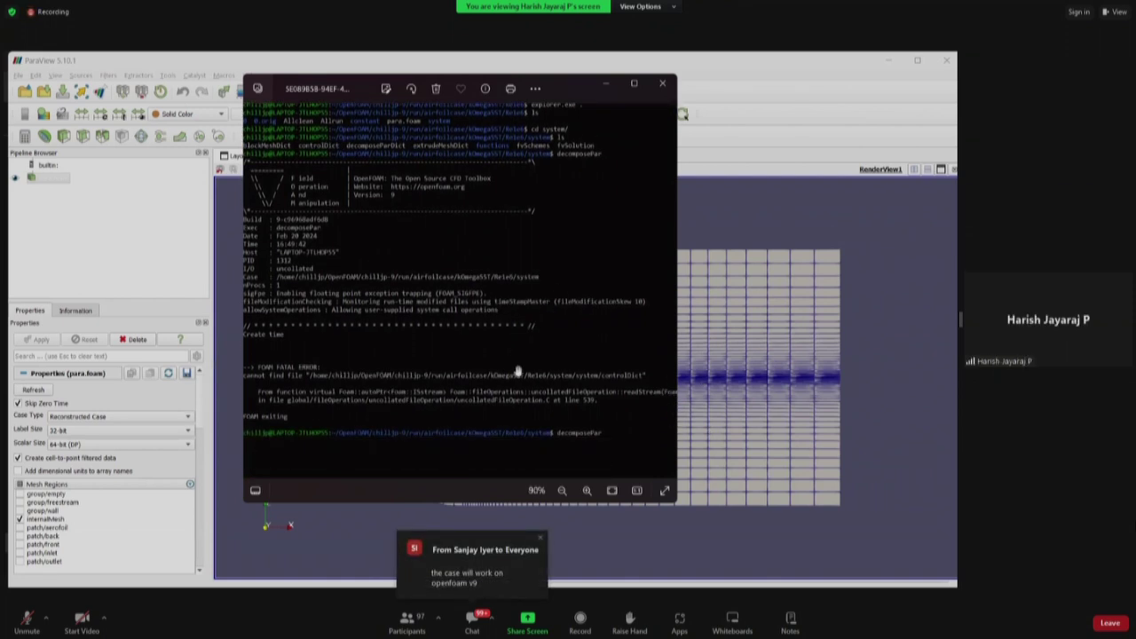
{"action": "scroll", "coordinate": [523, 386], "scroll_direction": "up", "scroll_amount": 1}
{"action": "left_click_drag", "start_coordinate": [569, 368], "coordinate": [586, 363]}
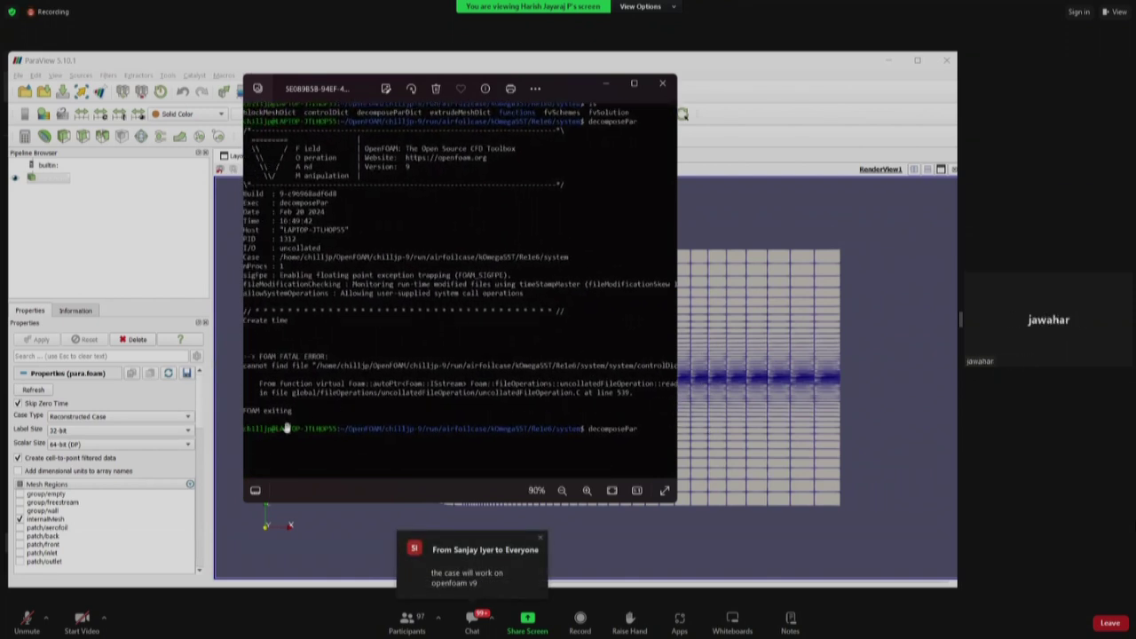
{"action": "left_click_drag", "start_coordinate": [471, 430], "coordinate": [413, 421]}
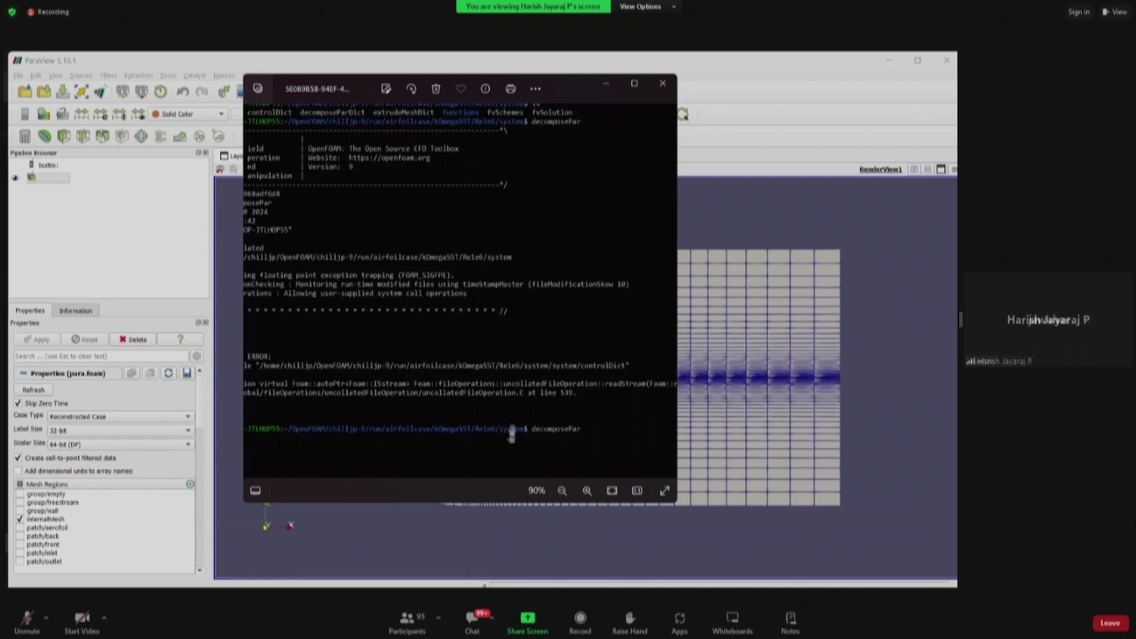
{"action": "left_click", "coordinate": [662, 83]}
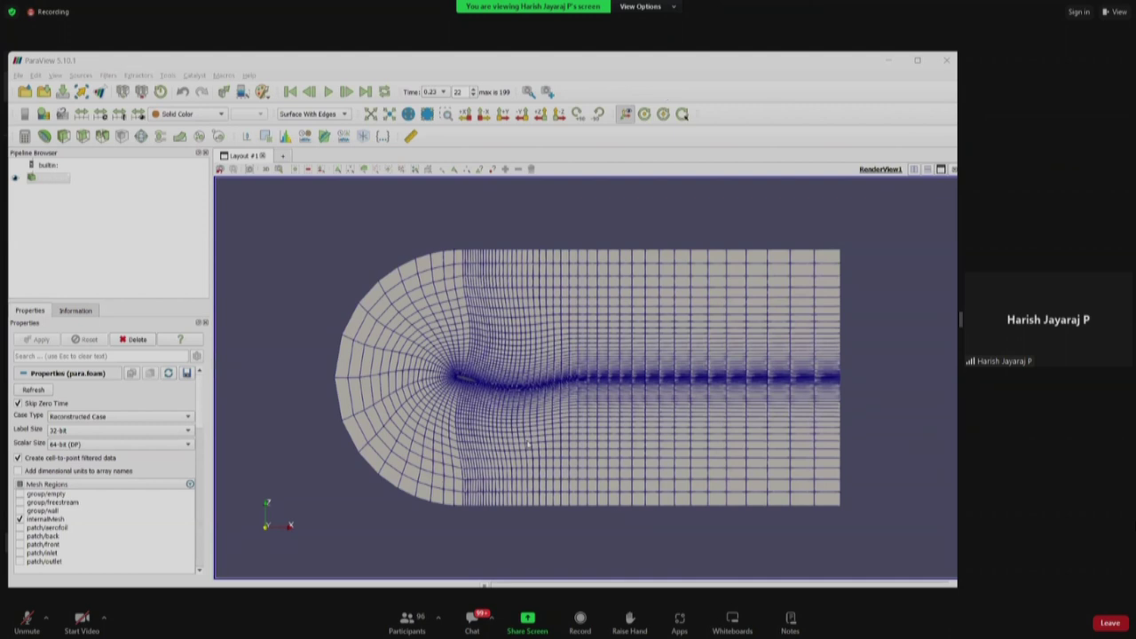
- Bring up the terminal and the remaining pimpleFoam error screenshot, look over the screenshot and close it
{"action": "key", "text": "alt+Tab"}
{"action": "key", "text": "Tab"}
{"action": "key", "text": "Tab"}
{"action": "key", "text": "Tab"}
{"action": "mouse_move", "coordinate": [588, 424]}
{"action": "left_mouse_down"}
{"action": "mouse_move", "coordinate": [468, 434]}
{"action": "mouse_move", "coordinate": [596, 426]}
{"action": "left_mouse_up"}
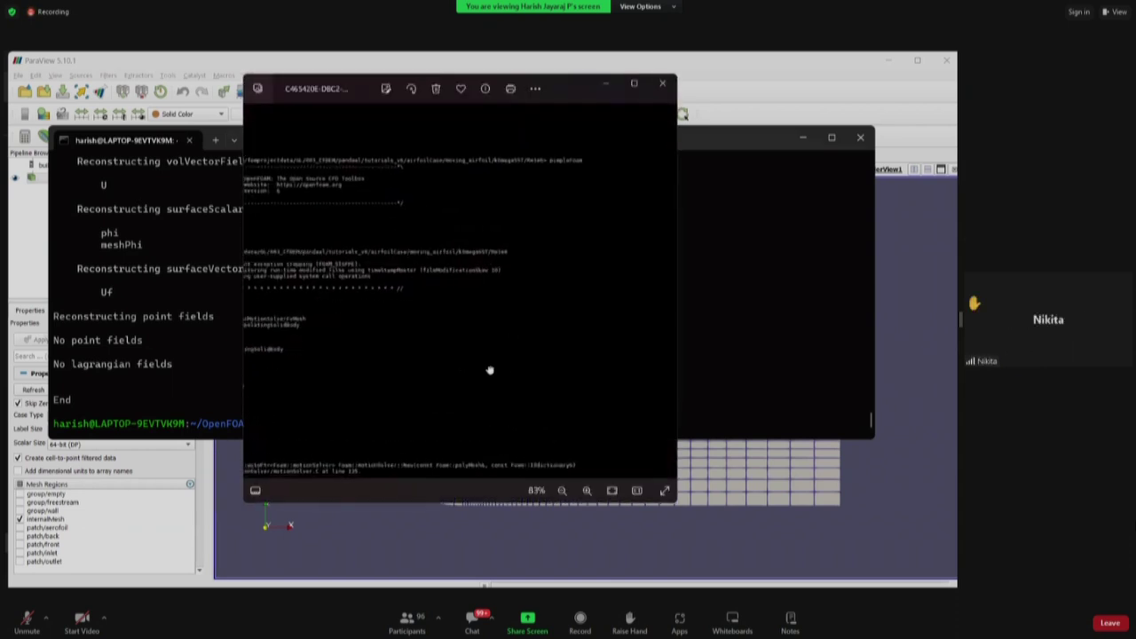
{"action": "left_click", "coordinate": [662, 85]}
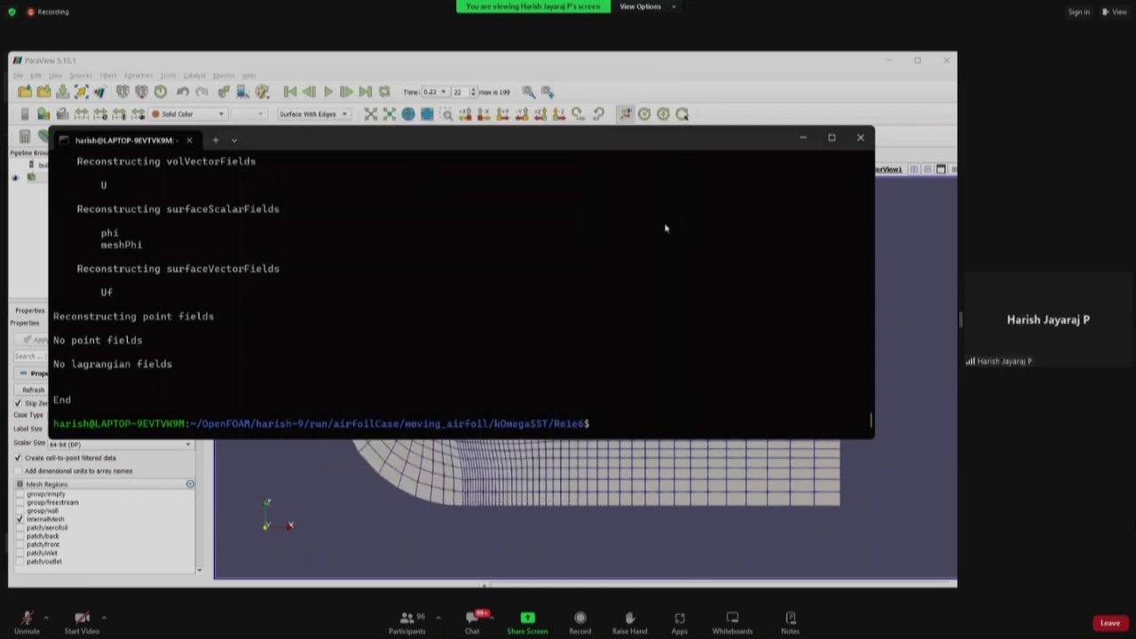
- Enter reconstructPar at the Re1e6 terminal prompt, then minimize the terminal to reveal ParaView
{"action": "left_click", "coordinate": [637, 424]}
{"action": "type", "text": "reconstructPar"}
{"action": "left_click", "coordinate": [802, 137]}
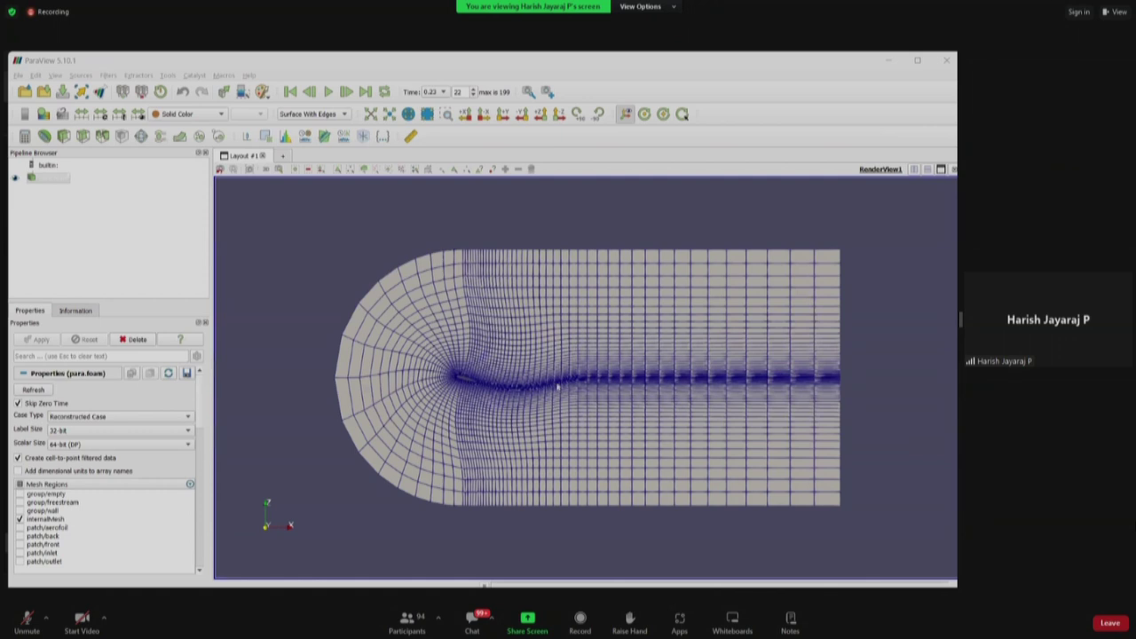
- Inspect the deformed mesh at an angle, realign it with the Y axis, and resume the time animation before pausing it
{"action": "left_click_drag", "start_coordinate": [530, 383], "coordinate": [464, 374]}
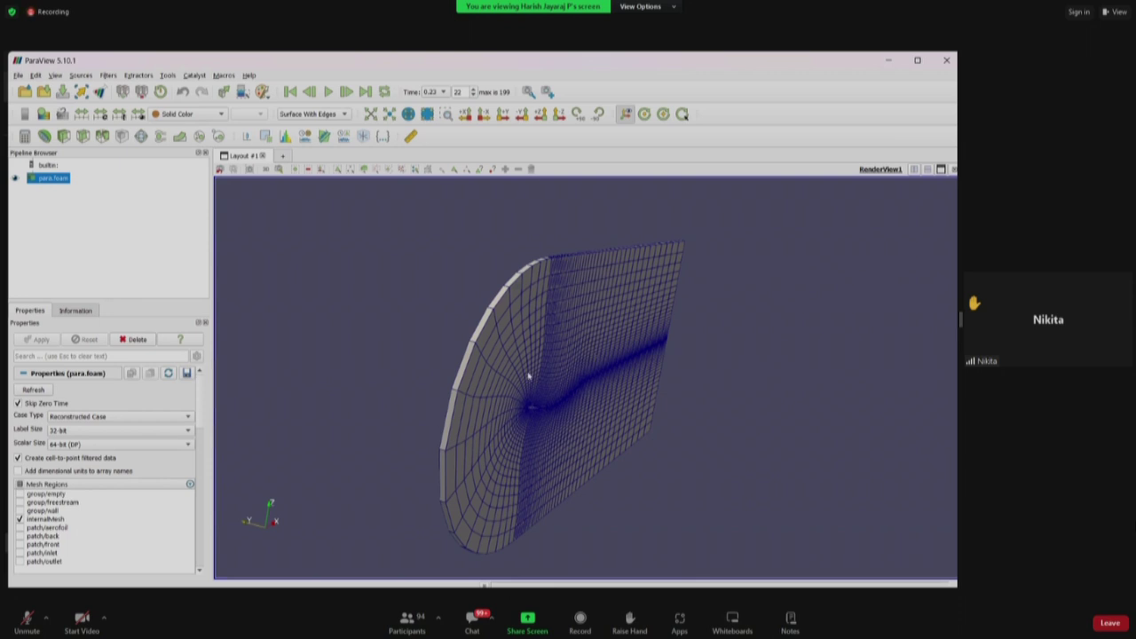
{"action": "scroll", "coordinate": [466, 404], "scroll_direction": "up", "scroll_amount": 3}
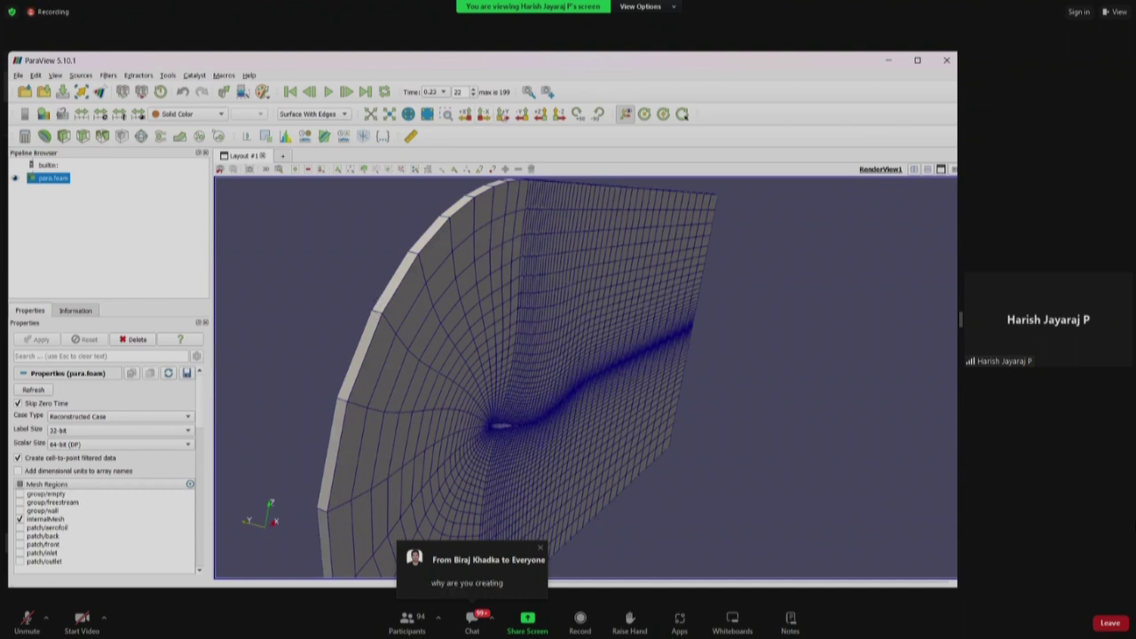
{"action": "left_click", "coordinate": [504, 113]}
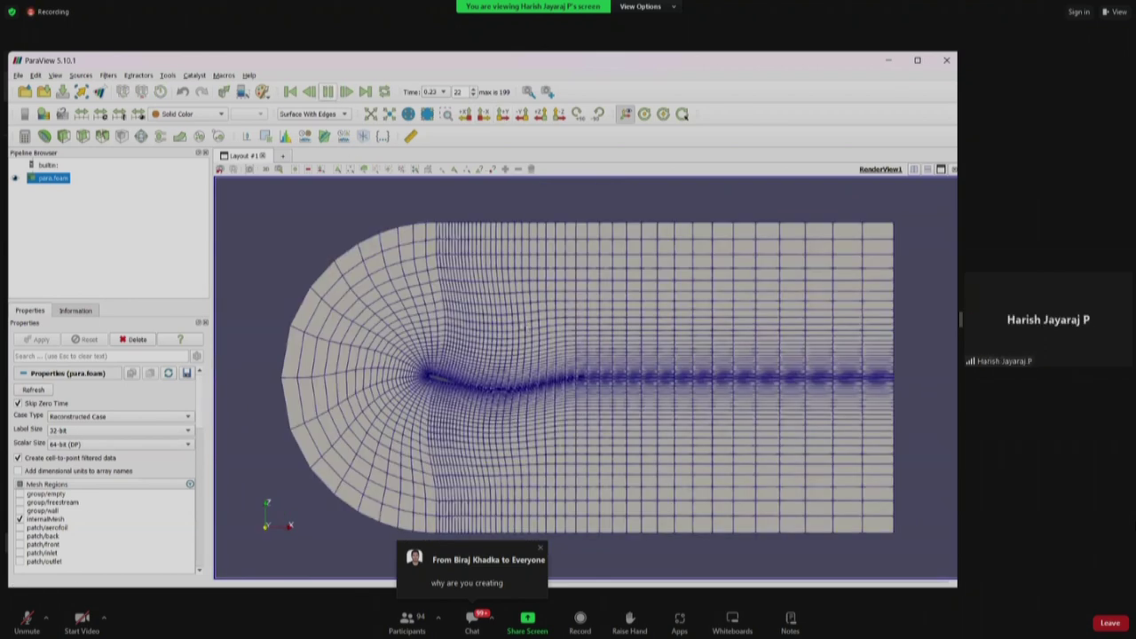
{"action": "left_click", "coordinate": [331, 92]}
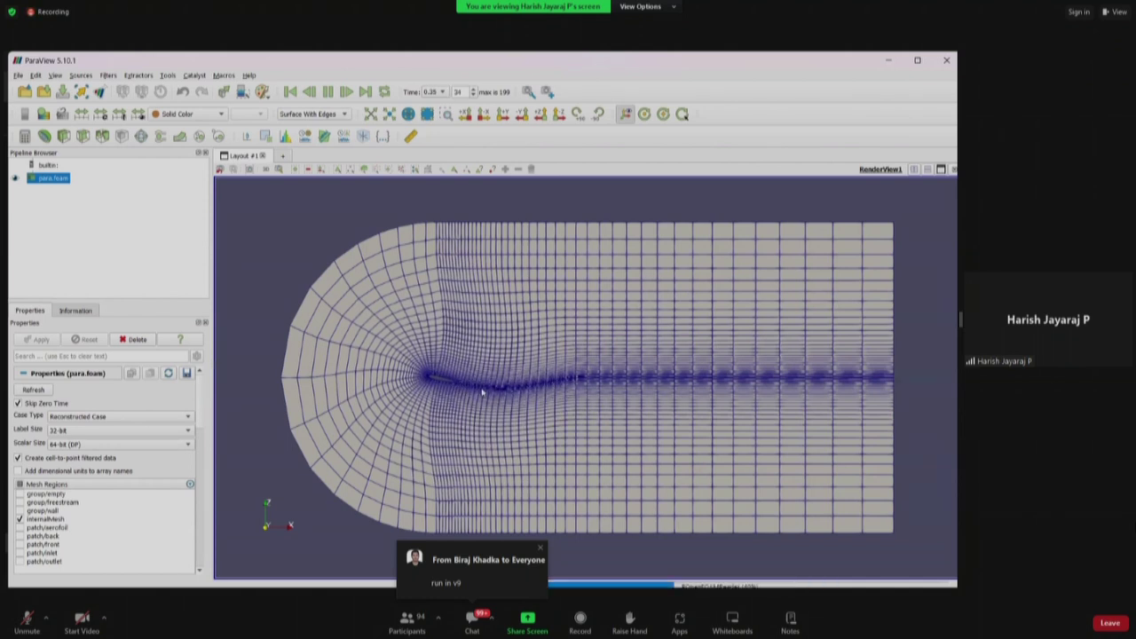
{"action": "left_click", "coordinate": [328, 92]}
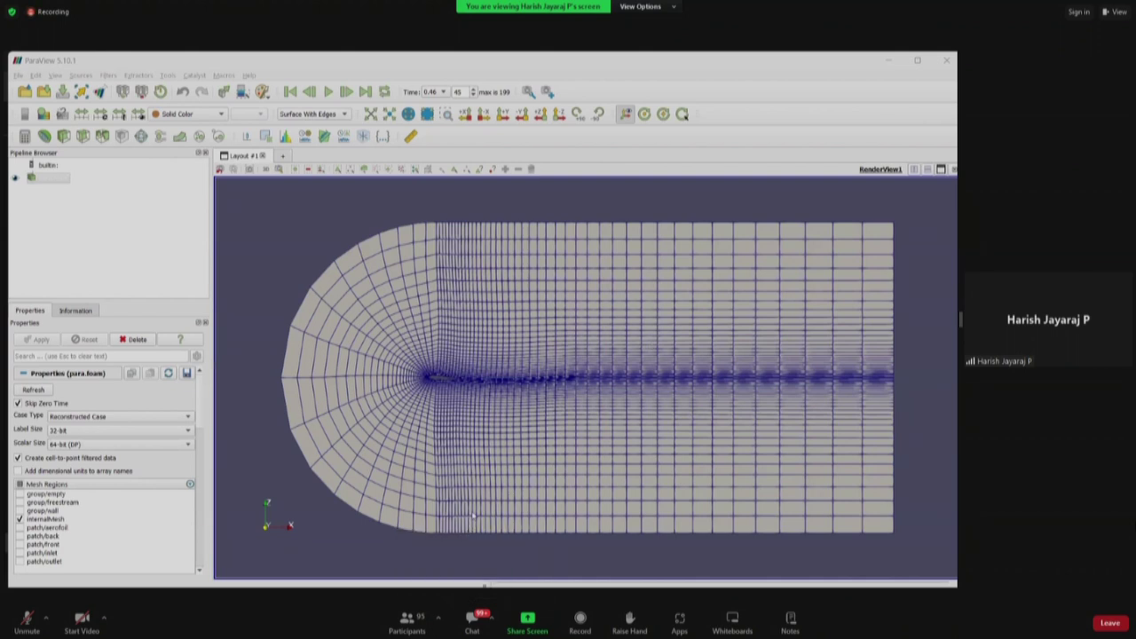
- Switch to Visual Studio Code and bring up dynamicMeshDict from the opened editors to examine its motion solver settings
{"action": "key", "text": "alt+Tab"}
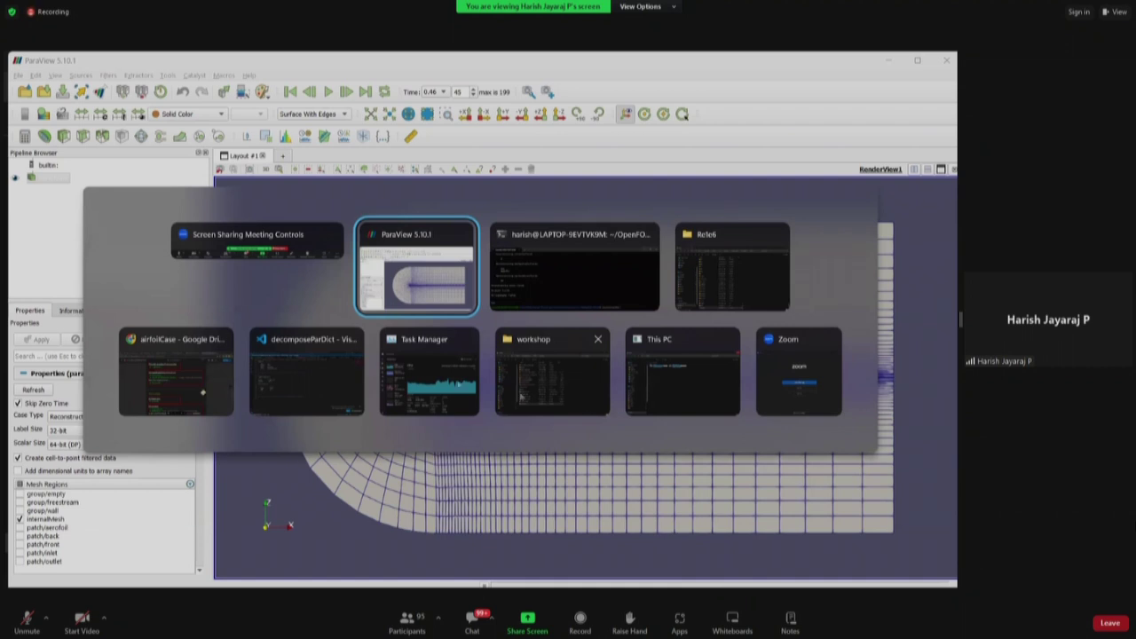
{"action": "left_click", "coordinate": [342, 390]}
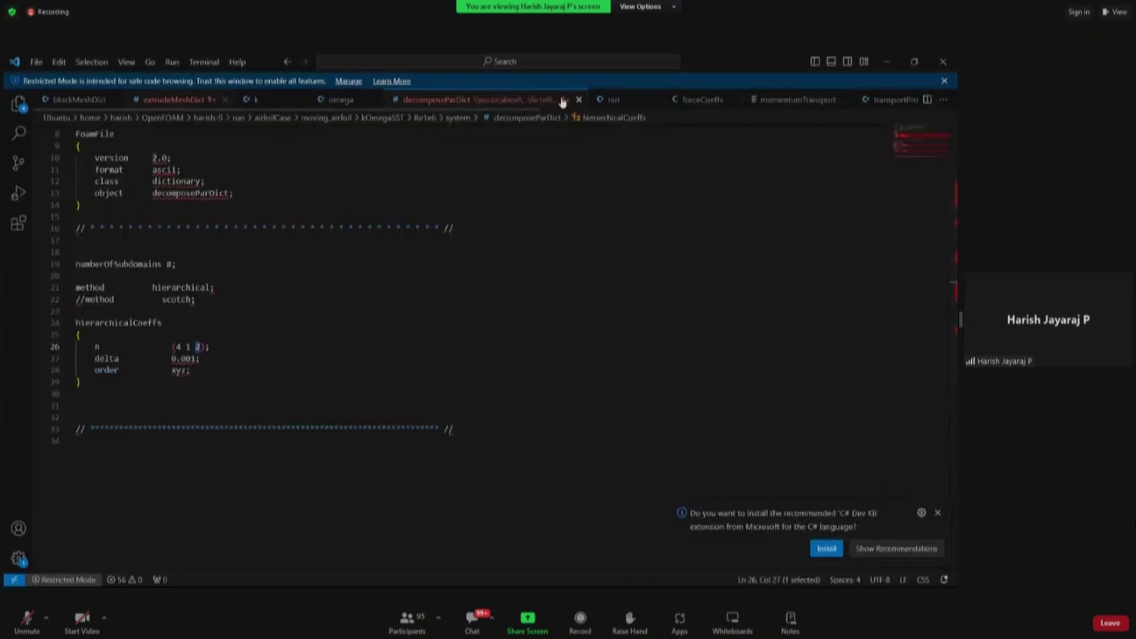
{"action": "left_click", "coordinate": [943, 100]}
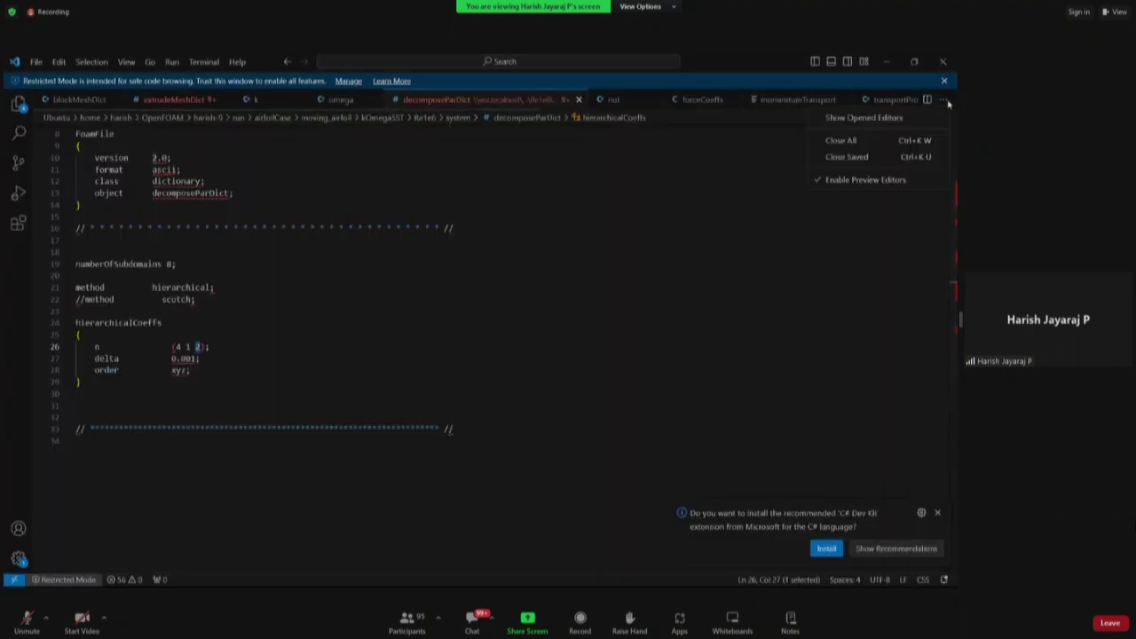
{"action": "left_click", "coordinate": [866, 119]}
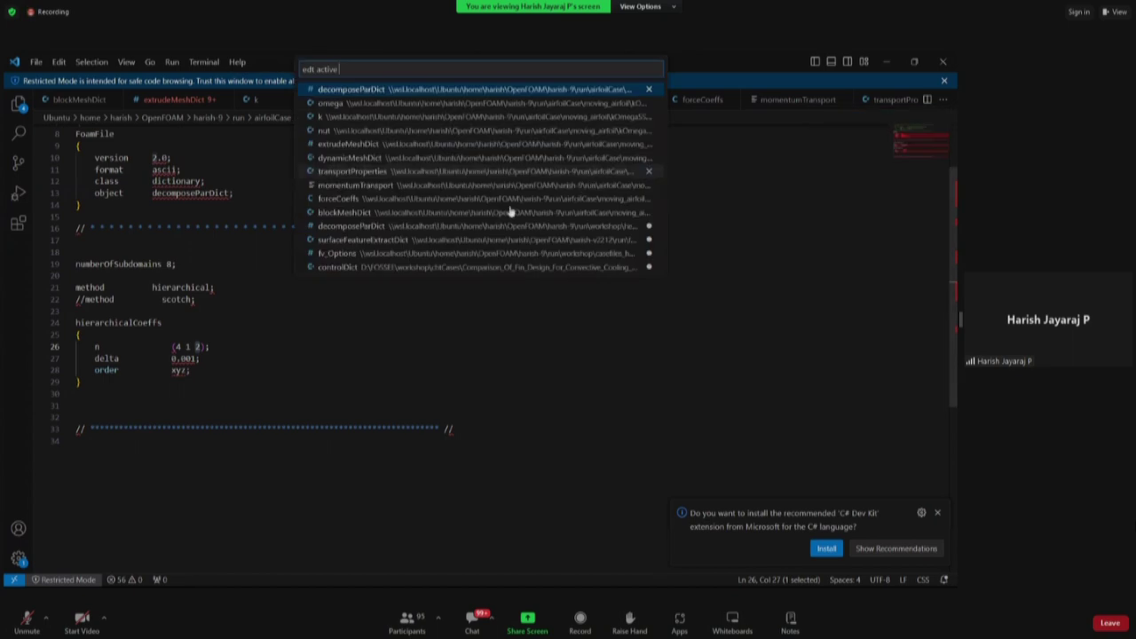
{"action": "left_click", "coordinate": [369, 158]}
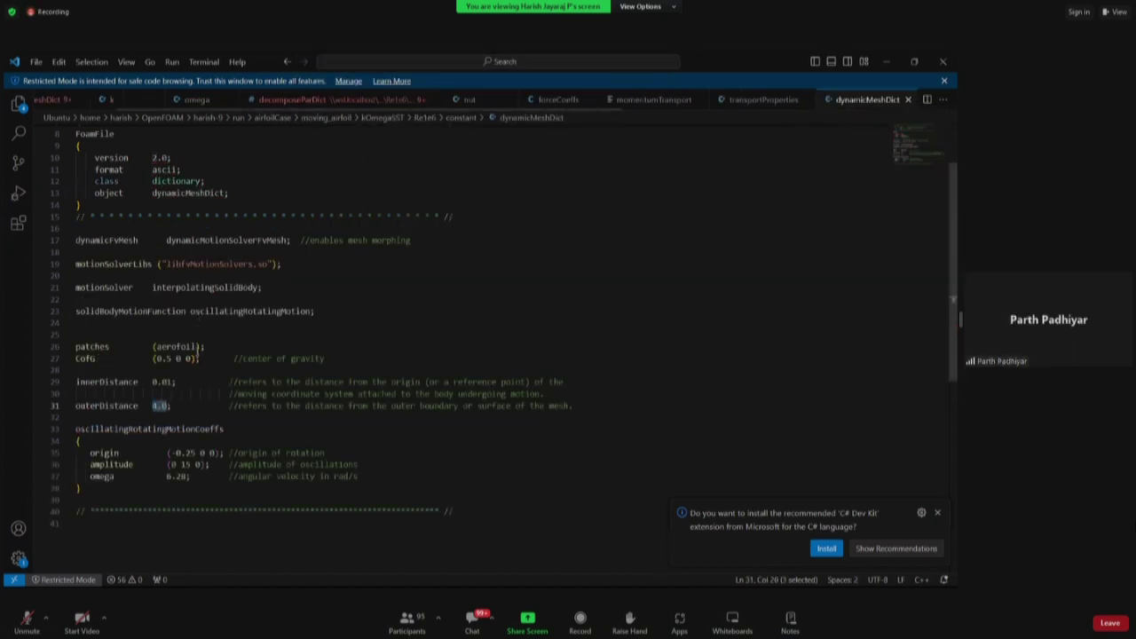
{"action": "scroll", "coordinate": [203, 363], "scroll_direction": "up", "scroll_amount": 1}
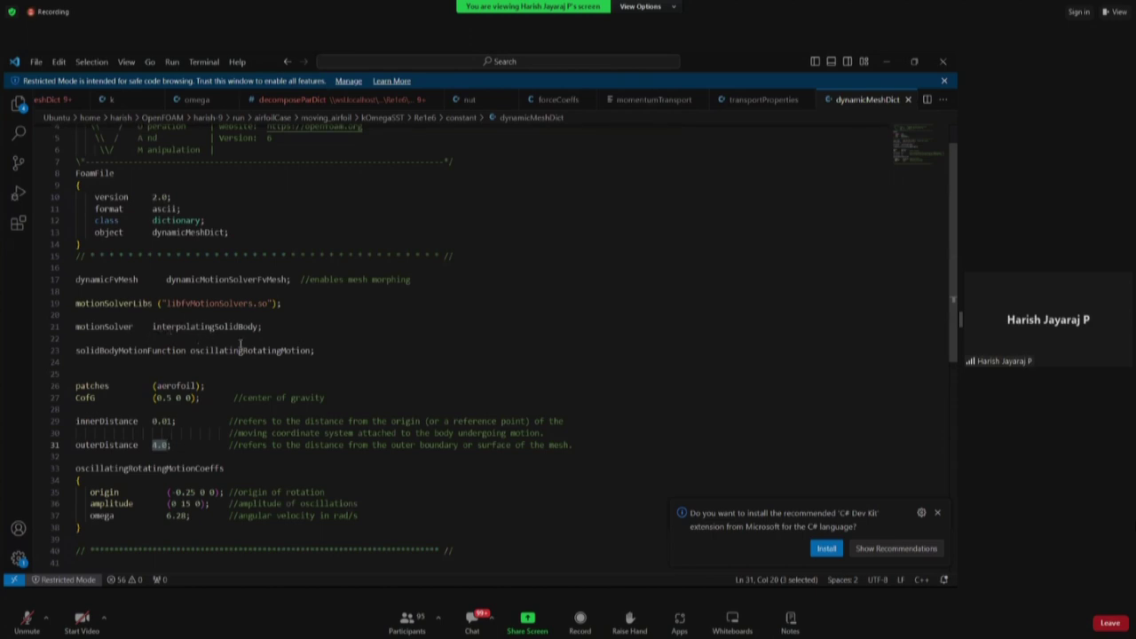
{"action": "left_click", "coordinate": [246, 406]}
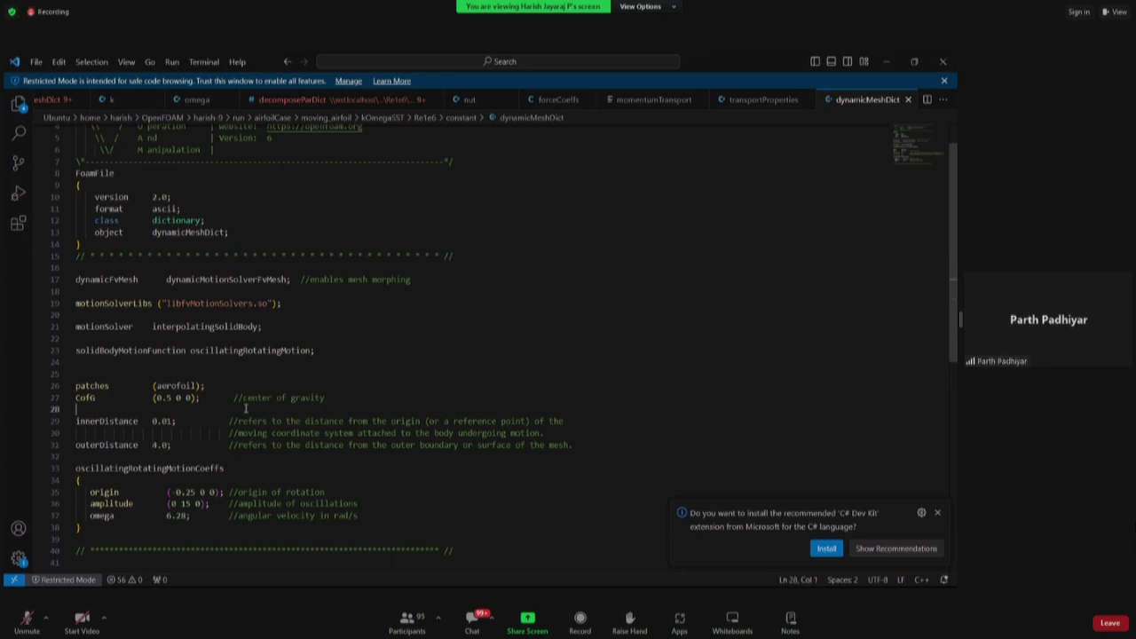
- Switch to ParaView, display the airfoil mesh as Surface coloured by U magnitude, and play the time animation
{"action": "key", "text": "alt+Tab"}
{"action": "key", "text": "Tab"}
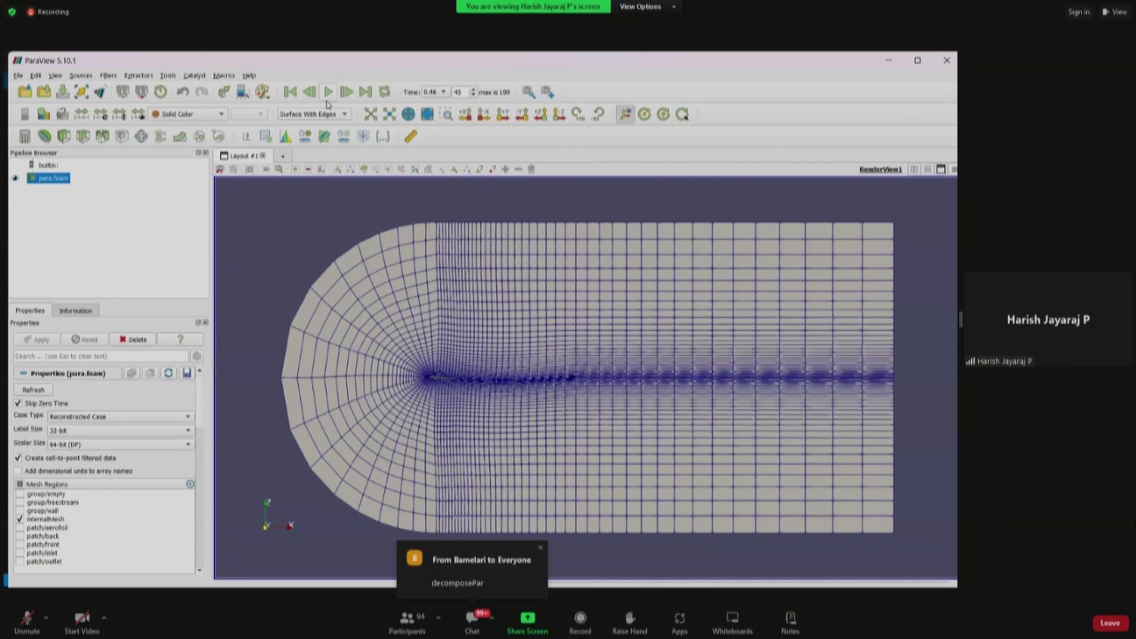
{"action": "left_click", "coordinate": [326, 115]}
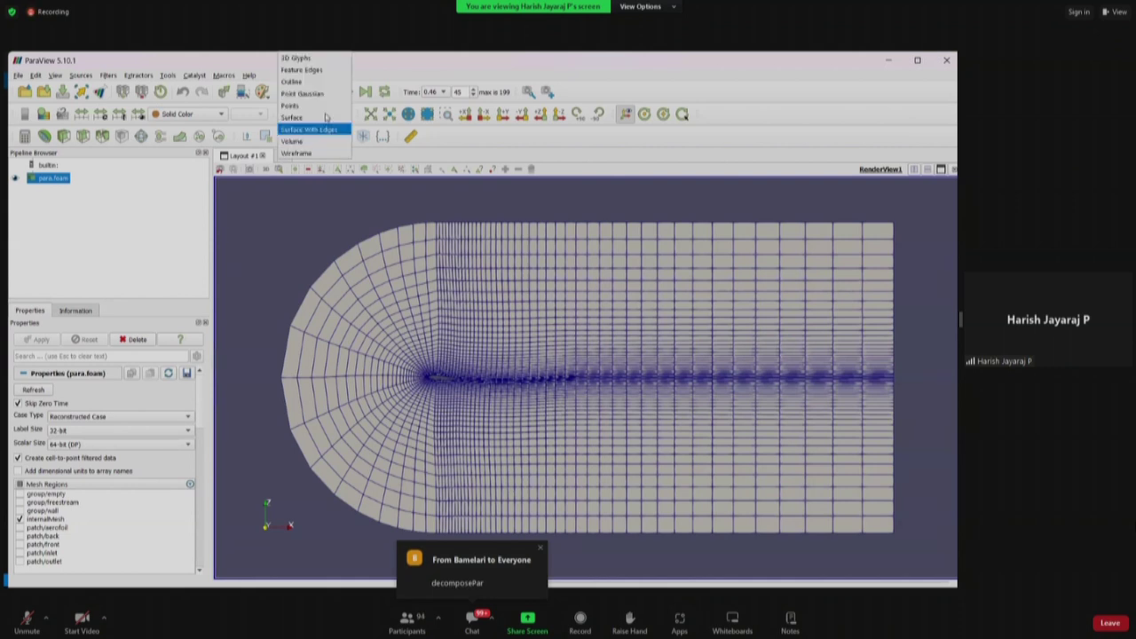
{"action": "left_click", "coordinate": [294, 118]}
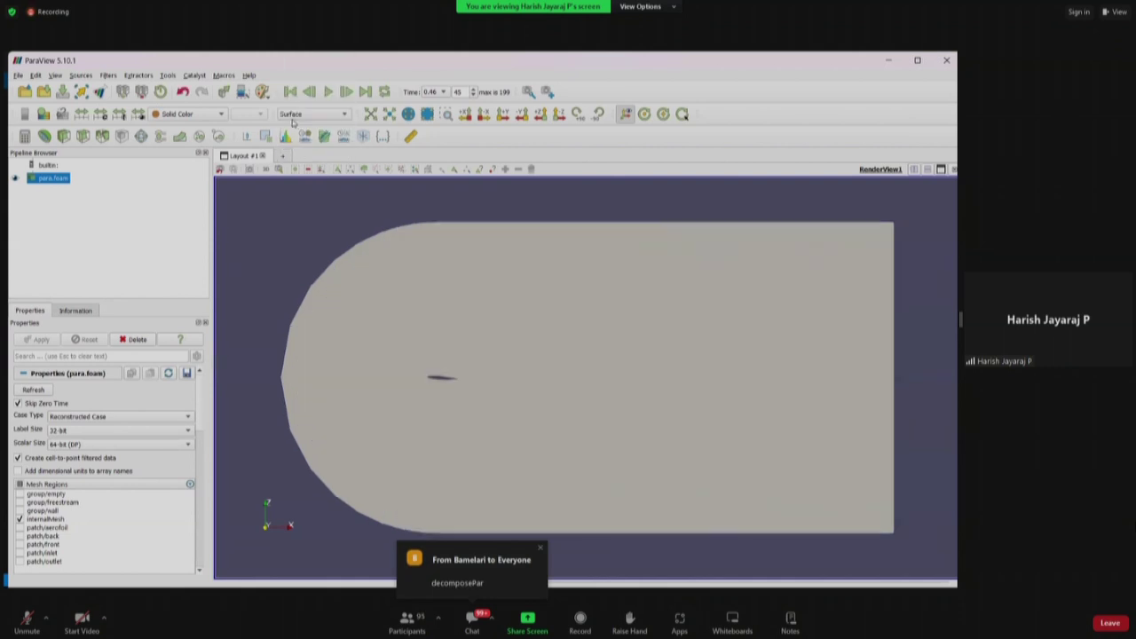
{"action": "left_click", "coordinate": [213, 117]}
{"action": "left_click", "coordinate": [209, 125]}
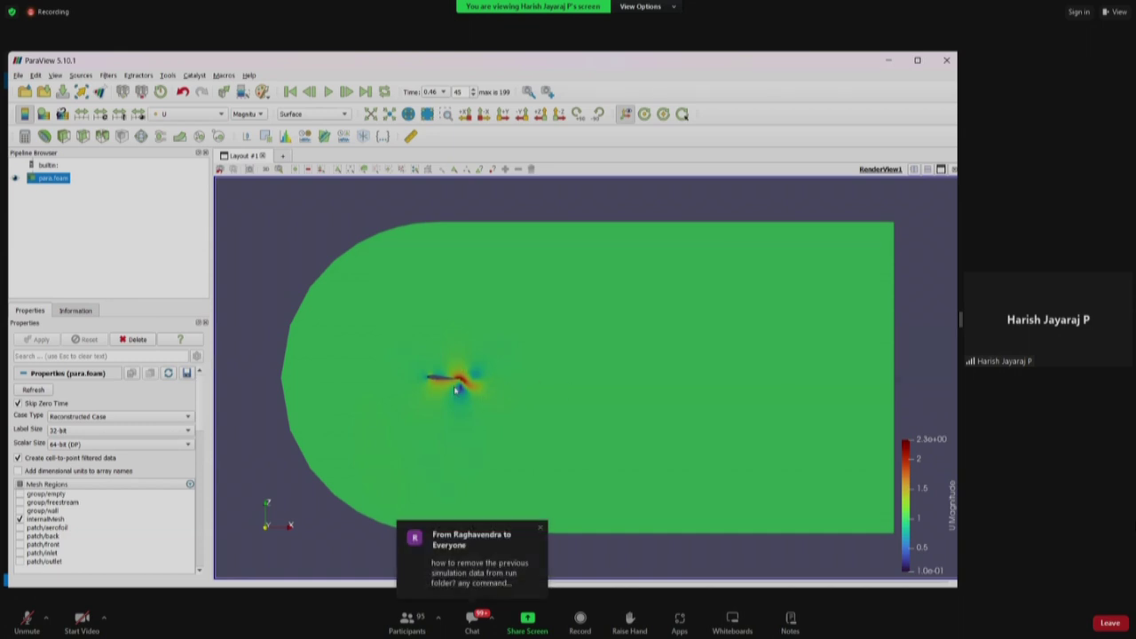
{"action": "left_click", "coordinate": [327, 91]}
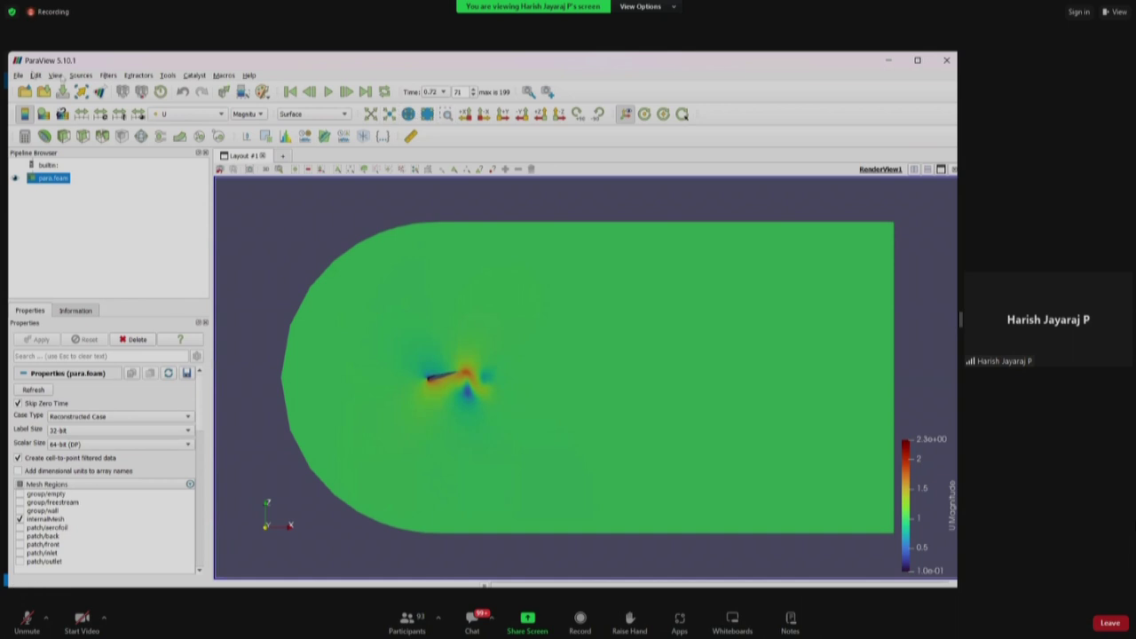
- Try to save the animation as an MP4 named anim, look at the frame rate option, and dismiss the options dialog
{"action": "left_click", "coordinate": [17, 76]}
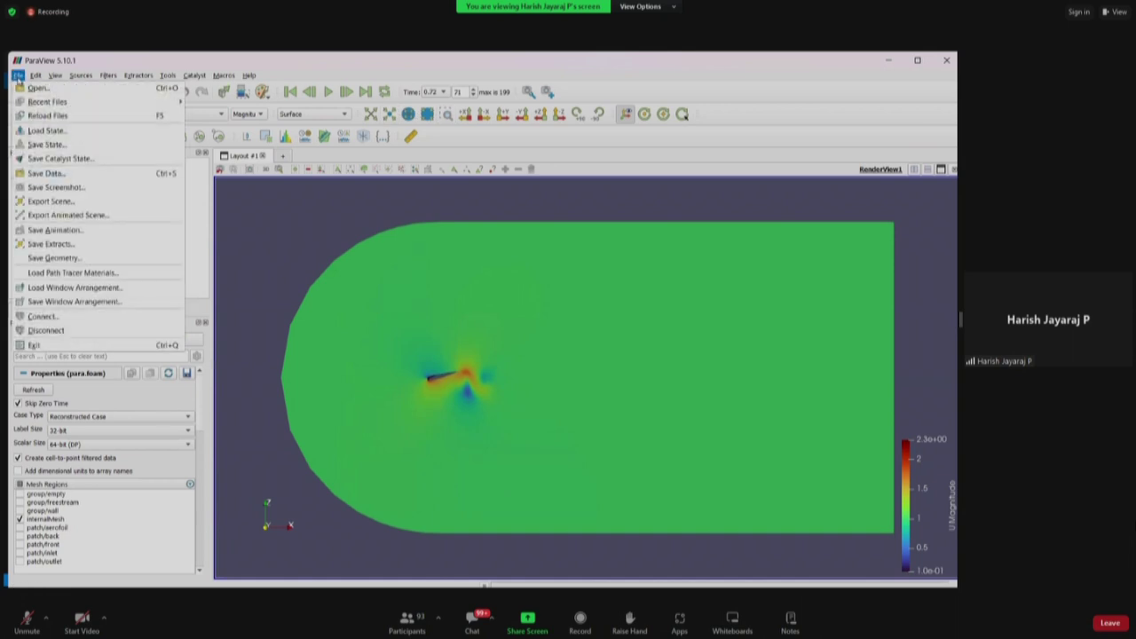
{"action": "left_click", "coordinate": [69, 232]}
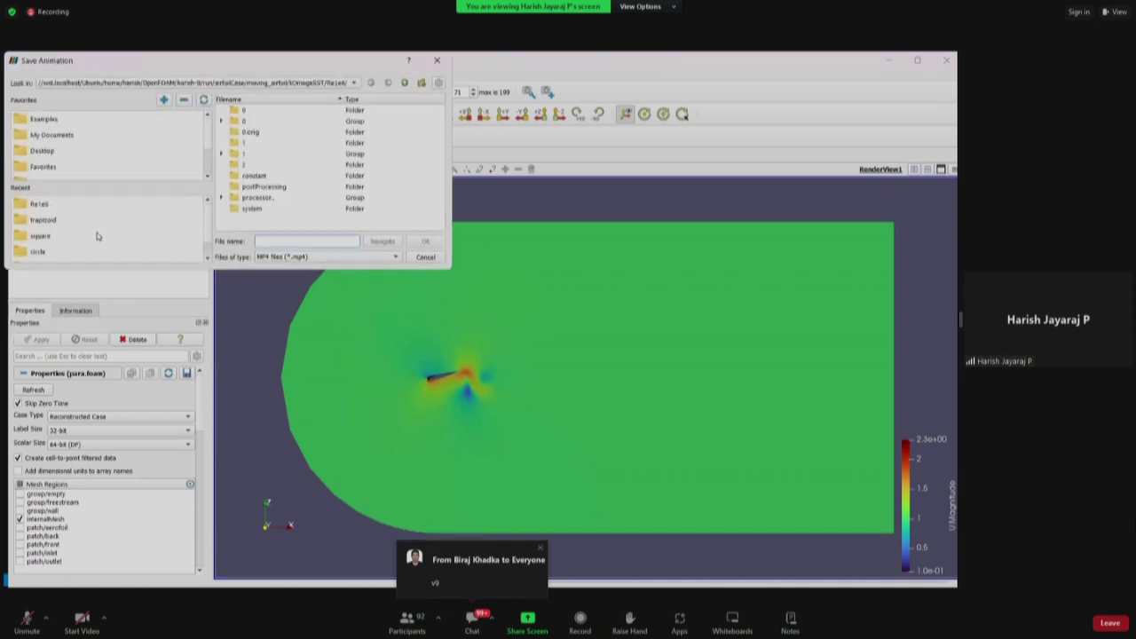
{"action": "type", "text": "anim"}
{"action": "left_click", "coordinate": [427, 244]}
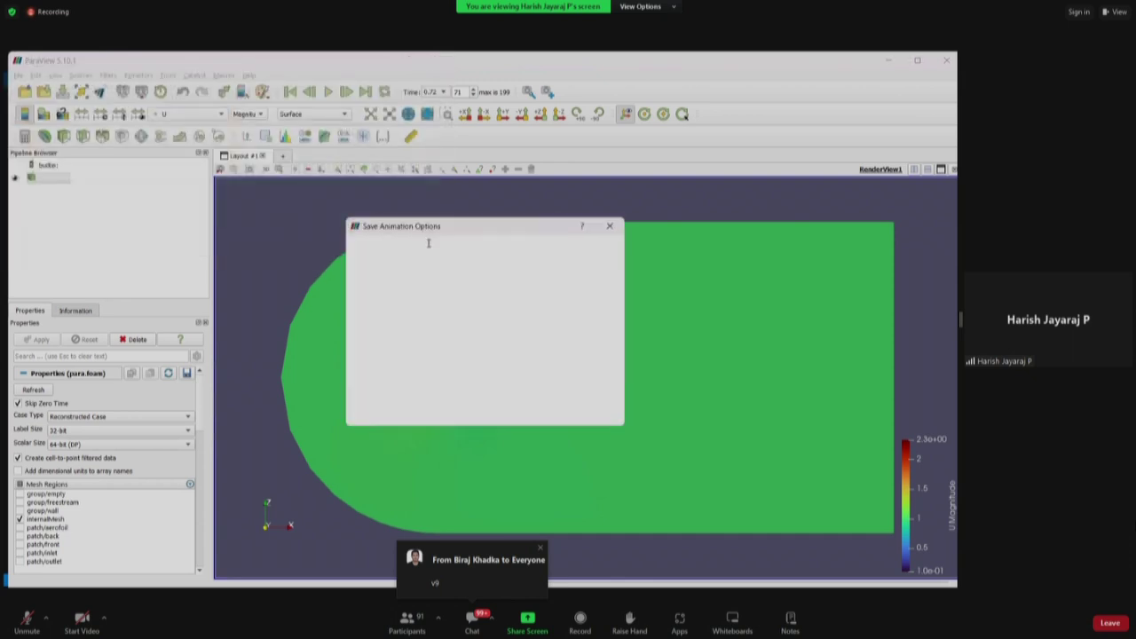
{"action": "double_click", "coordinate": [413, 397]}
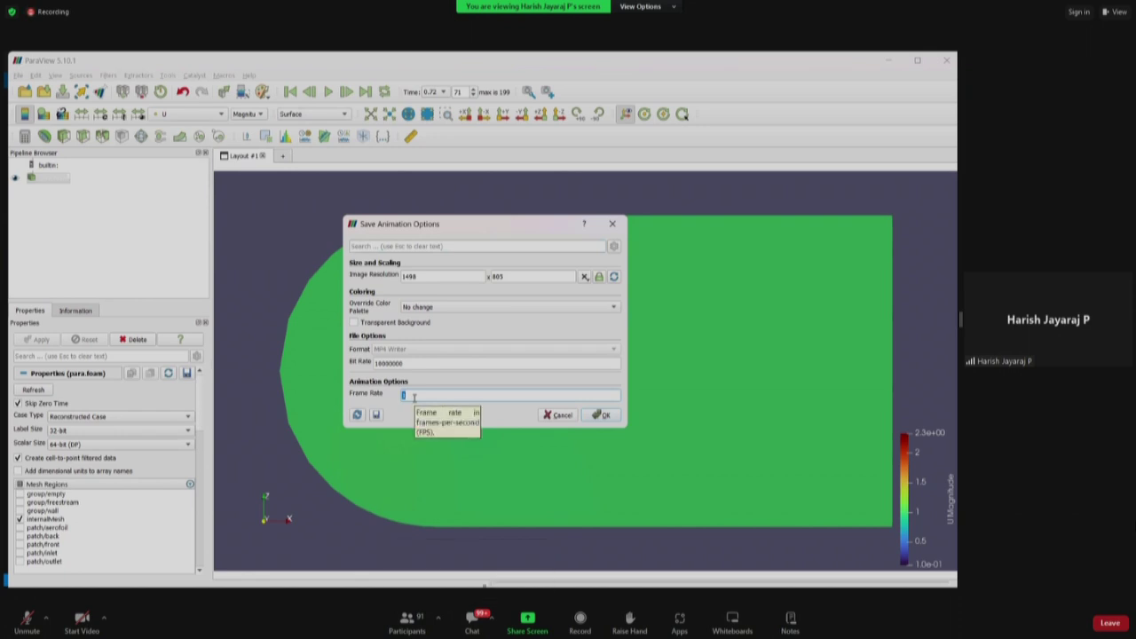
{"action": "left_click", "coordinate": [612, 225]}
- Switch to the terminal and clear the unexecuted reconstructPar command from the Re1e6 prompt
{"action": "key", "text": "alt+Tab"}
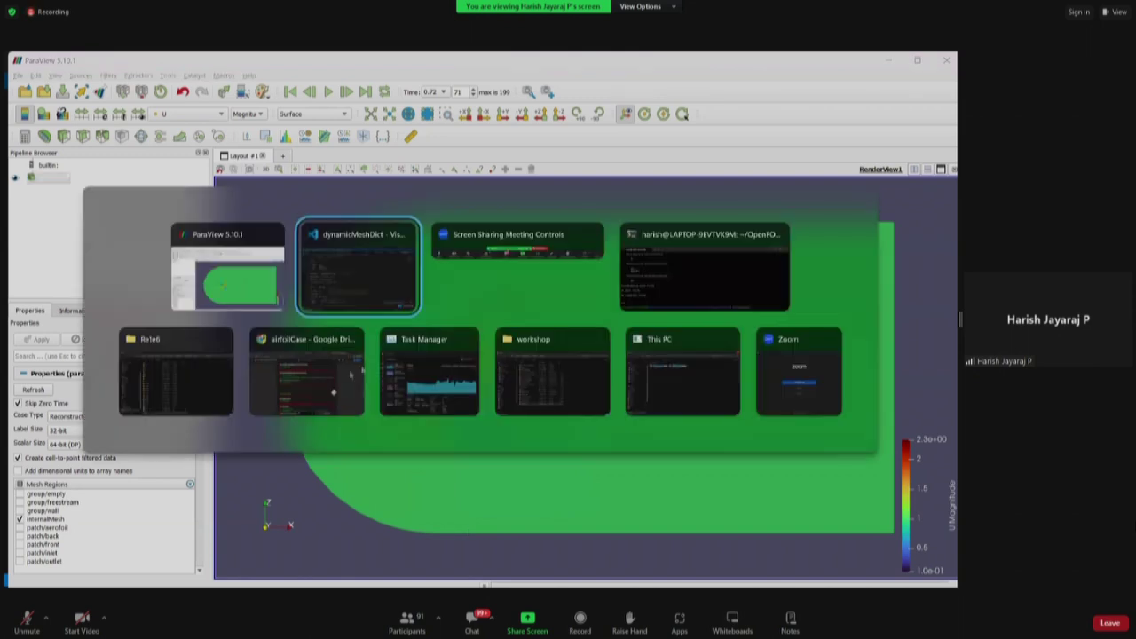
{"action": "key", "text": "alt+Tab"}
{"action": "key", "text": "alt+Tab"}
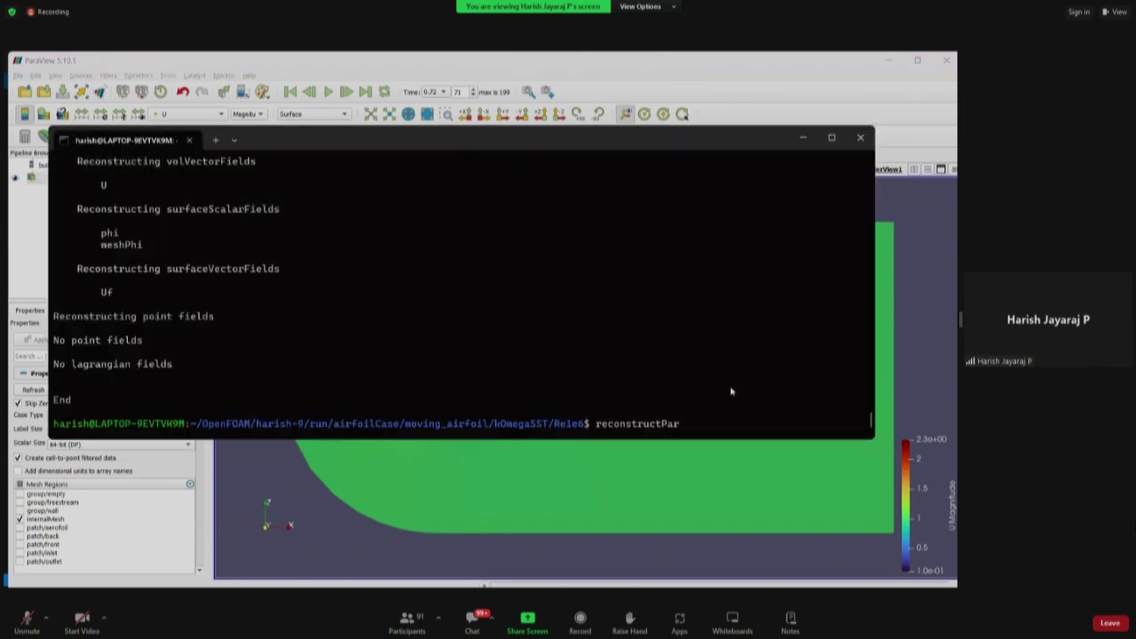
{"action": "key", "text": "BackSpace"}
{"action": "key", "text": "BackSpace"}
{"action": "key", "text": "BackSpace"}
{"action": "key", "text": "BackSpace"}
{"action": "key", "text": "BackSpace"}
{"action": "key", "text": "BackSpace"}
{"action": "key", "text": "BackSpace"}
{"action": "key", "text": "BackSpace"}
{"action": "key", "text": "BackSpace"}
{"action": "key", "text": "BackSpace"}
{"action": "key", "text": "BackSpace"}
{"action": "key", "text": "BackSpace"}
{"action": "key", "text": "BackSpace"}
{"action": "key", "text": "BackSpace"}
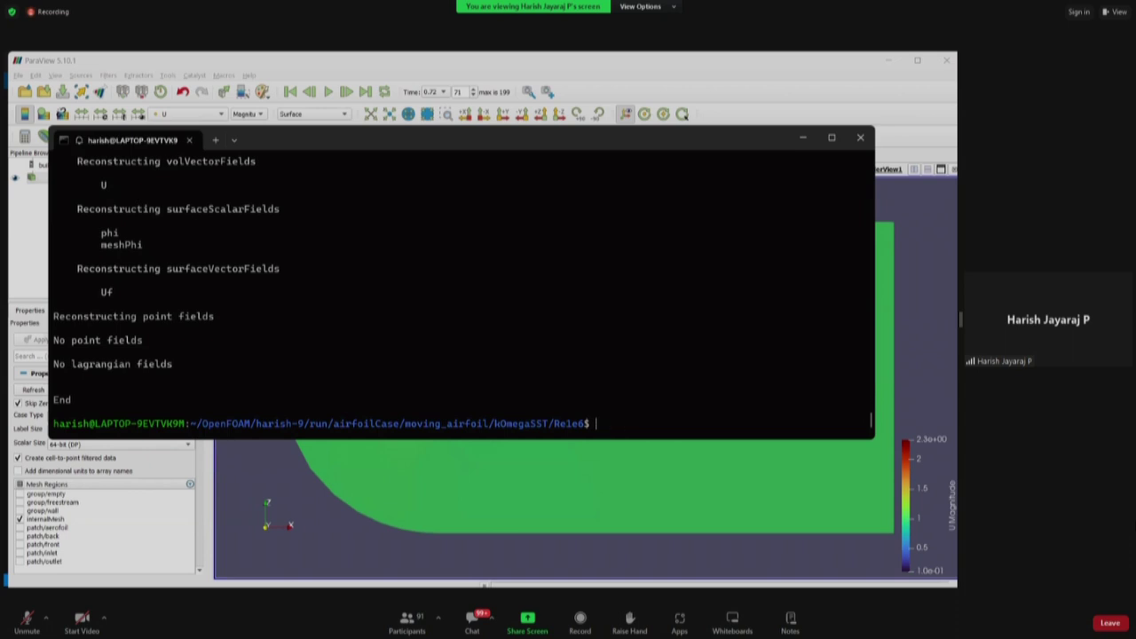
- Switch to the Re1e6 folder in File Explorer and open postProcessing to look over its forceCoeffs1, residuals and yPlus folders
{"action": "key", "text": "alt+Tab"}
{"action": "key", "text": "alt+Tab"}
{"action": "key", "text": "alt+Tab"}
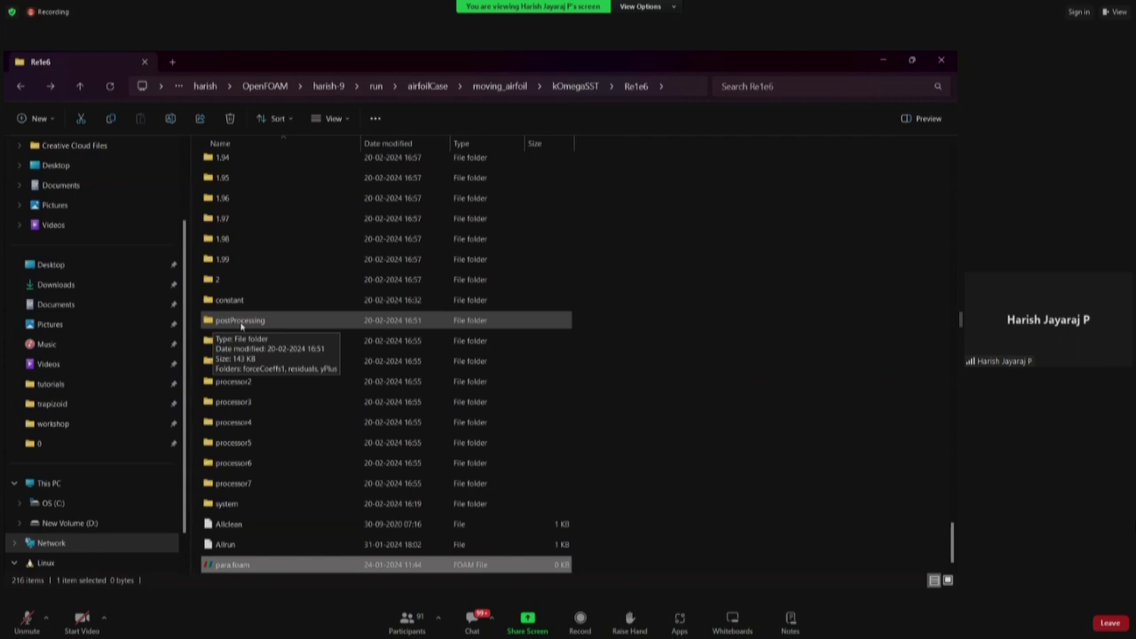
{"action": "double_click", "coordinate": [240, 321]}
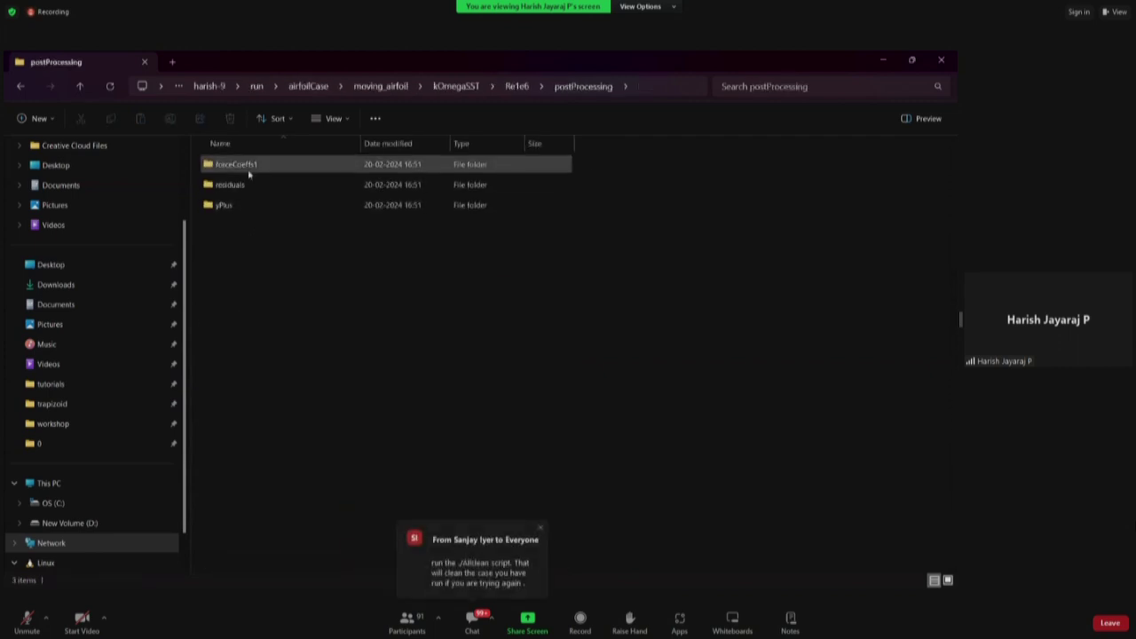
{"action": "left_click_drag", "start_coordinate": [229, 239], "coordinate": [229, 165]}
{"action": "left_click", "coordinate": [231, 185]}
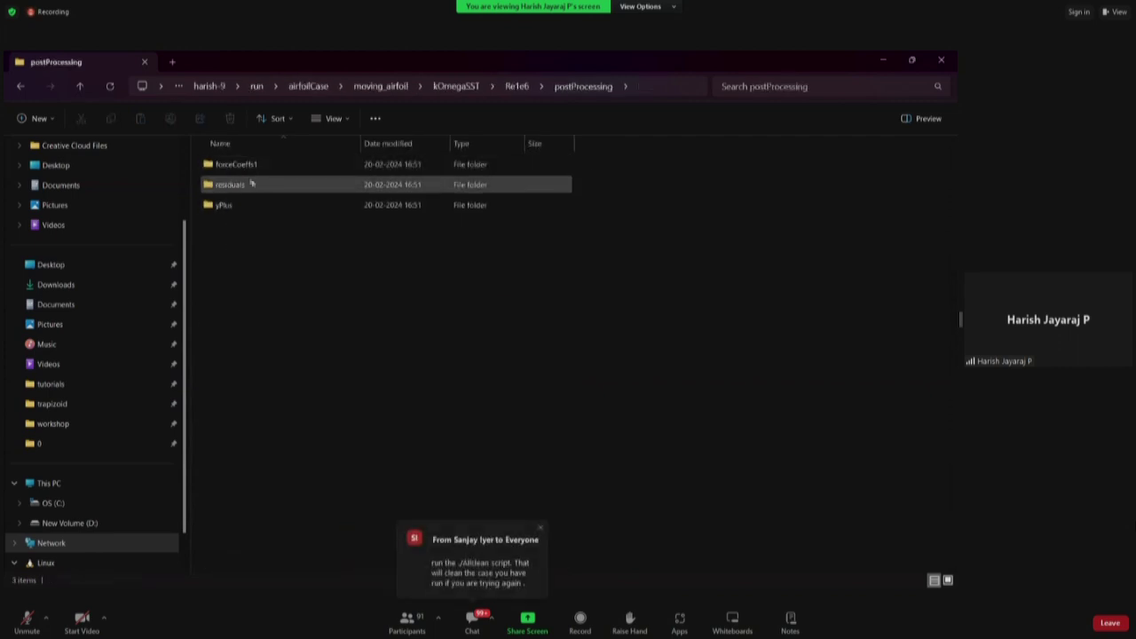
{"action": "left_click", "coordinate": [234, 221]}
{"action": "left_click", "coordinate": [234, 165]}
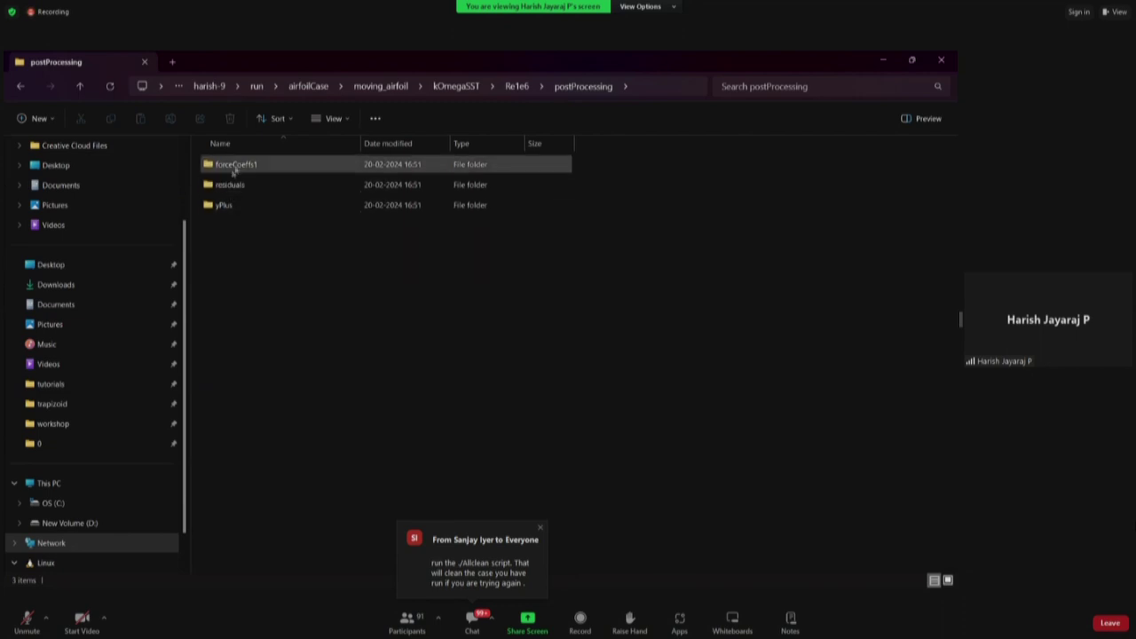
- Open forceCoeffs.dat from the 0 folder inside forceCoeffs1 to examine the force coefficient columns
{"action": "double_click", "coordinate": [238, 165]}
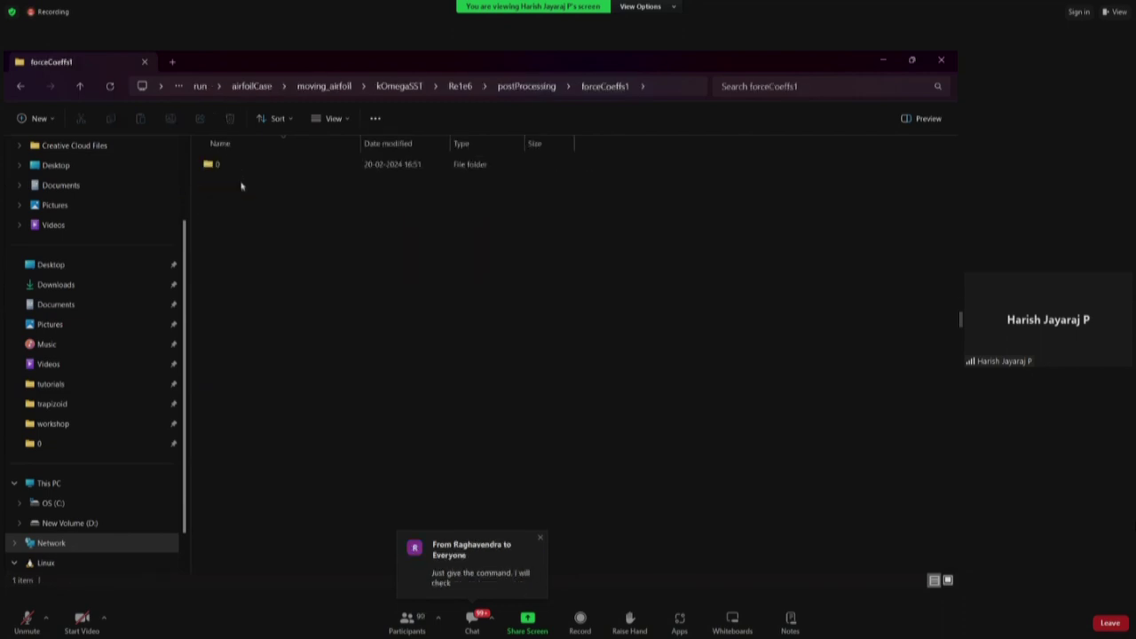
{"action": "double_click", "coordinate": [240, 166]}
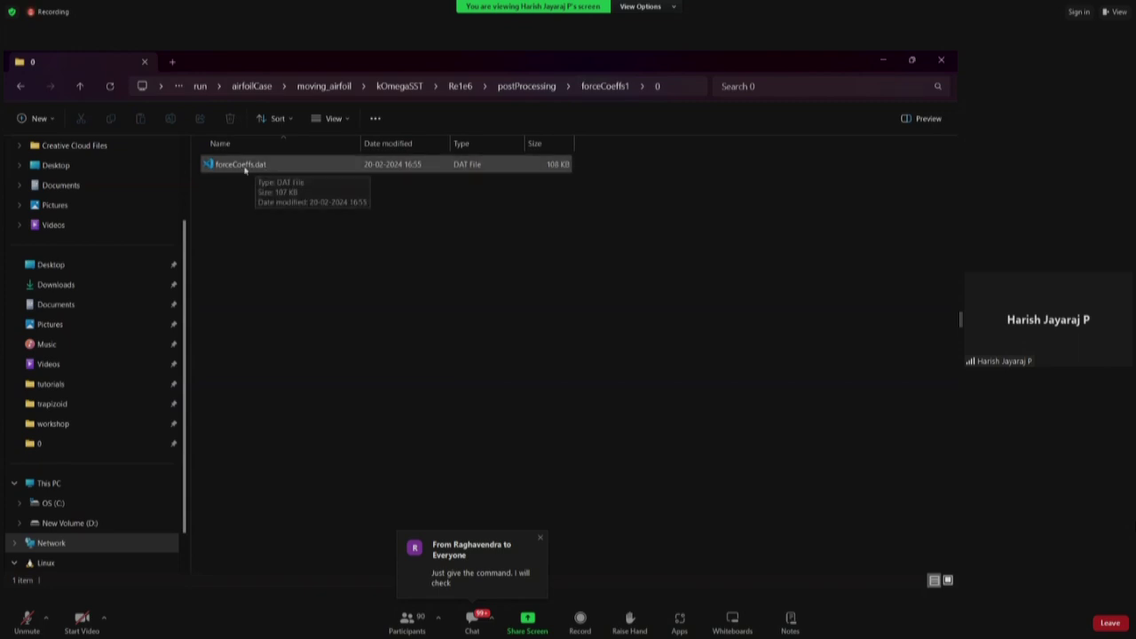
{"action": "left_click", "coordinate": [245, 169]}
{"action": "double_click", "coordinate": [245, 168]}
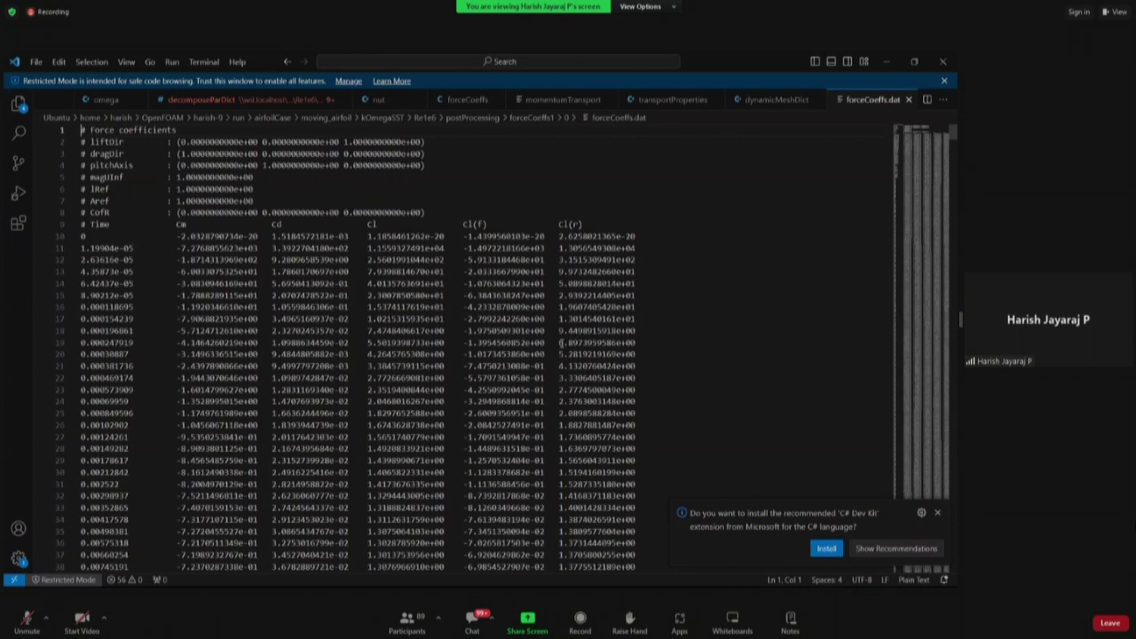
- Switch to the terminal and run foamMonitor -l postProcessing/forceCoeffs1/0/forceCoeffs.dat from the Re1e6 case
{"action": "key", "text": "alt+Tab"}
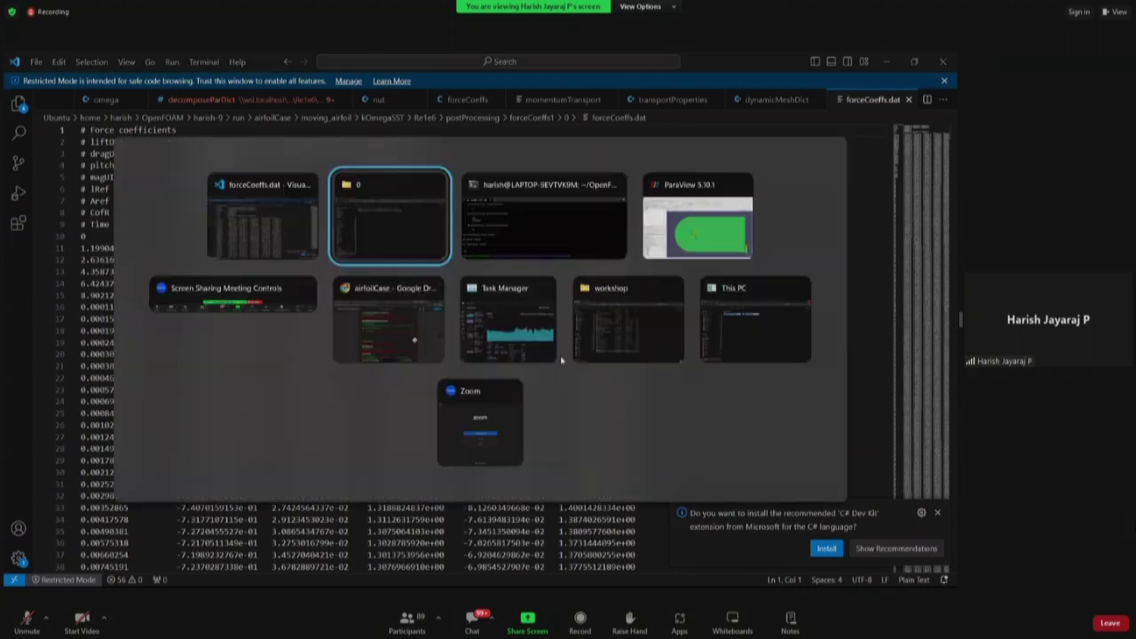
{"action": "key", "text": "alt+Tab"}
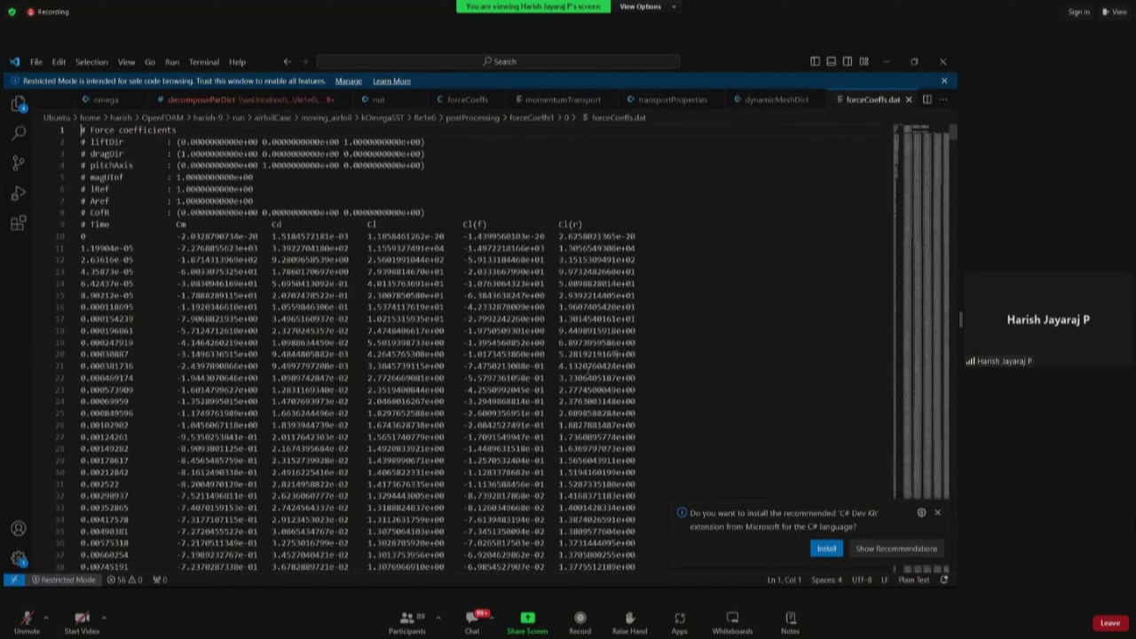
{"action": "key", "text": "alt+Tab"}
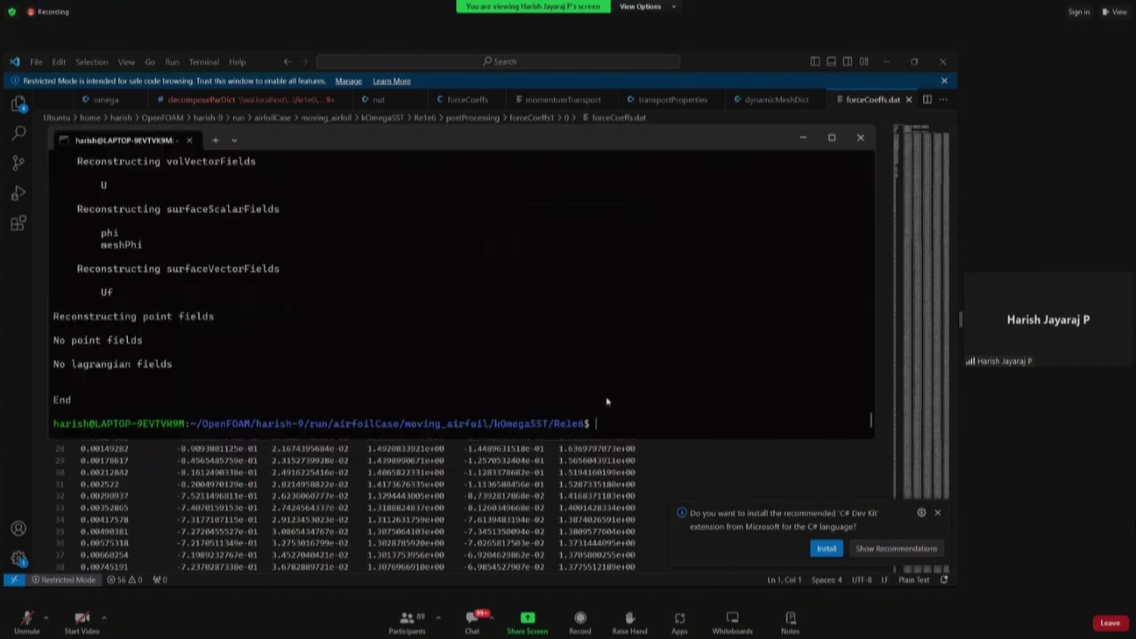
{"action": "type", "text": "foamMonitor "}
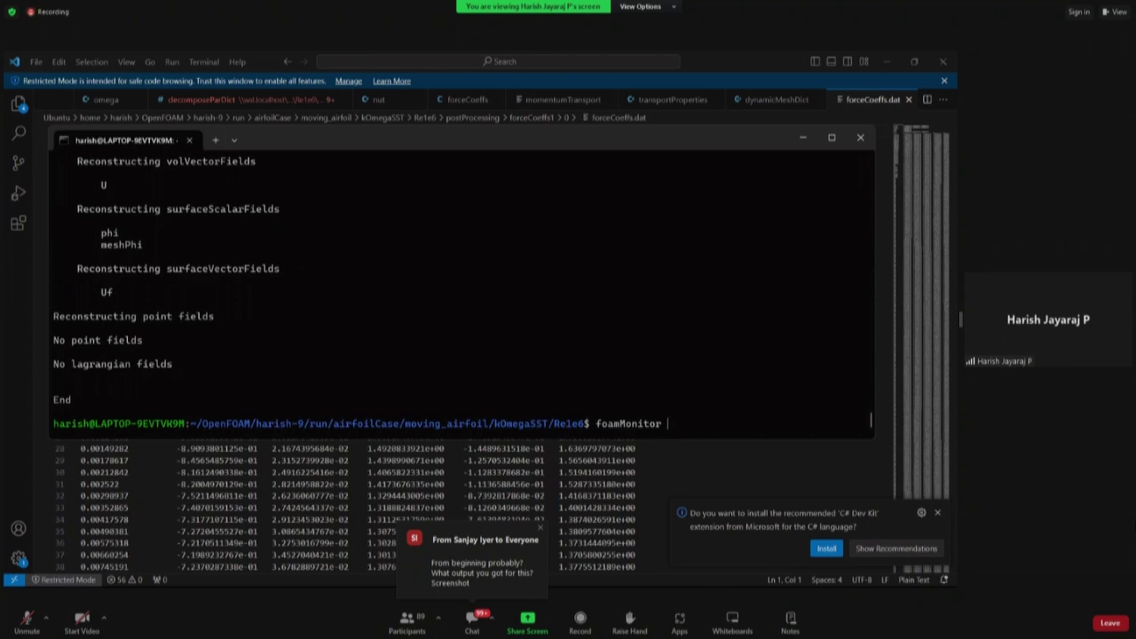
{"action": "type", "text": "-l pos"}
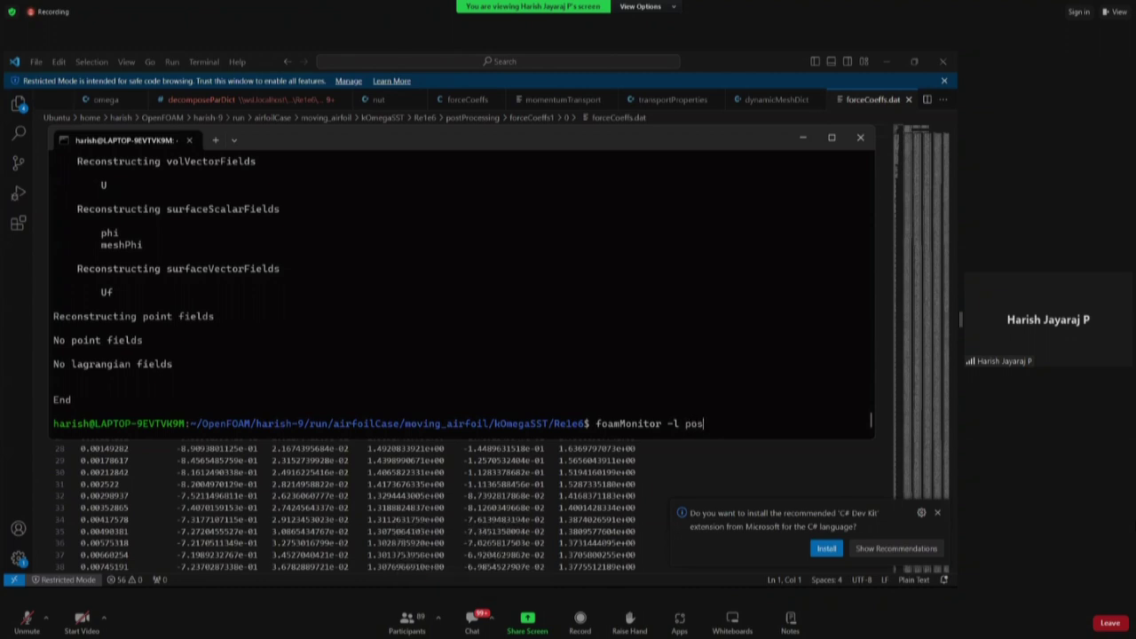
{"action": "key", "text": "Tab"}
{"action": "type", "text": "f"}
{"action": "key", "text": "Tab"}
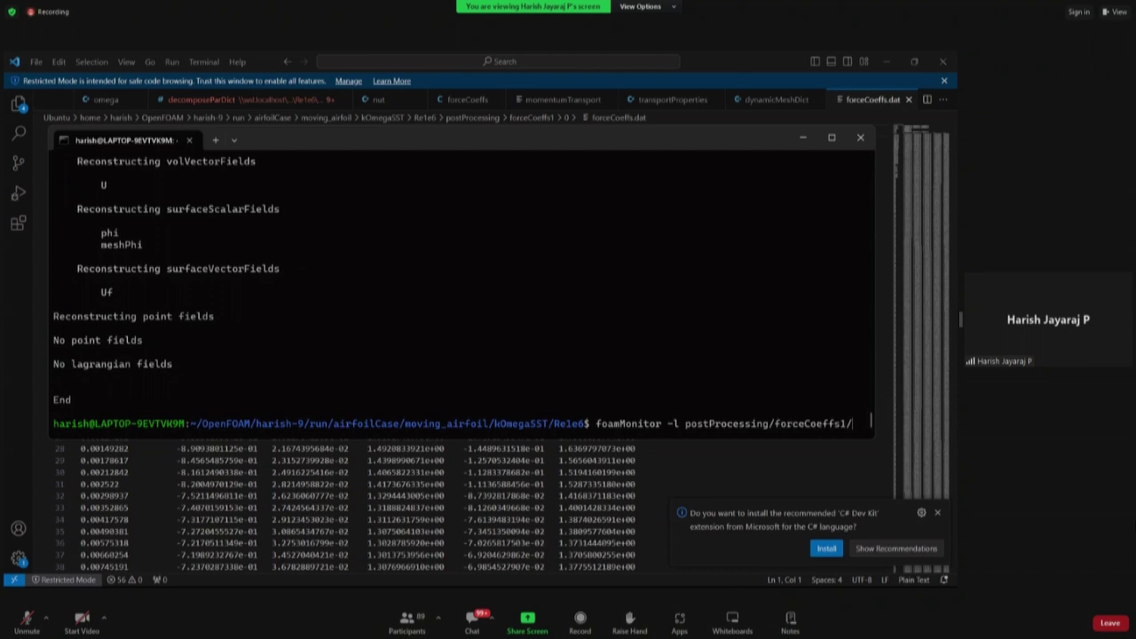
{"action": "key", "text": "Tab"}
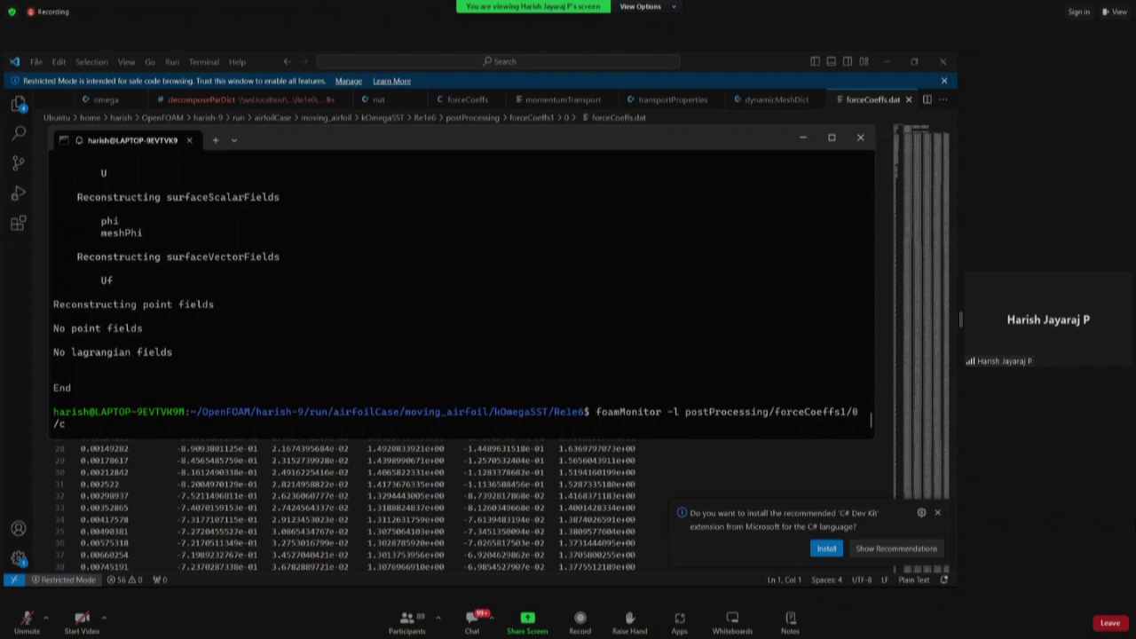
{"action": "type", "text": "forceCoeffs.dat"}
{"action": "key", "text": "Tab"}
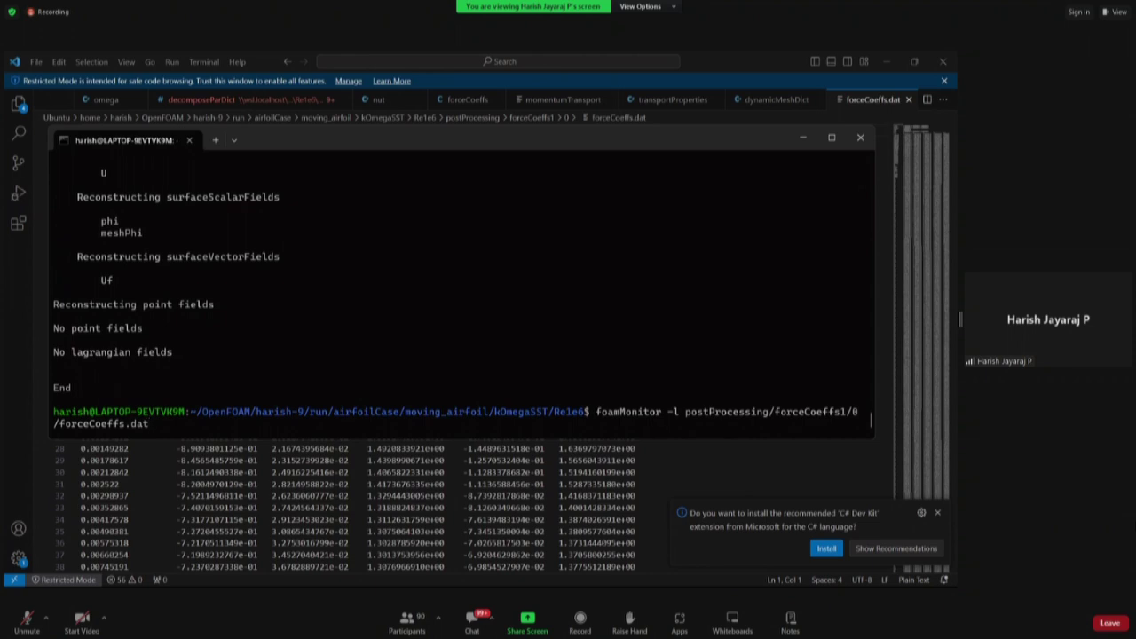
{"action": "key", "text": "Return"}
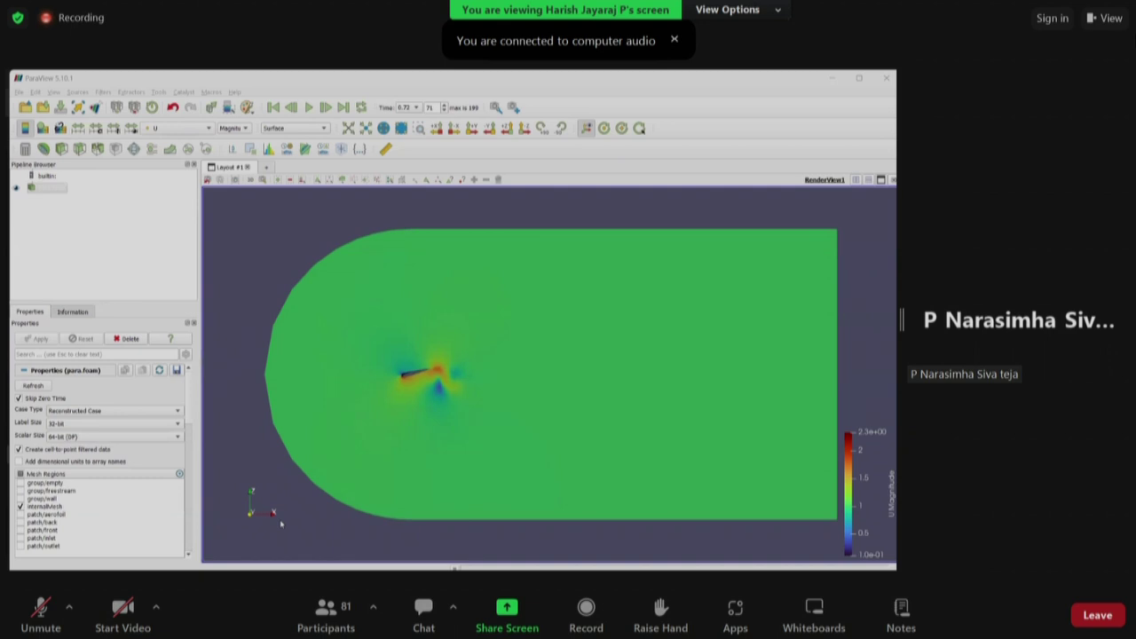
- Exit the Zoom meeting's full screen mode, return it to full screen, and widen the shared-screen pane
{"action": "left_click_drag", "start_coordinate": [900, 329], "coordinate": [963, 323]}
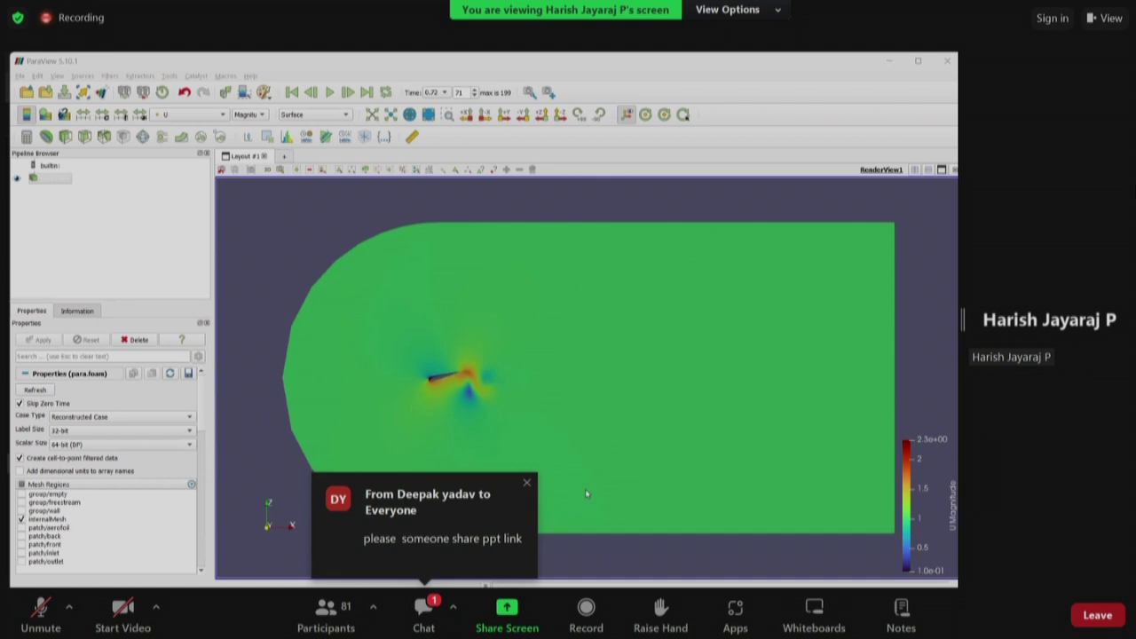
{"action": "left_click", "coordinate": [1114, 31]}
{"action": "left_click", "coordinate": [1025, 218]}
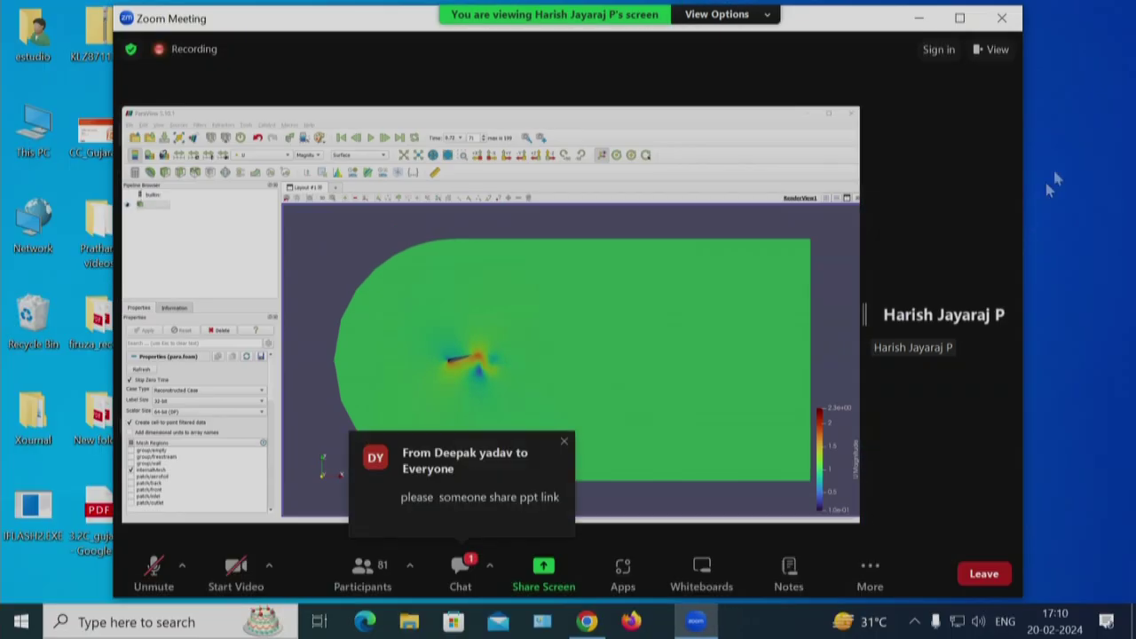
{"action": "right_click", "coordinate": [1079, 118]}
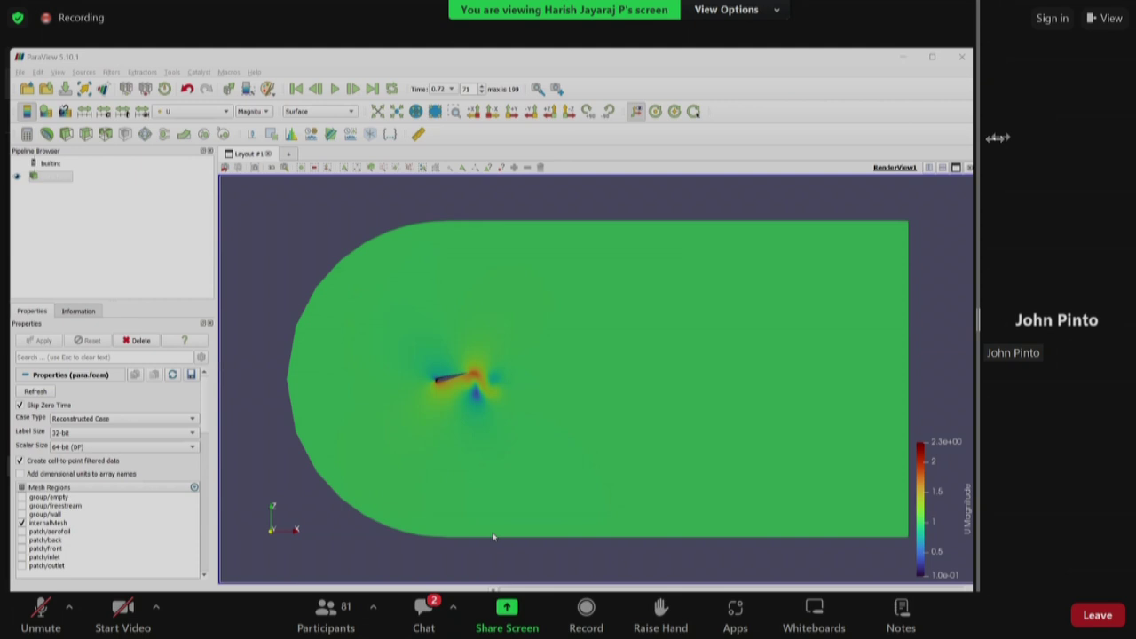
{"action": "key", "text": "Escape"}
{"action": "left_click", "coordinate": [1110, 37]}
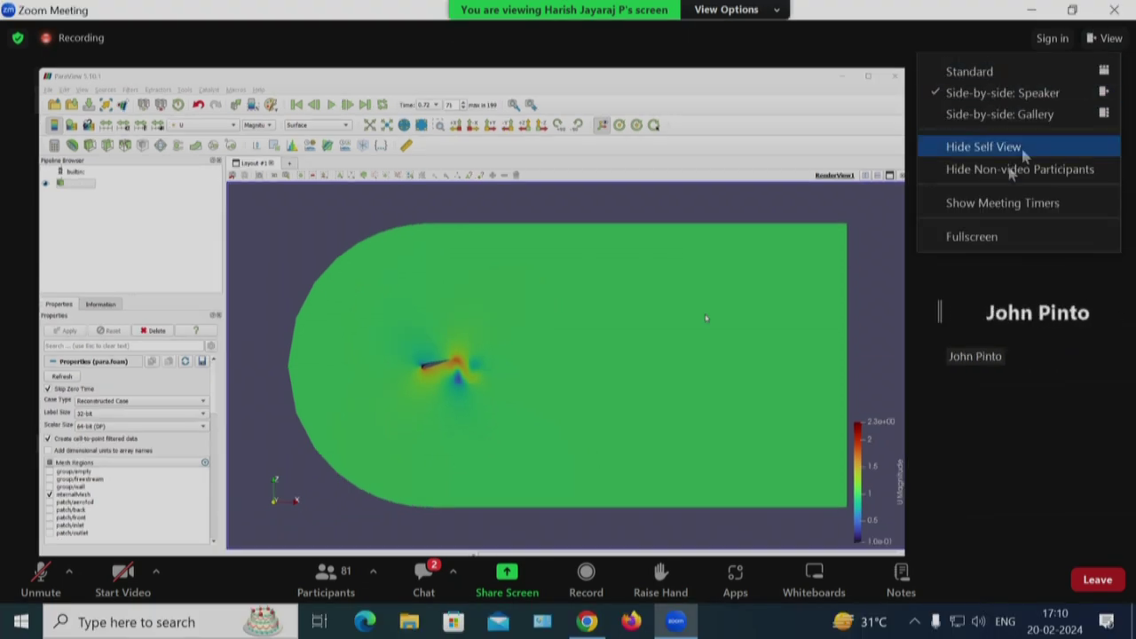
{"action": "left_click", "coordinate": [967, 238]}
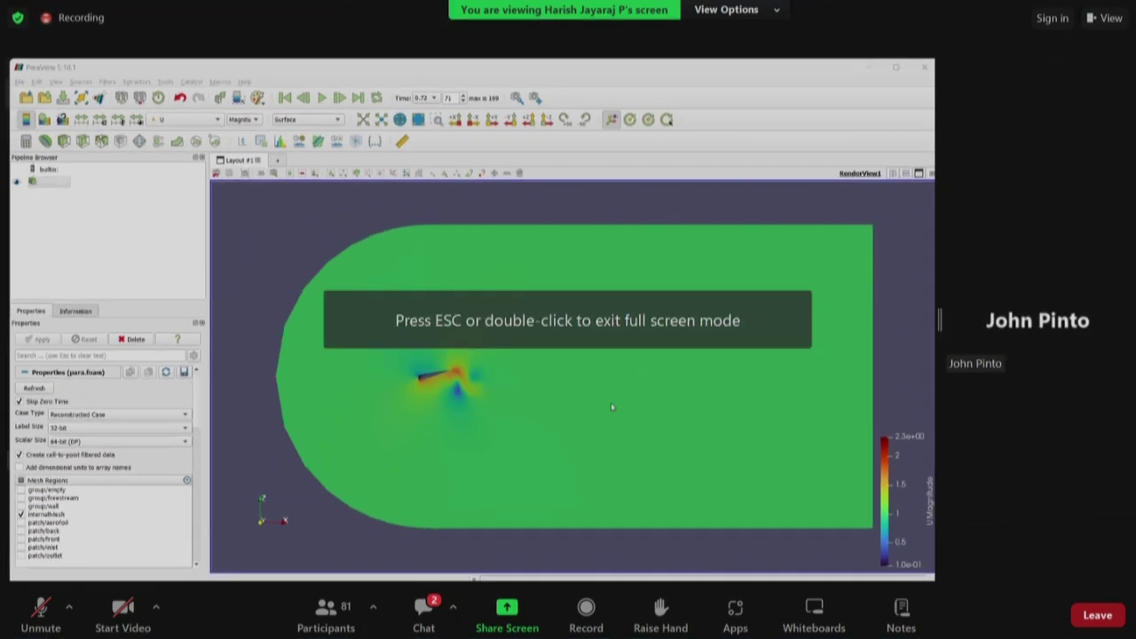
{"action": "left_click_drag", "start_coordinate": [941, 145], "coordinate": [997, 137]}
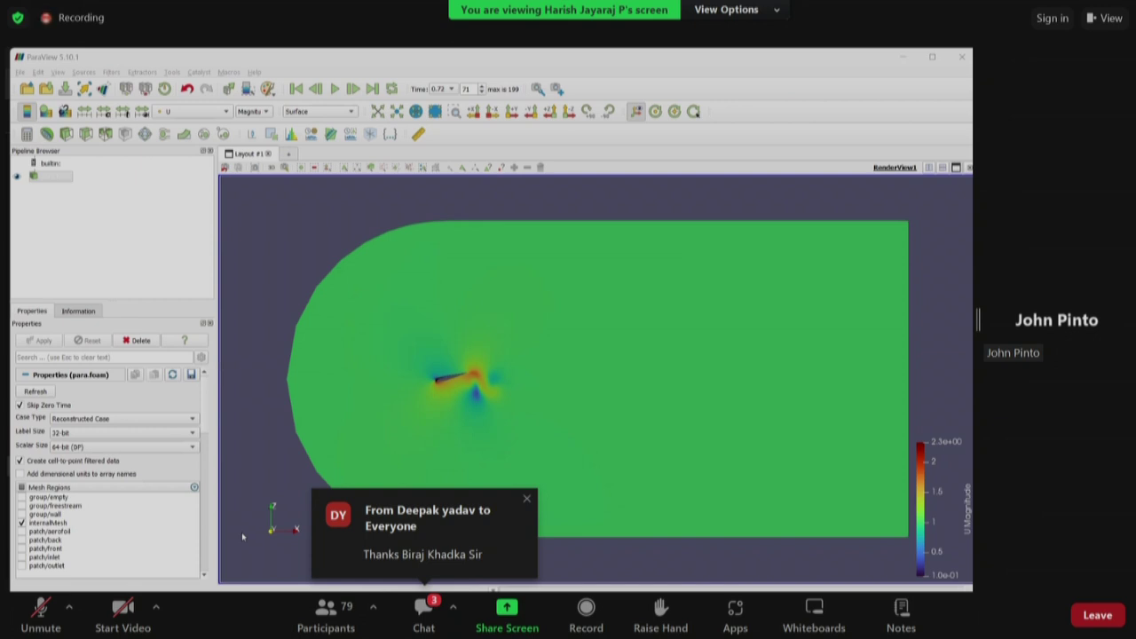
- Minimize ParaView and switch to decomposeParDict in Visual Studio Code to examine the numberOfSubdomains and method entries
{"action": "left_click", "coordinate": [903, 57]}
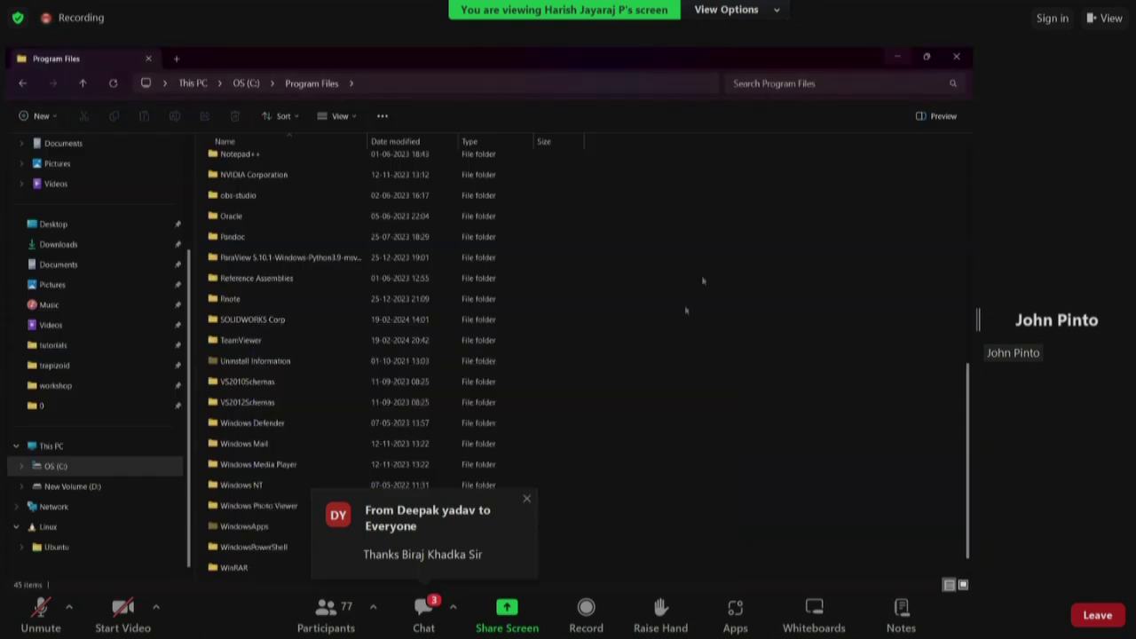
{"action": "key", "text": "alt+Tab"}
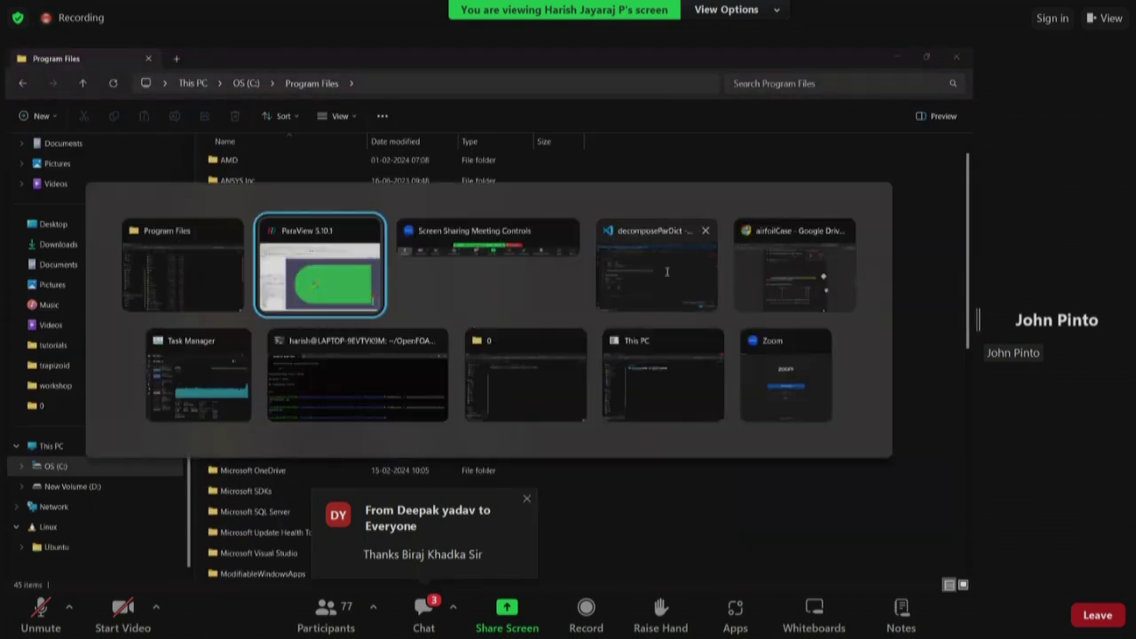
{"action": "left_click", "coordinate": [668, 274]}
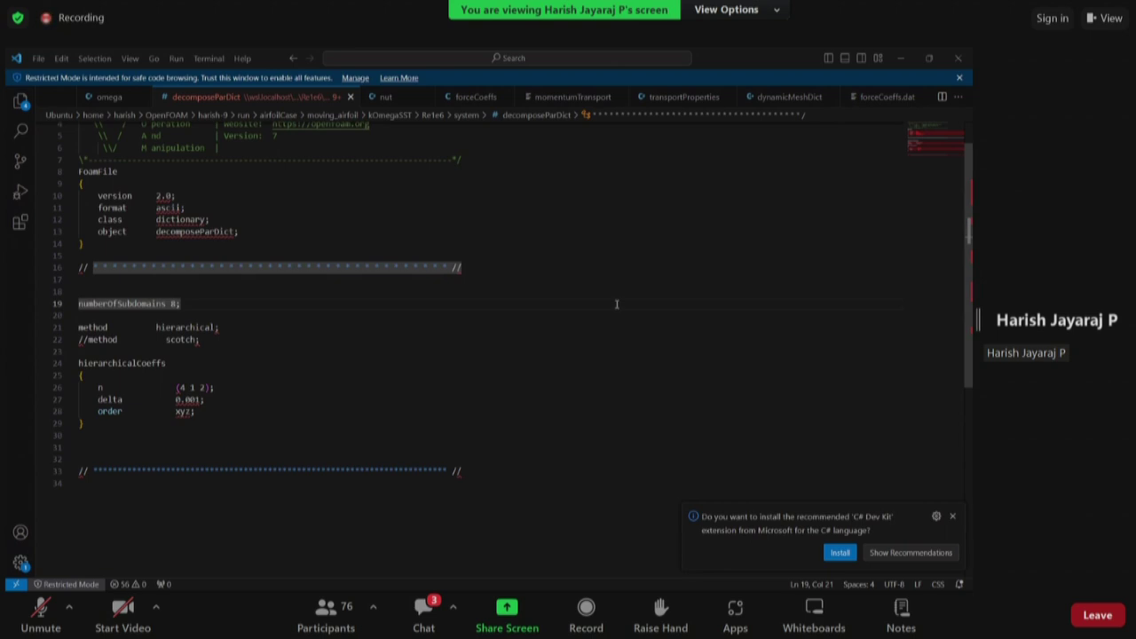
{"action": "left_click", "coordinate": [300, 325]}
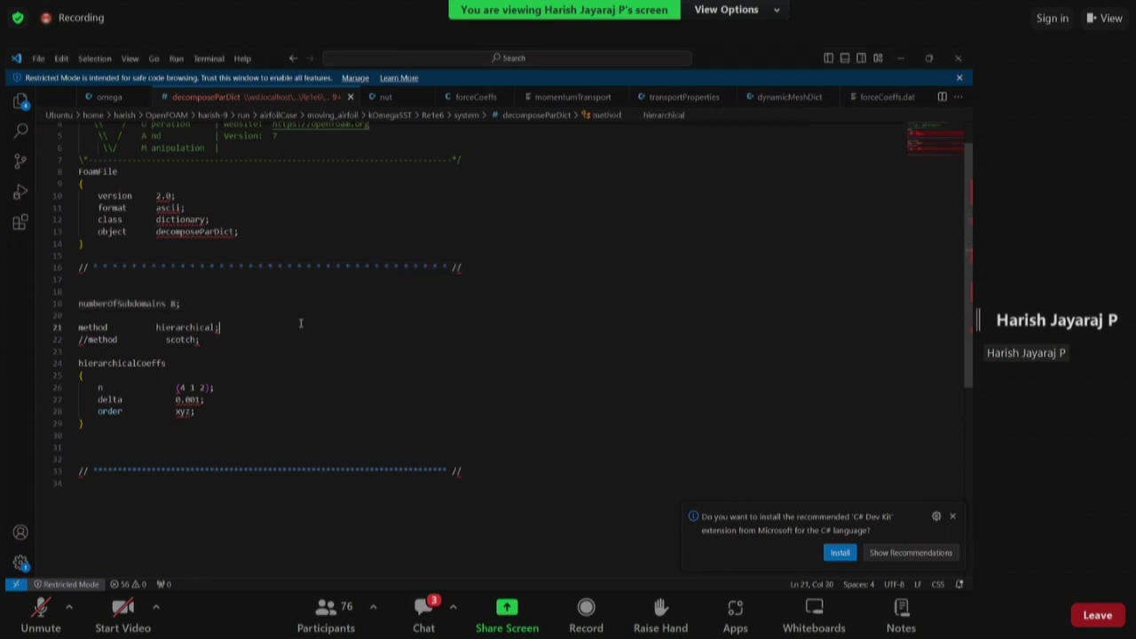